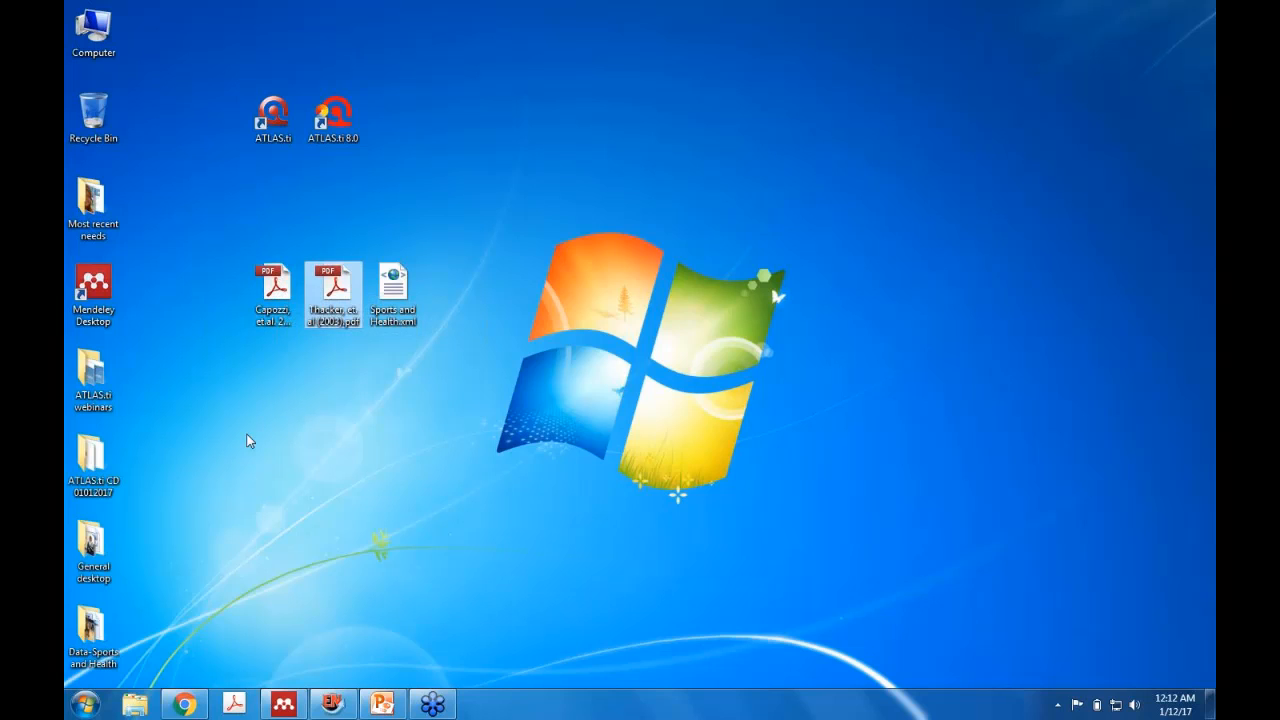
Open Capozzi, et.al. 2015.pdf from the desktop, skim its first pages and close it
click(273, 290)
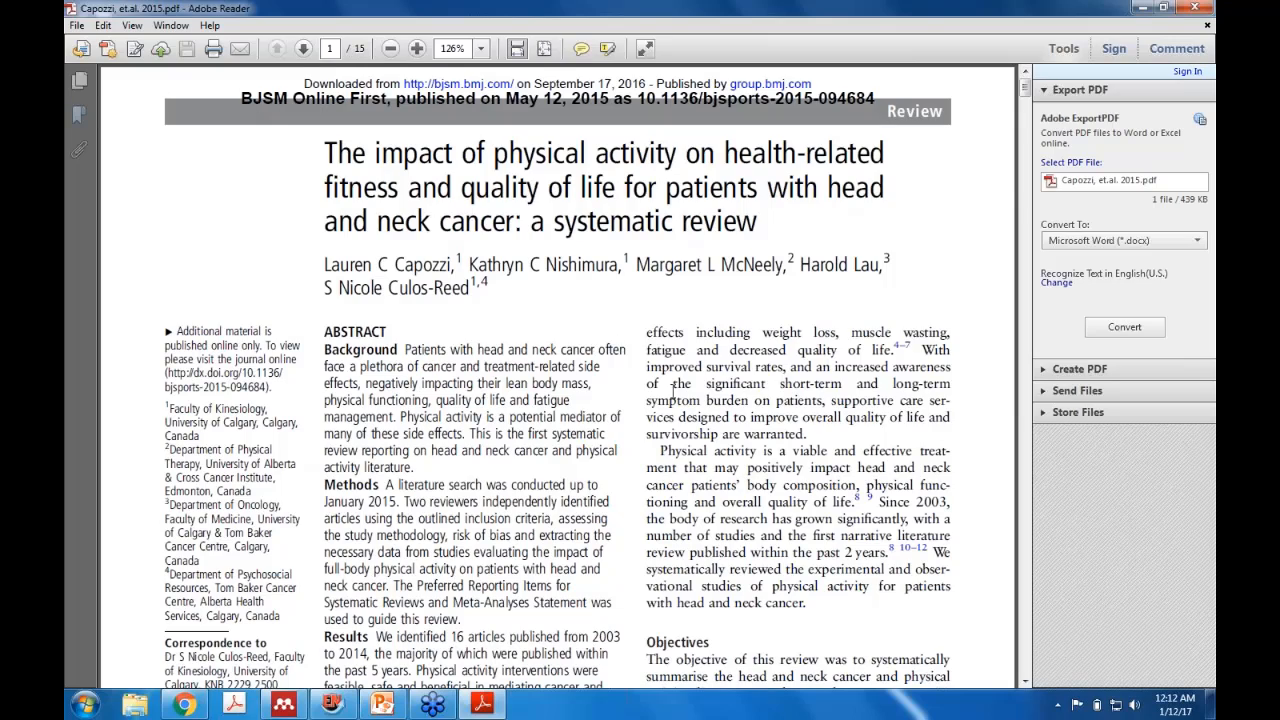
scroll(672, 390, down, 10)
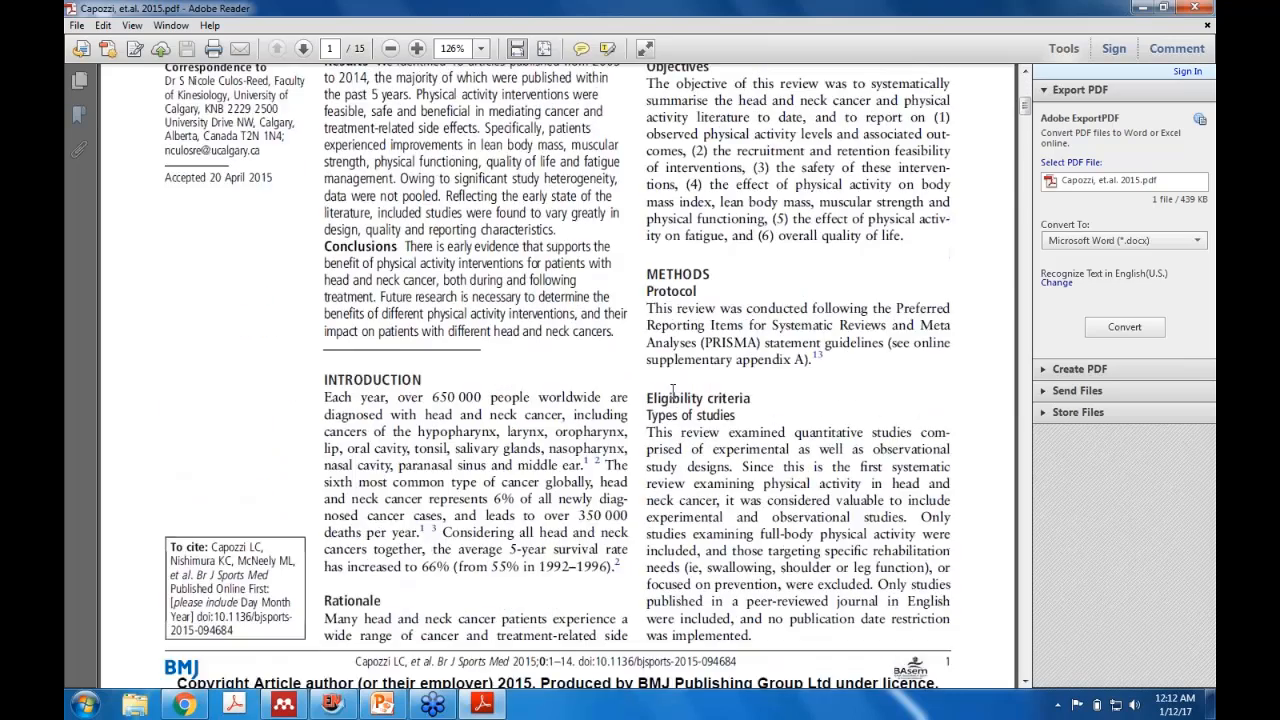
scroll(672, 390, down, 7)
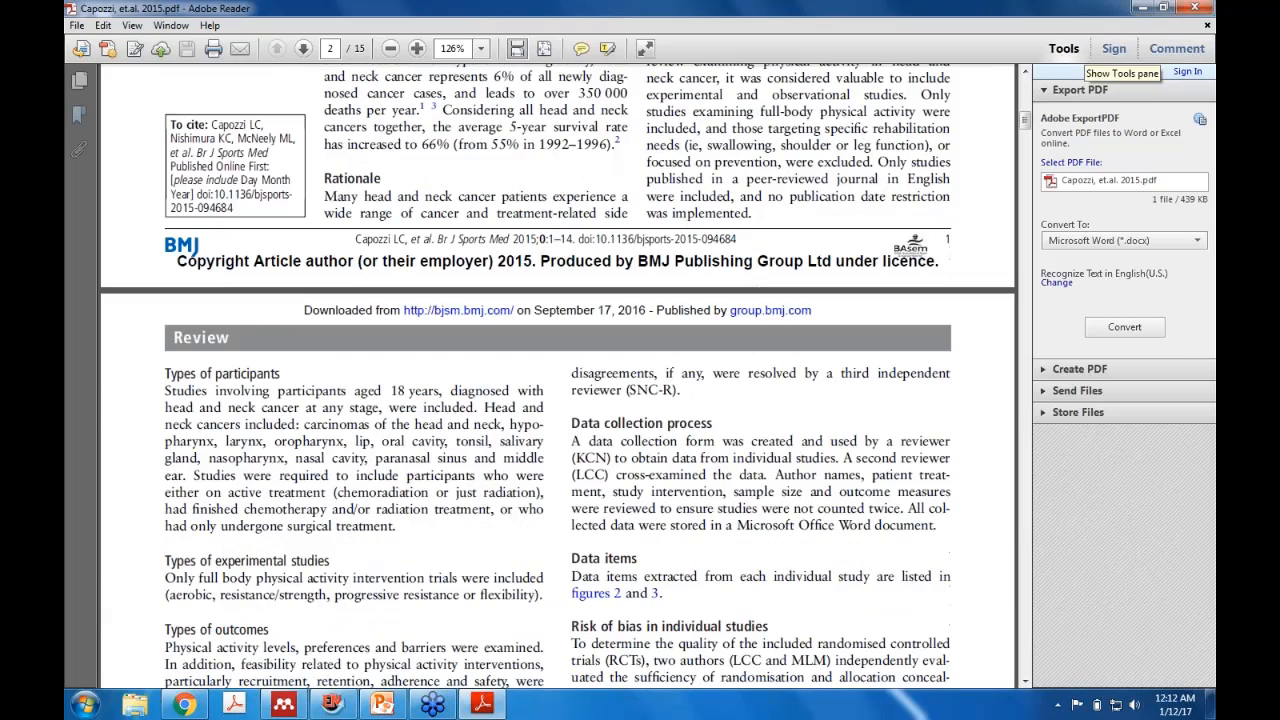
click(1194, 8)
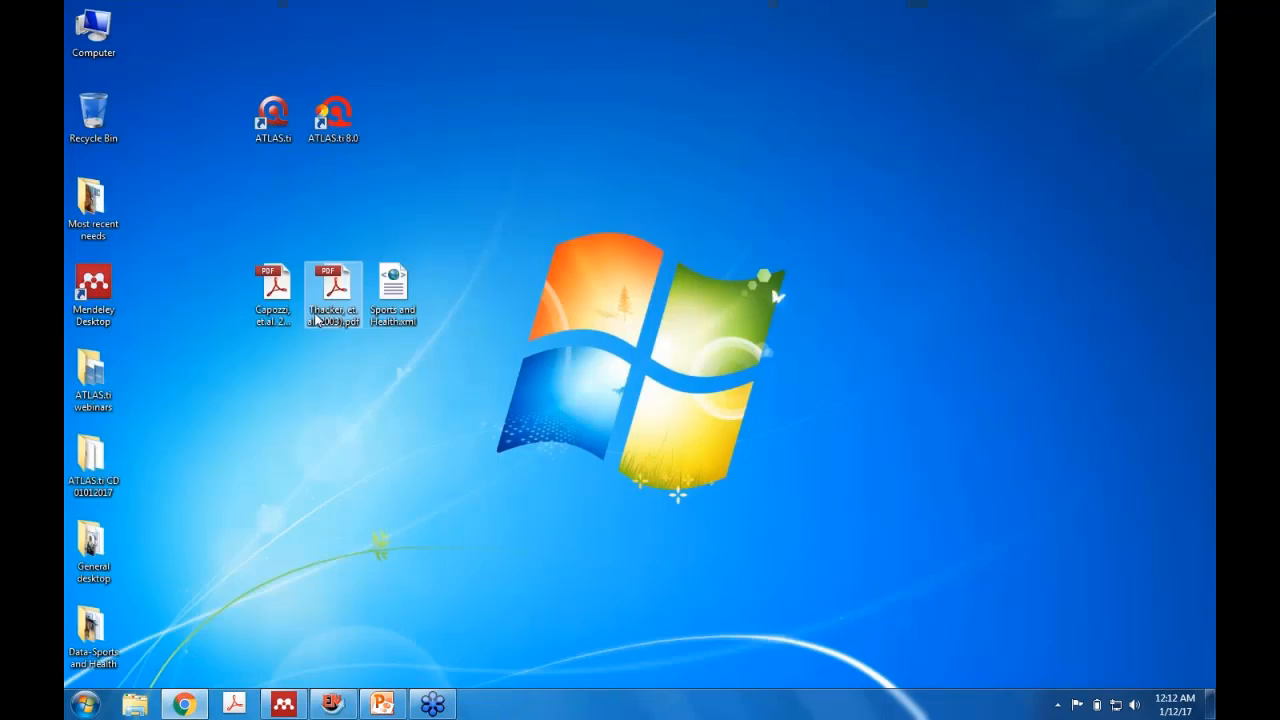
Open Thacker, et. al (2003).pdf from the desktop, skim its first pages and close it
double_click(316, 318)
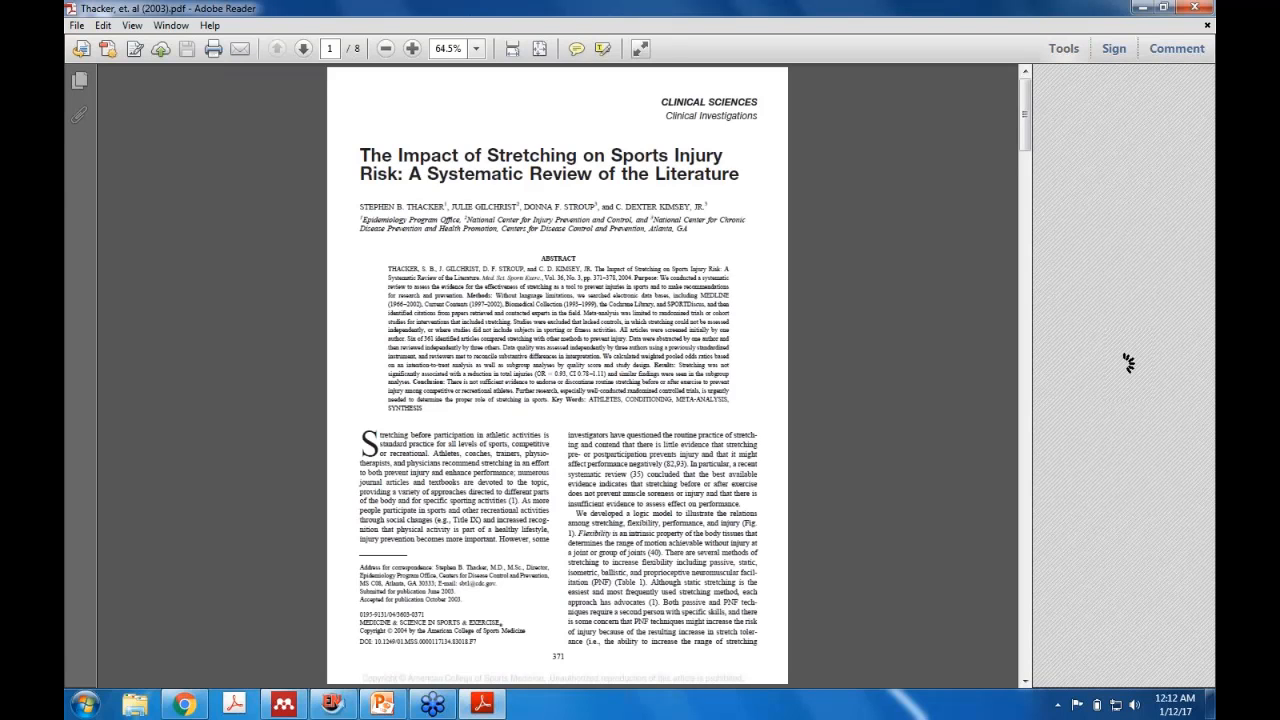
scroll(557, 380, down, 10)
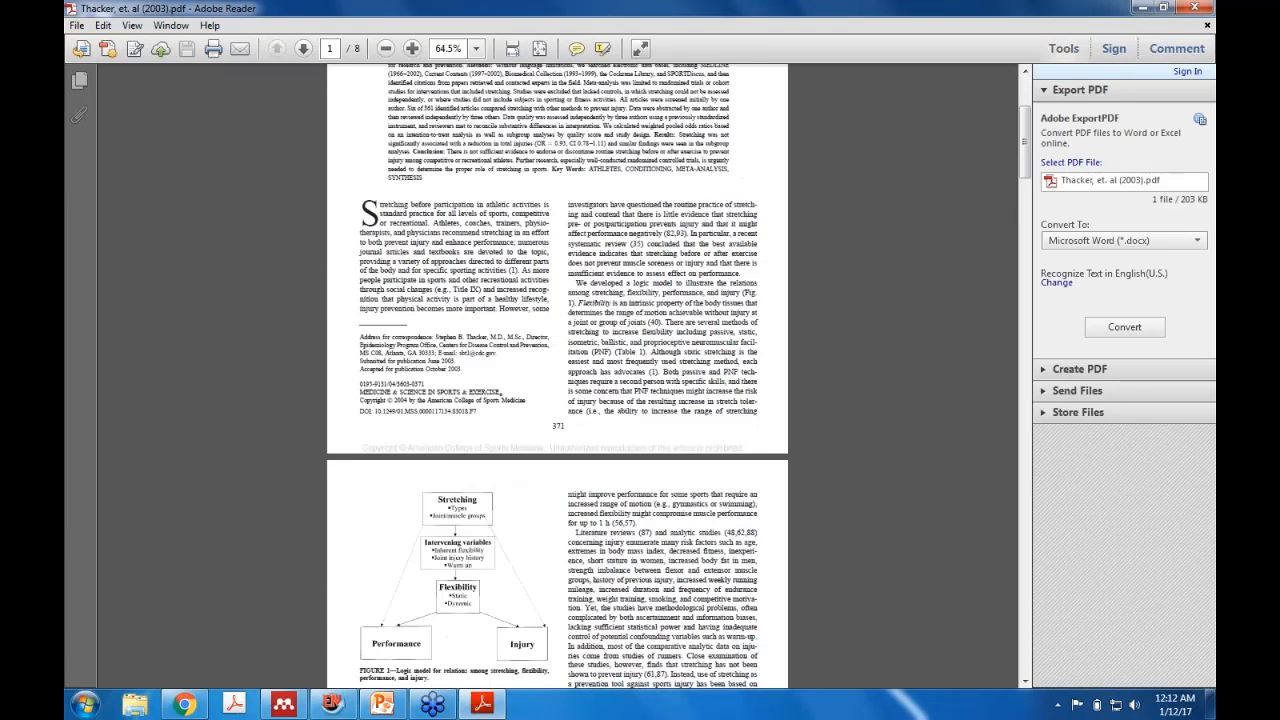
scroll(557, 380, down, 10)
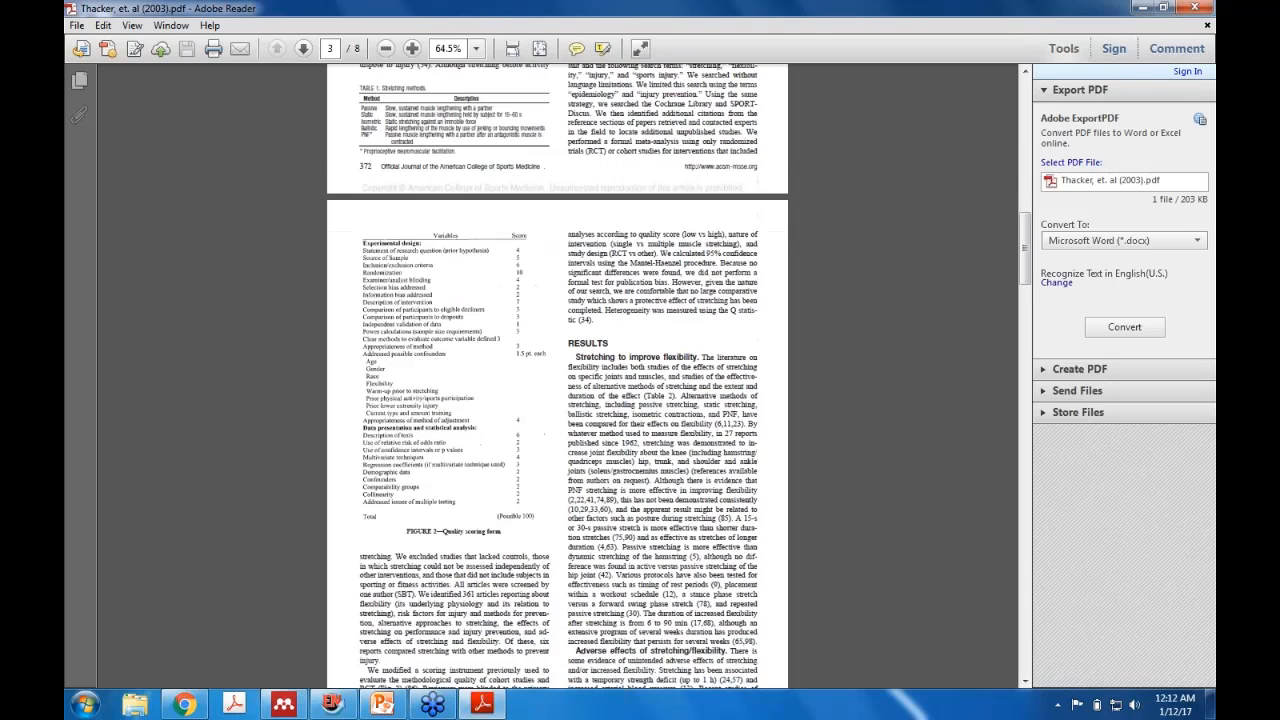
click(1191, 10)
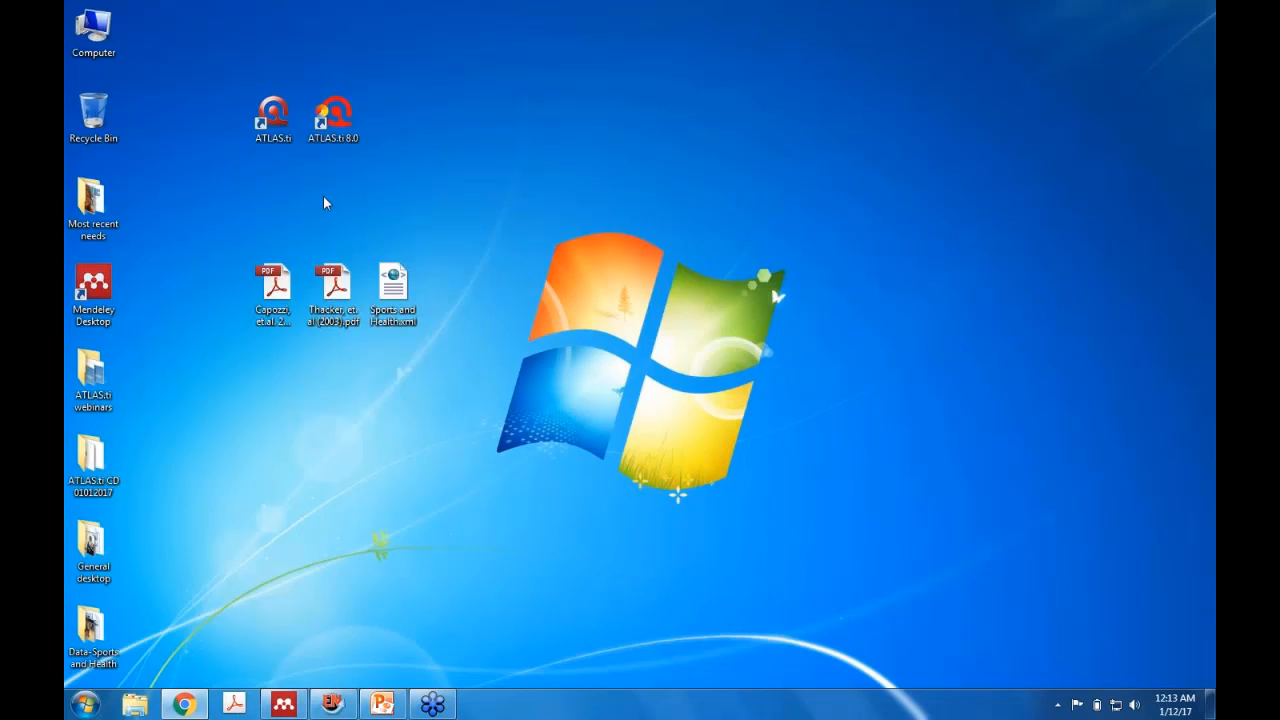
Launch ATLAS.ti 8.0 from the desktop
click(342, 138)
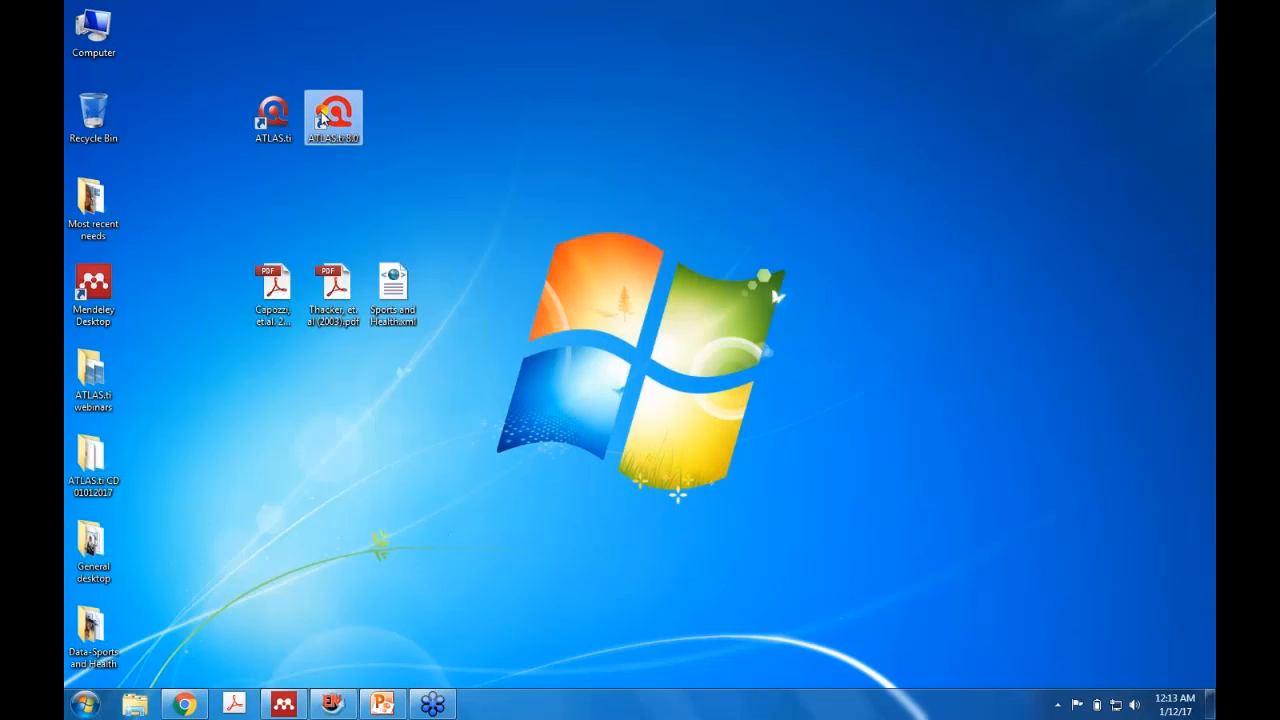
click(280, 146)
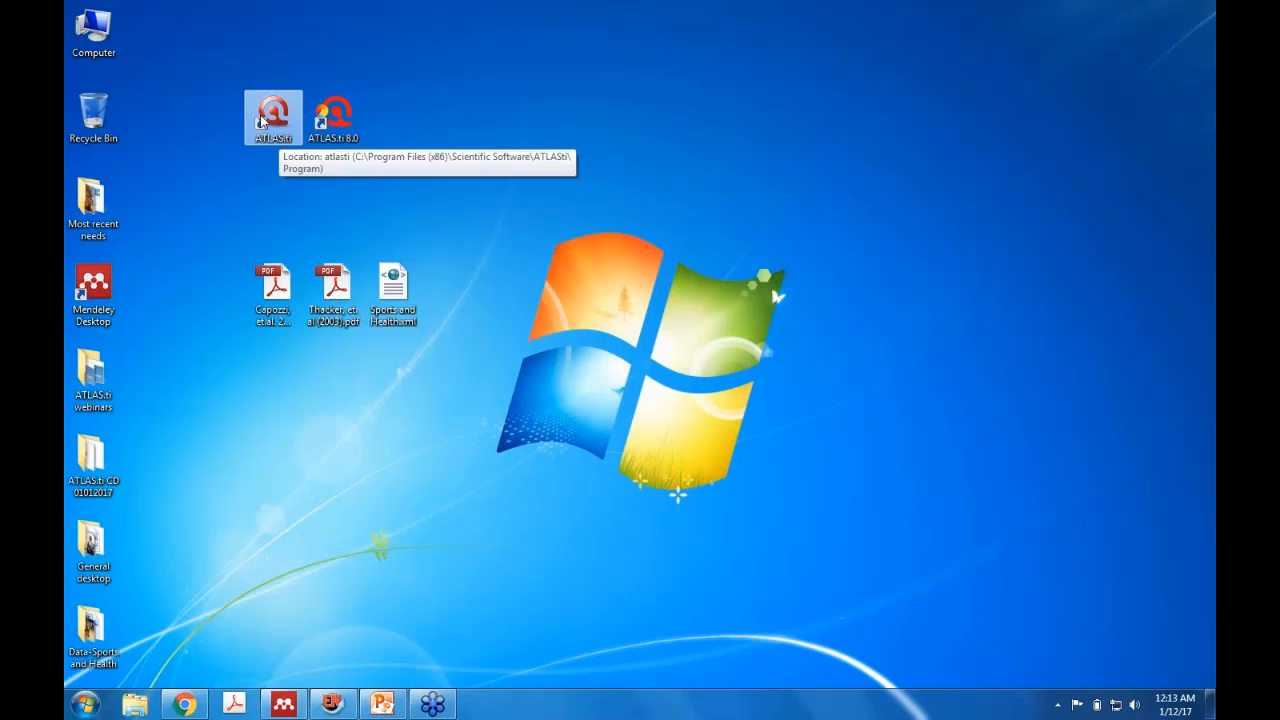
click(347, 117)
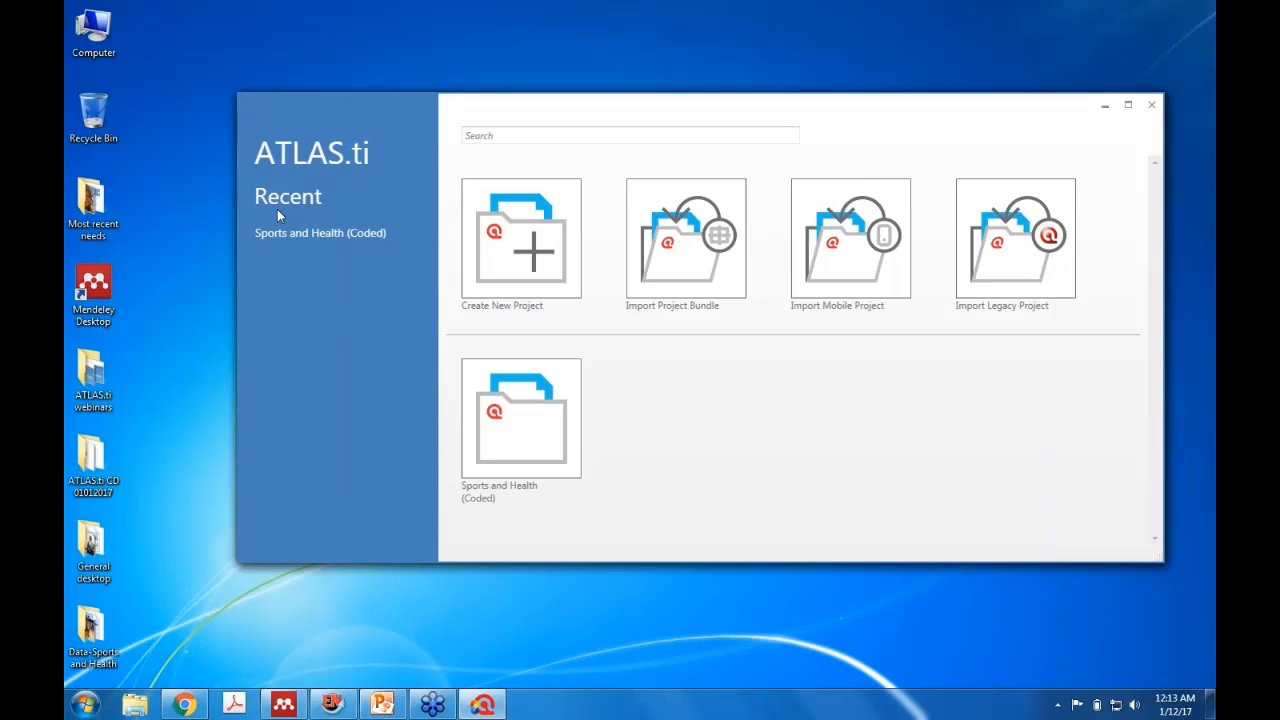
Create a new empty project named "Sports and health" and maximize its window
mouse_move(276, 240)
click(551, 276)
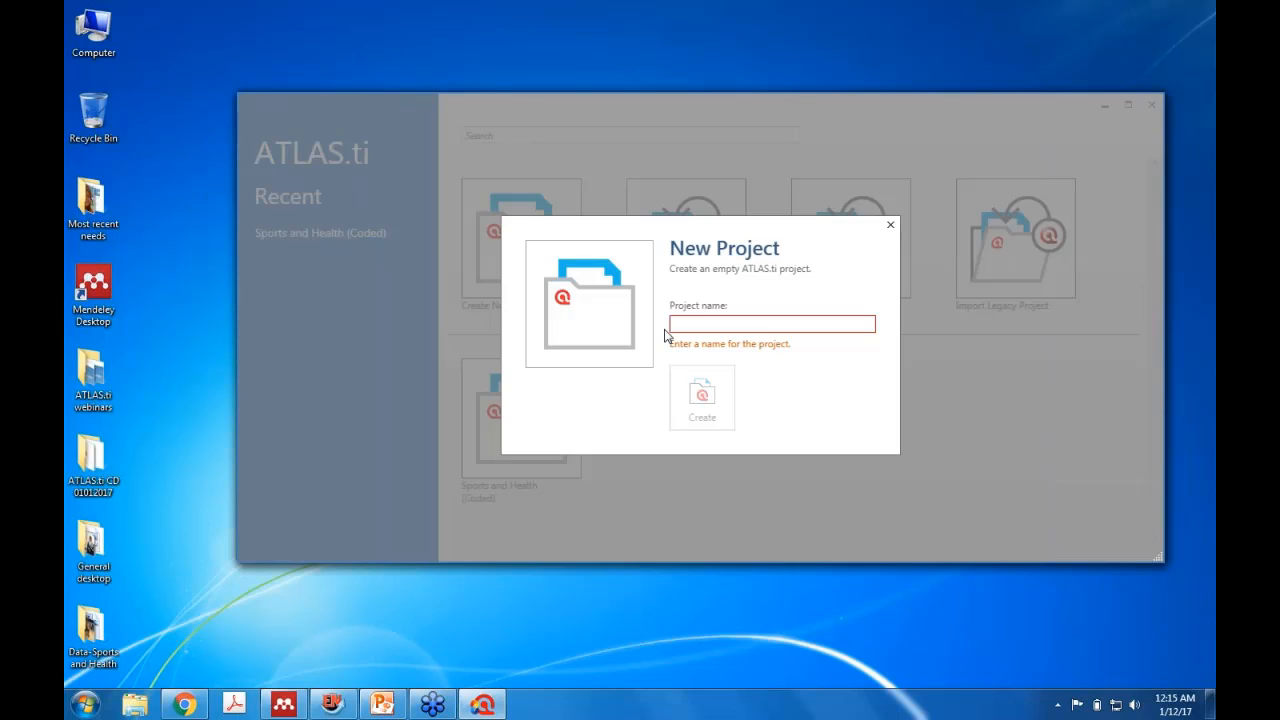
text(Sports and health)
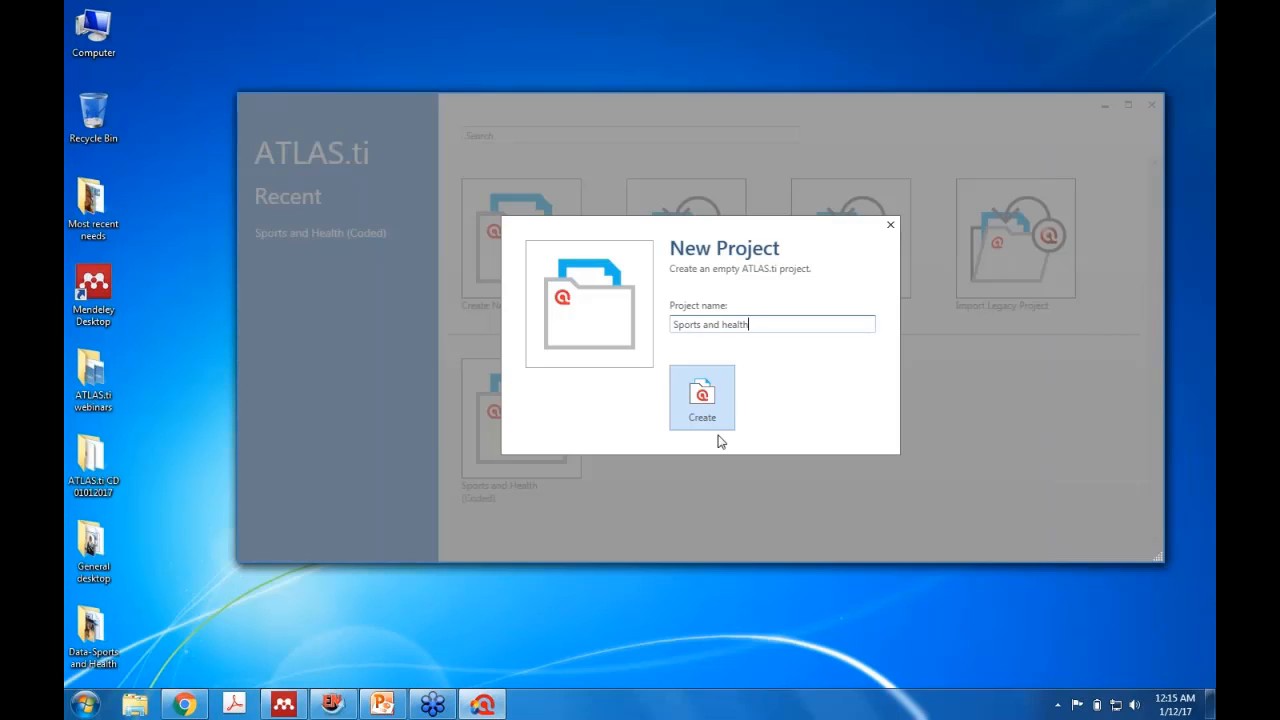
key(Return)
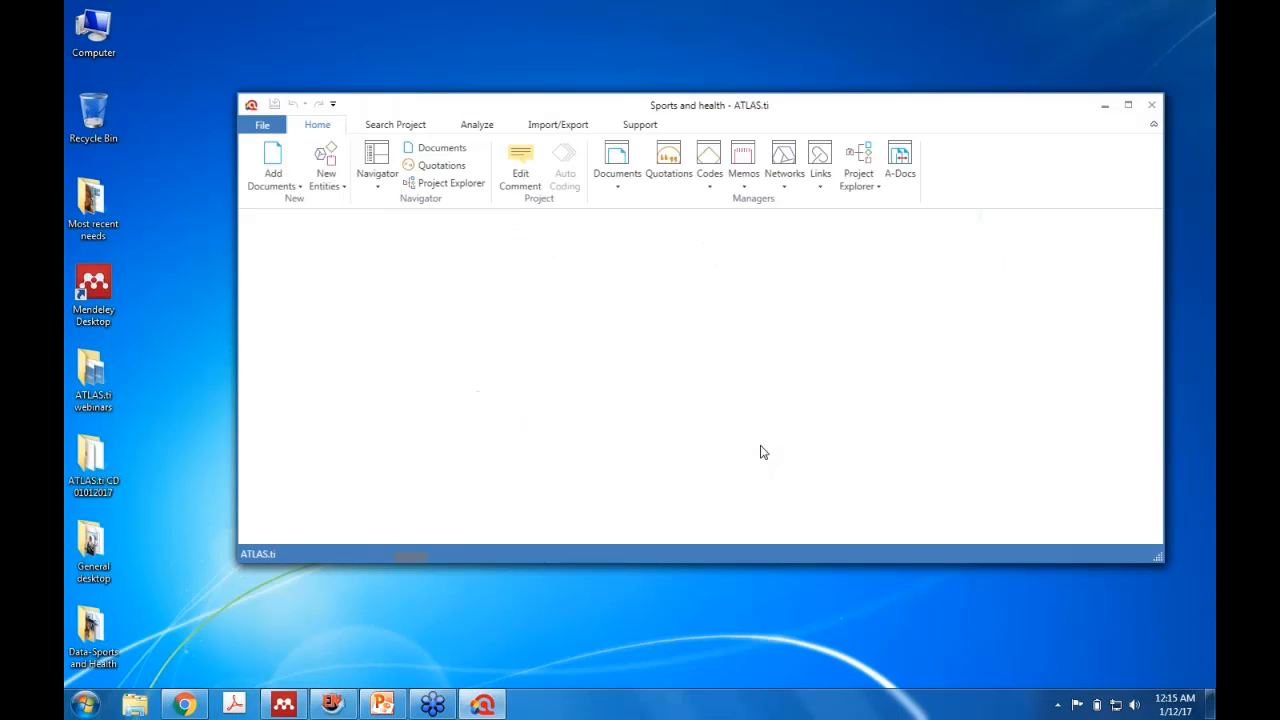
click(1128, 105)
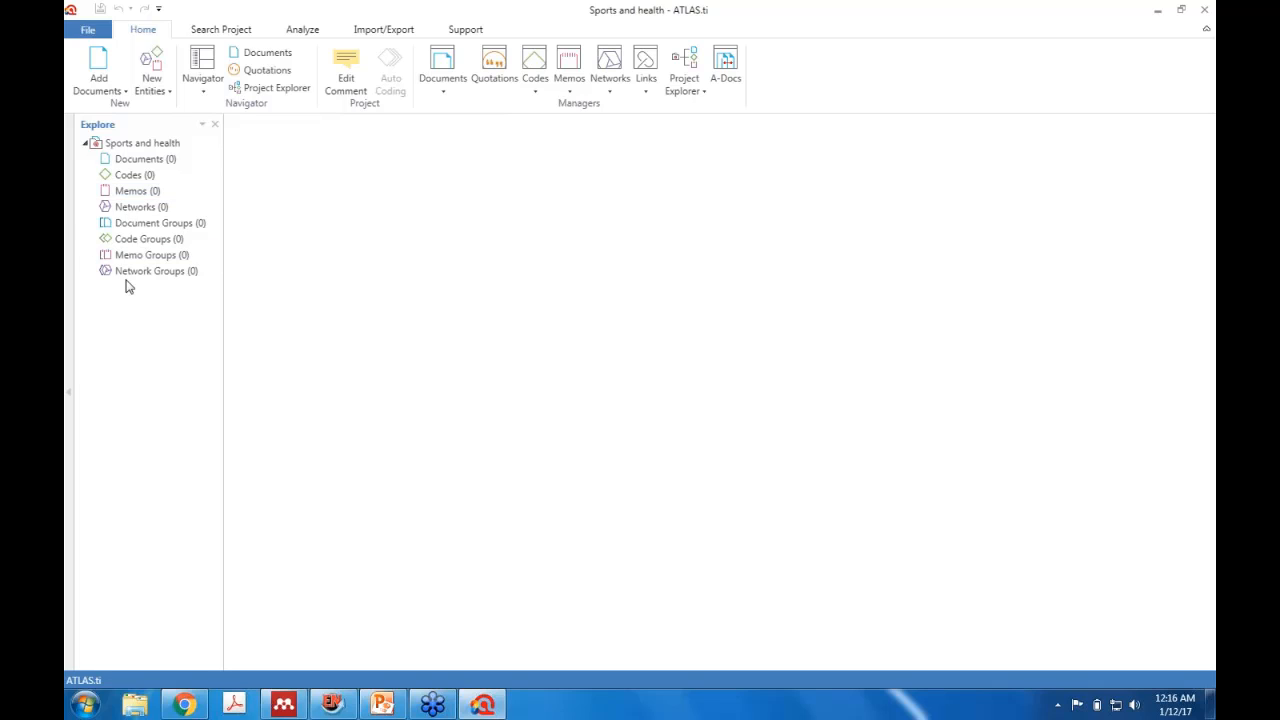
click(86, 144)
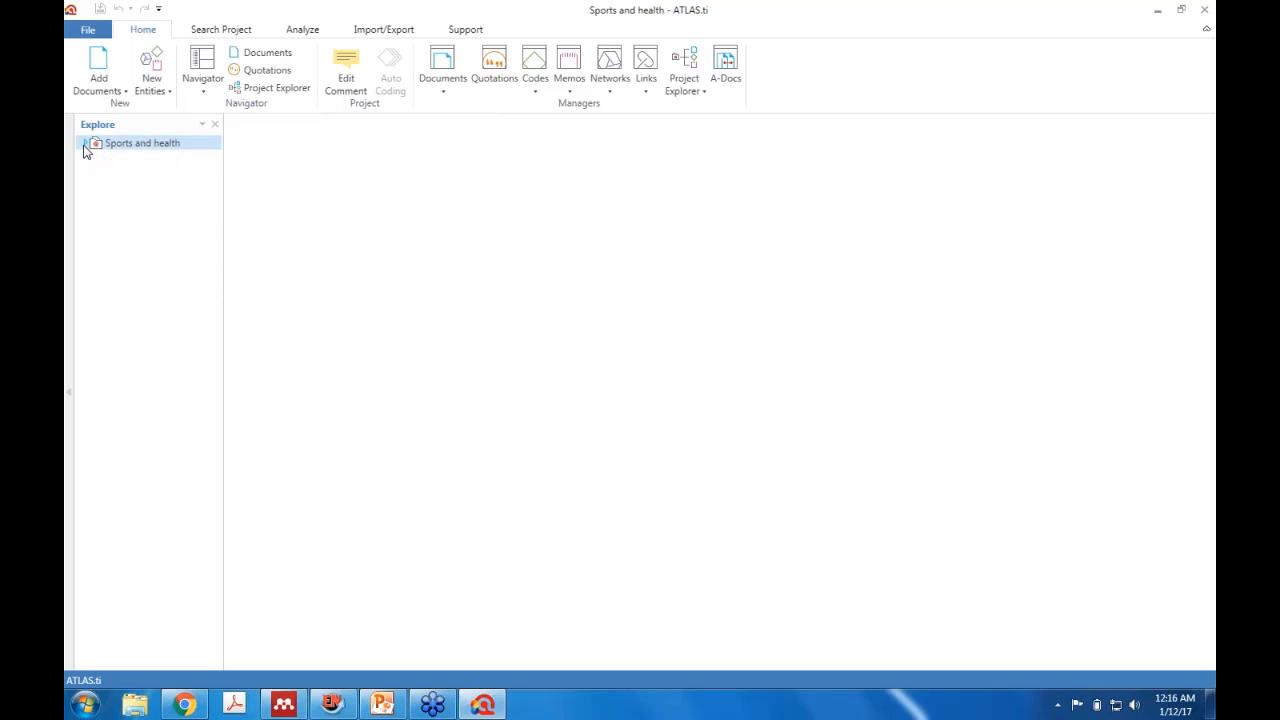
click(86, 144)
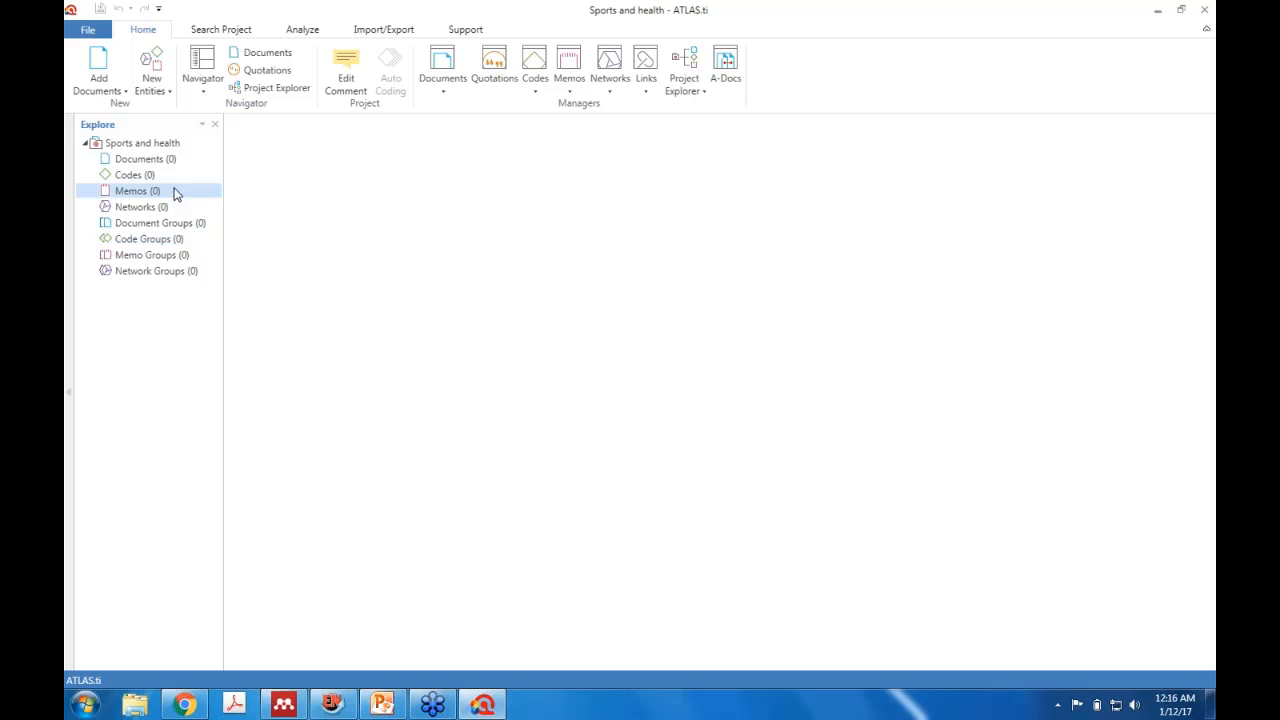
click(103, 68)
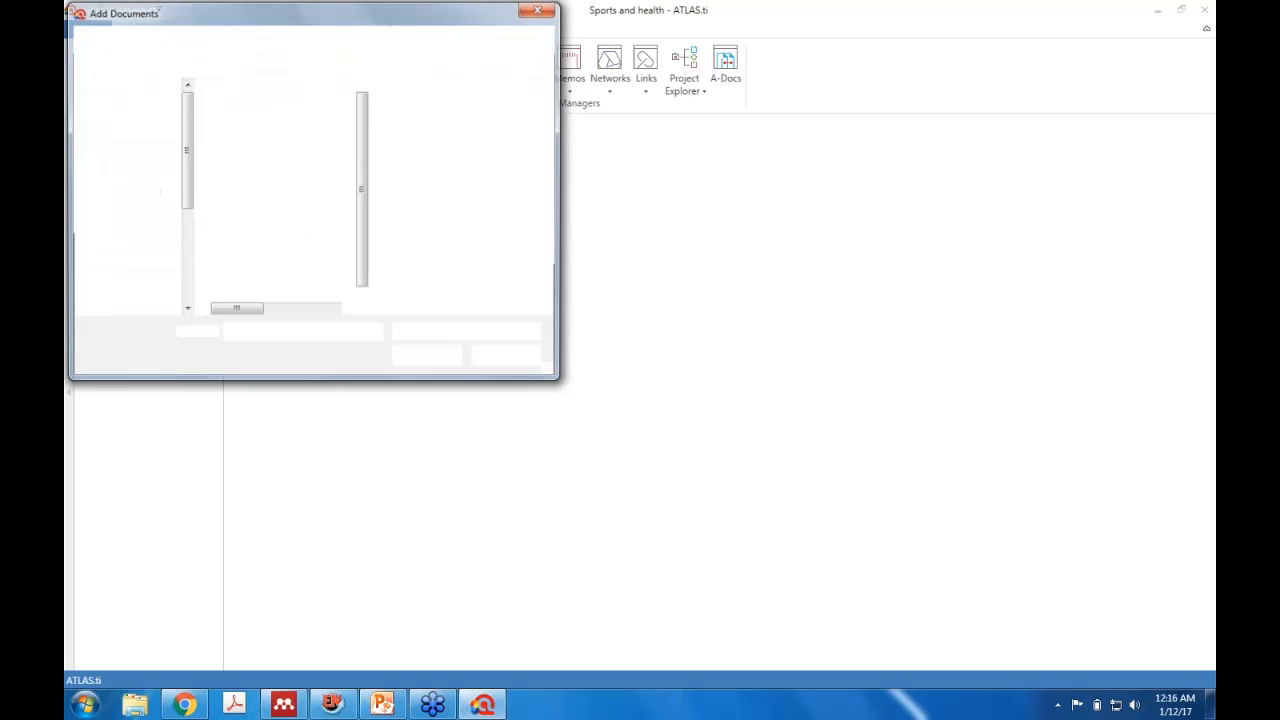
click(512, 360)
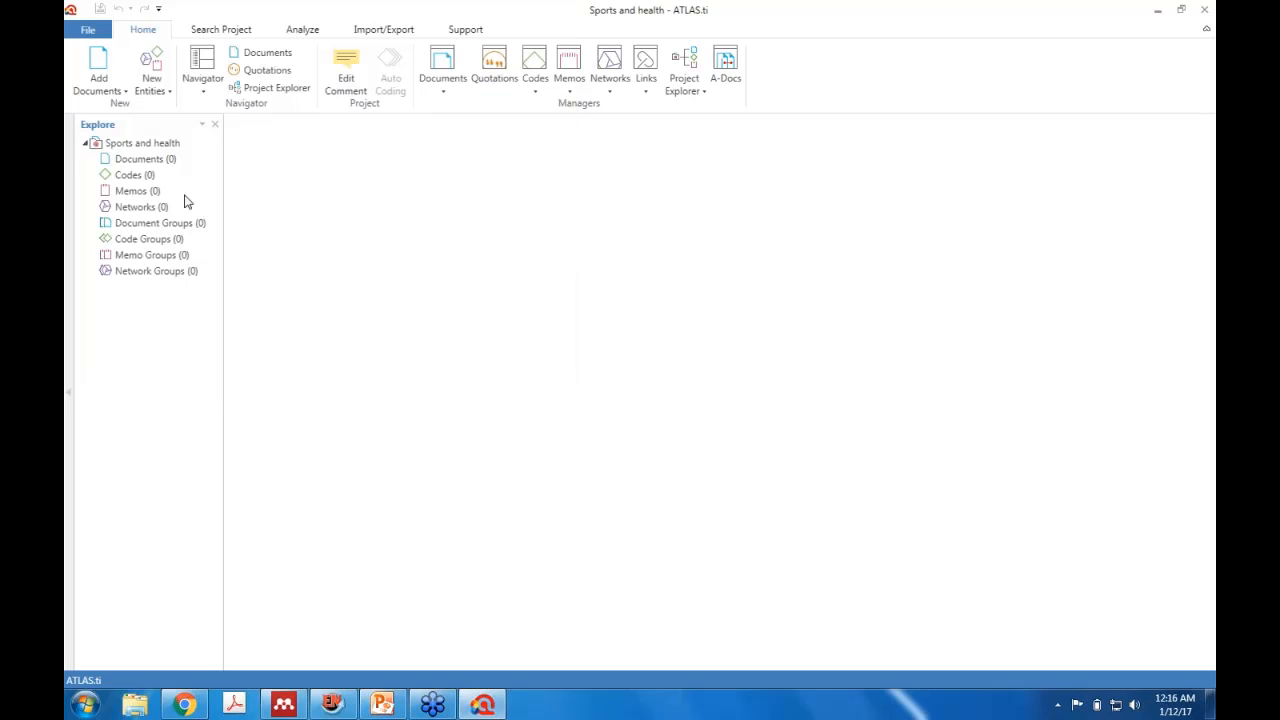
Add the desktop files Capozzi, et.al. 2015.pdf and Thacker, et. al (2003).pdf to the project as documents
click(106, 92)
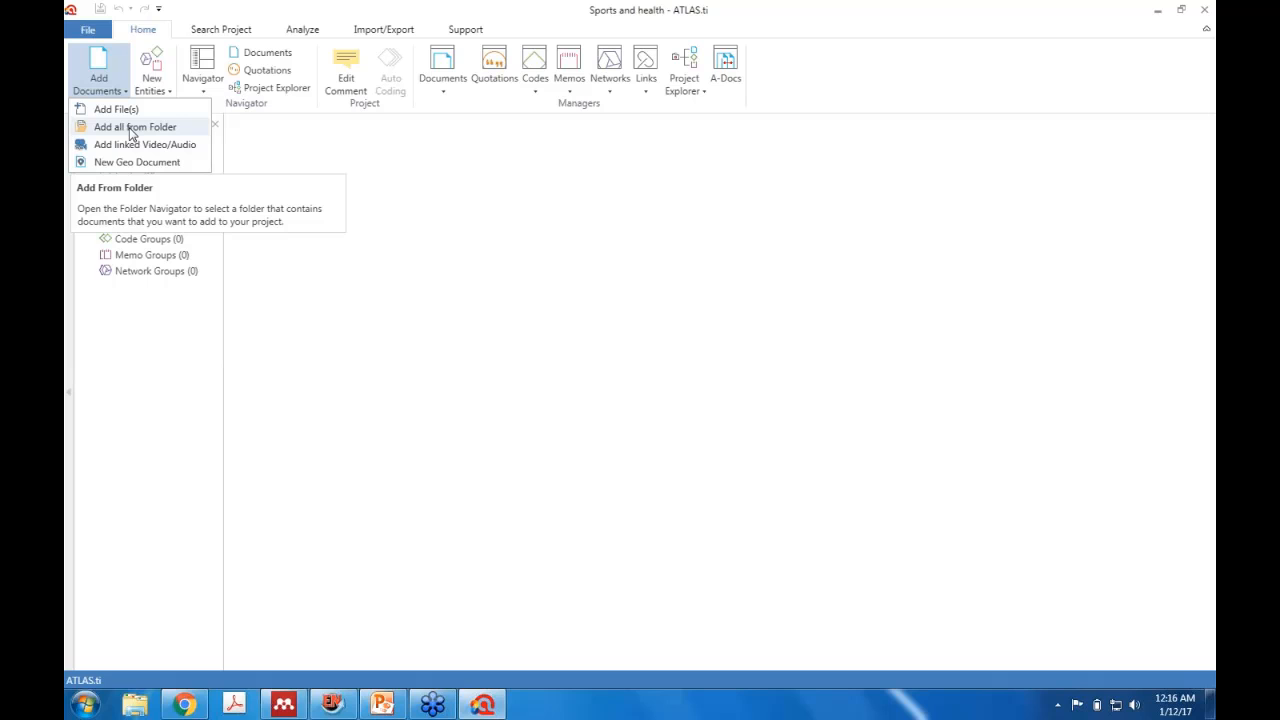
click(107, 62)
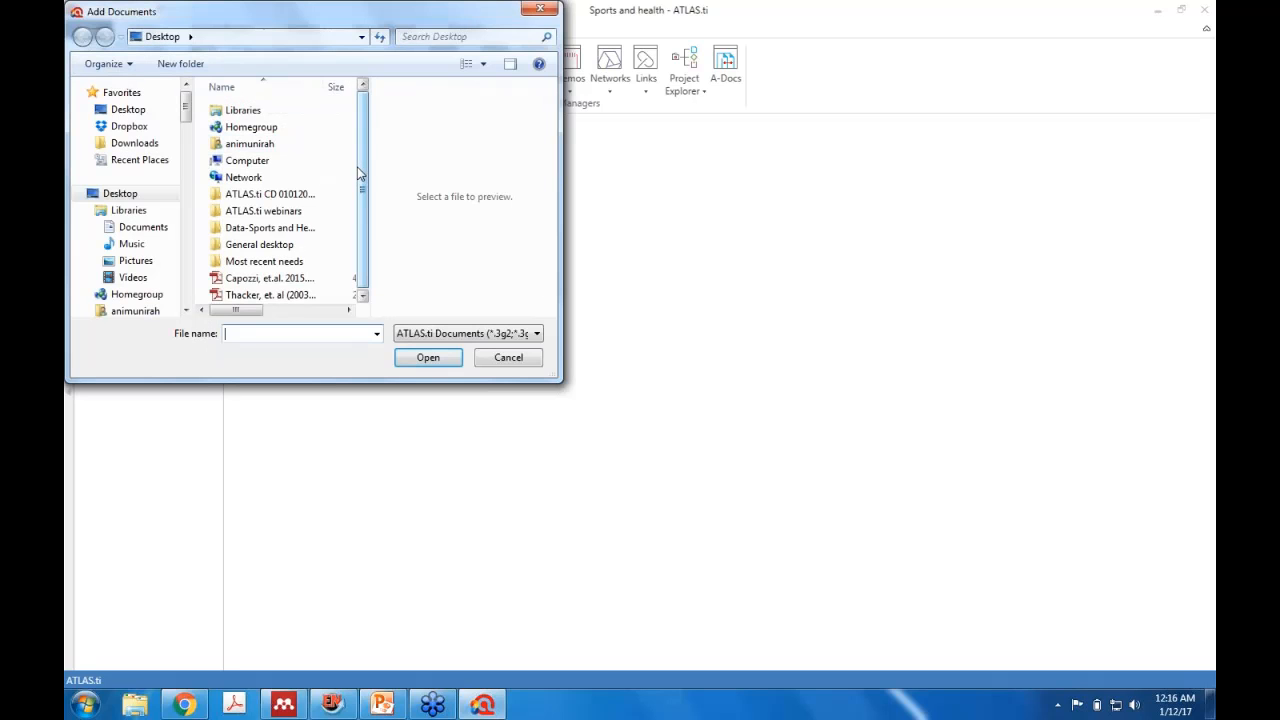
click(287, 278)
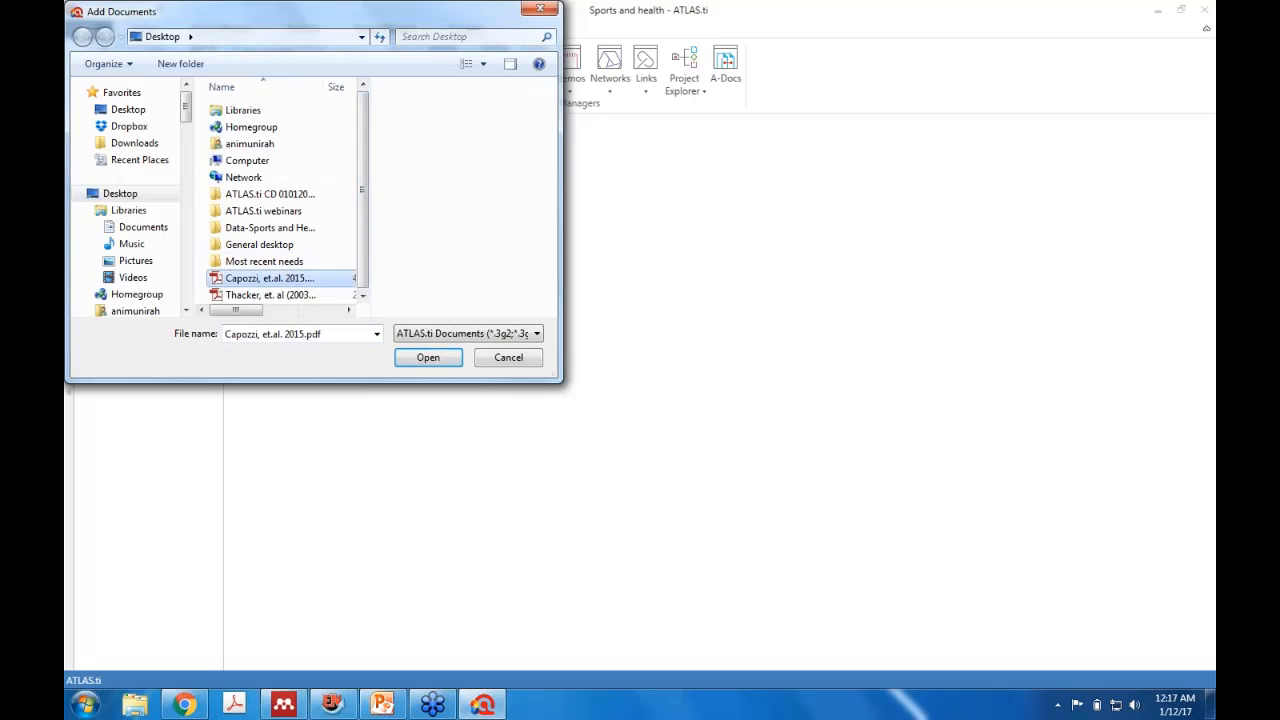
key(Down)
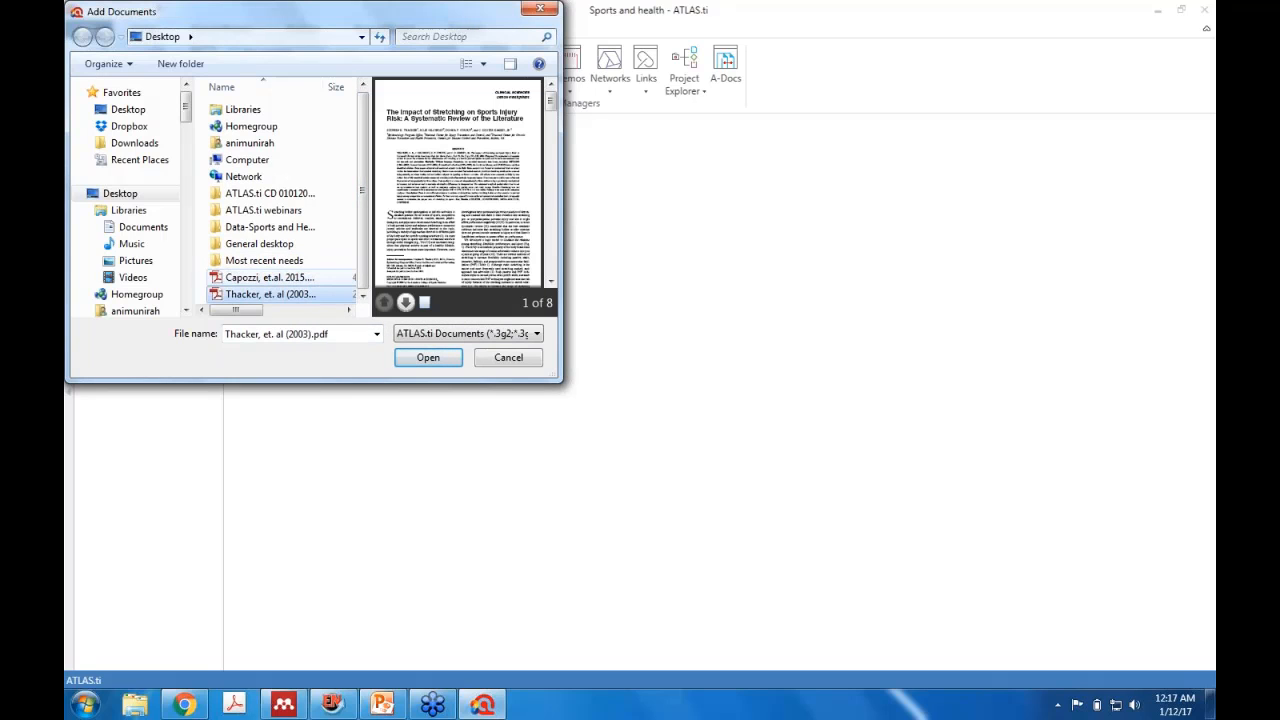
key(Up)
ctrl+click(283, 292)
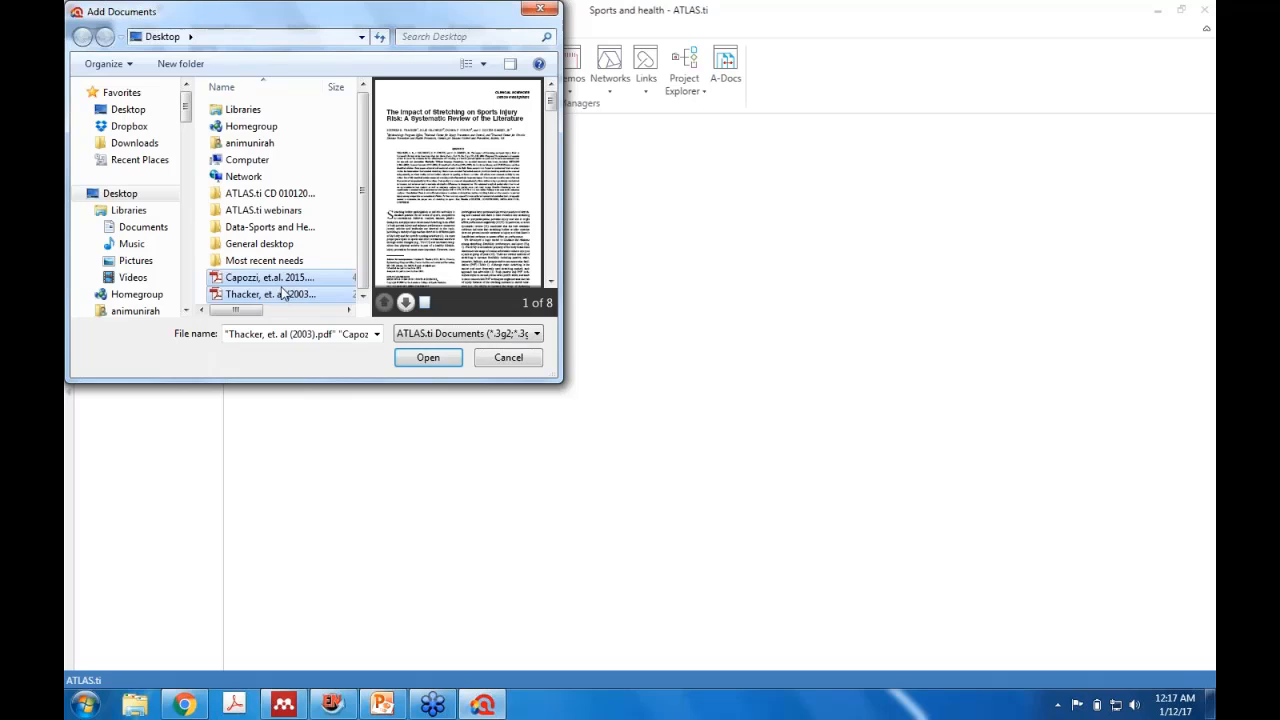
click(426, 358)
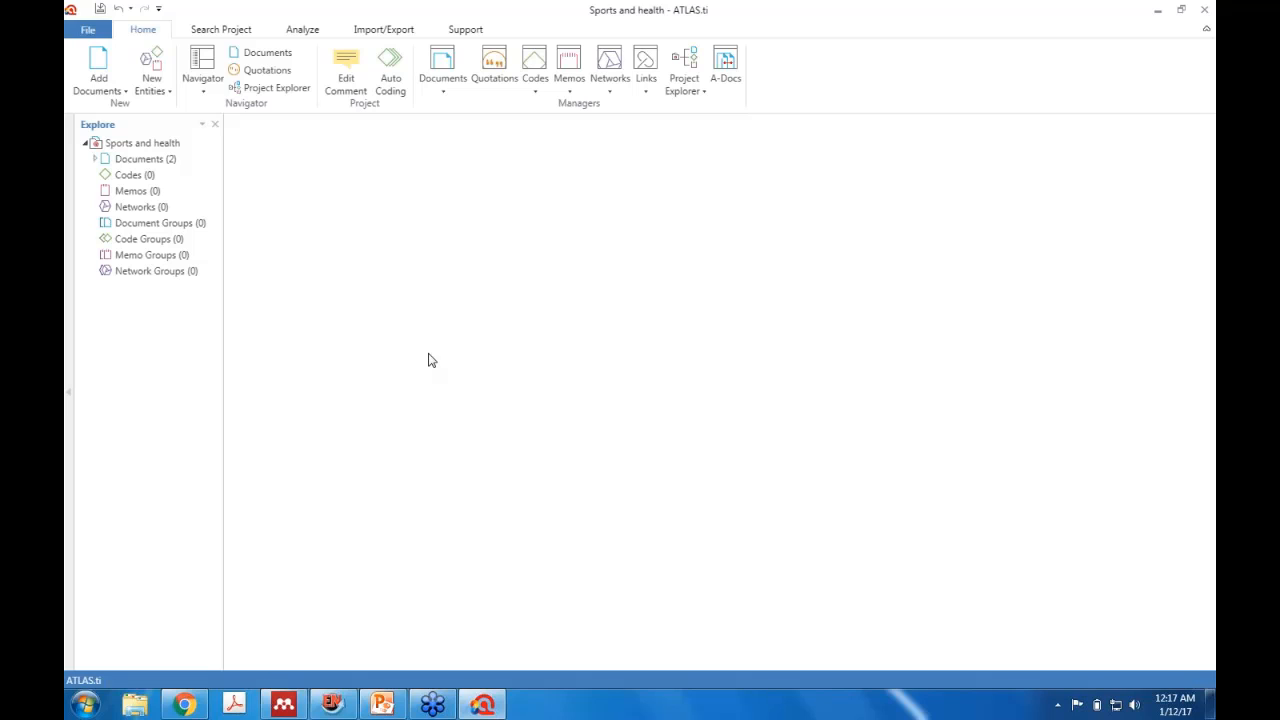
Expand the project's Documents branch, check the added documents in the Document Manager and close it
click(95, 160)
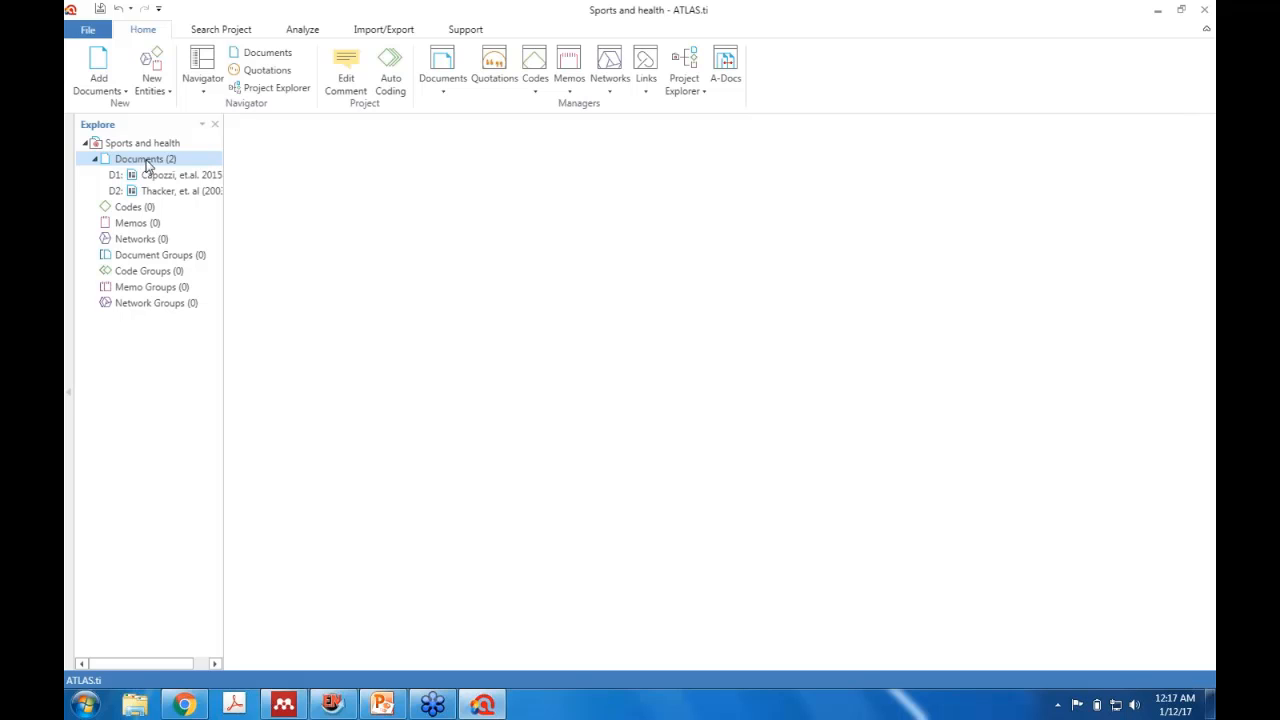
click(145, 160)
double_click(145, 162)
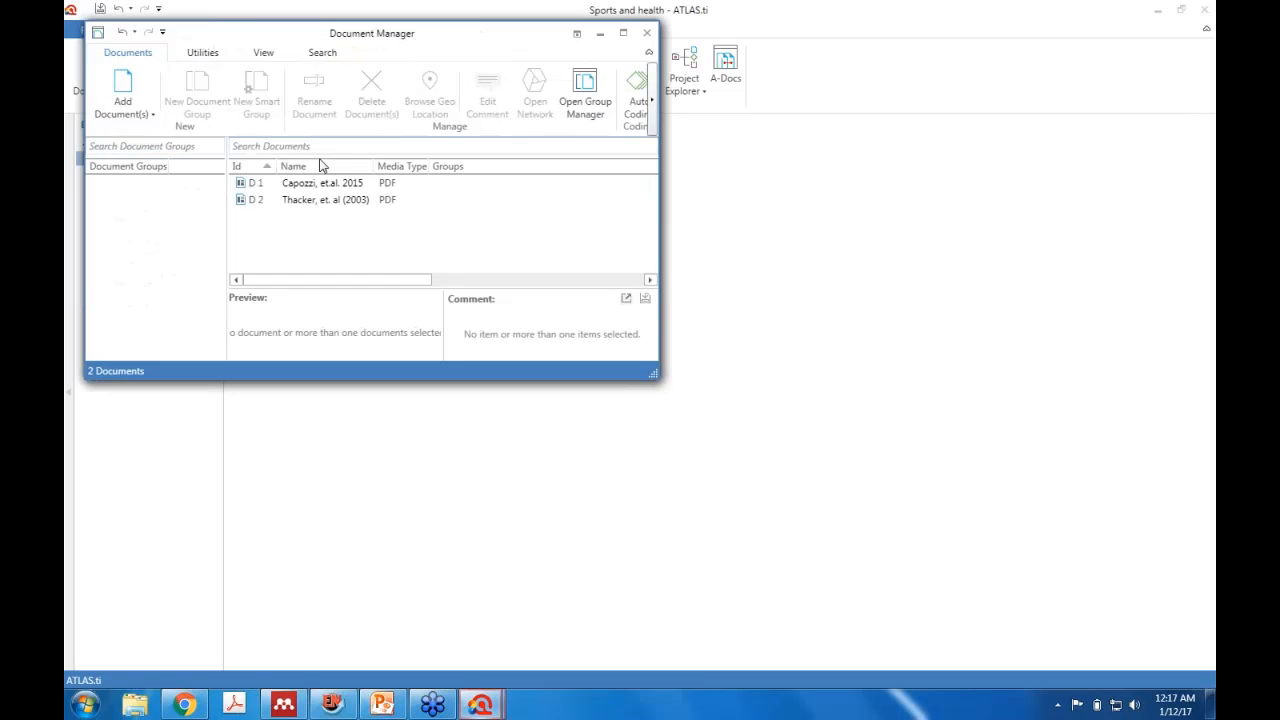
click(647, 34)
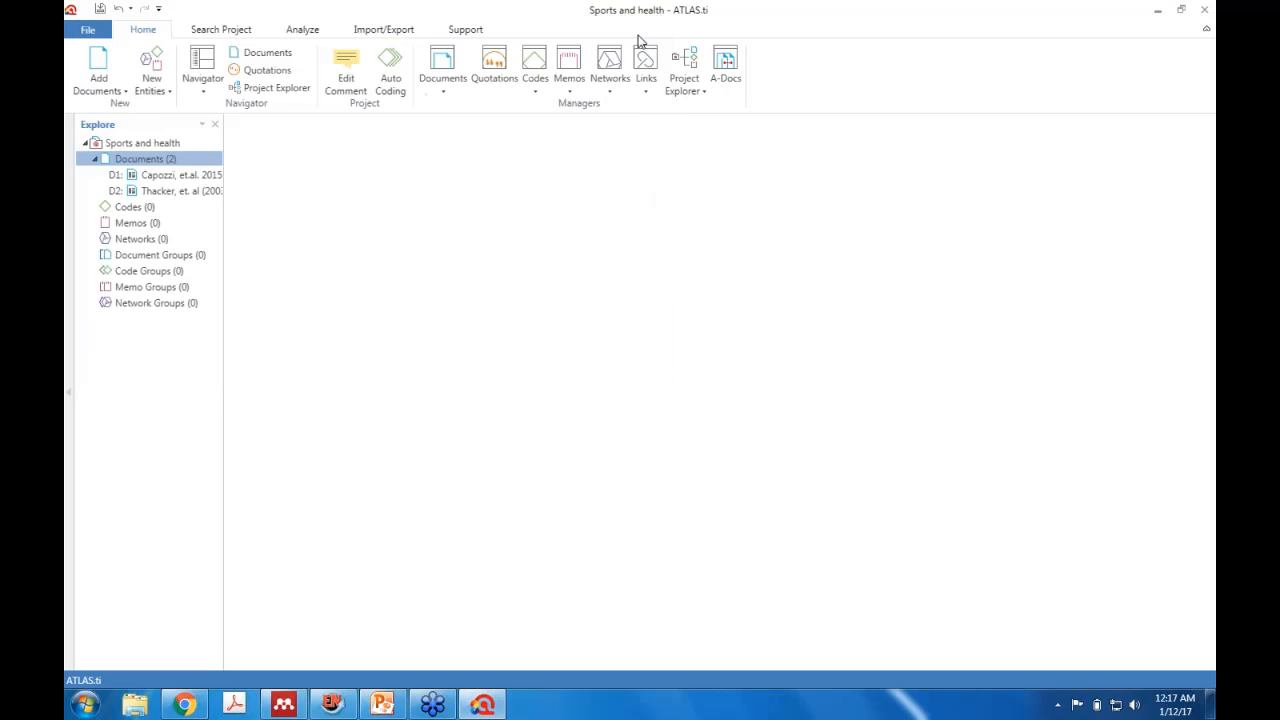
Open documents D1 Capozzi, et.al. 2015 and D2 Thacker, et. al (2003) from the project tree for reading
click(172, 177)
double_click(172, 177)
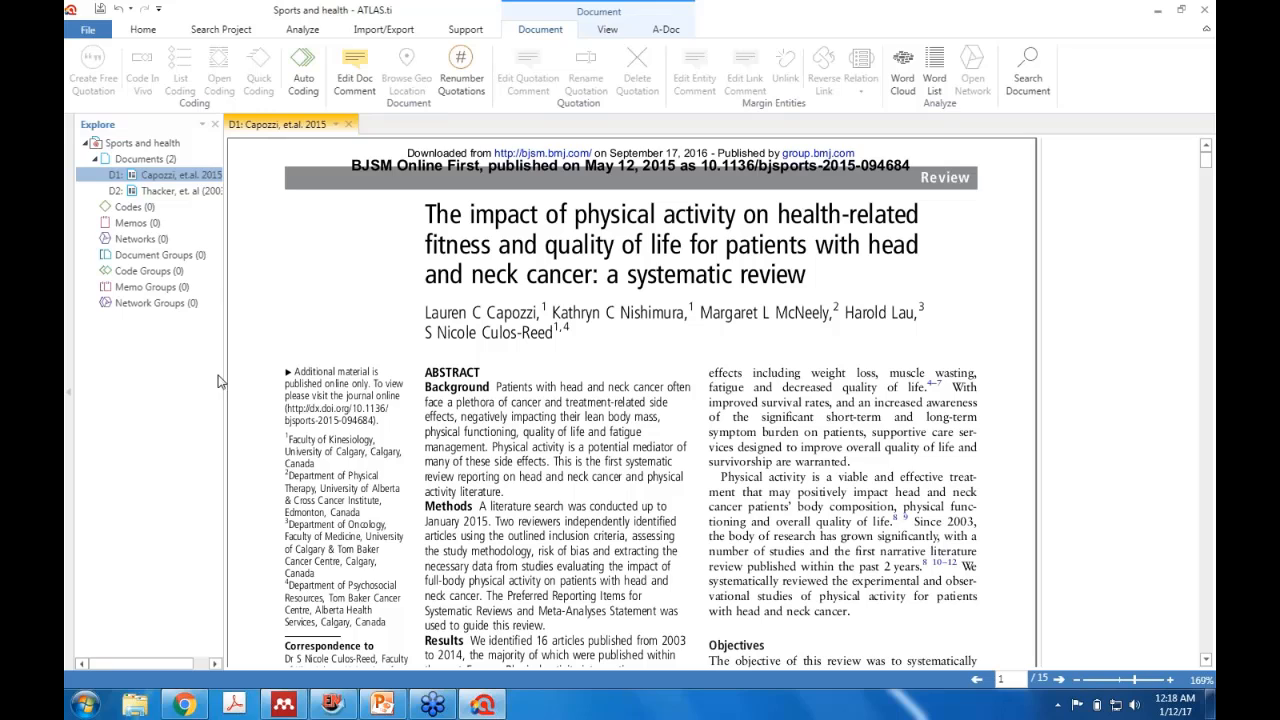
click(189, 196)
double_click(189, 196)
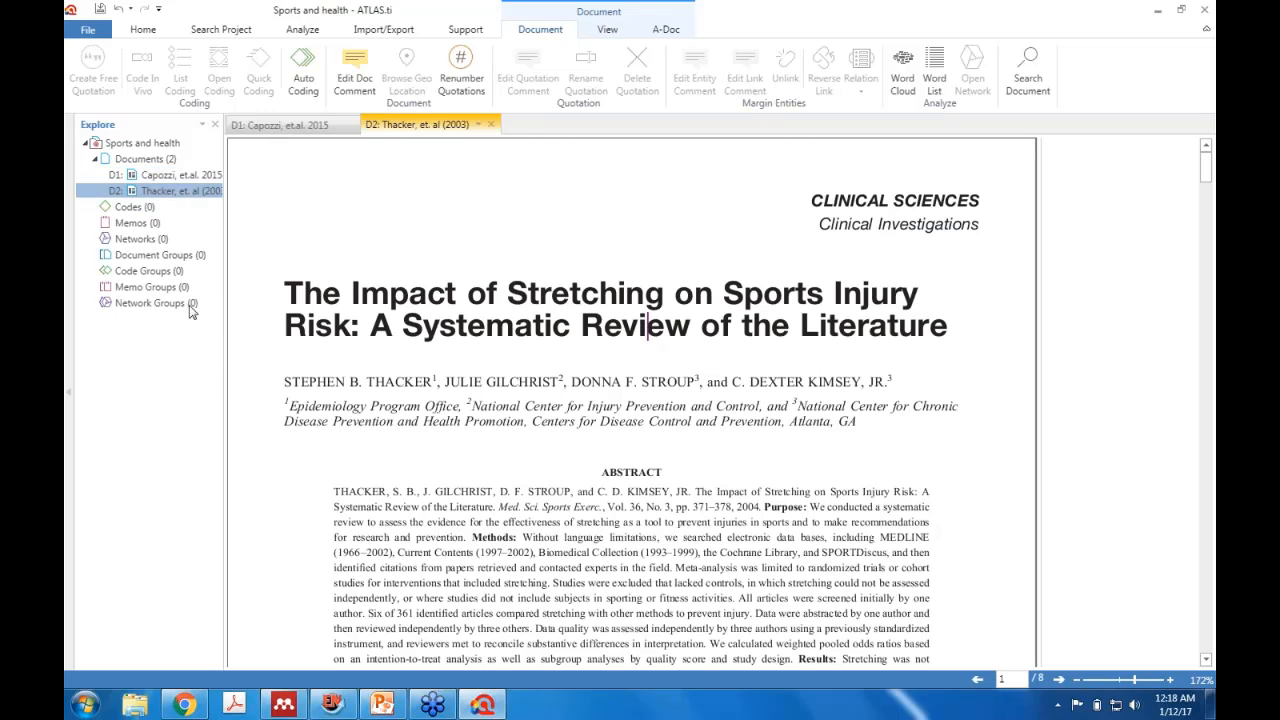
Open the Document Manager, enlarge its window and make the preview and comment area taller
click(158, 161)
double_click(158, 161)
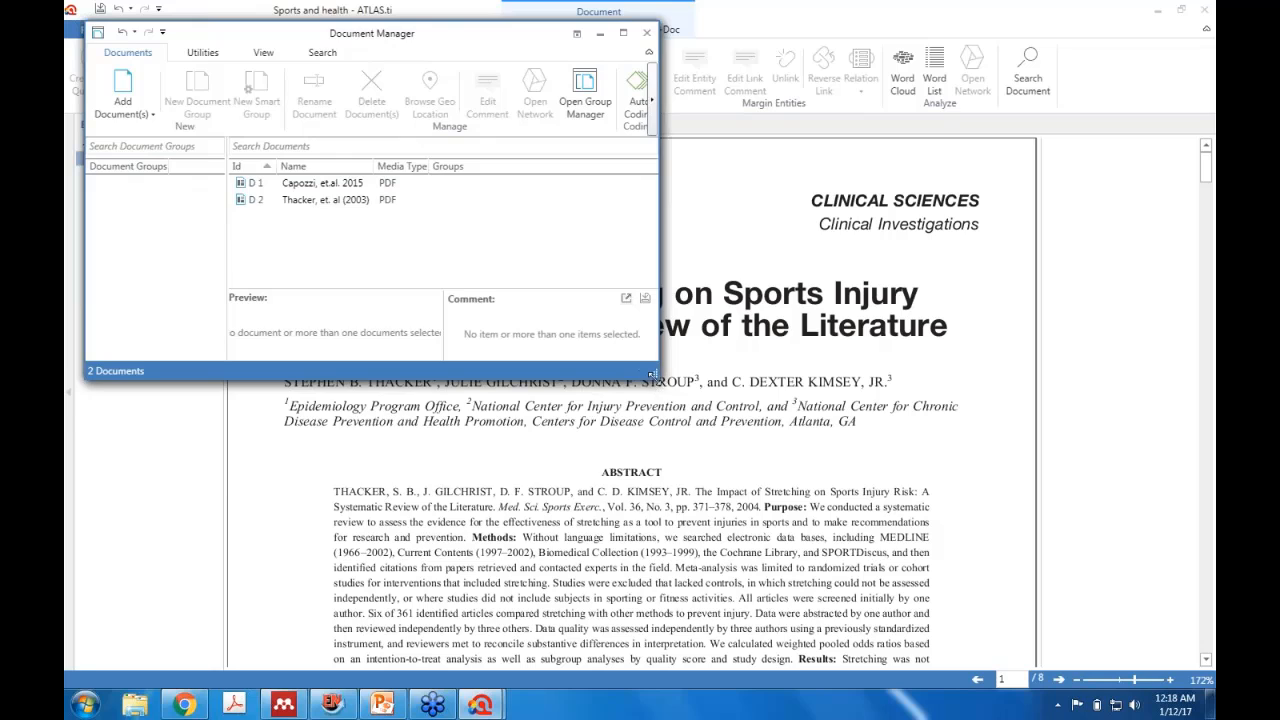
drag(648, 381, 782, 470)
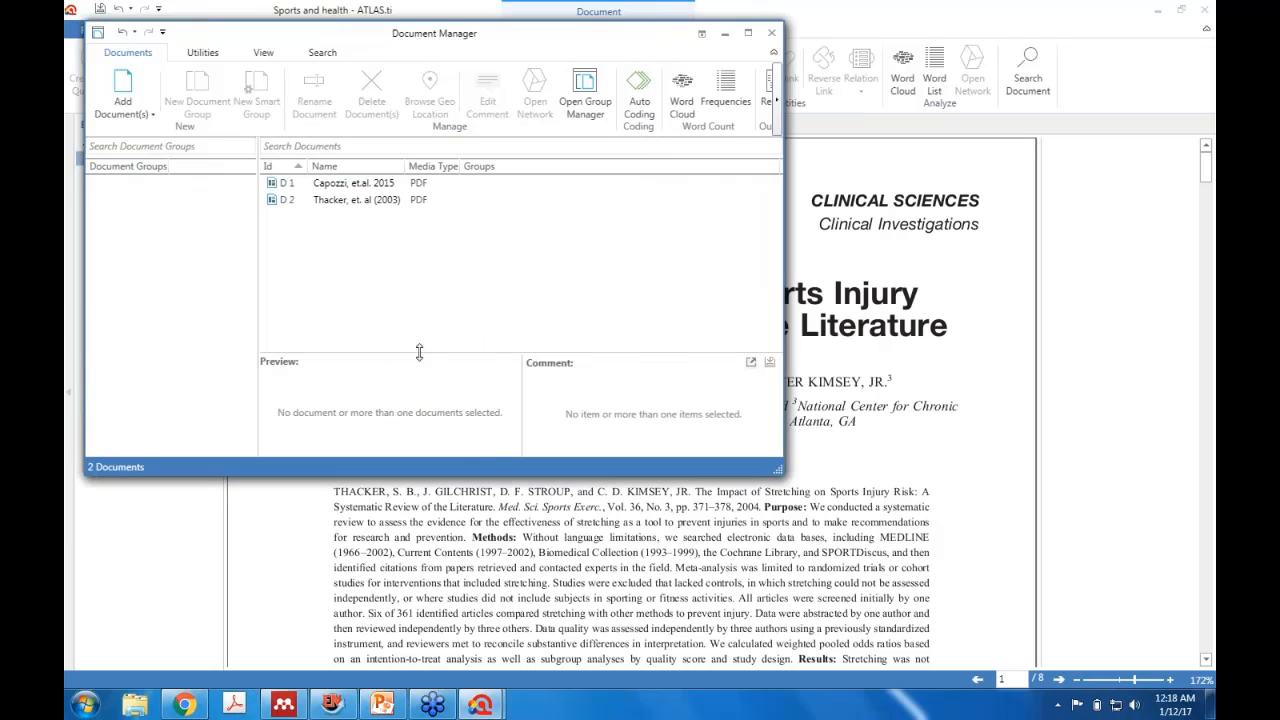
drag(420, 350, 427, 309)
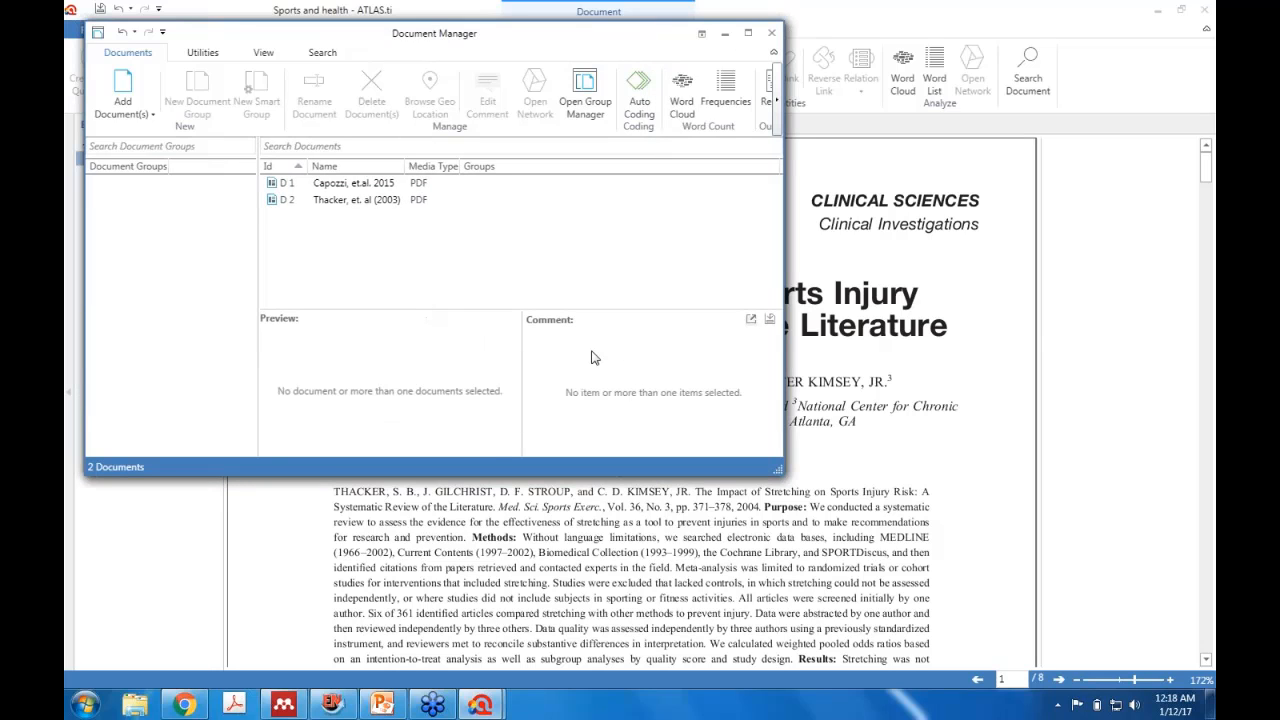
Add the comment "Citation of the references..." to document D1 Capozzi, et.al. 2015 and save it
click(357, 186)
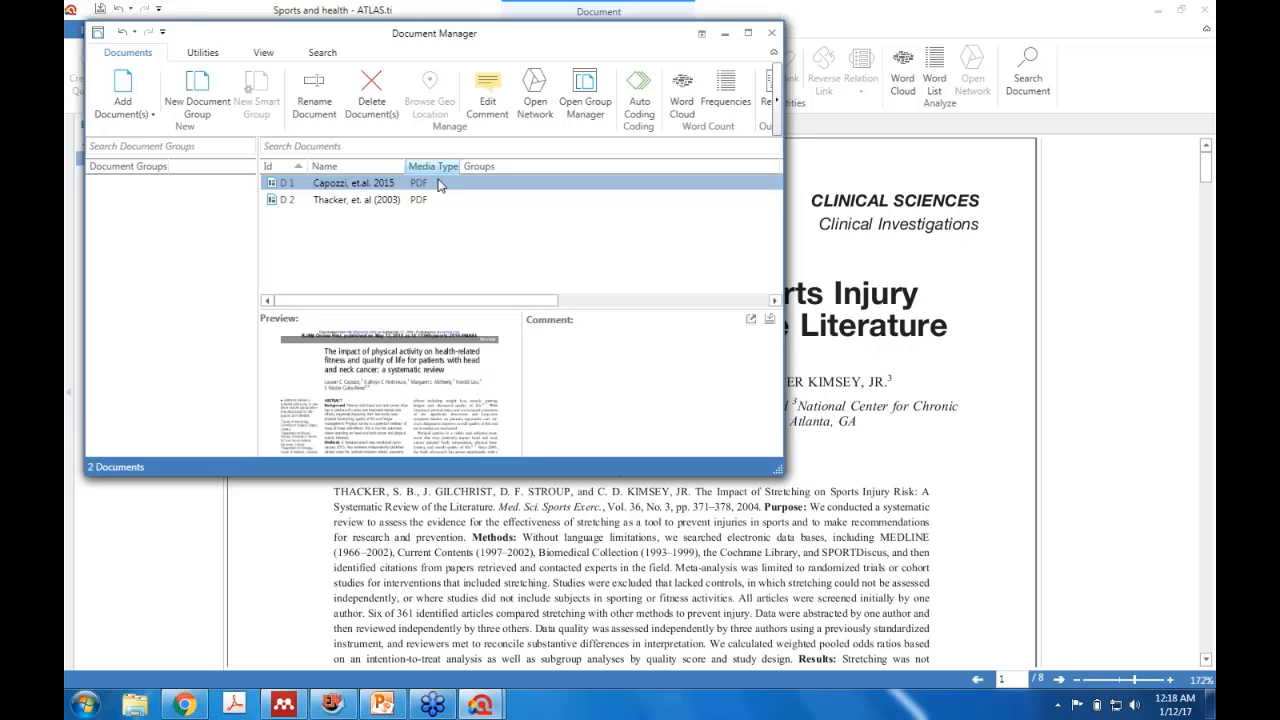
click(575, 393)
click(575, 355)
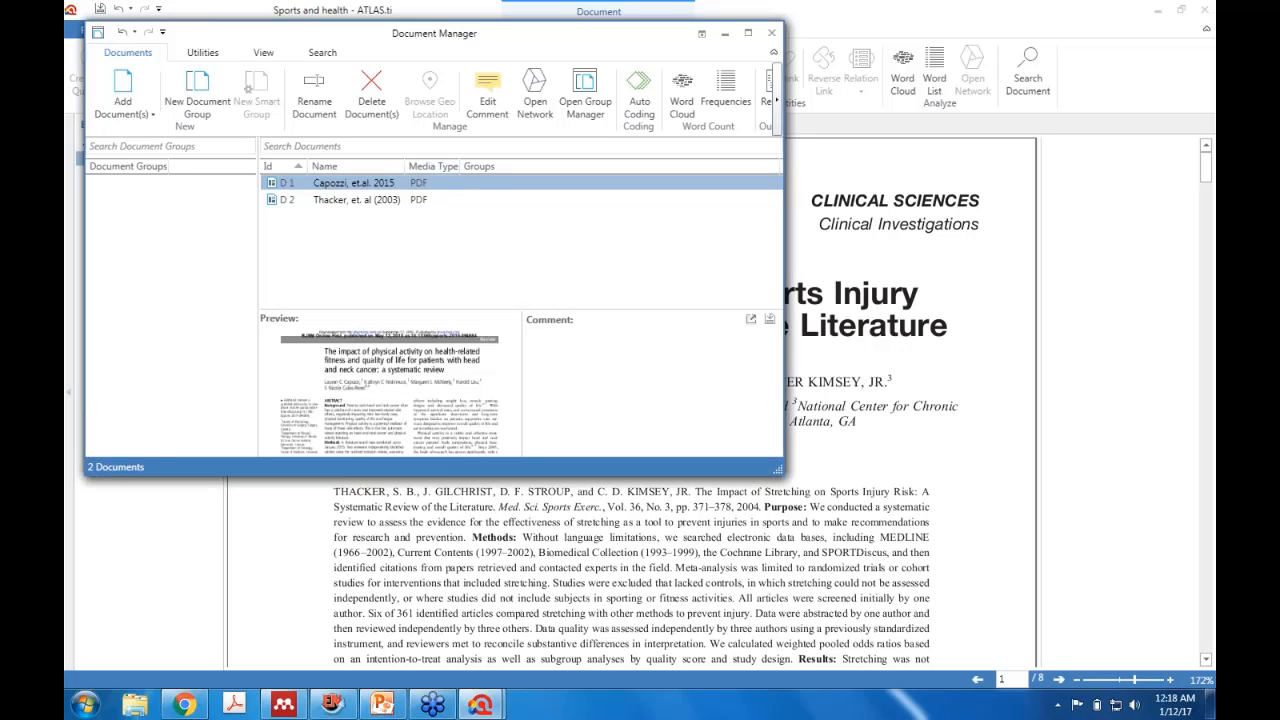
text(Citation of the references...)
click(769, 318)
Add the comment "Citation" to document D2 Thacker, et. al (2003), leaving the document's name as it is
click(345, 202)
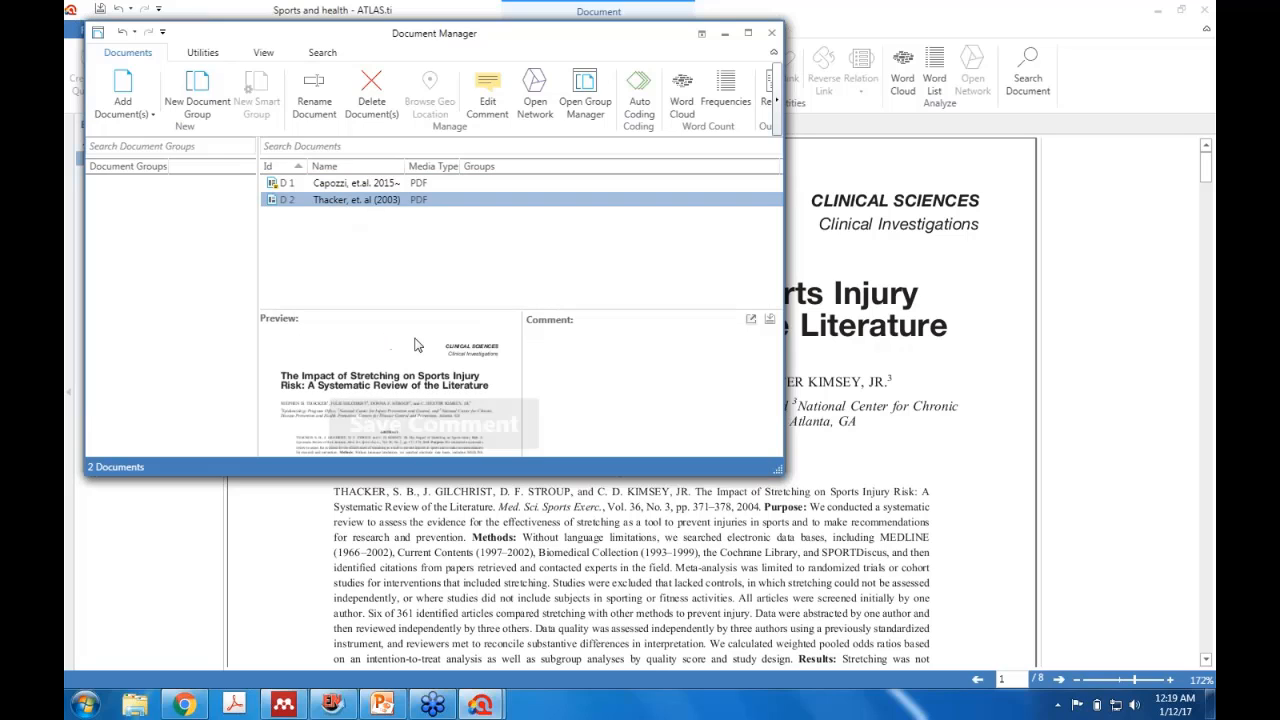
click(613, 402)
text(Citation)
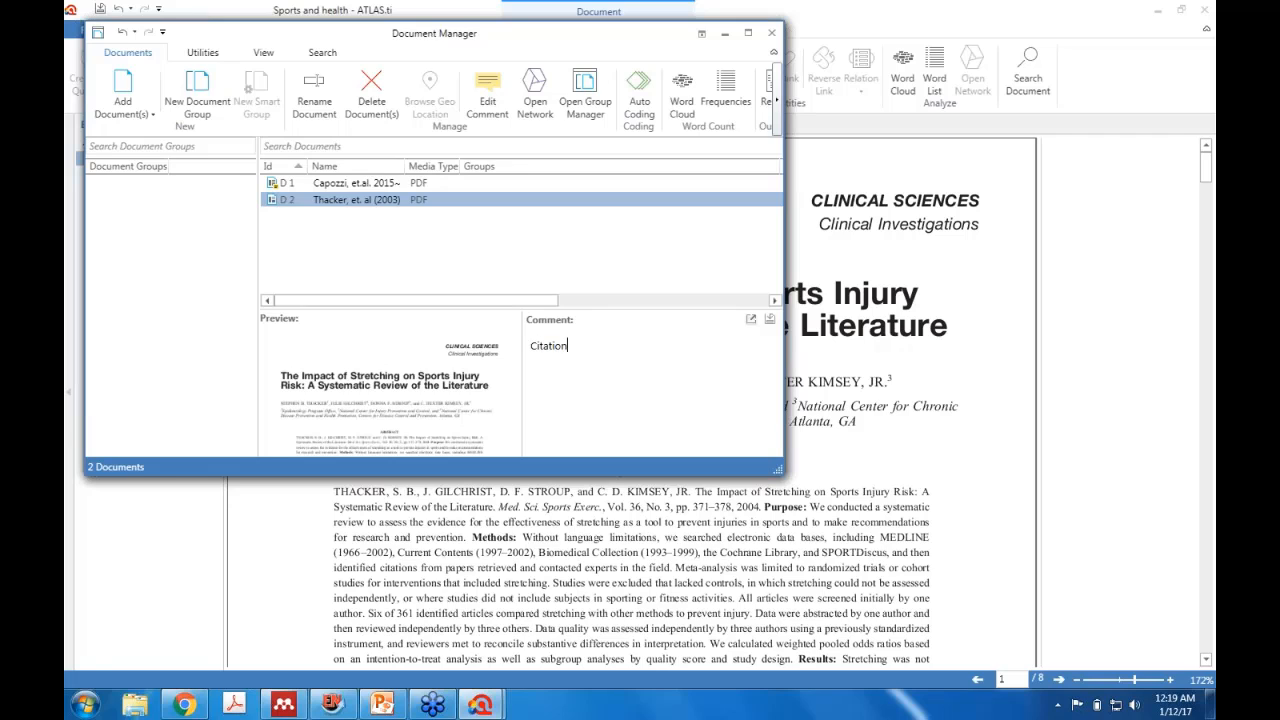
click(423, 272)
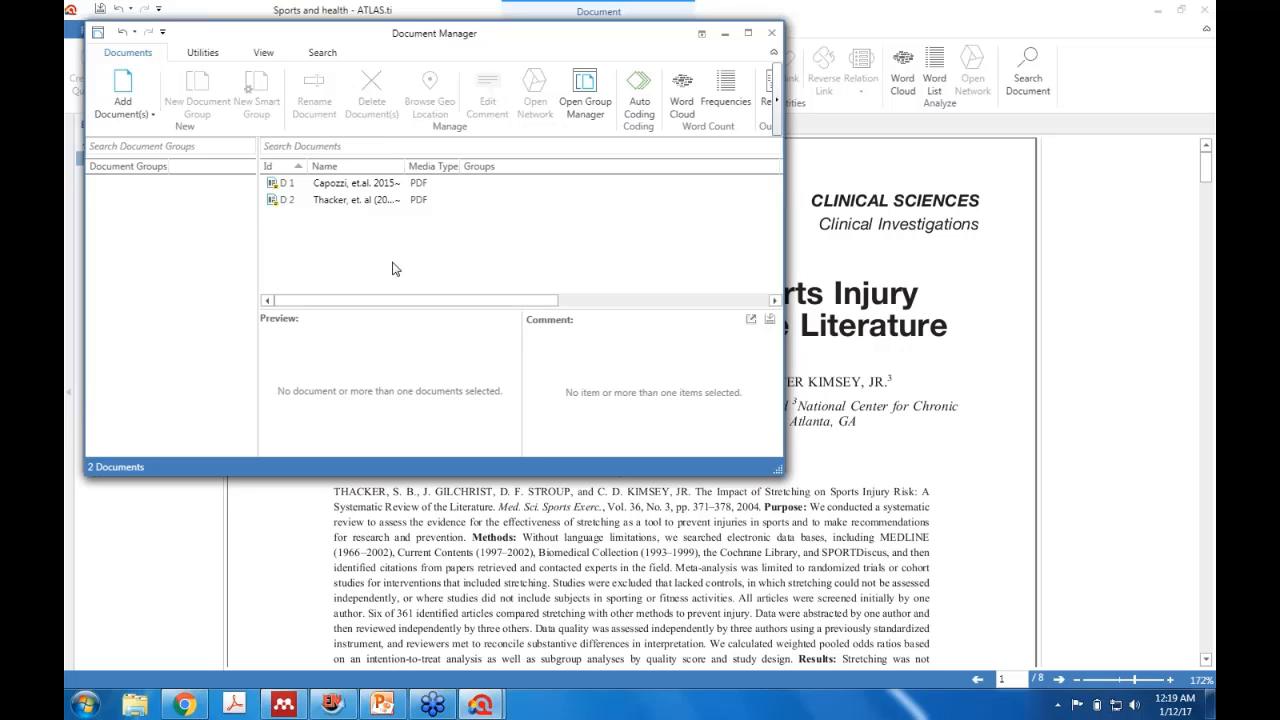
click(372, 201)
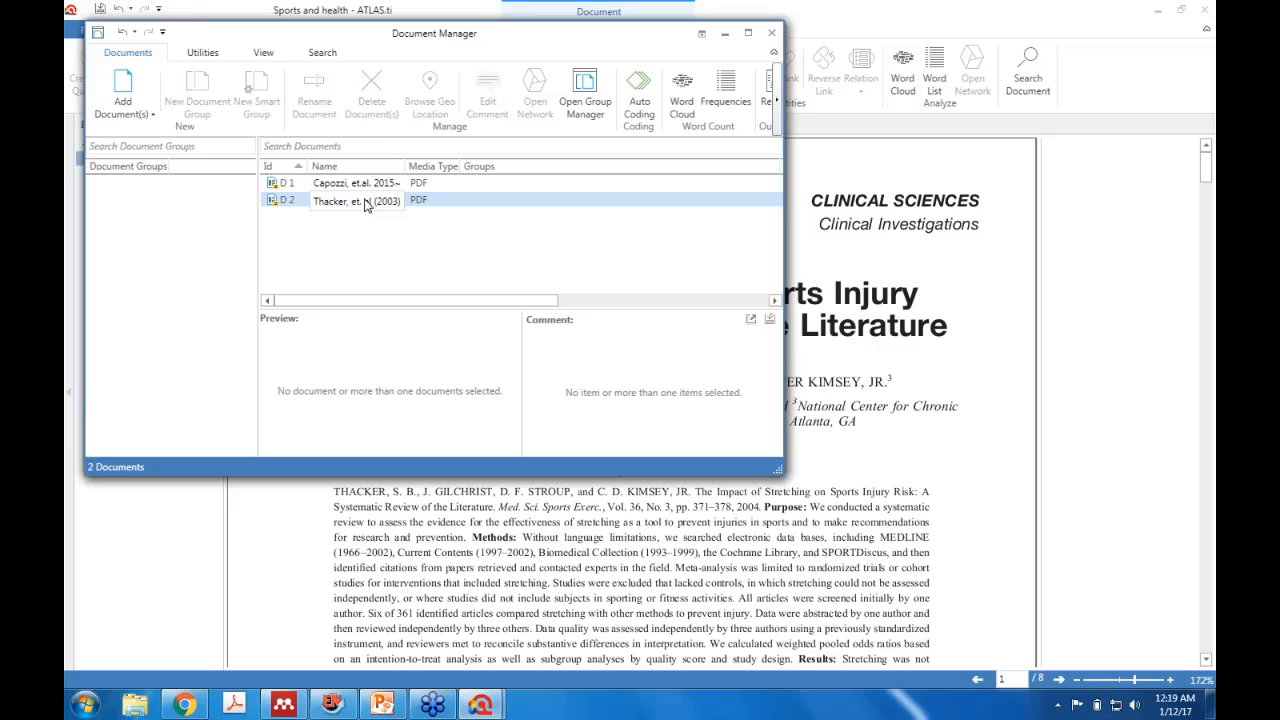
click(288, 236)
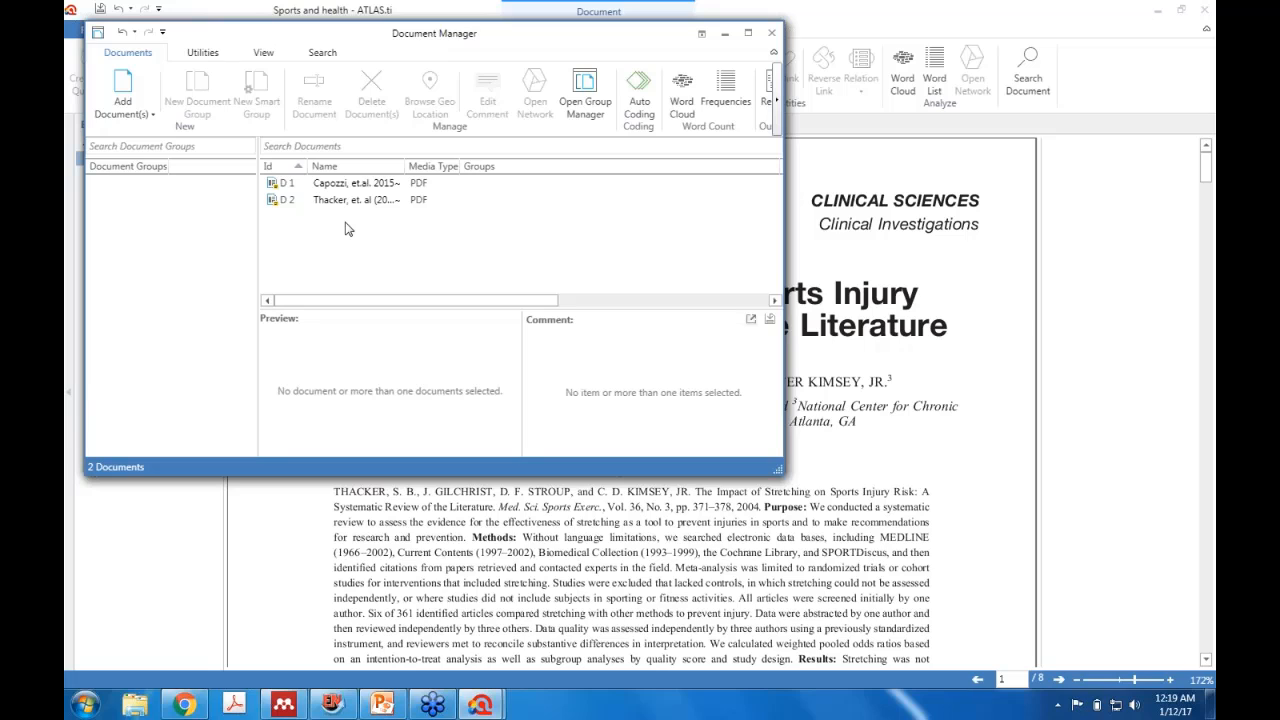
Create a document group named "My literature" from both documents D1 and D2
click(333, 188)
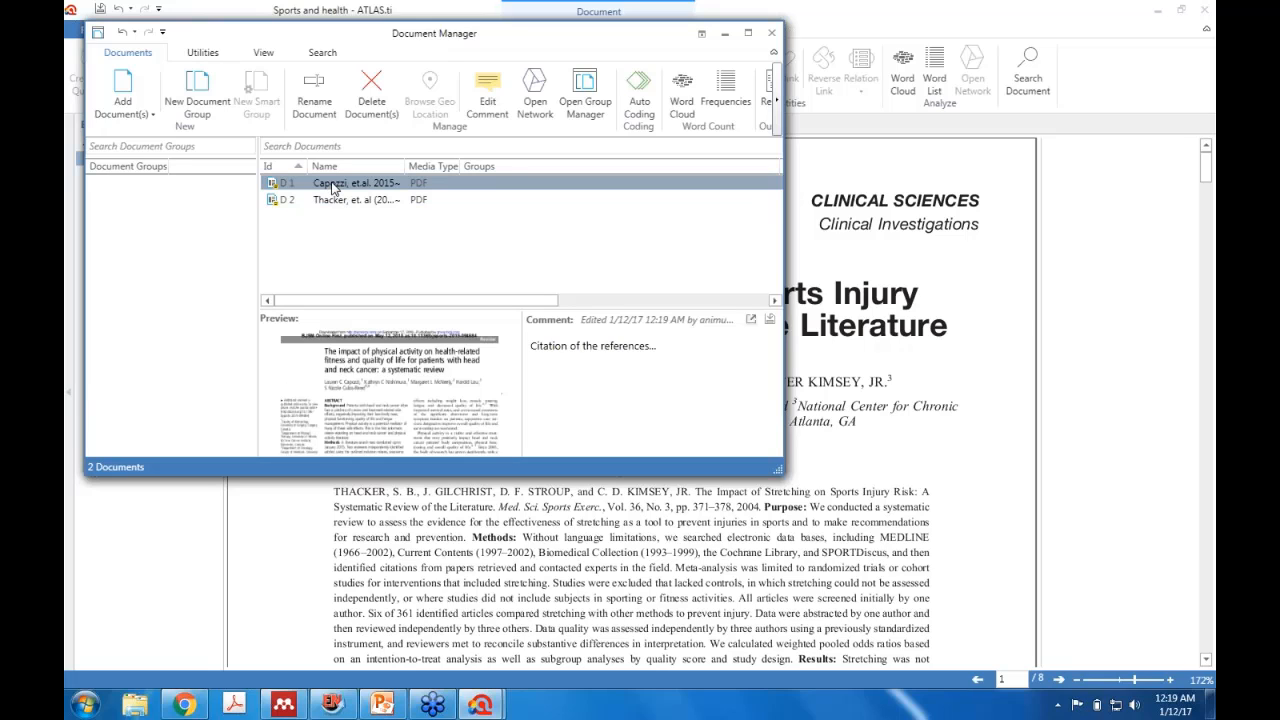
key(ctrl+a)
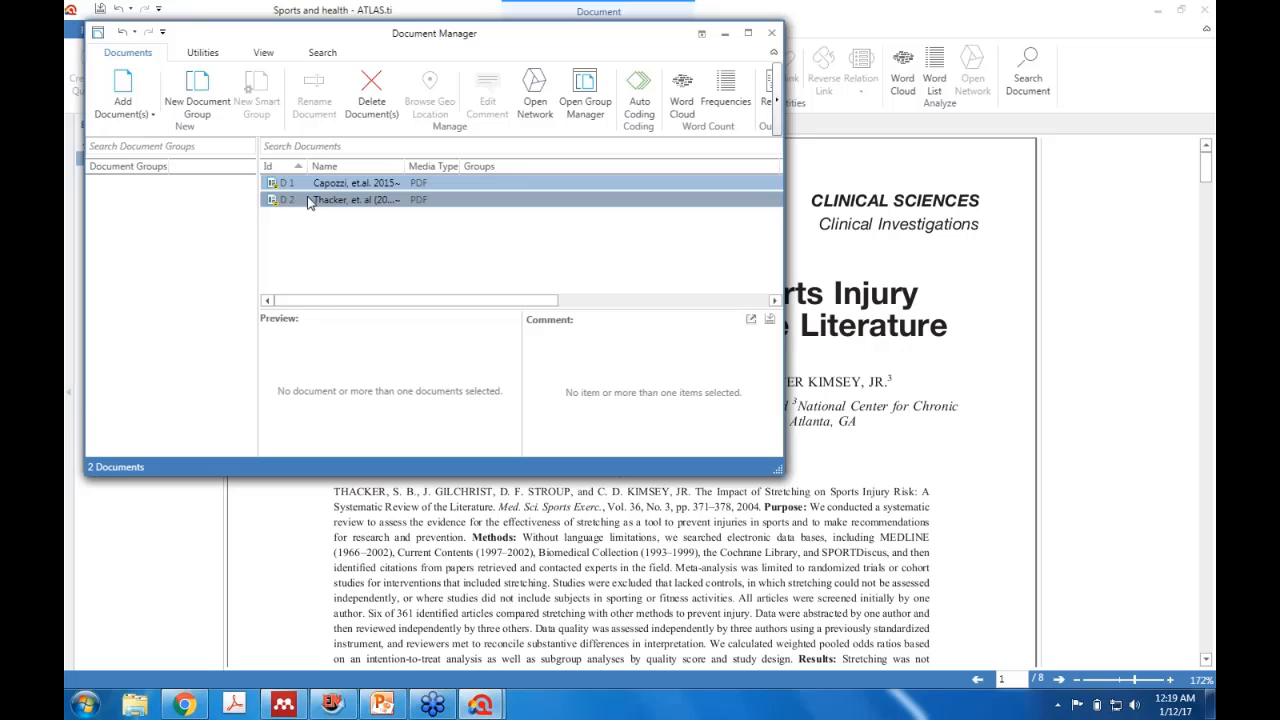
drag(313, 201, 162, 280)
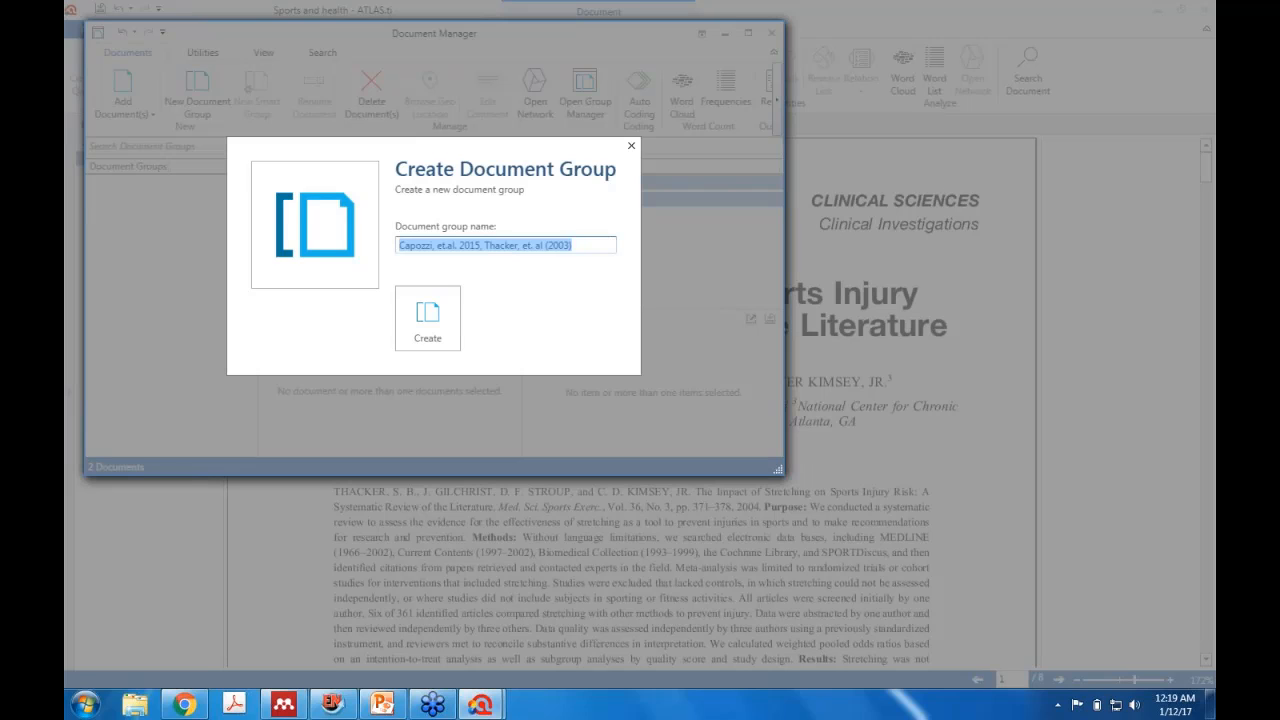
text(My l)
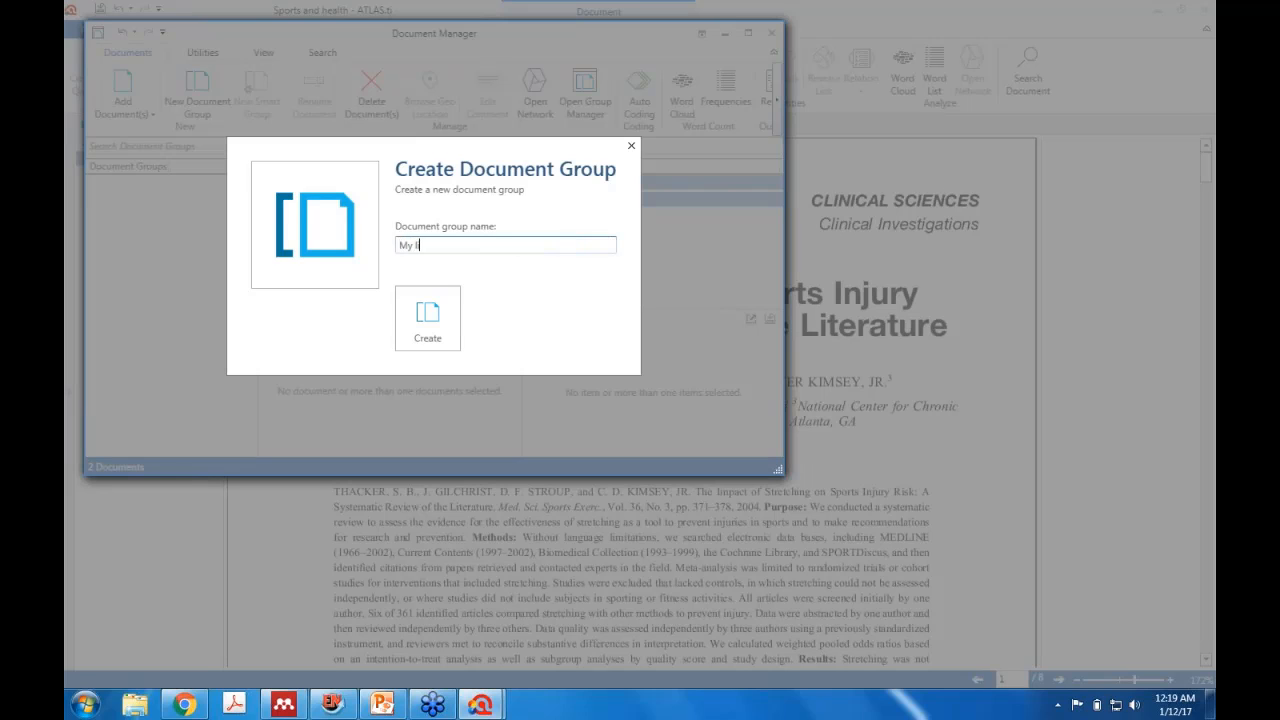
text(iterature)
click(424, 338)
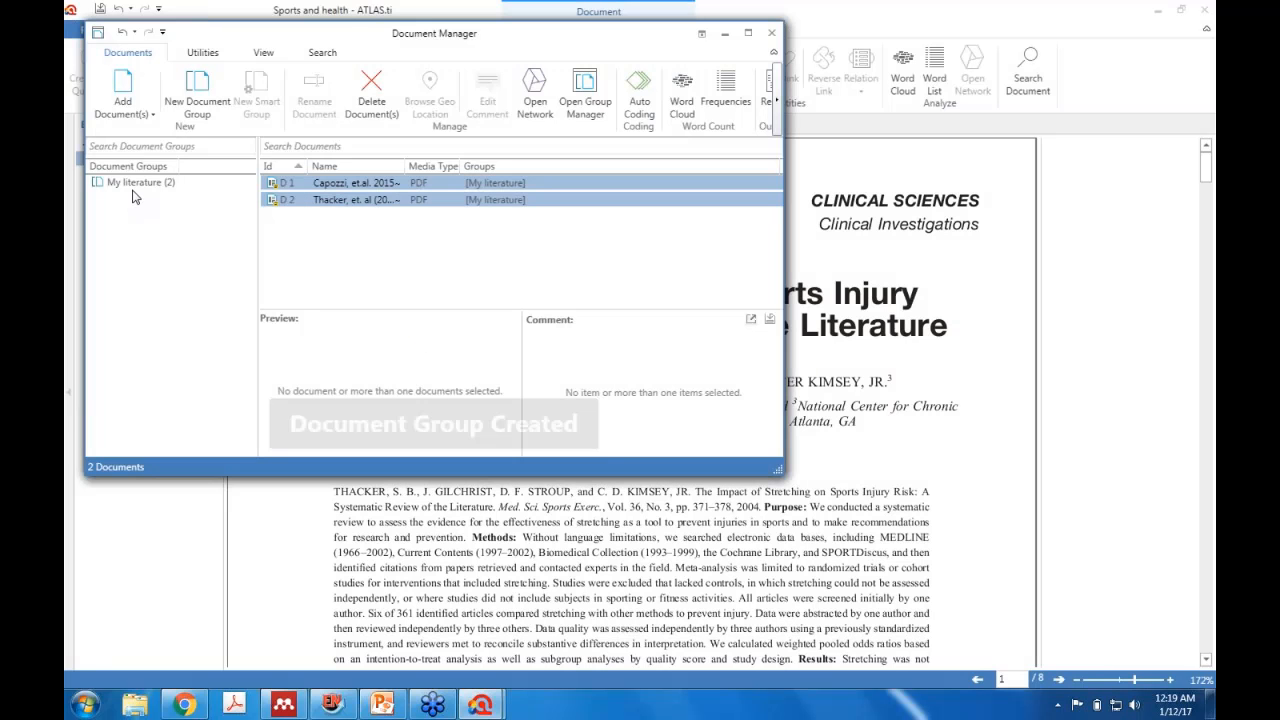
click(140, 190)
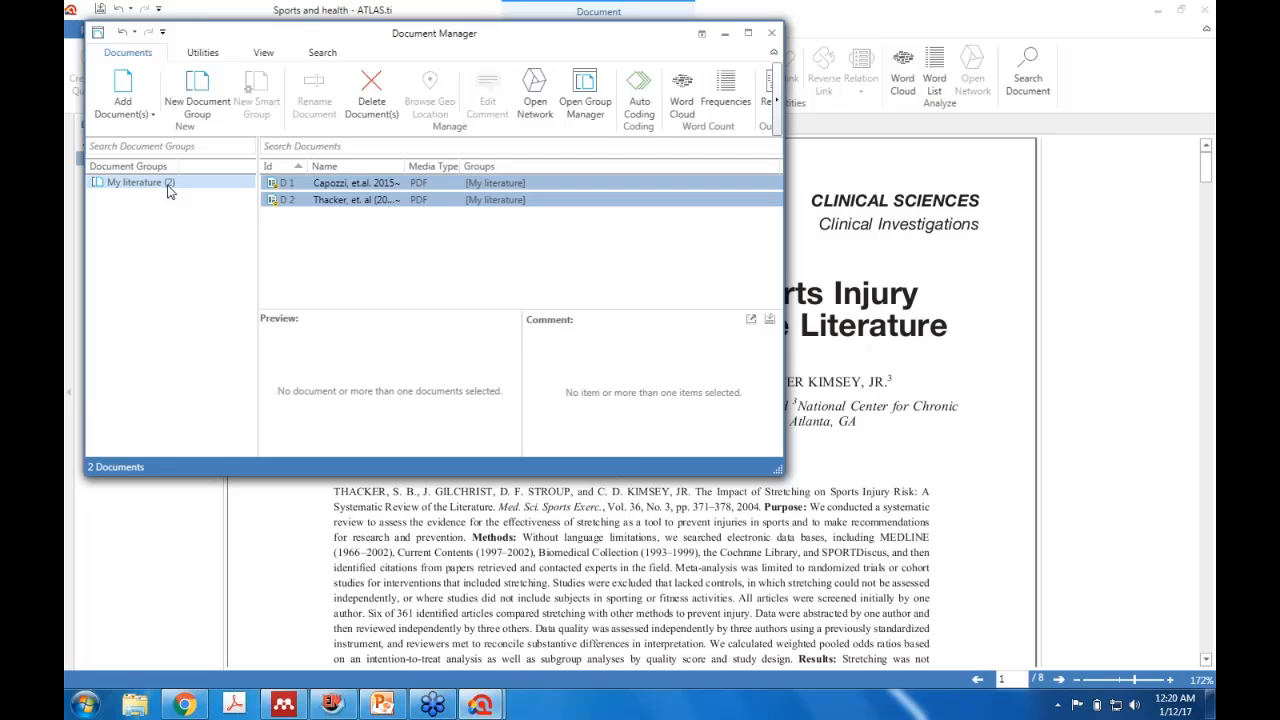
click(453, 268)
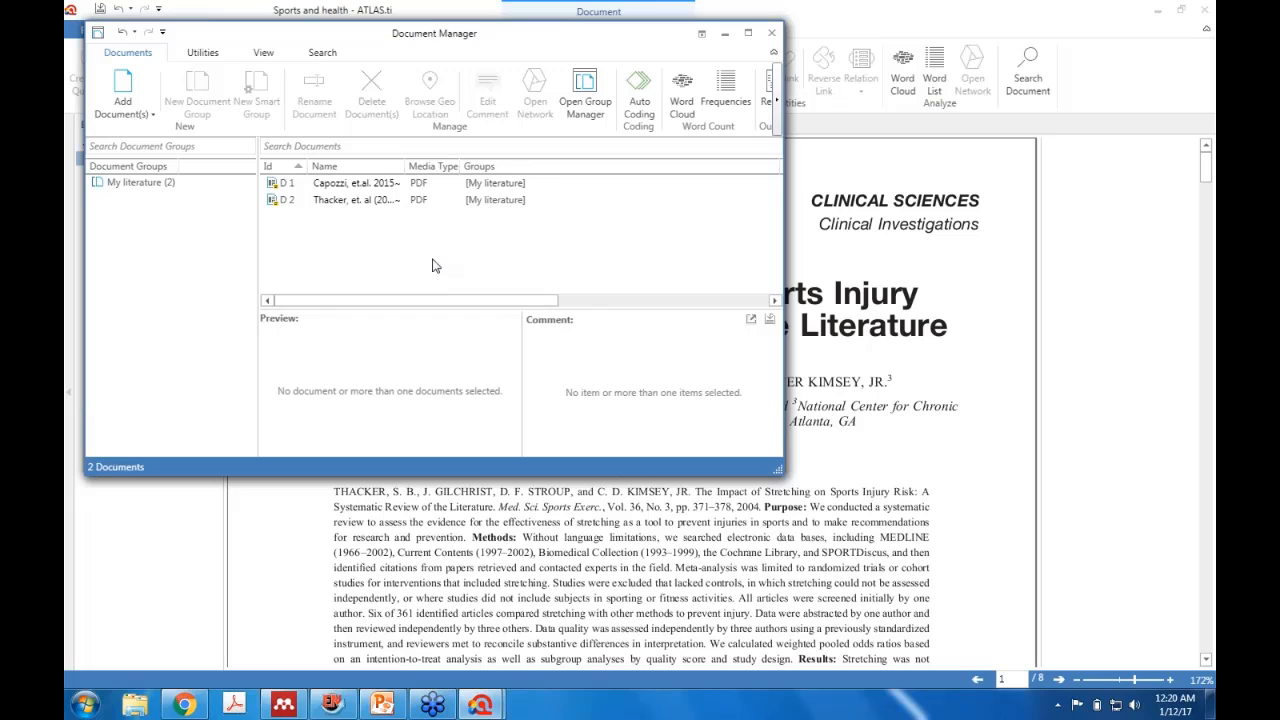
Create a document group named "Year: 2015" containing only document D1 Capozzi, et.al. 2015
click(357, 187)
drag(357, 187, 171, 263)
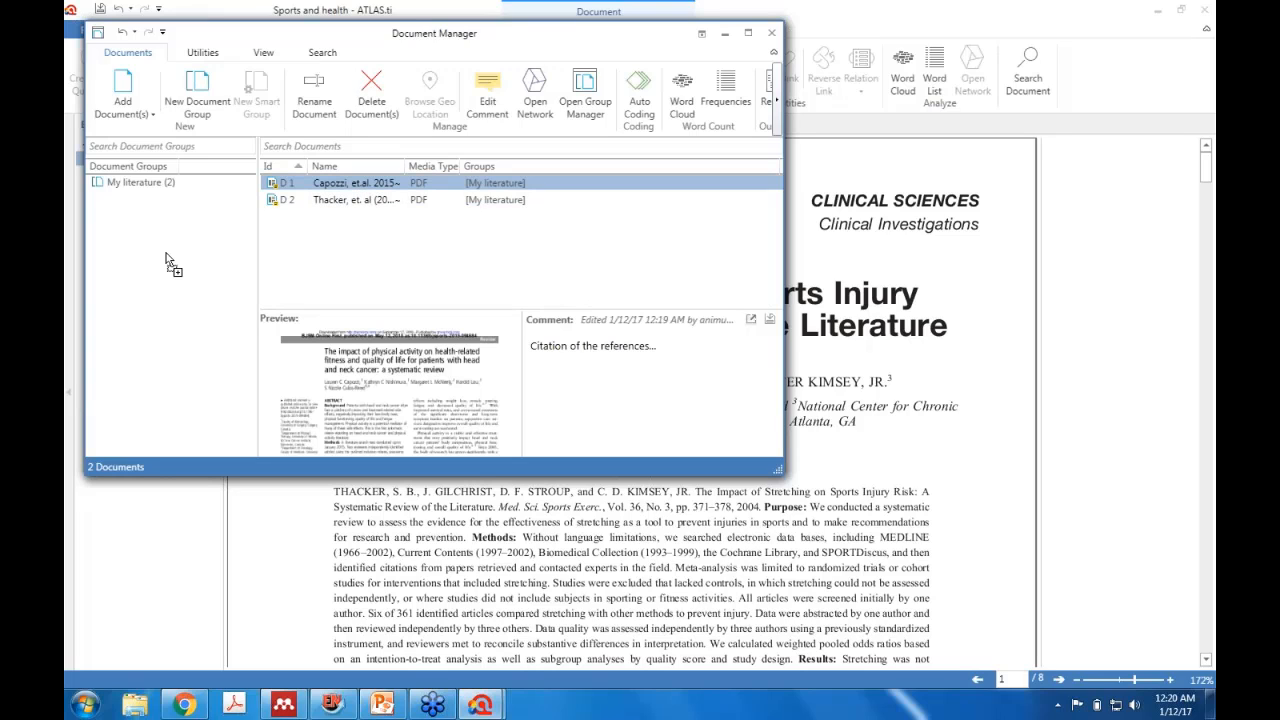
text(Year)
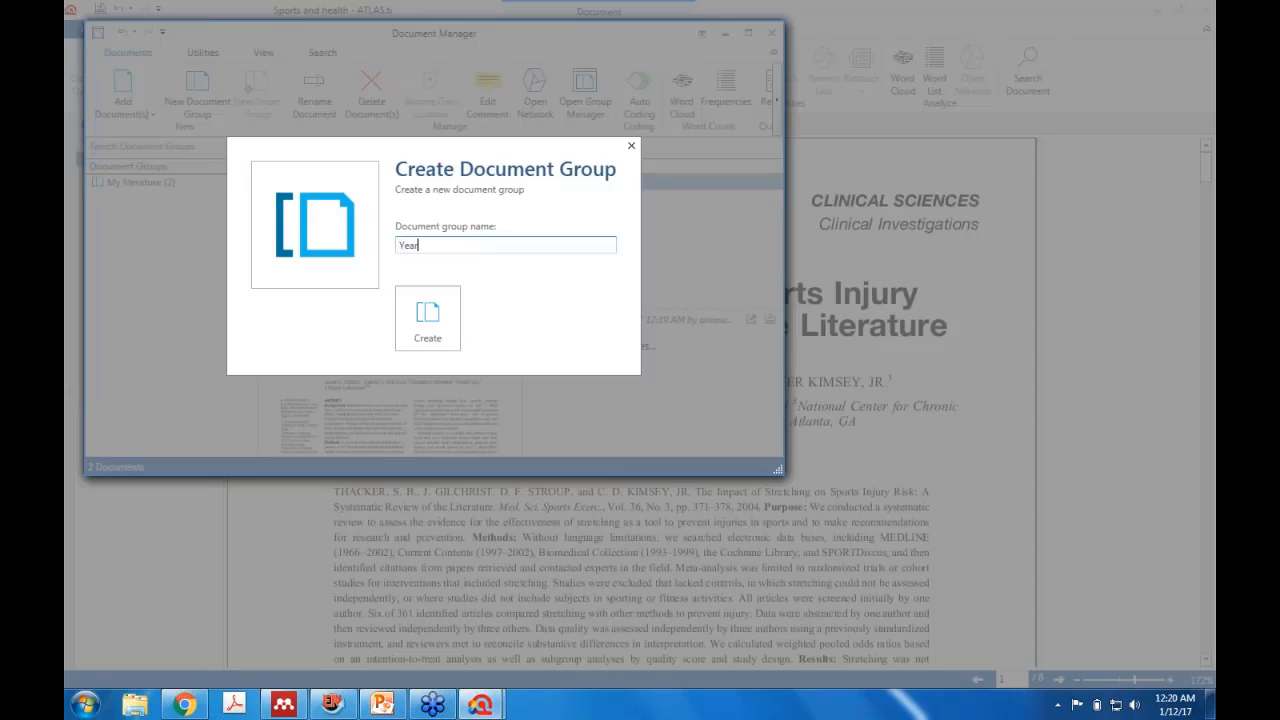
text(: 2015)
click(435, 333)
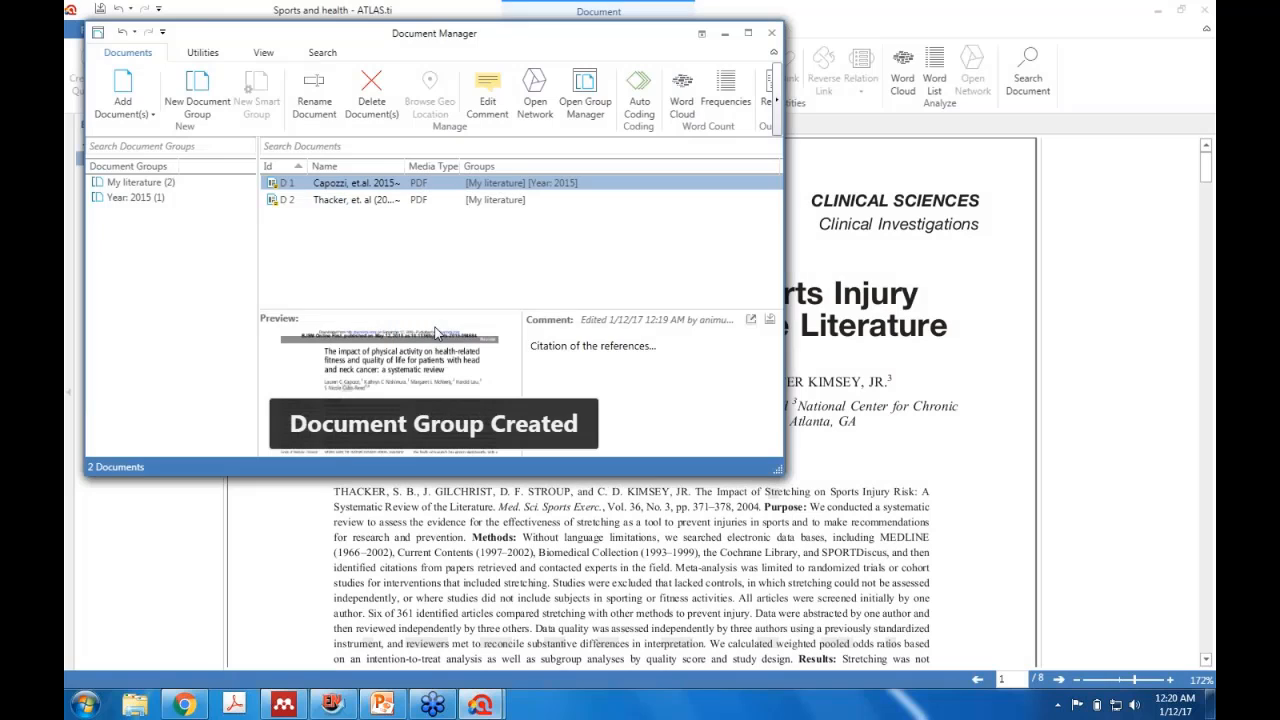
Create a document group named "Year: 2003" containing only document D2 Thacker, et. al (2003)
drag(372, 207, 200, 278)
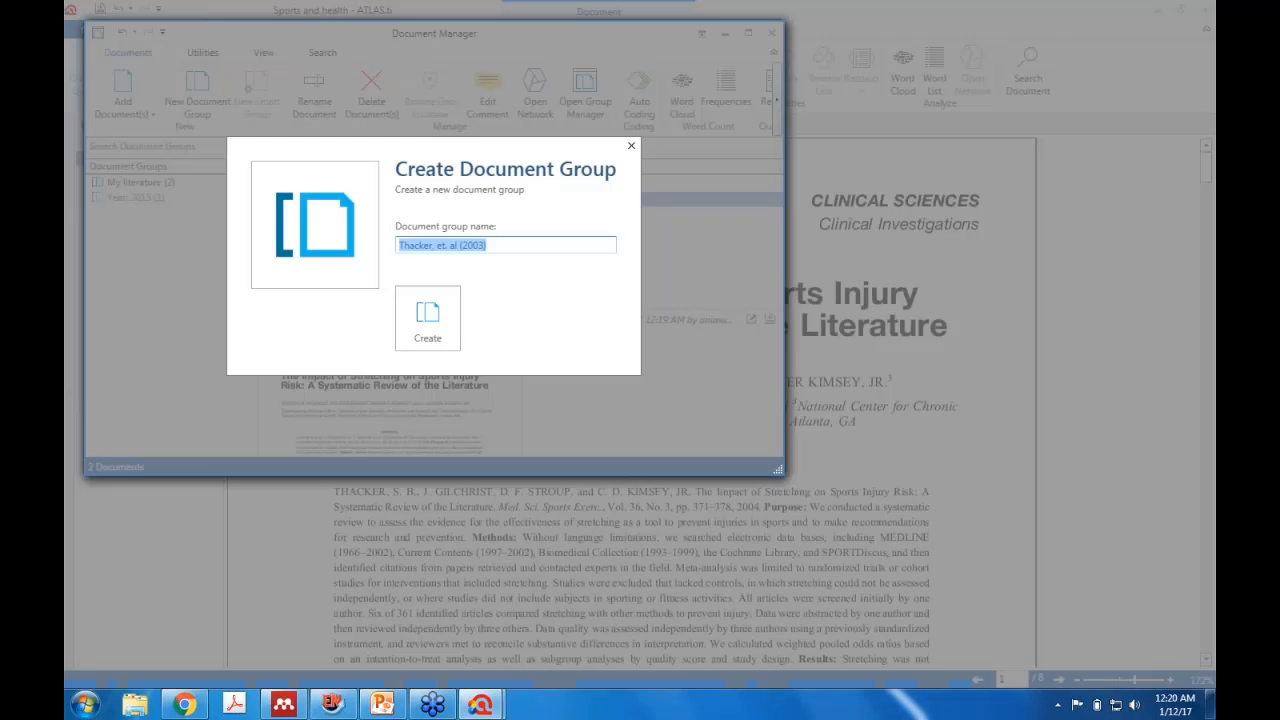
text(Year)
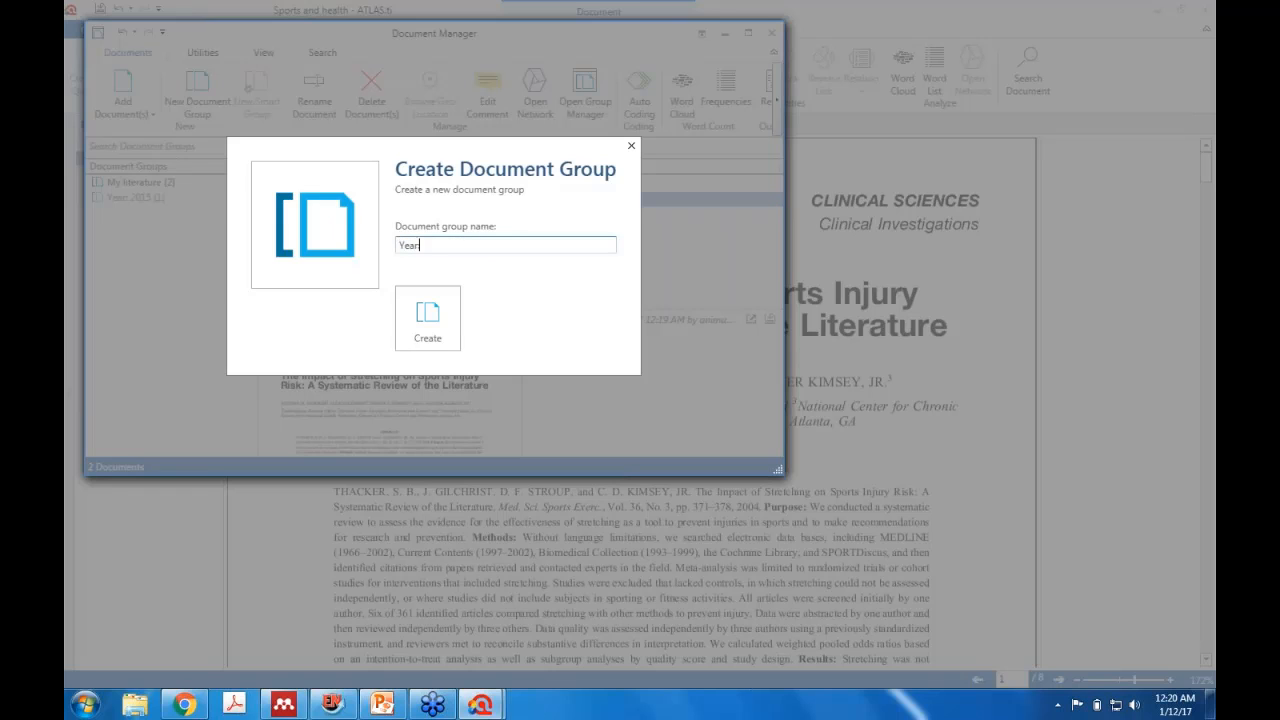
text(: 2003)
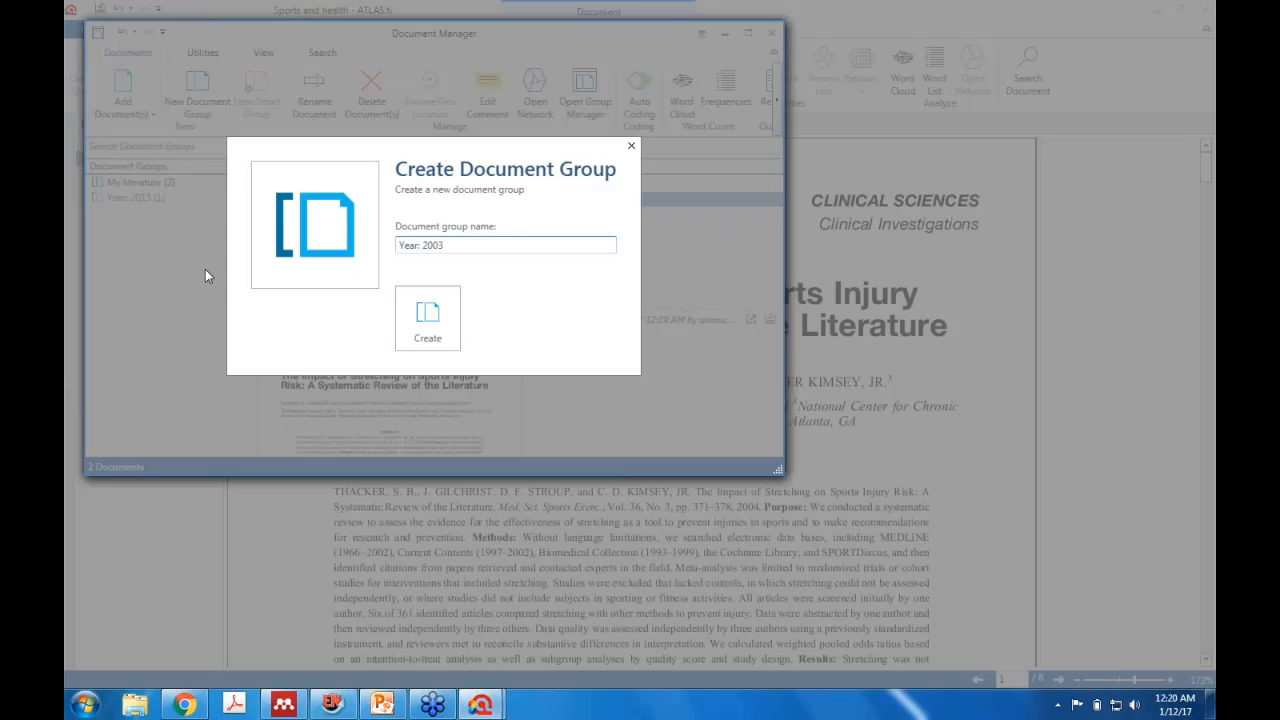
click(447, 320)
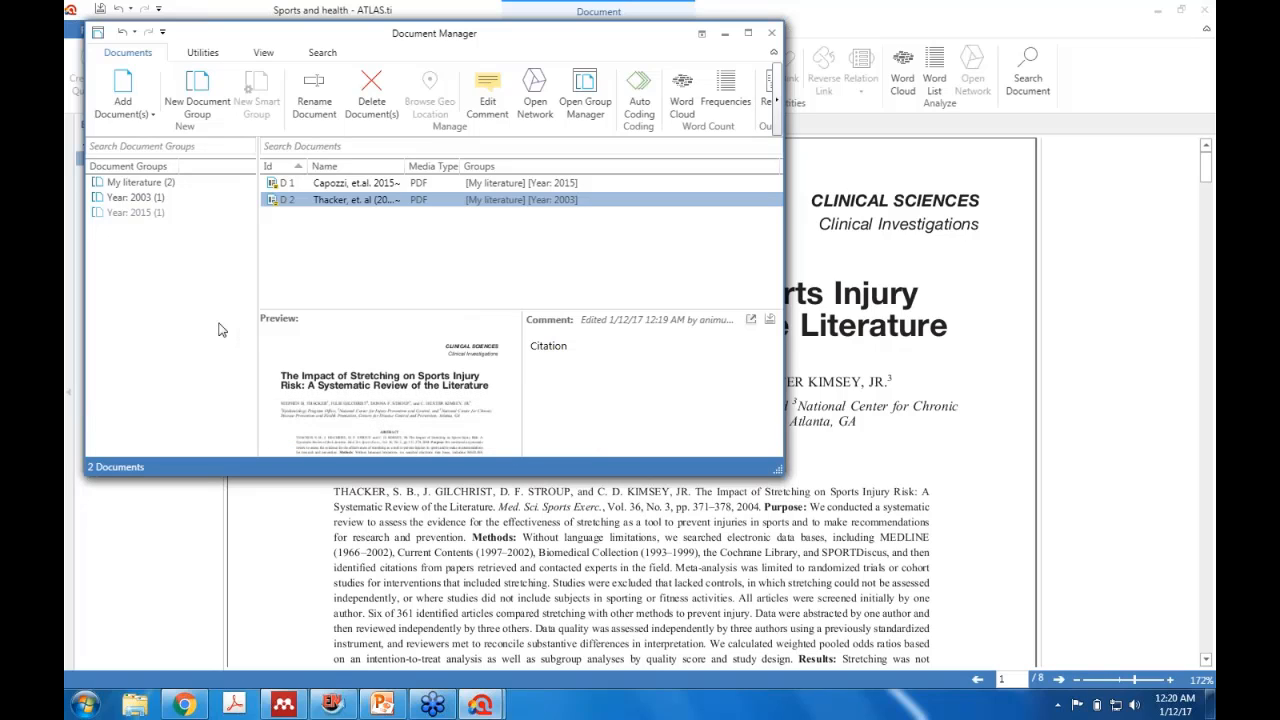
Filter the document list by the group "Year: 2015" and close the Document Manager
click(164, 220)
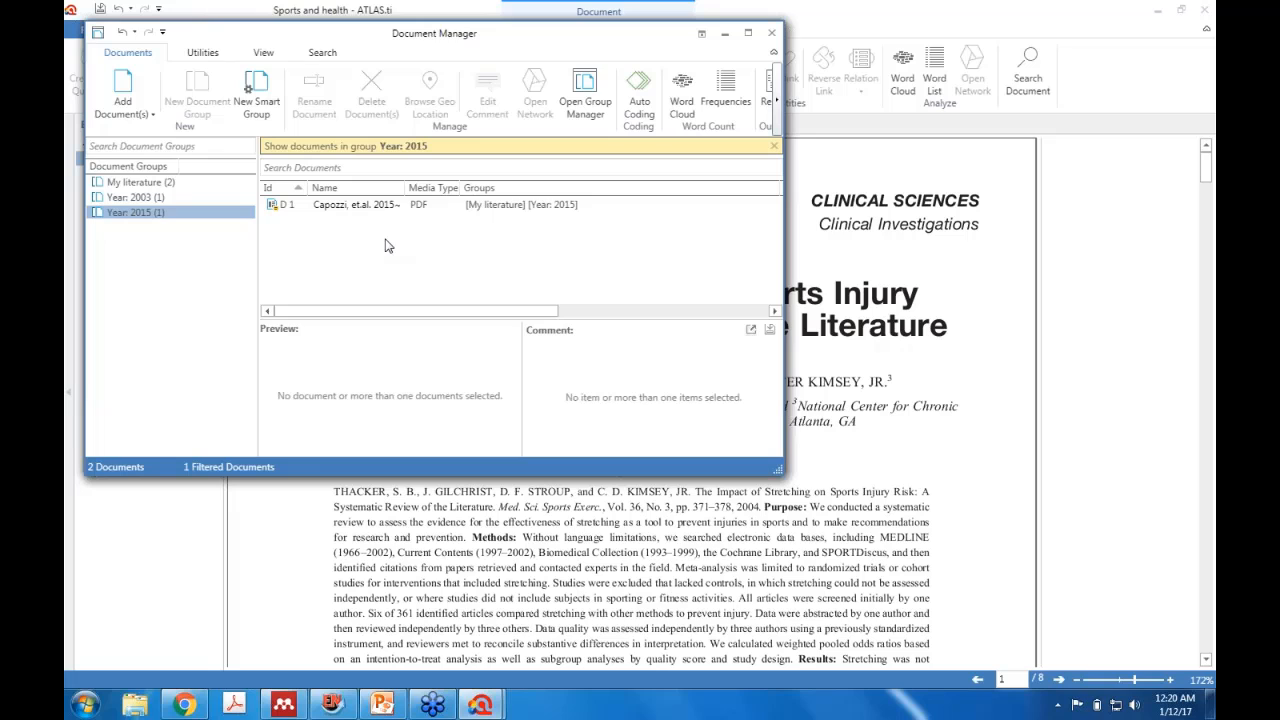
click(771, 33)
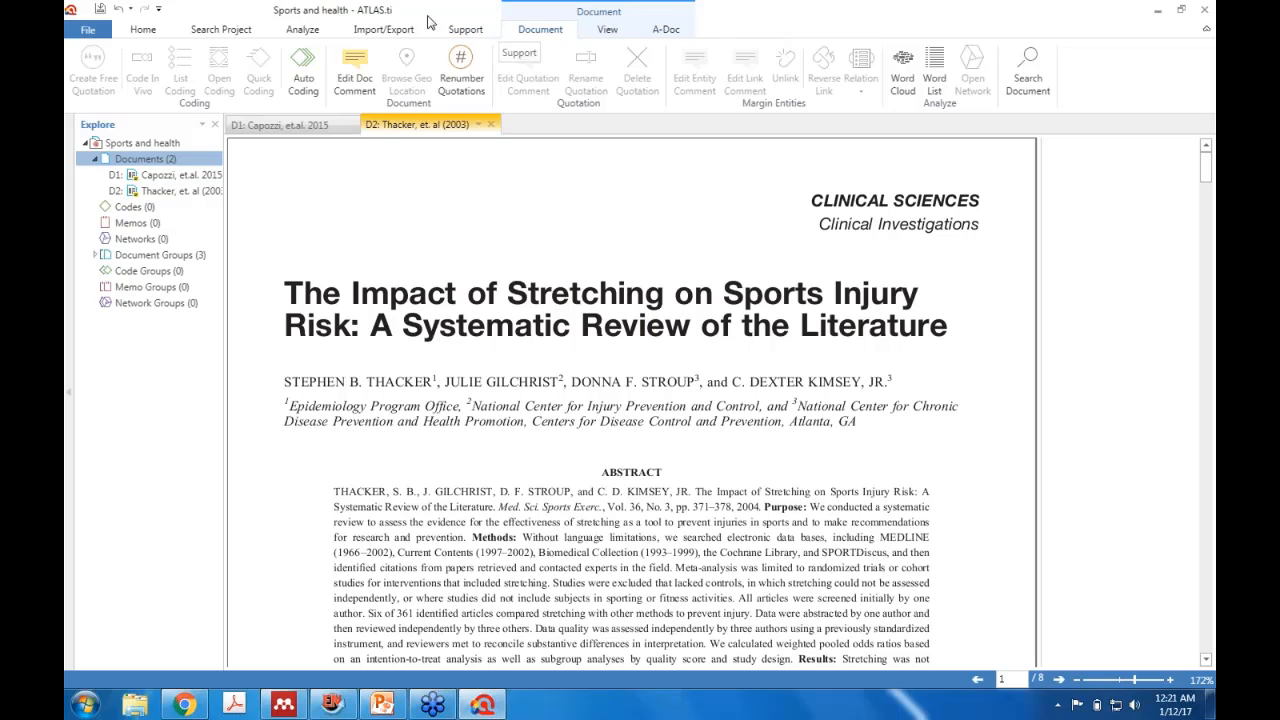
Look up the reference manager import option and switch to the Sports and Health library in EndNote
click(393, 35)
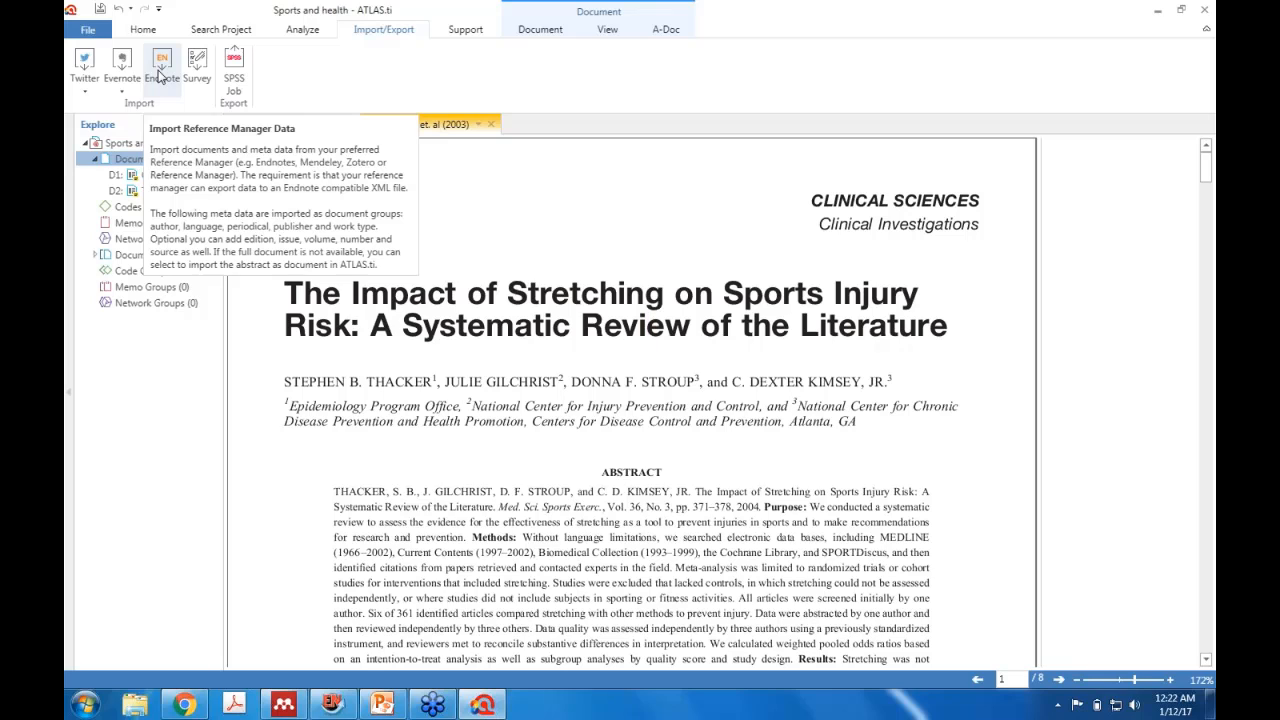
click(333, 705)
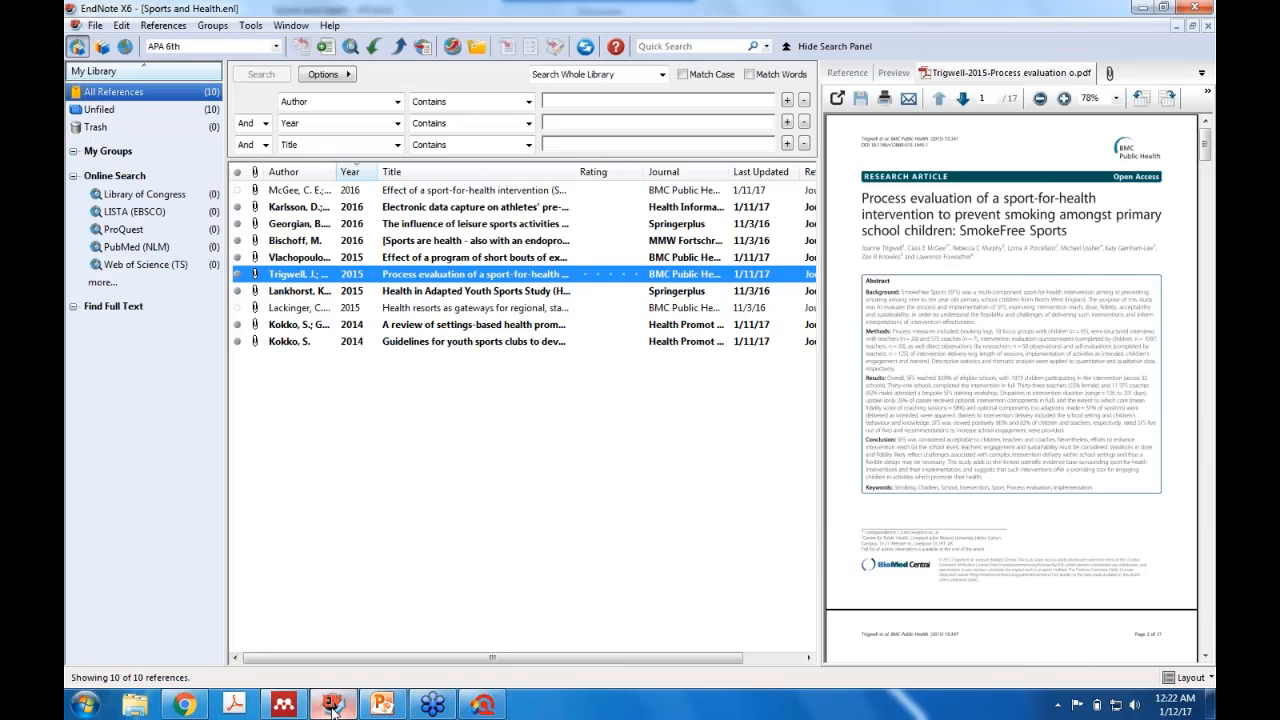
click(477, 370)
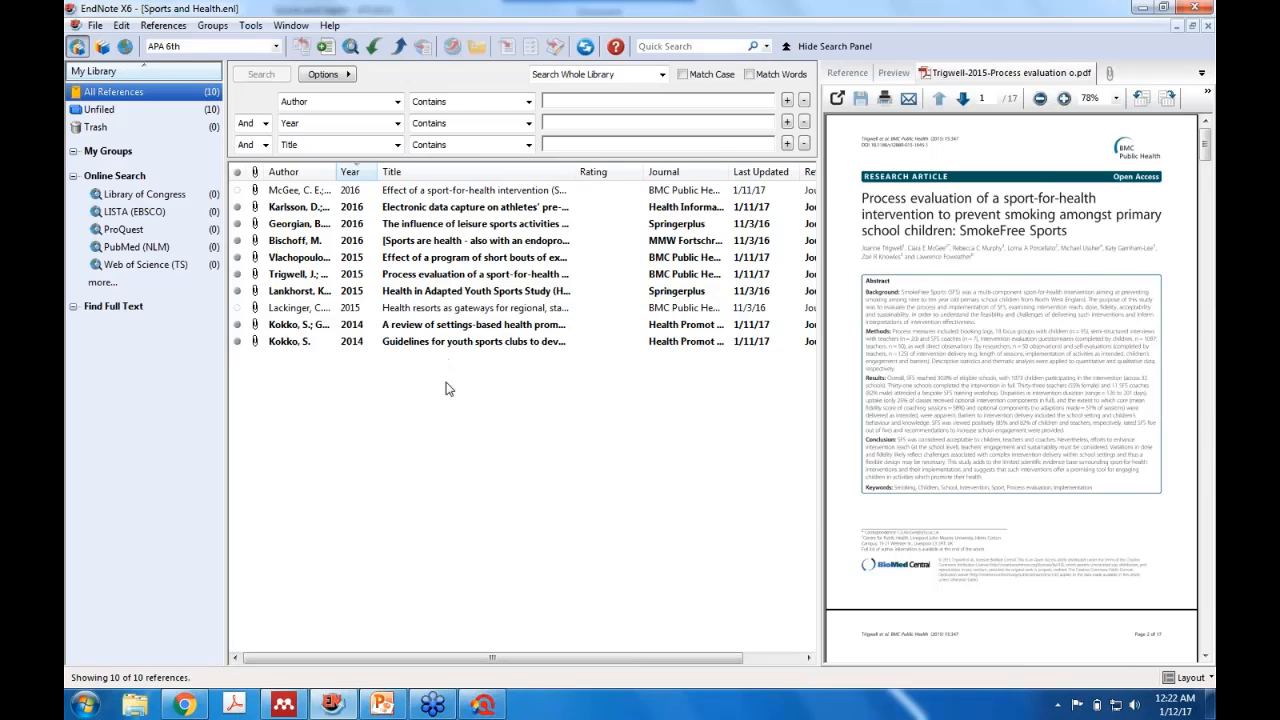
Try setting up an XML export of all references in the EndNote library, cancel it and close EndNote
drag(445, 377, 462, 196)
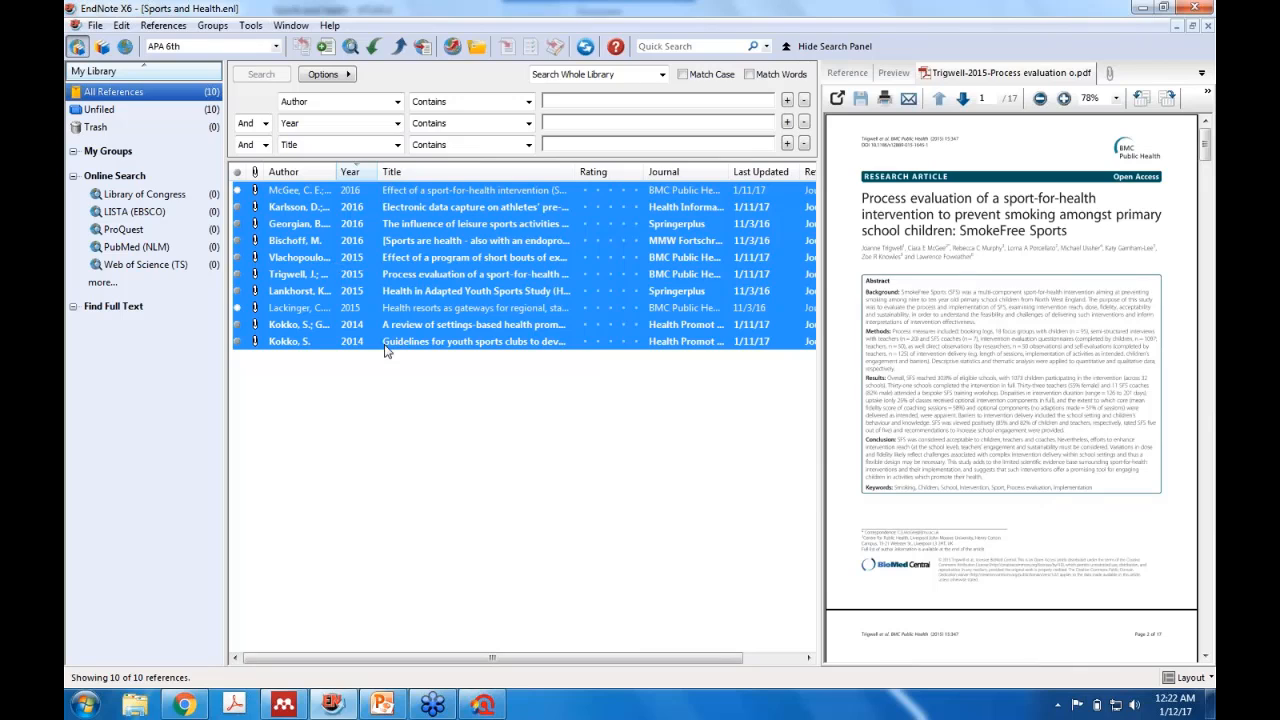
click(95, 26)
click(152, 181)
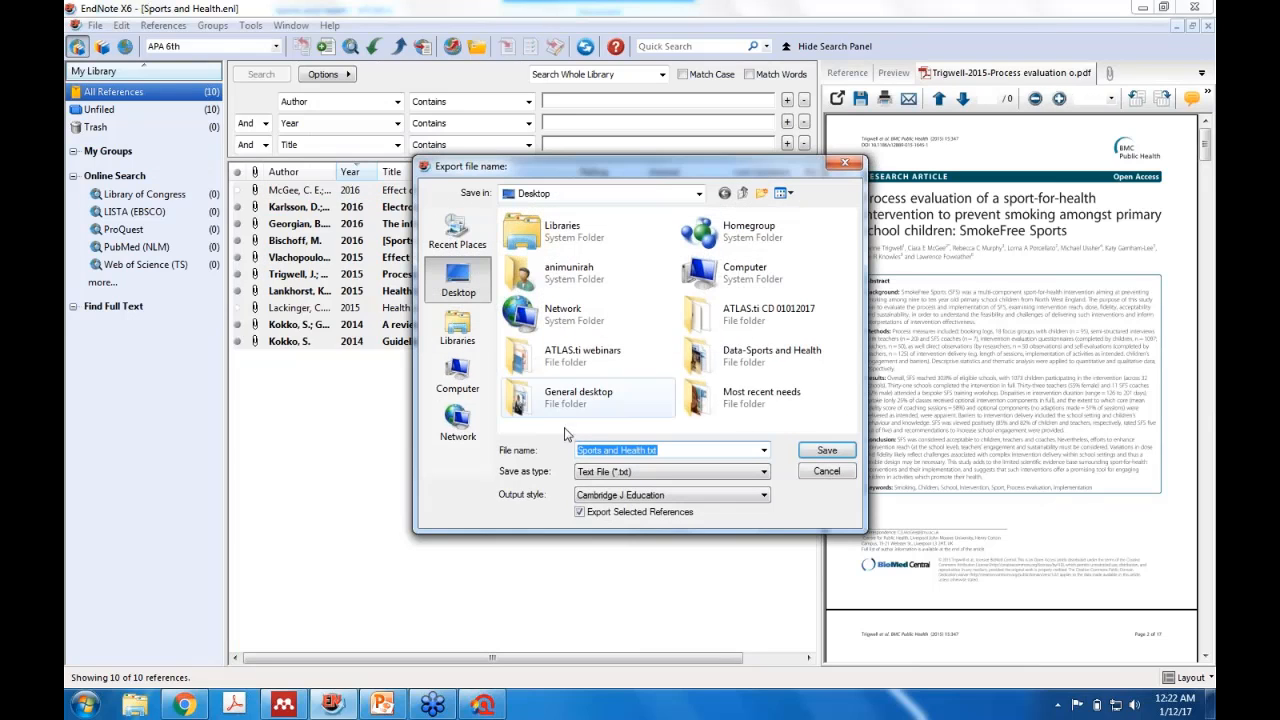
click(595, 472)
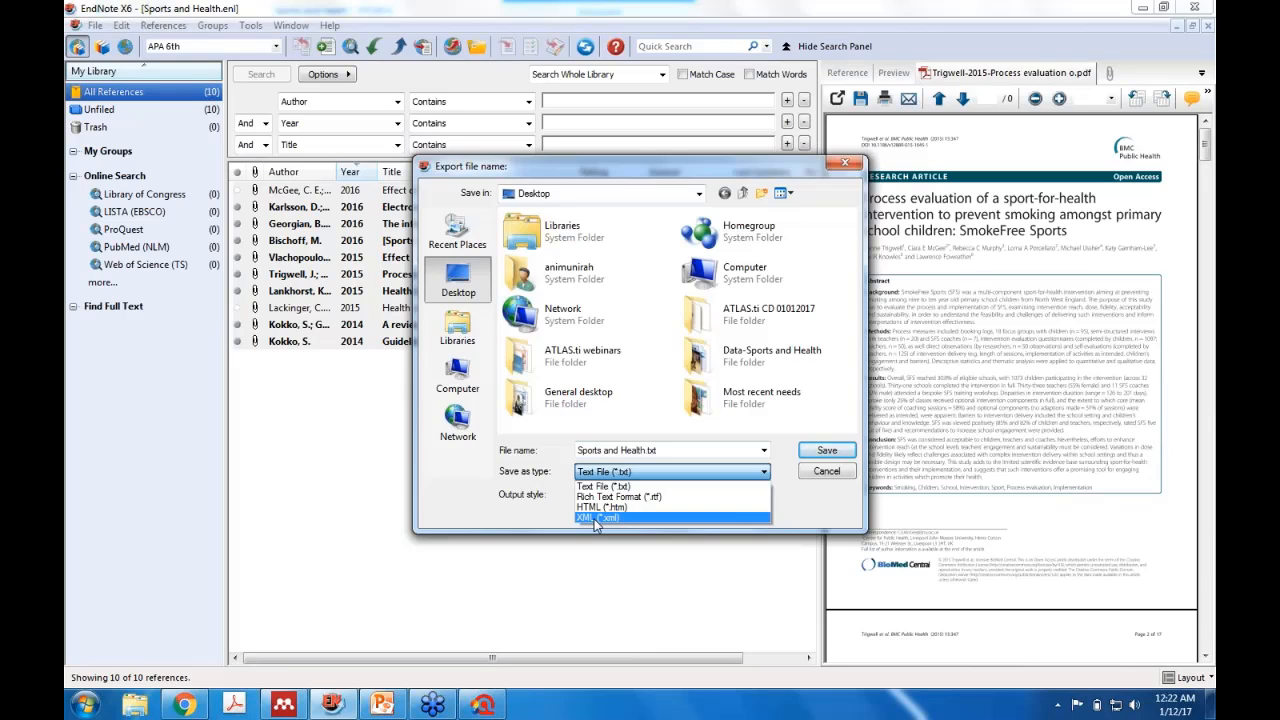
click(594, 519)
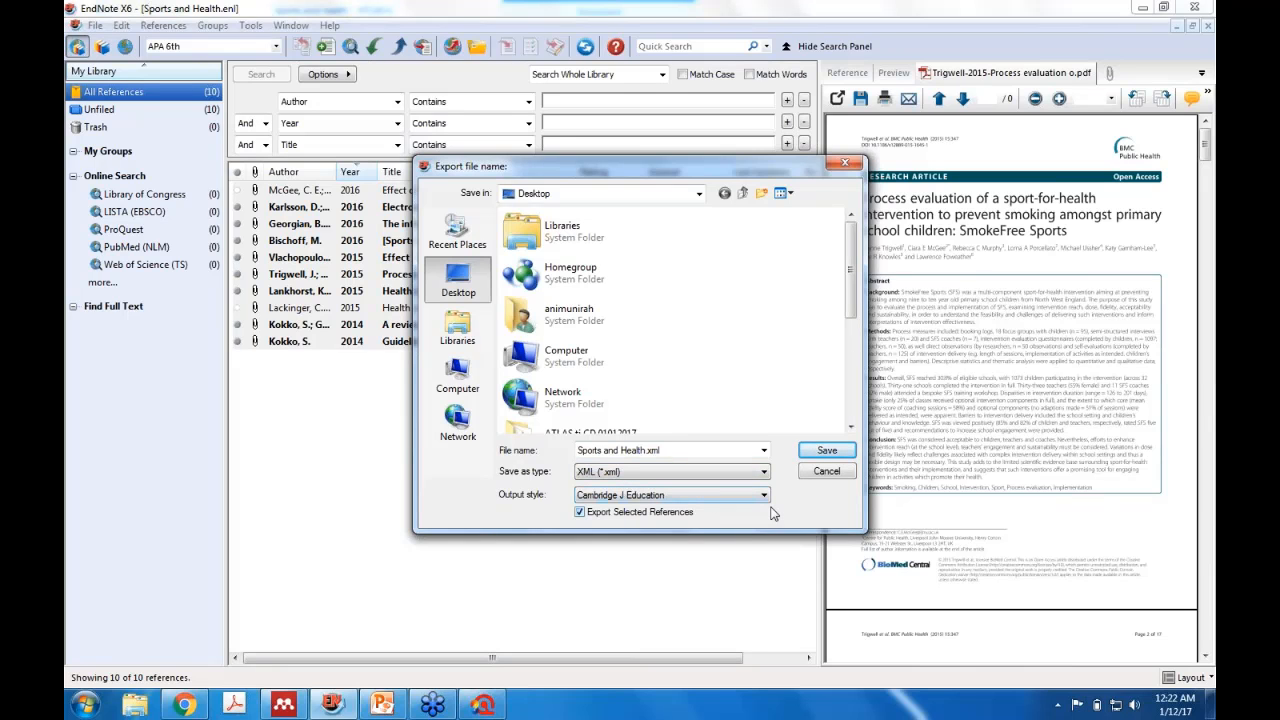
click(817, 472)
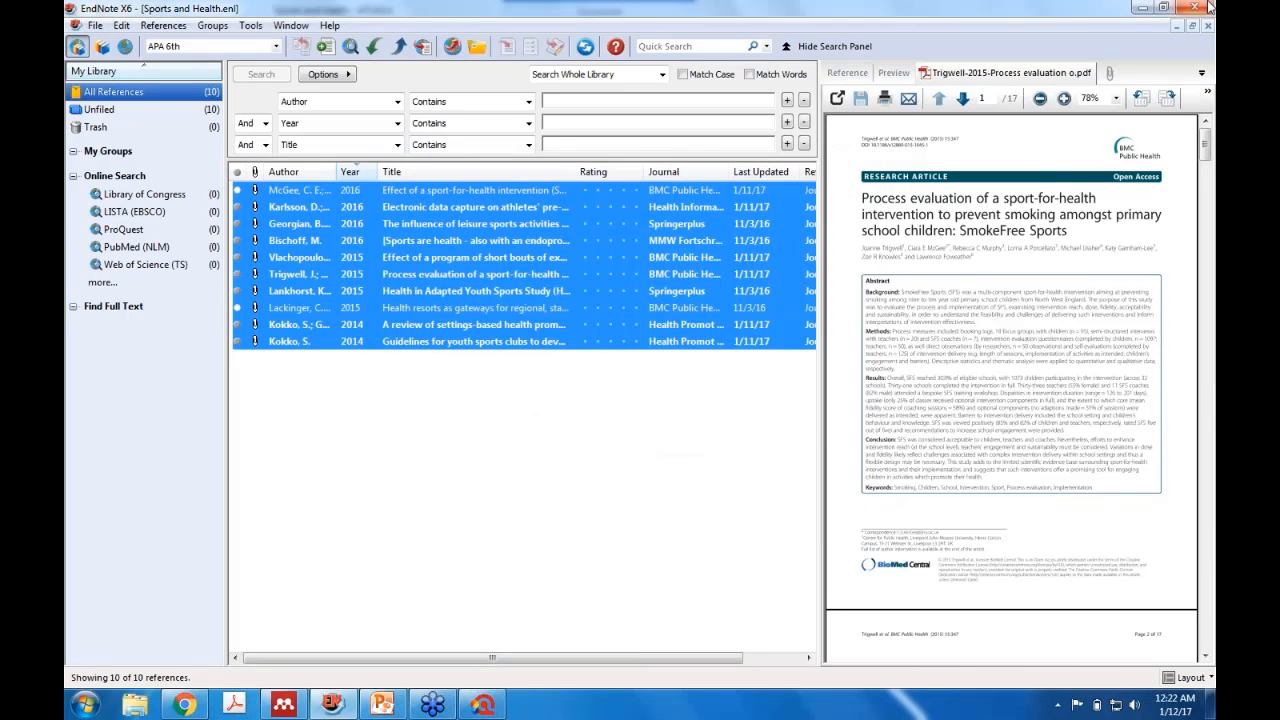
click(1204, 12)
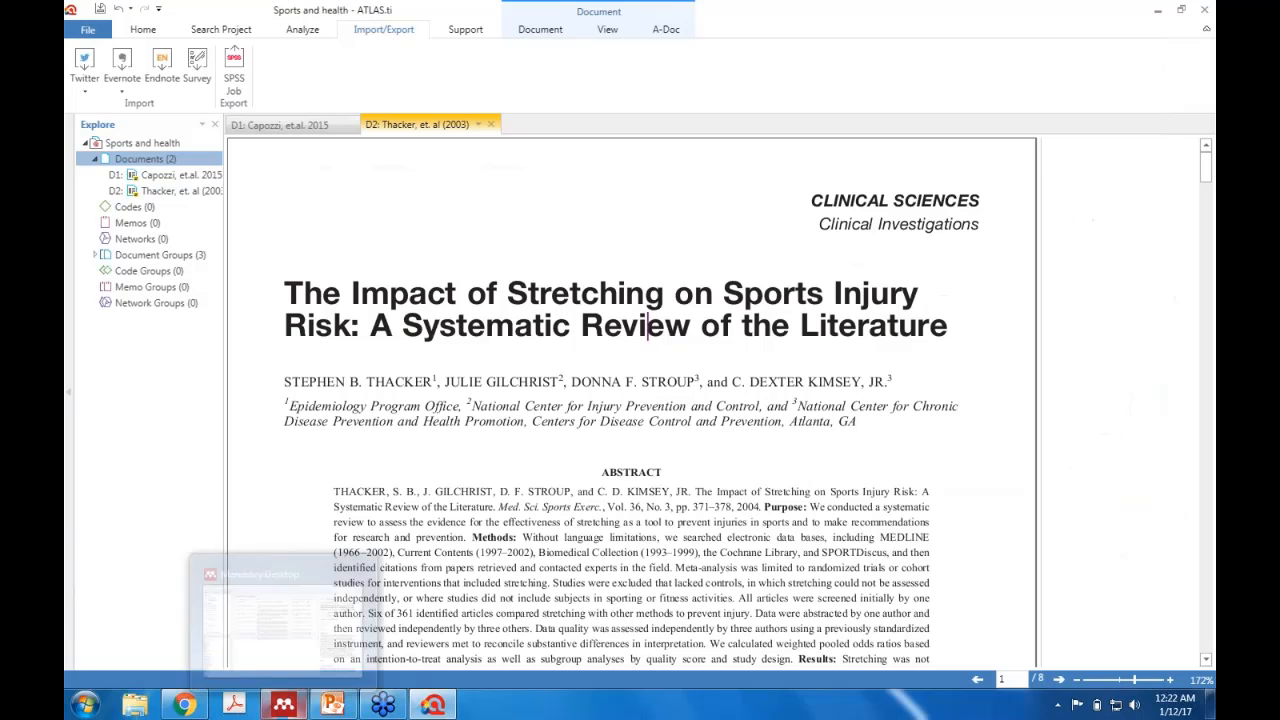
Switch to Mendeley Desktop and try exporting all library documents as an EndNote XML file, cancelling the export
click(285, 706)
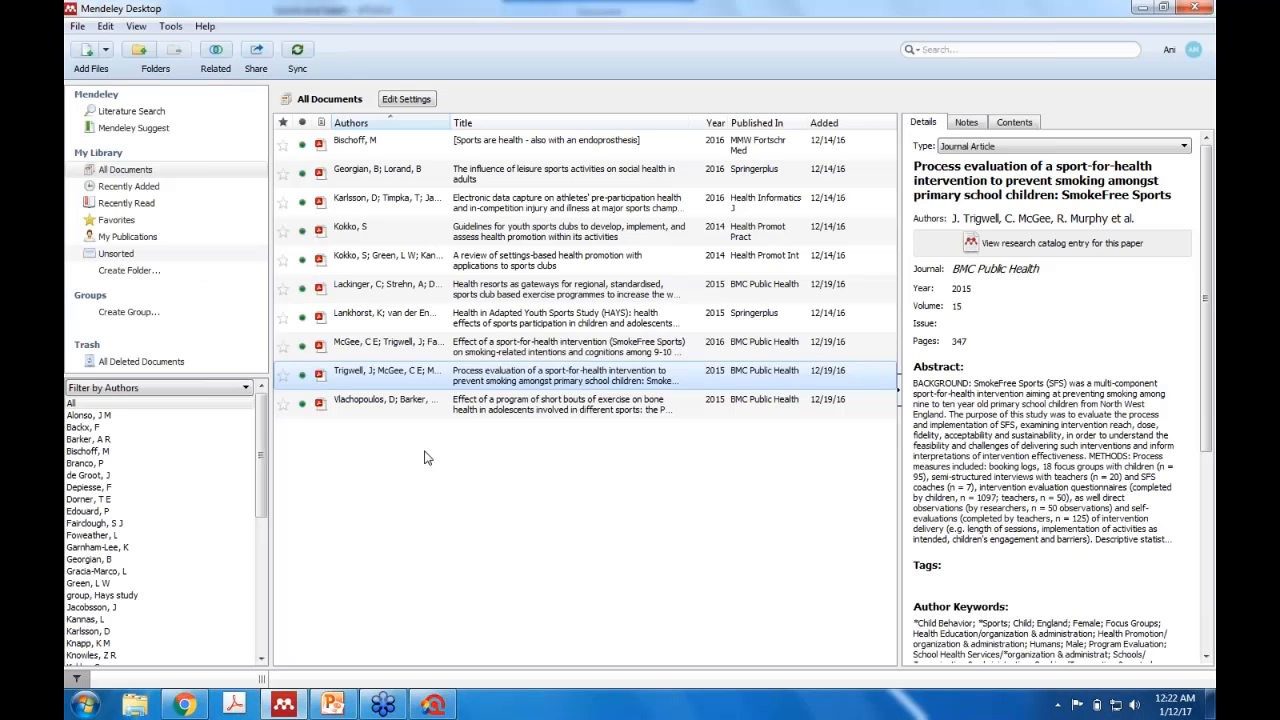
click(505, 456)
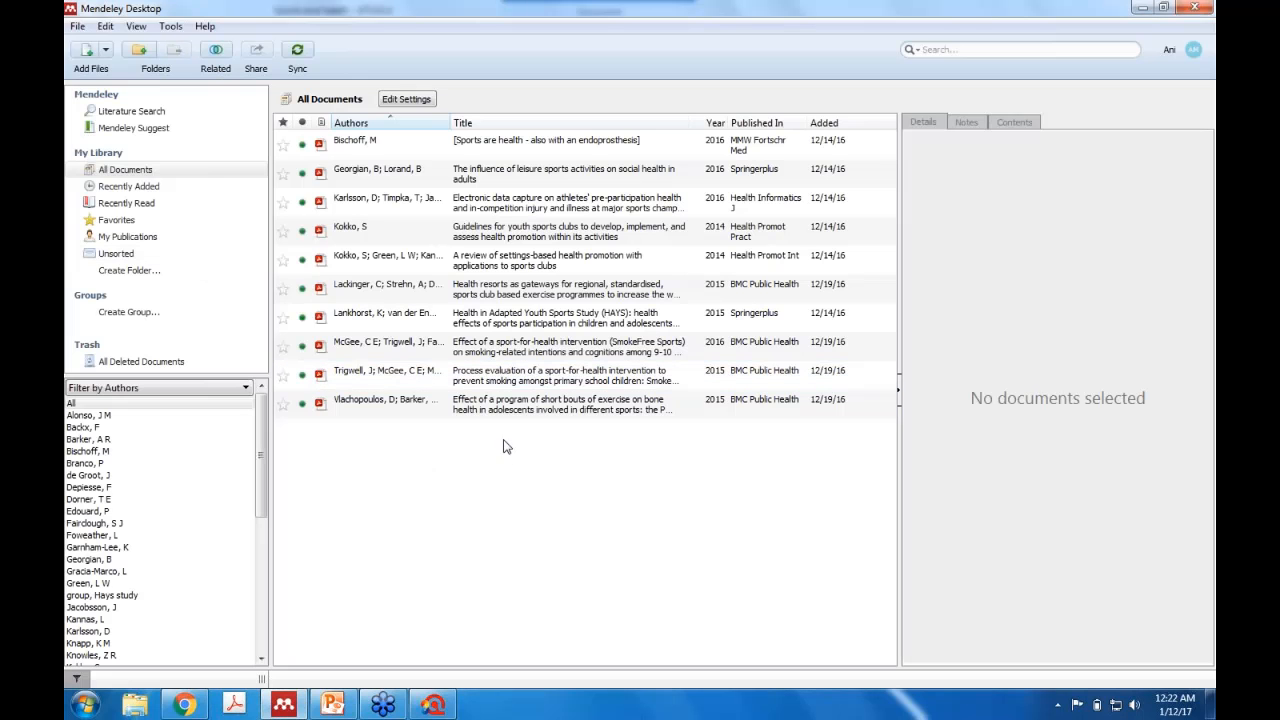
click(506, 405)
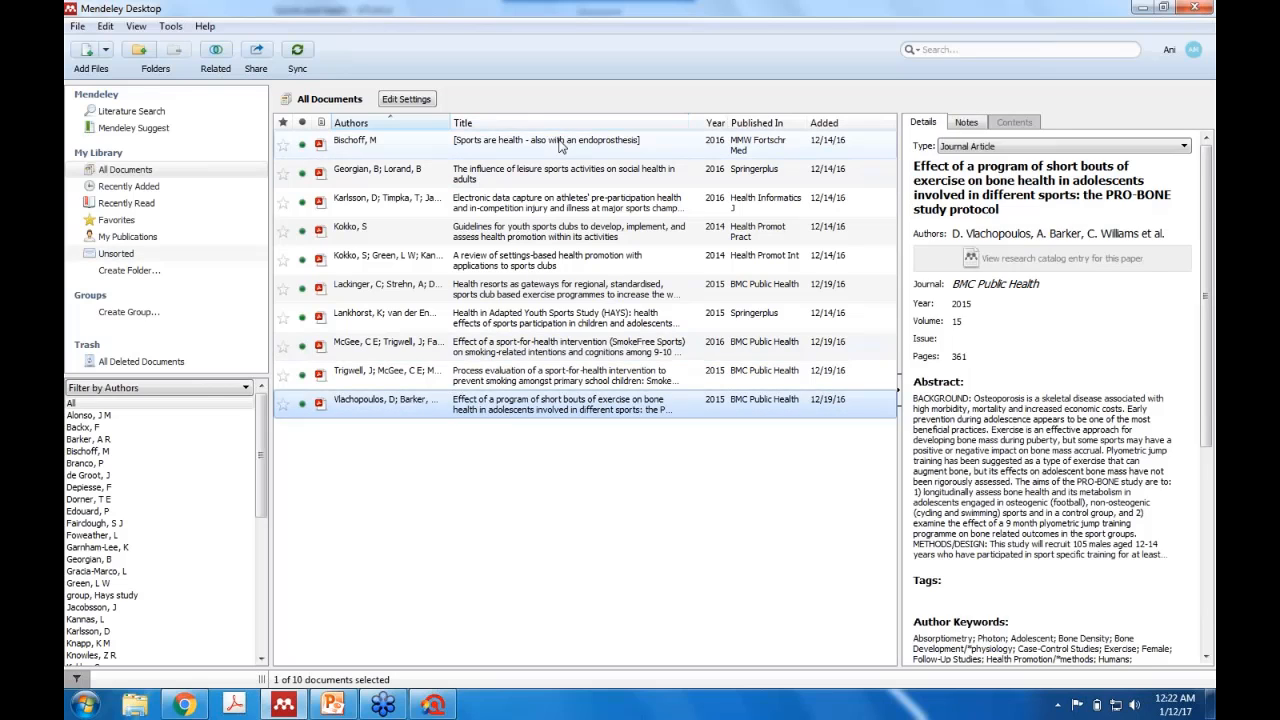
key(ctrl+a)
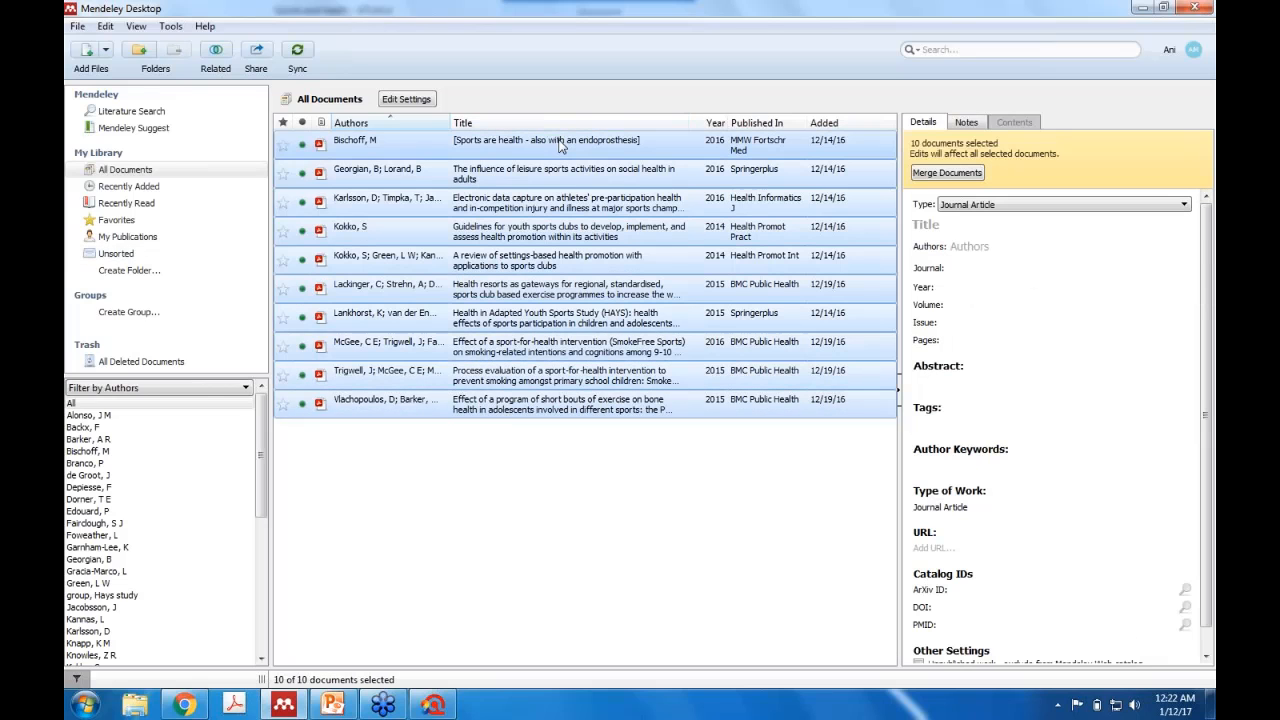
click(78, 27)
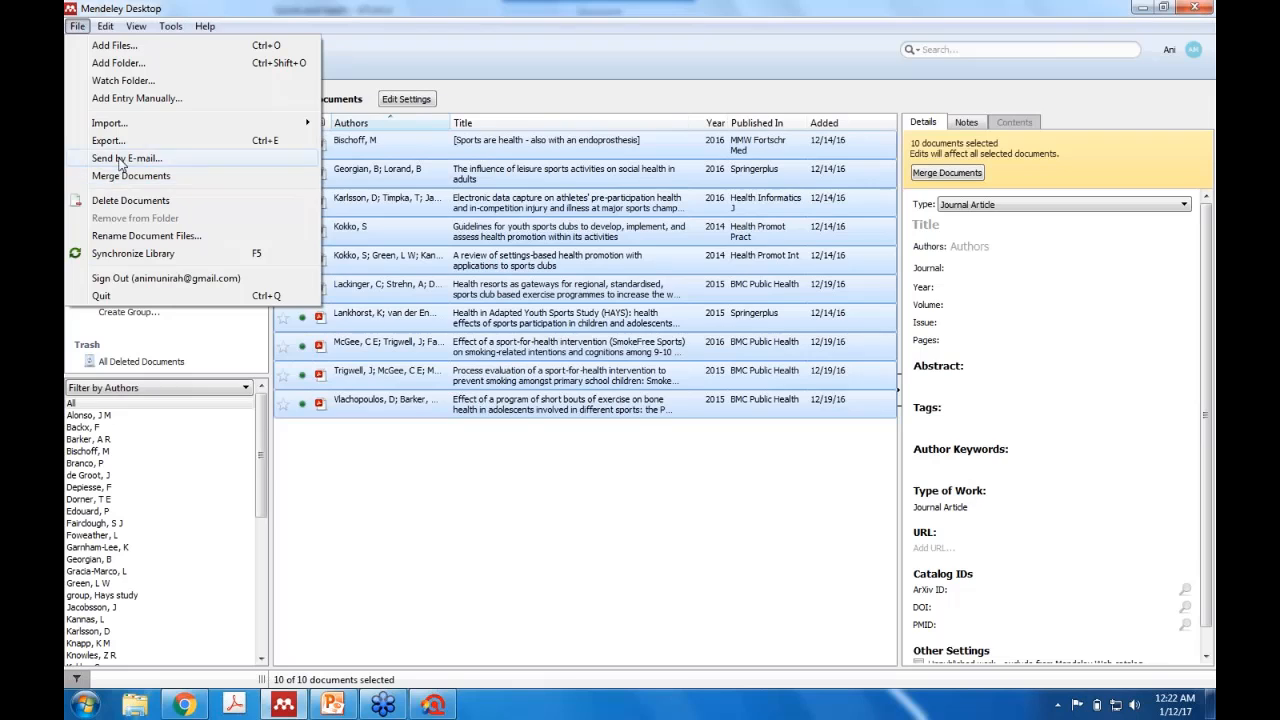
click(110, 141)
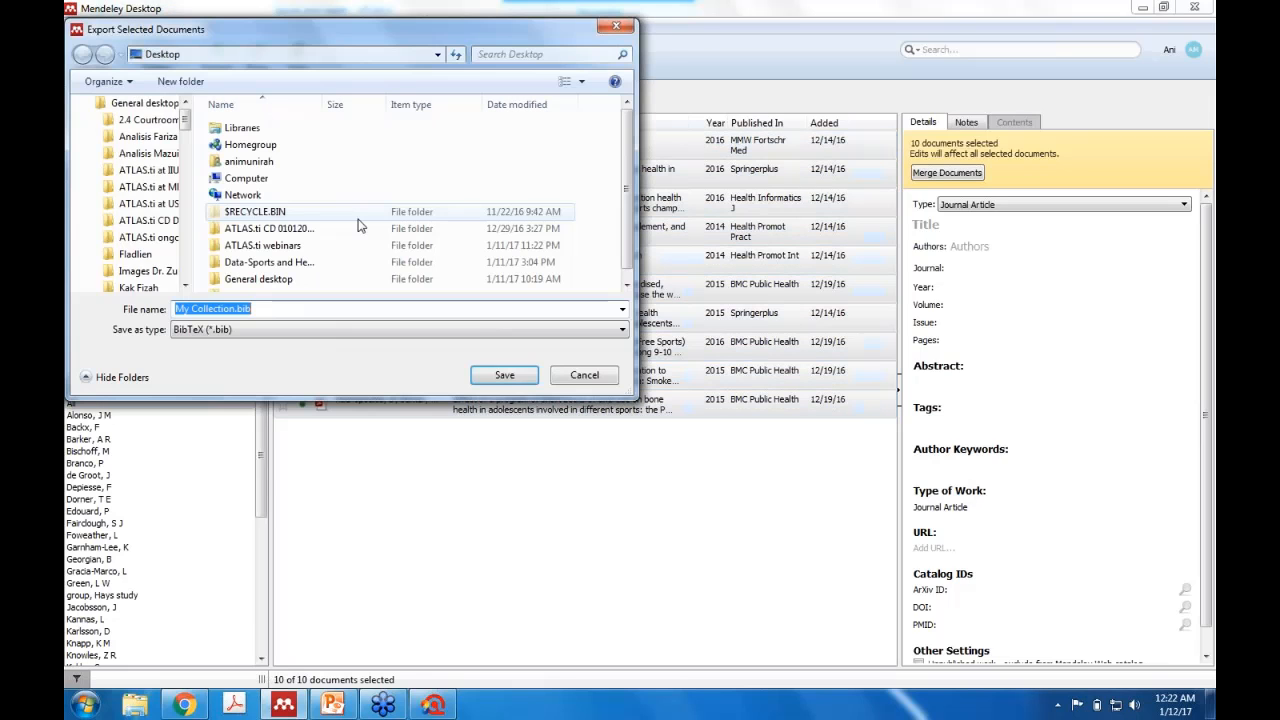
click(217, 332)
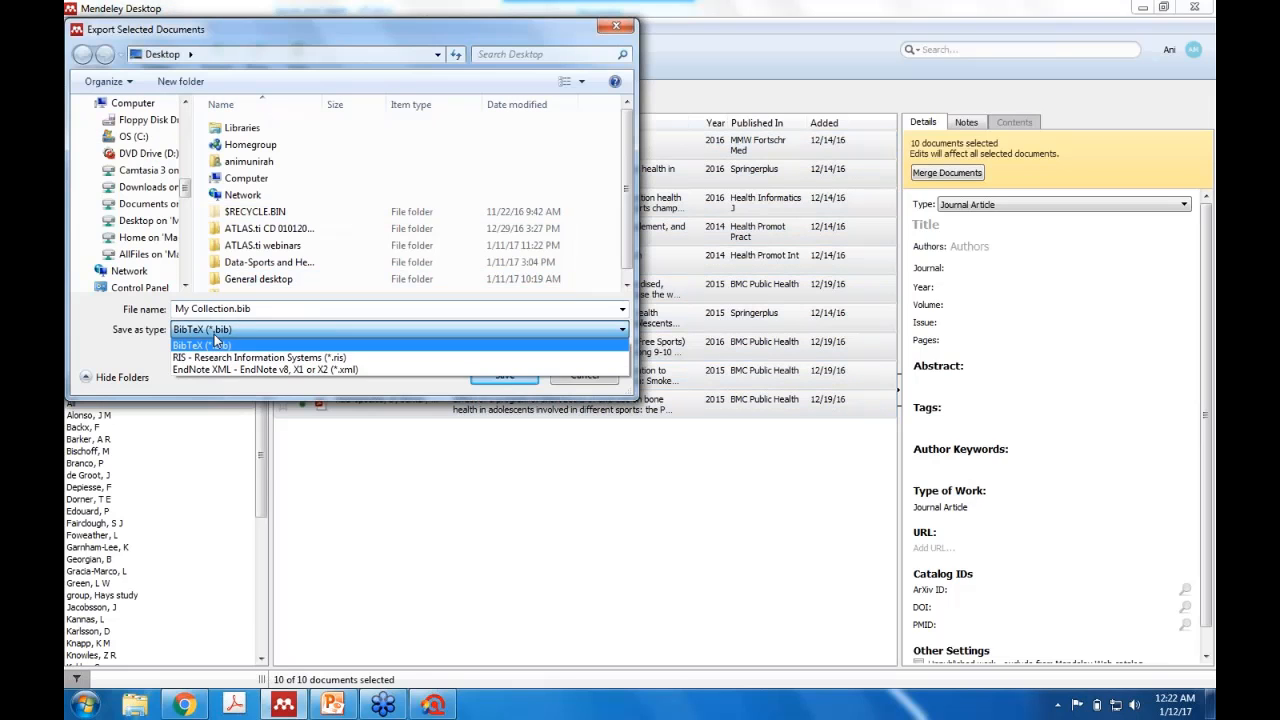
click(211, 369)
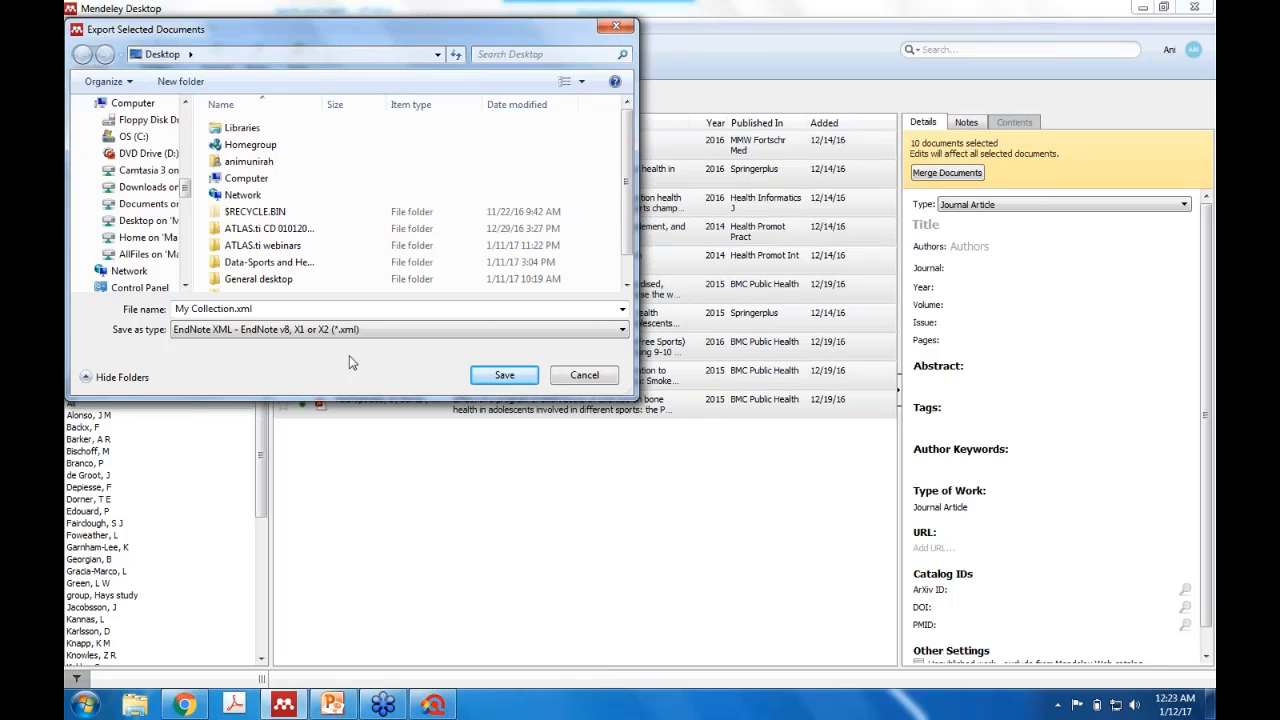
click(581, 375)
click(532, 457)
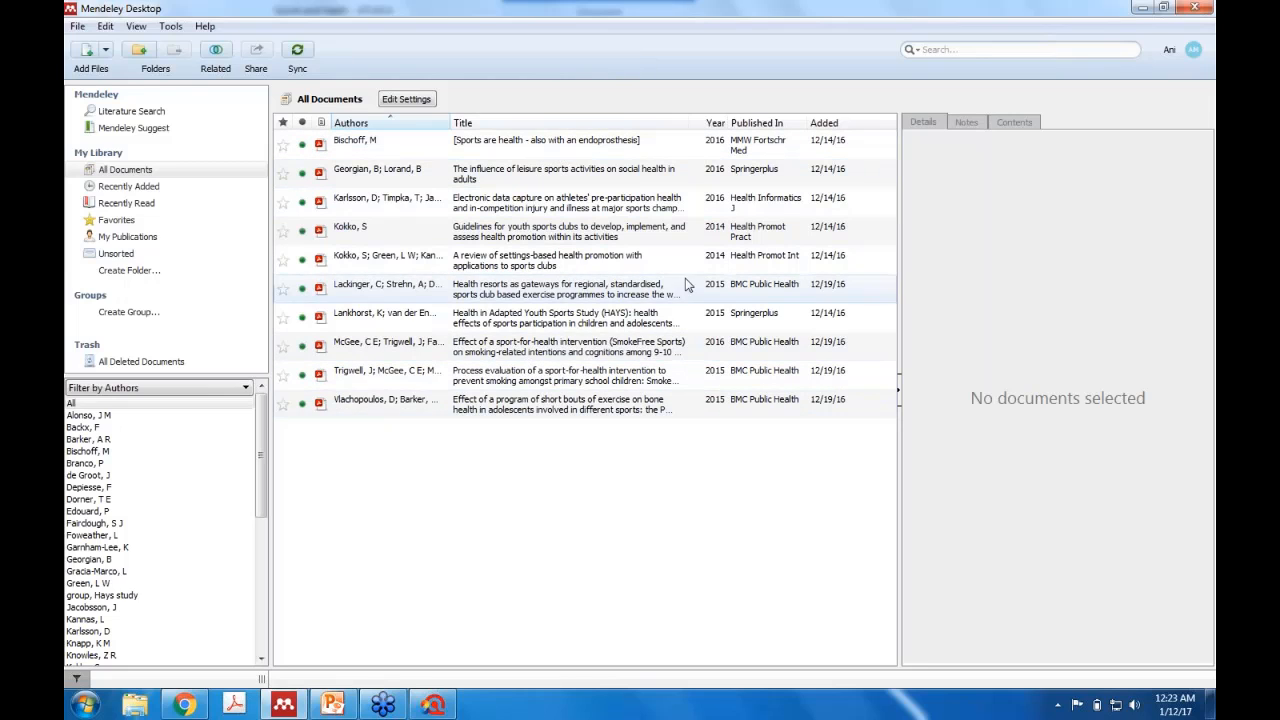
Sort the Mendeley documents by year in ascending and descending order, and by the journal they were published in
click(714, 124)
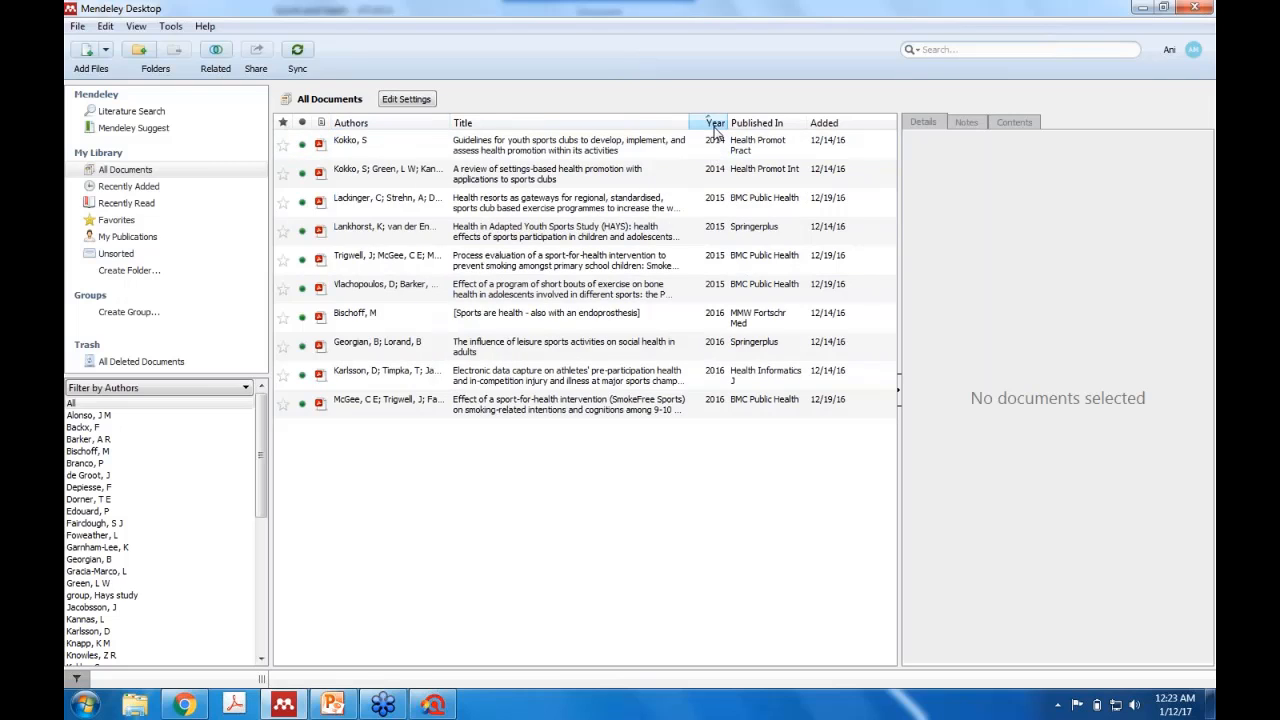
click(715, 124)
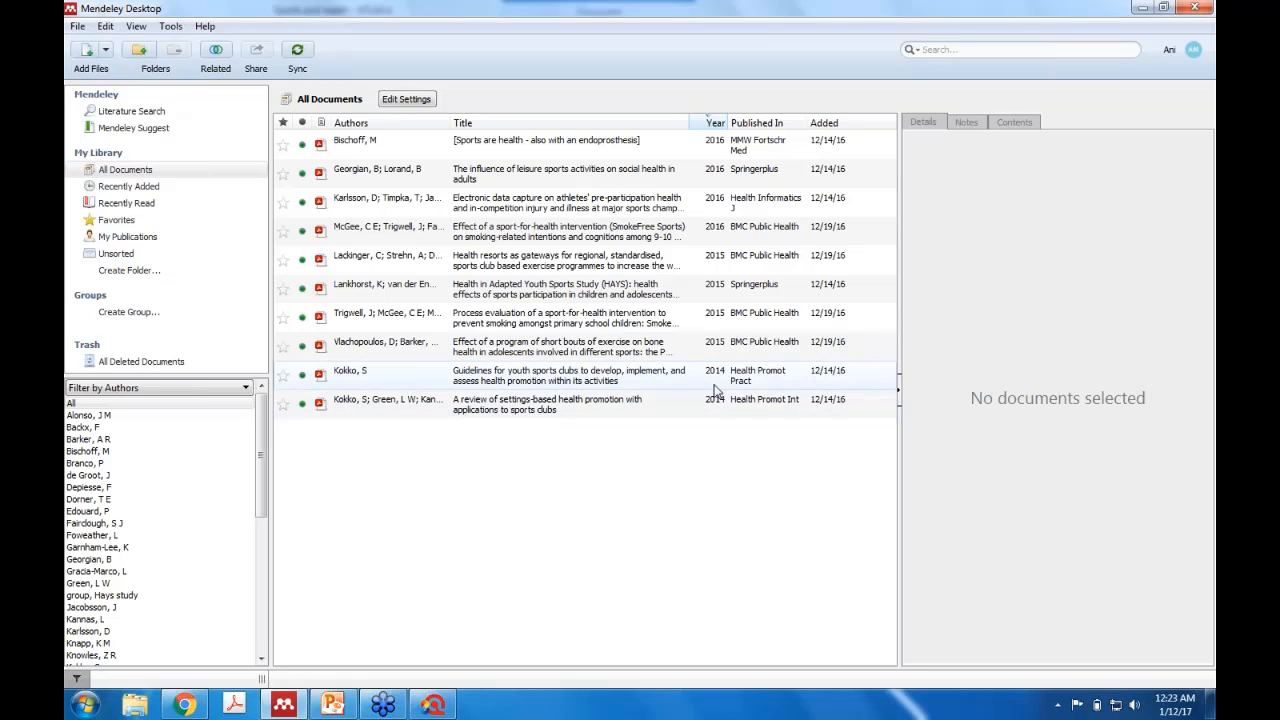
click(760, 123)
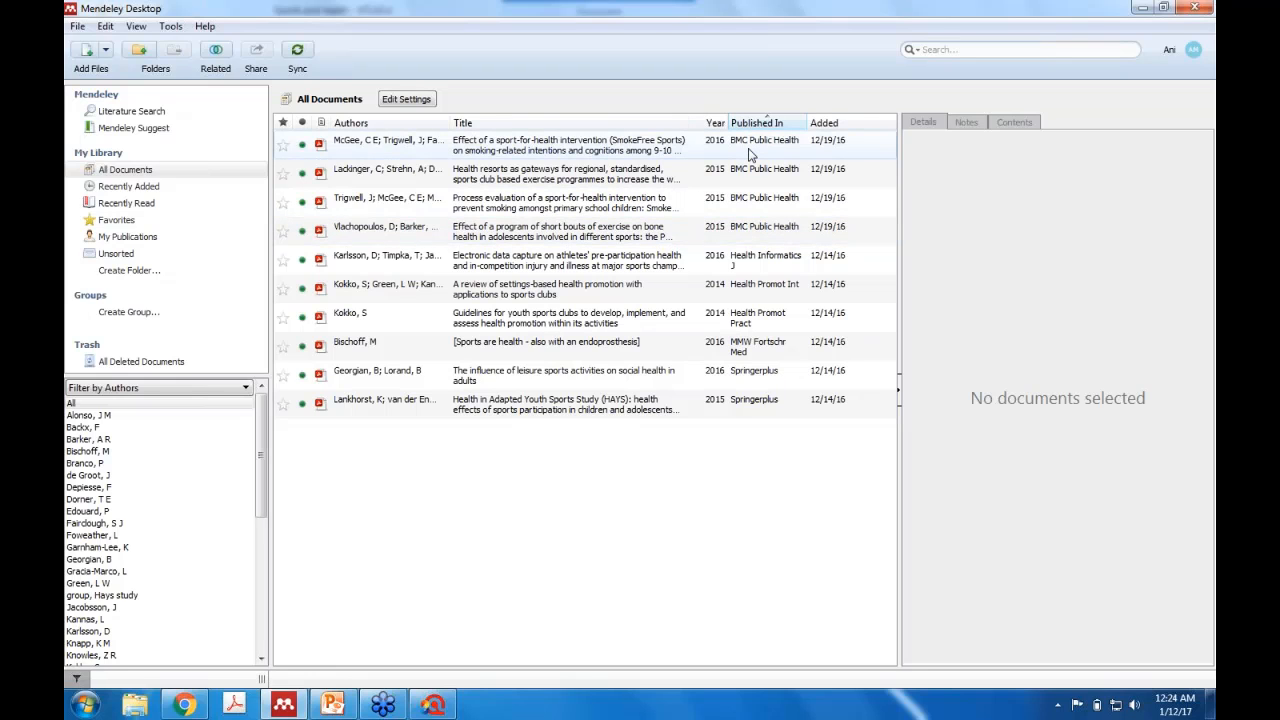
Highlight the articles published in BMC Public Health and those published in Springerplus to compare documents sharing a journal
click(750, 150)
shift+click(750, 241)
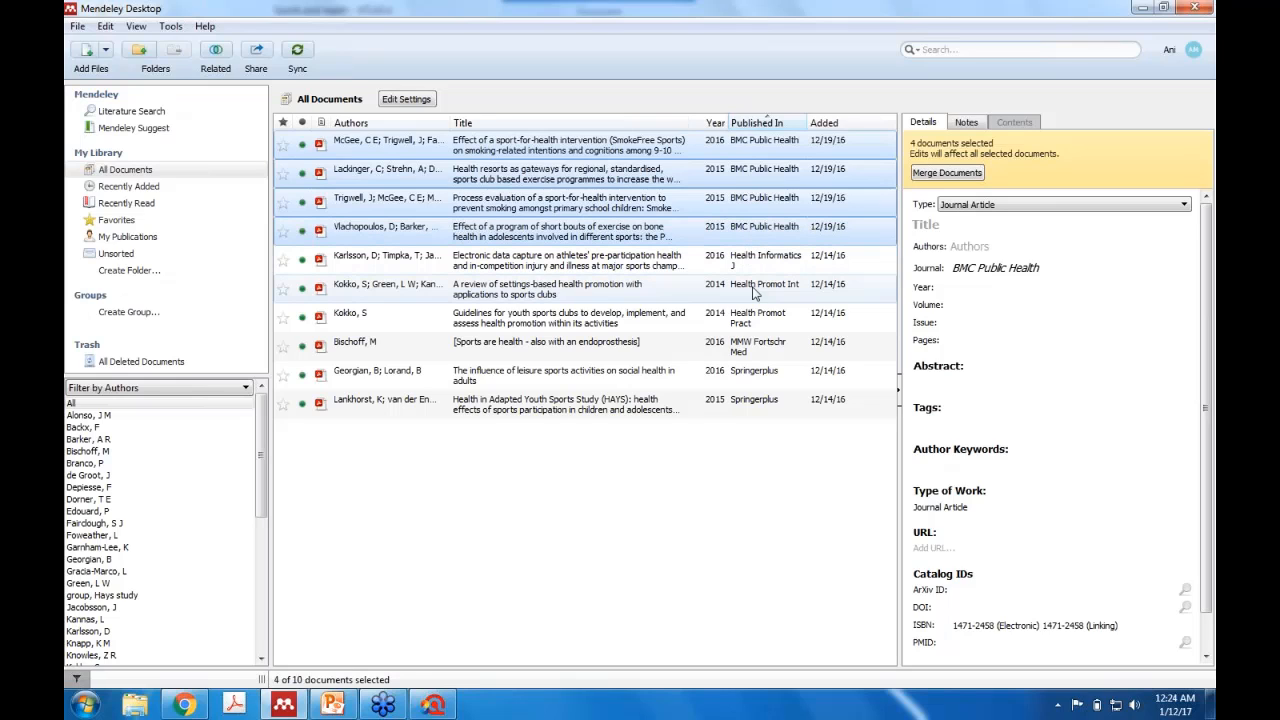
click(750, 375)
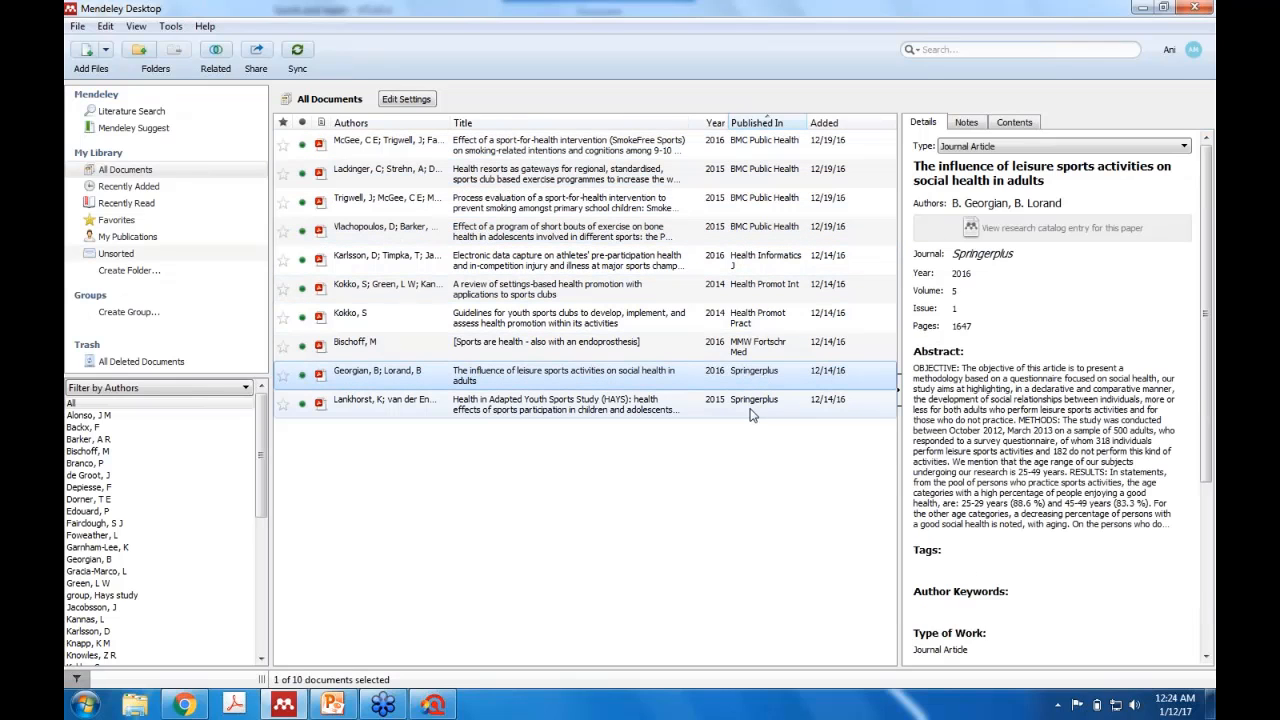
shift+click(753, 410)
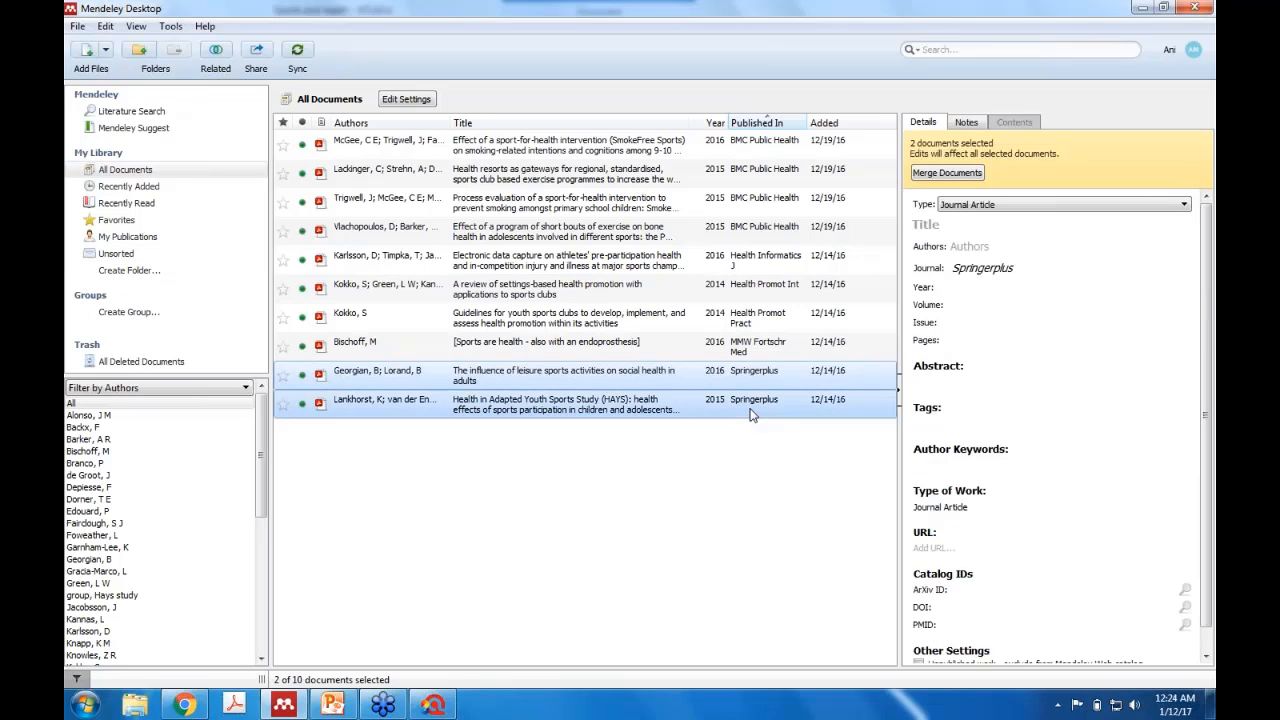
click(426, 520)
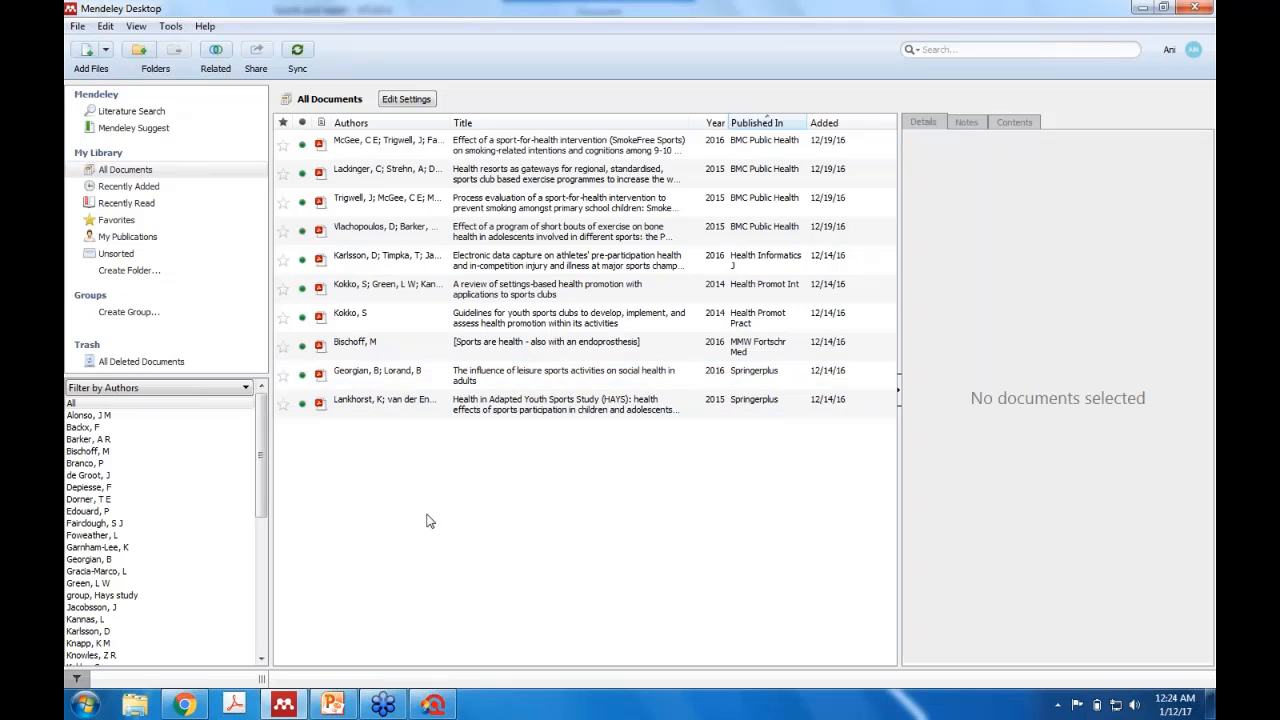
Highlight the two 2014 articles that share the same first author, and close Mendeley Desktop
click(355, 290)
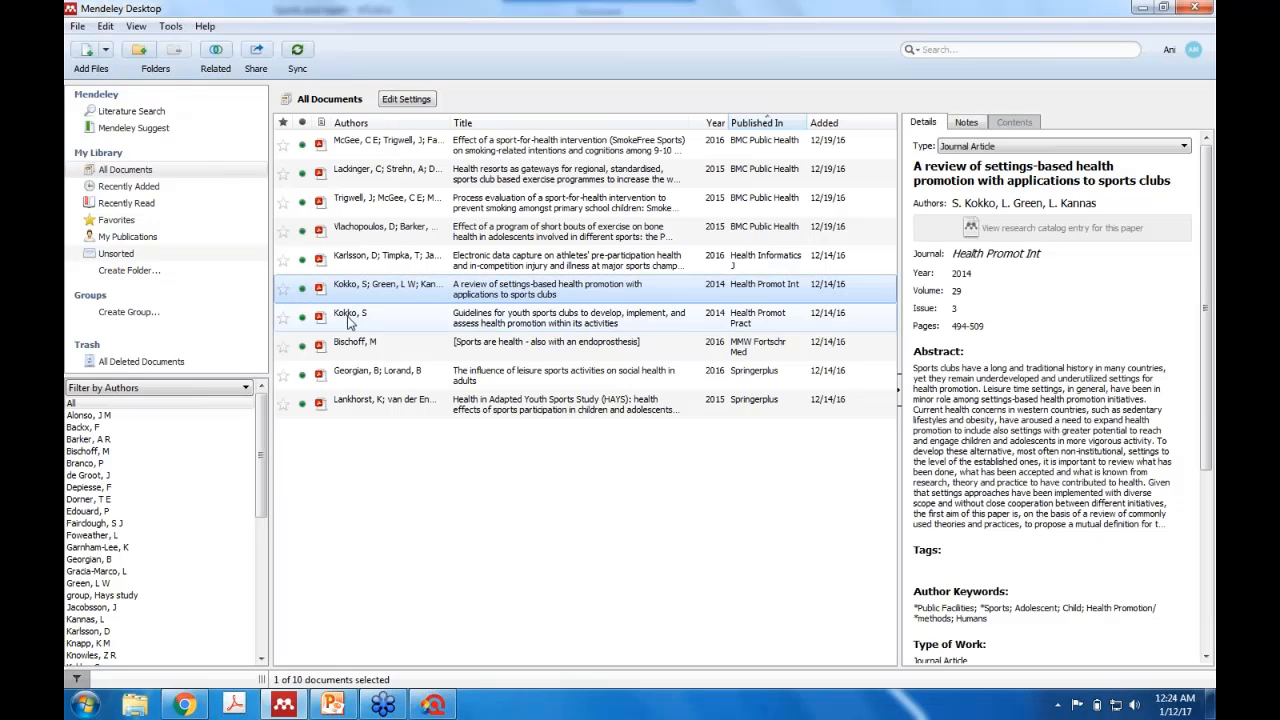
click(349, 318)
key(shift+Up)
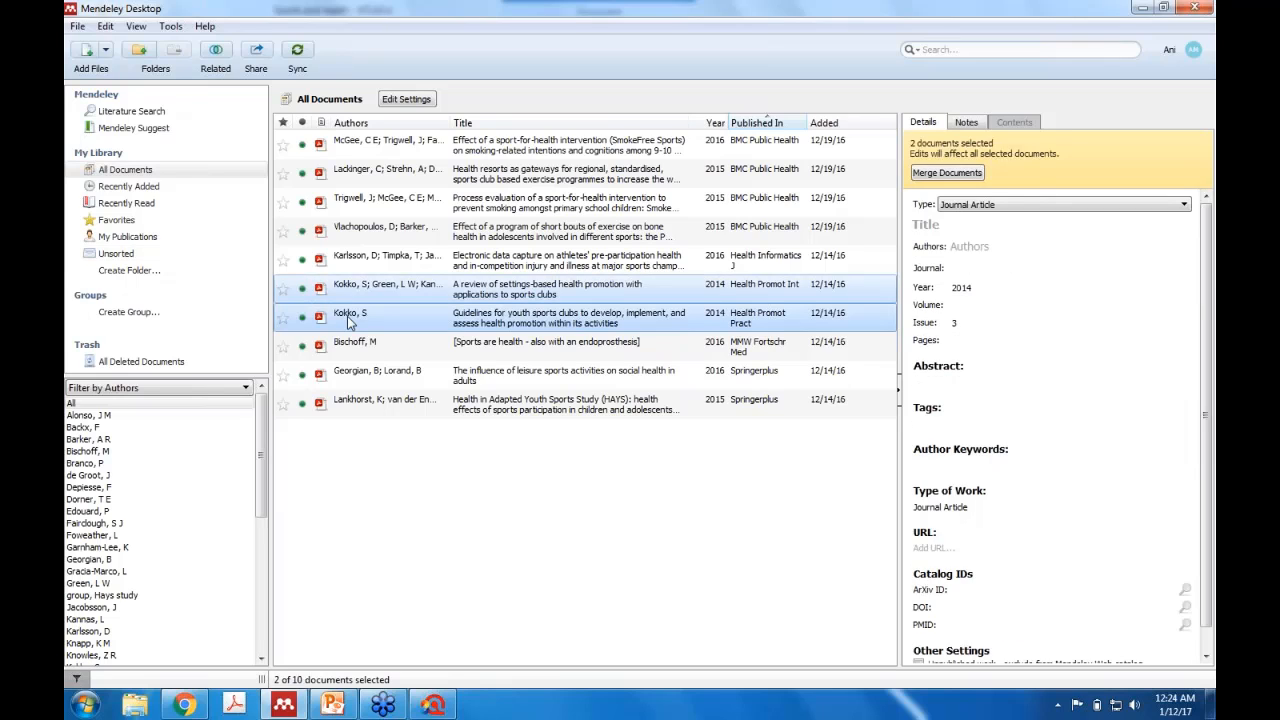
click(434, 569)
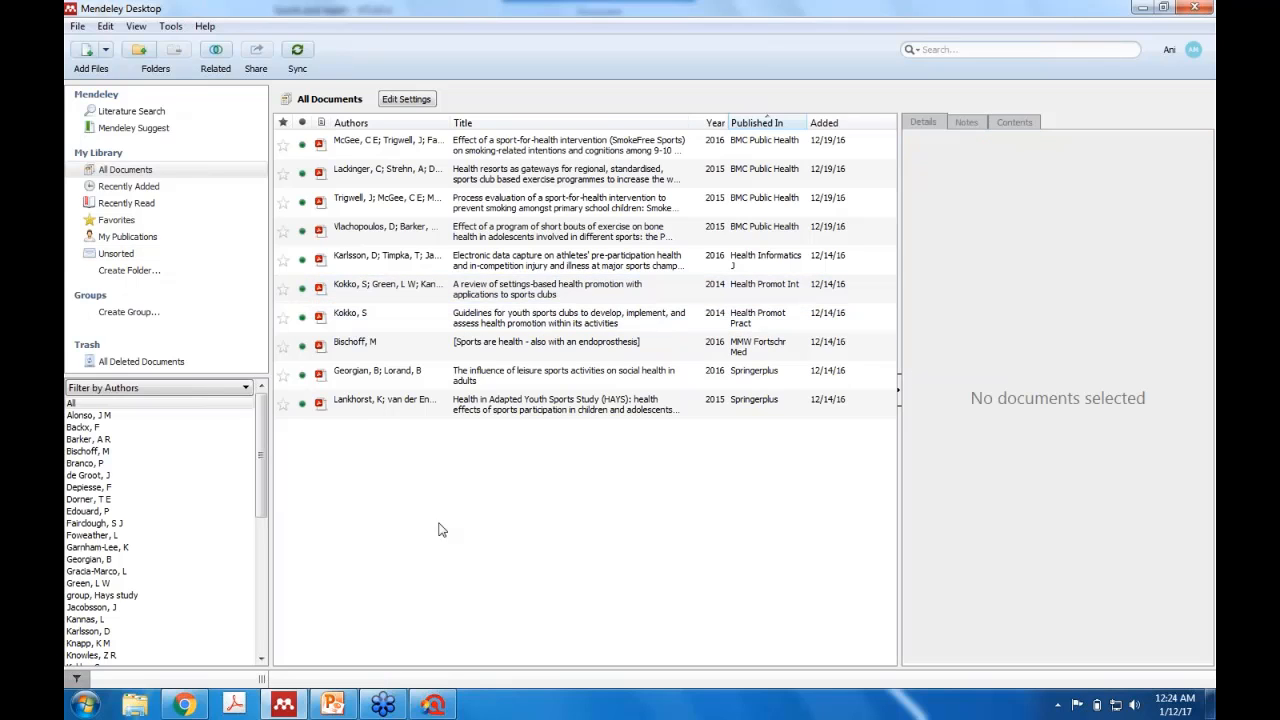
click(1198, 9)
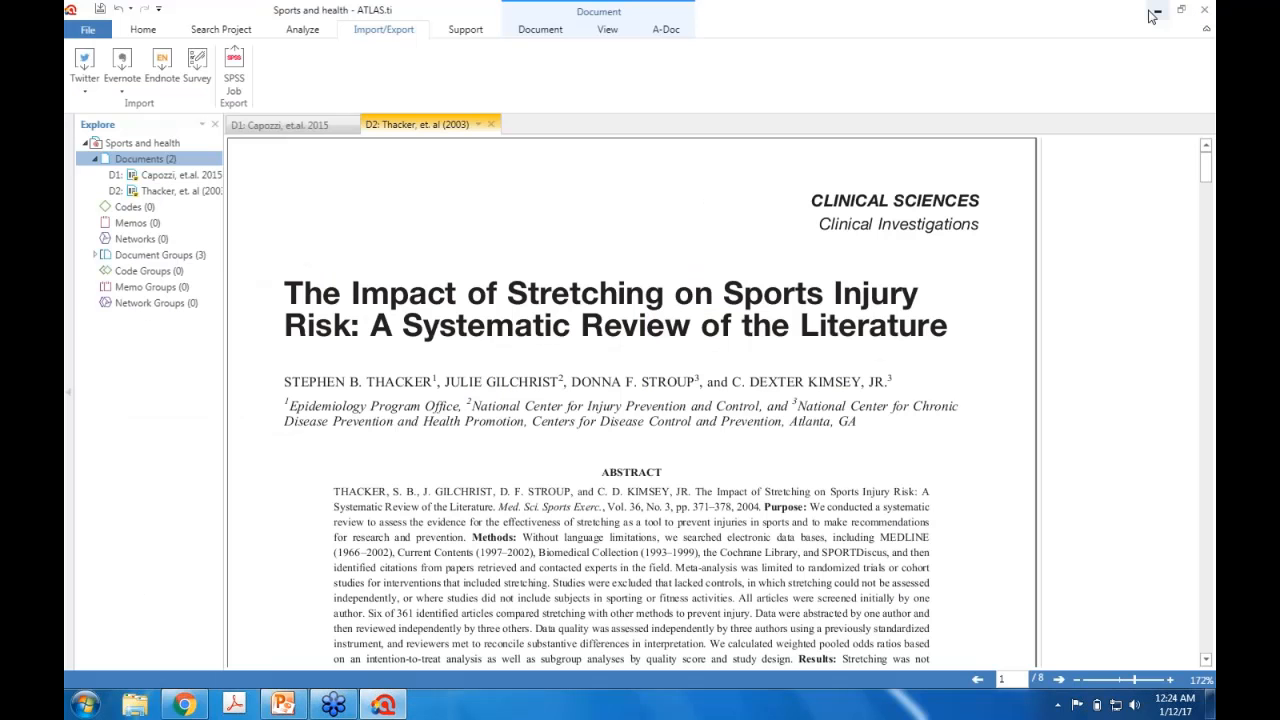
Locate the exported XML file on the desktop and load Sports and Health.xml into the ATLAS.ti Reference Manager Import
click(1149, 17)
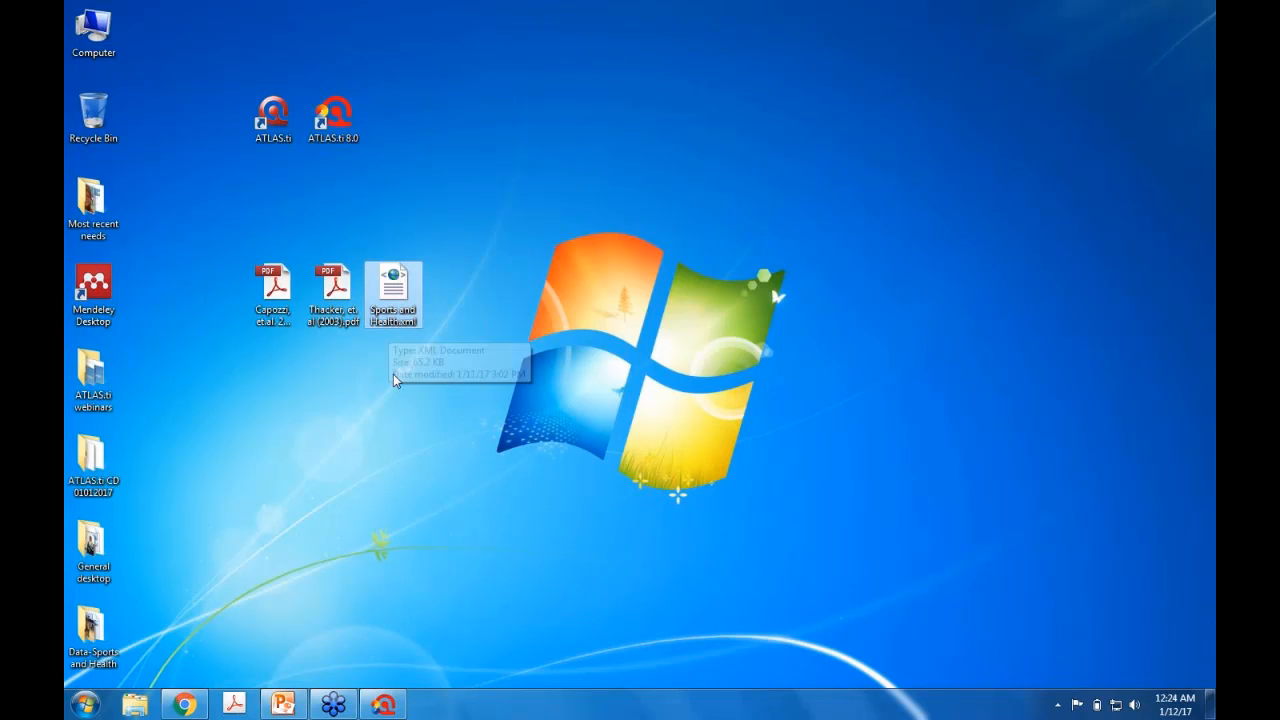
click(384, 705)
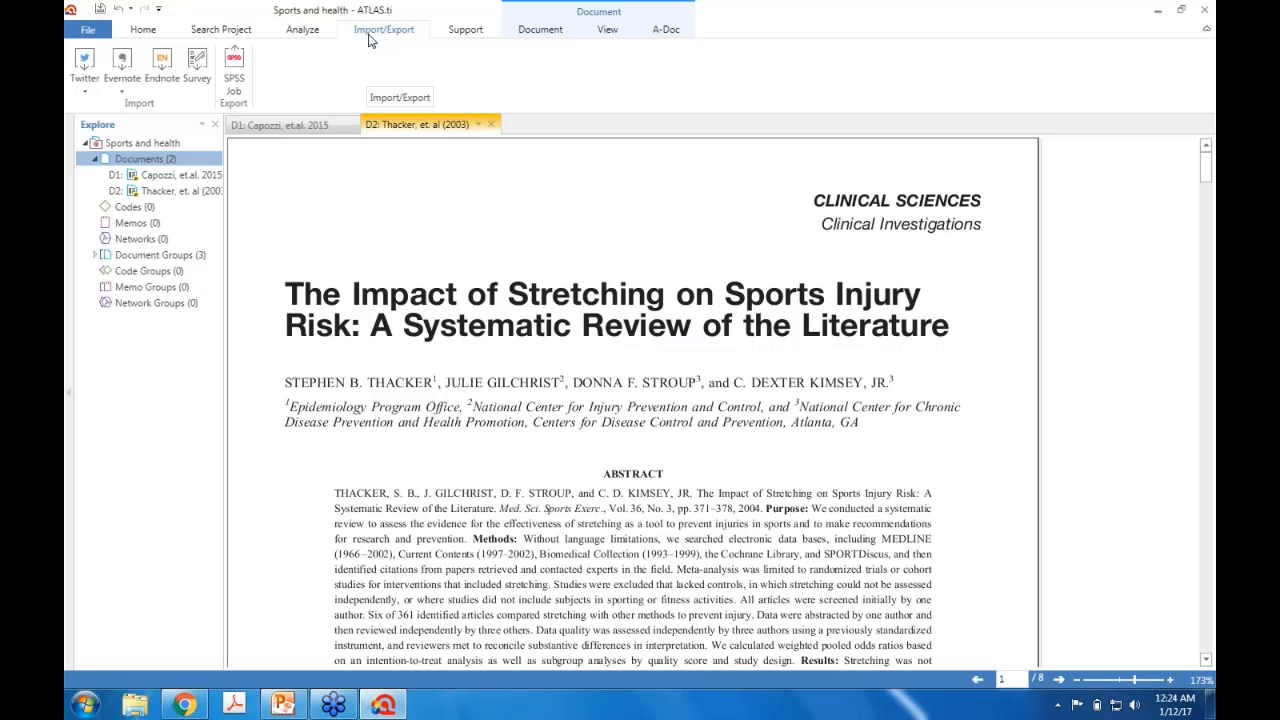
click(162, 68)
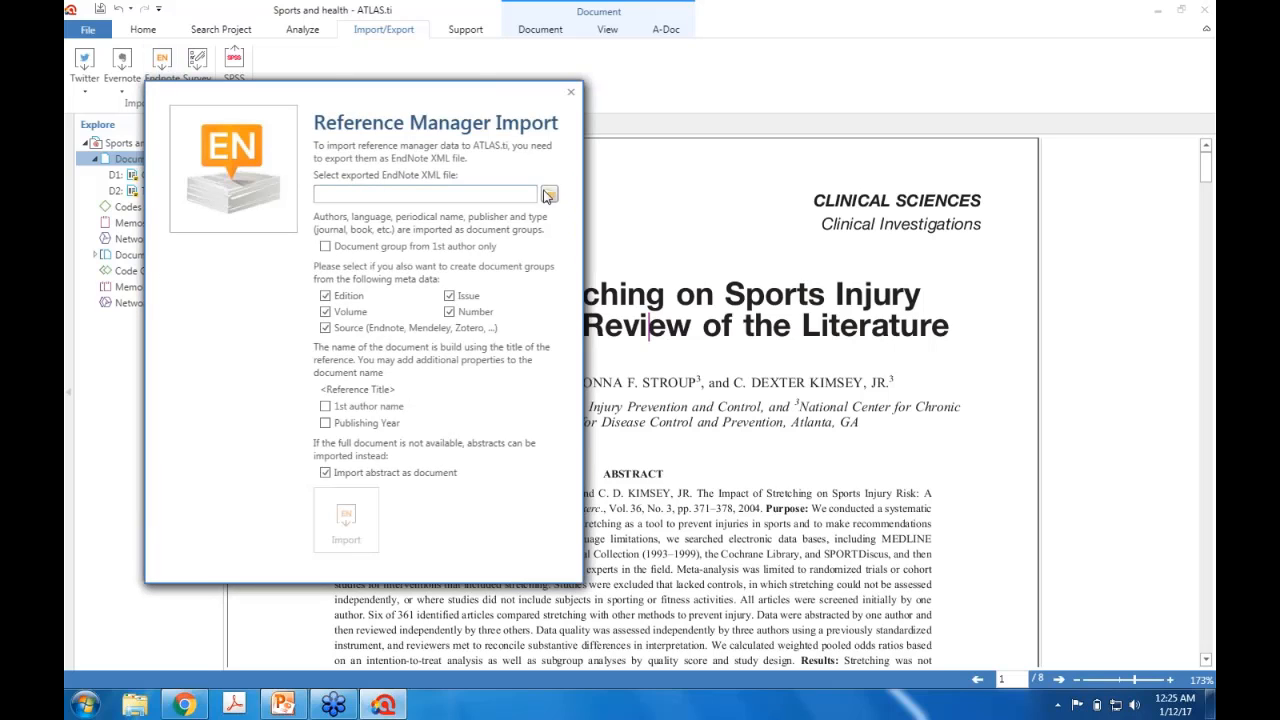
click(549, 196)
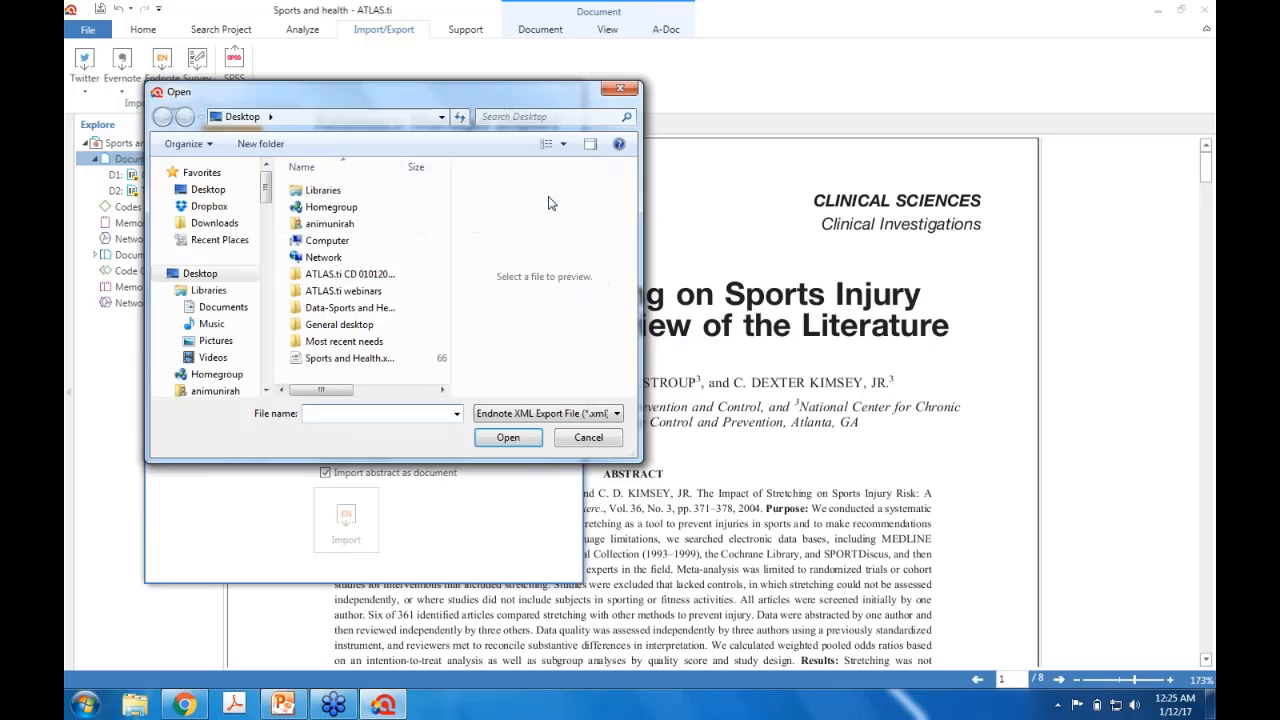
click(338, 358)
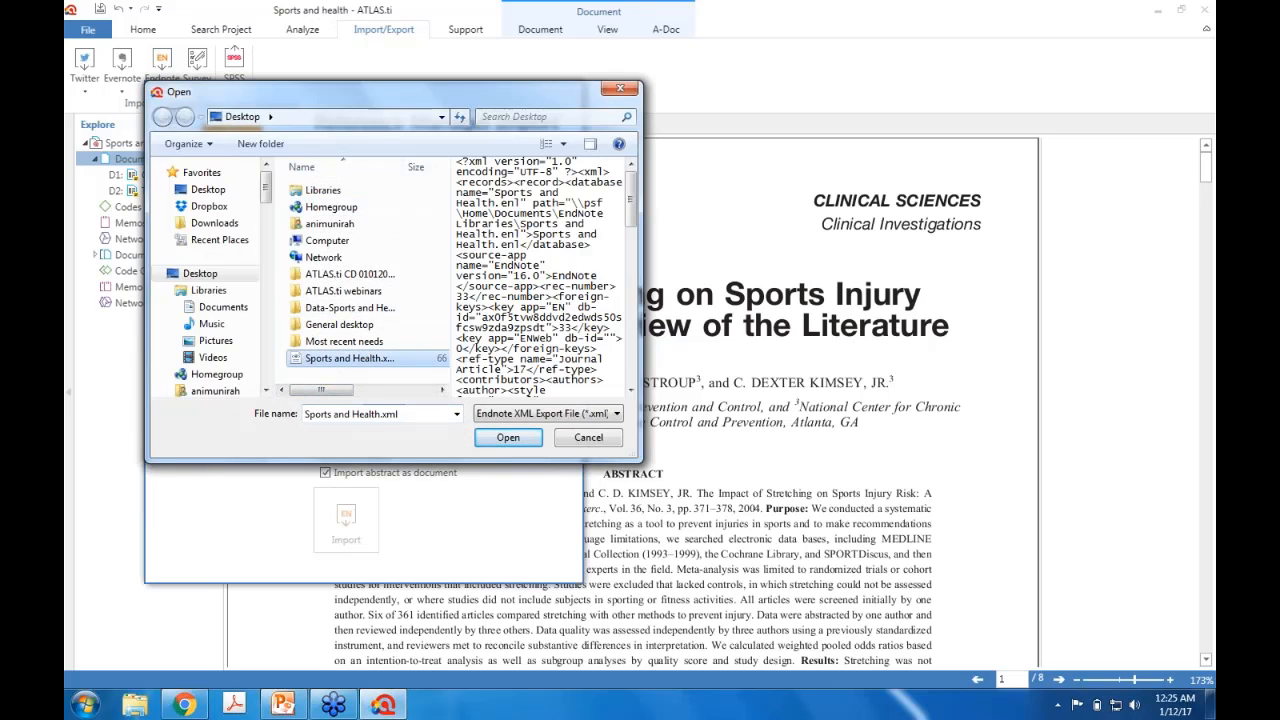
click(507, 438)
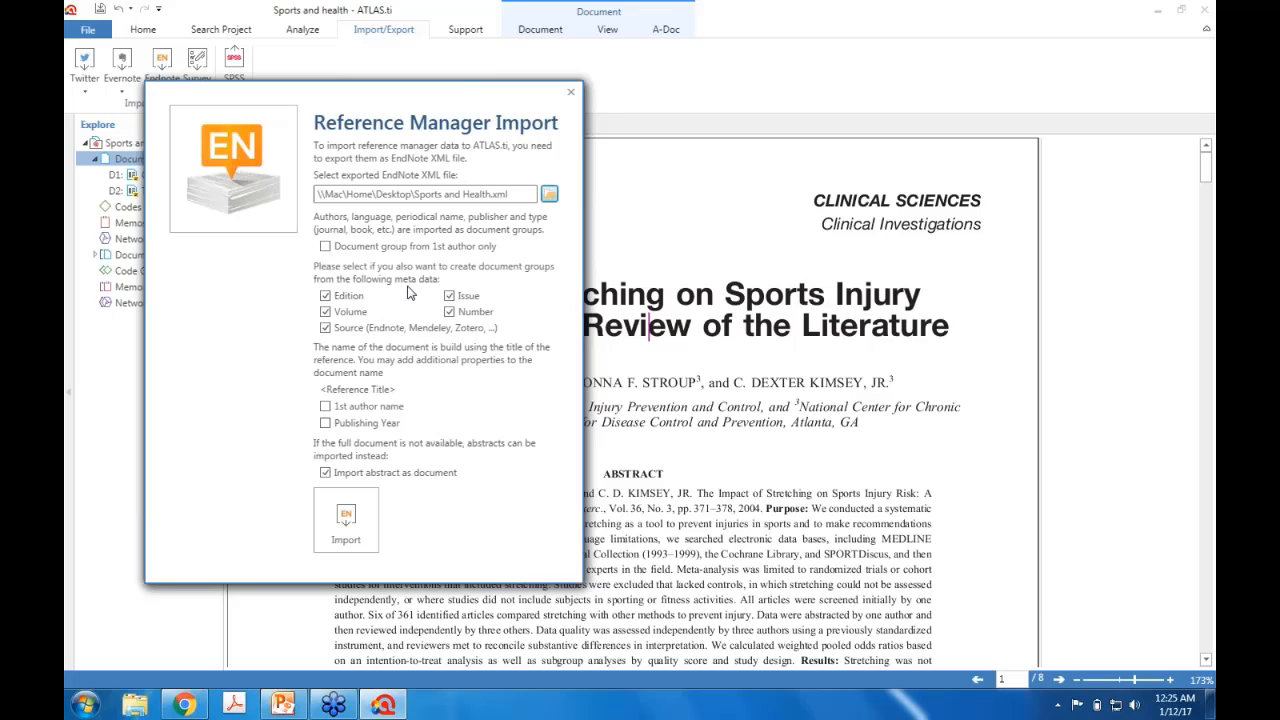
Import the references without Edition, Volume, Source, Issue and Number groups, adding 1st author name and Publishing Year to document names
click(325, 296)
click(325, 312)
click(325, 328)
click(450, 296)
click(449, 312)
click(325, 406)
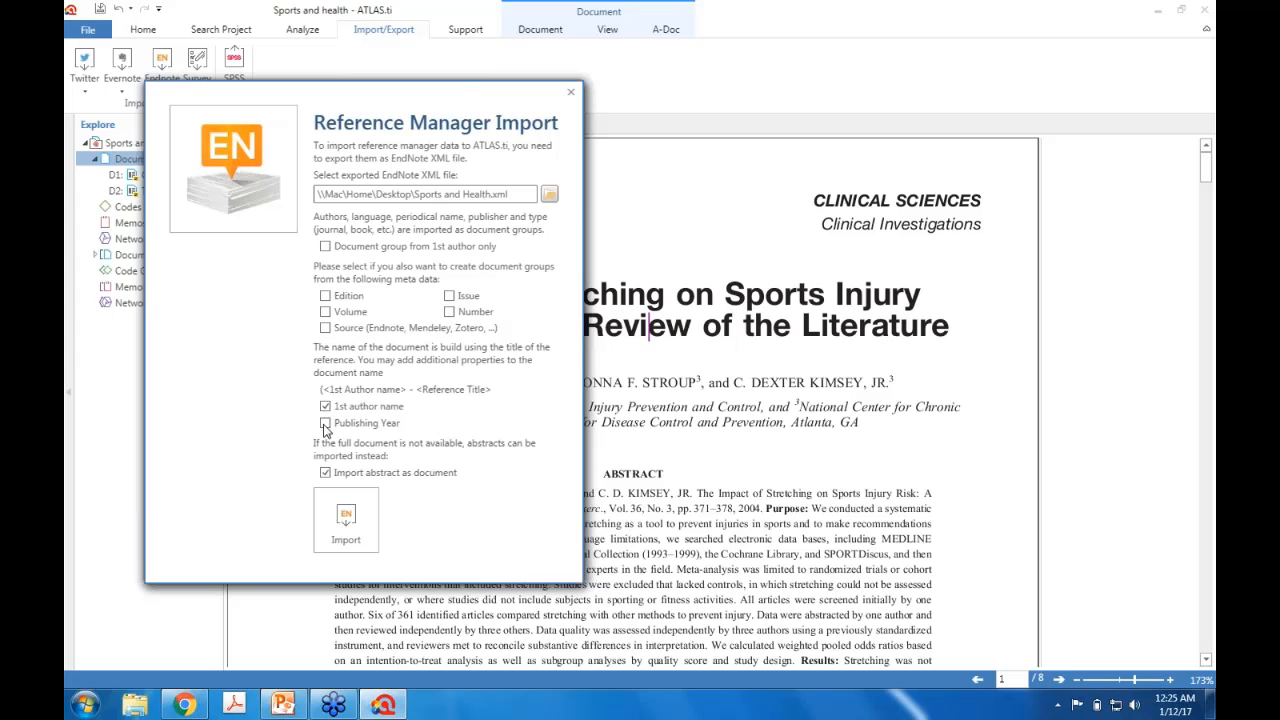
click(325, 424)
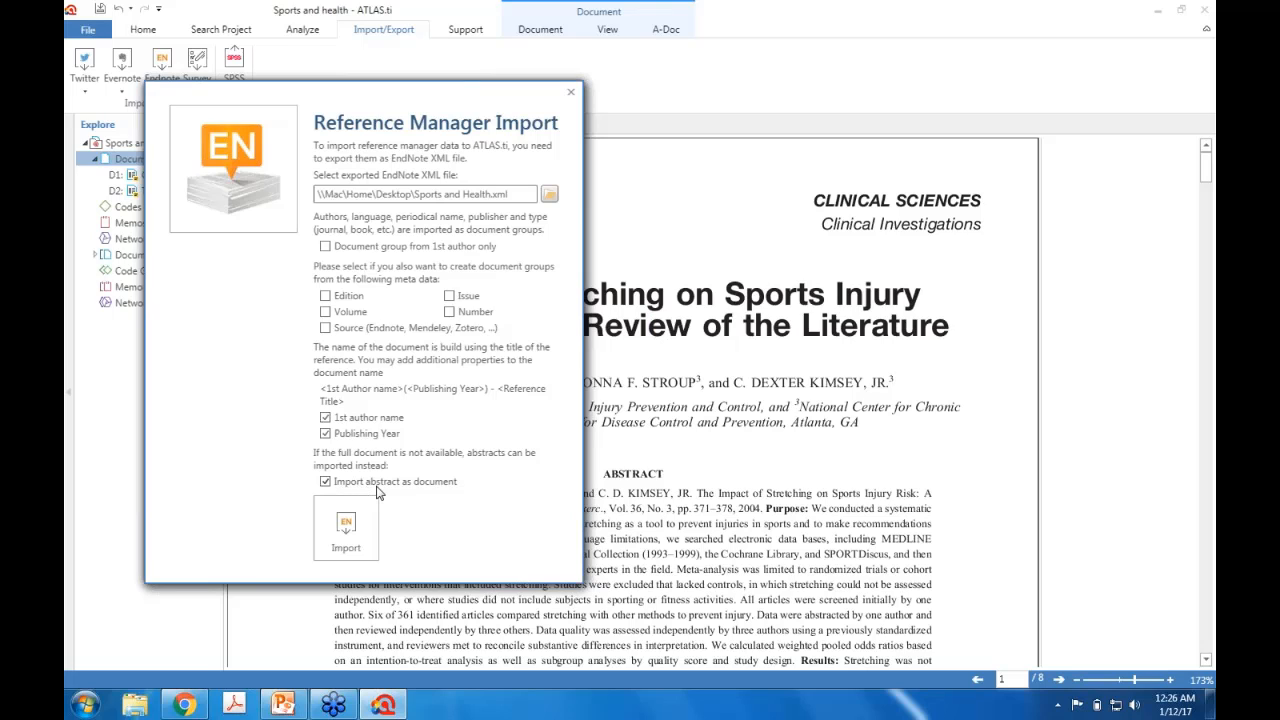
click(350, 527)
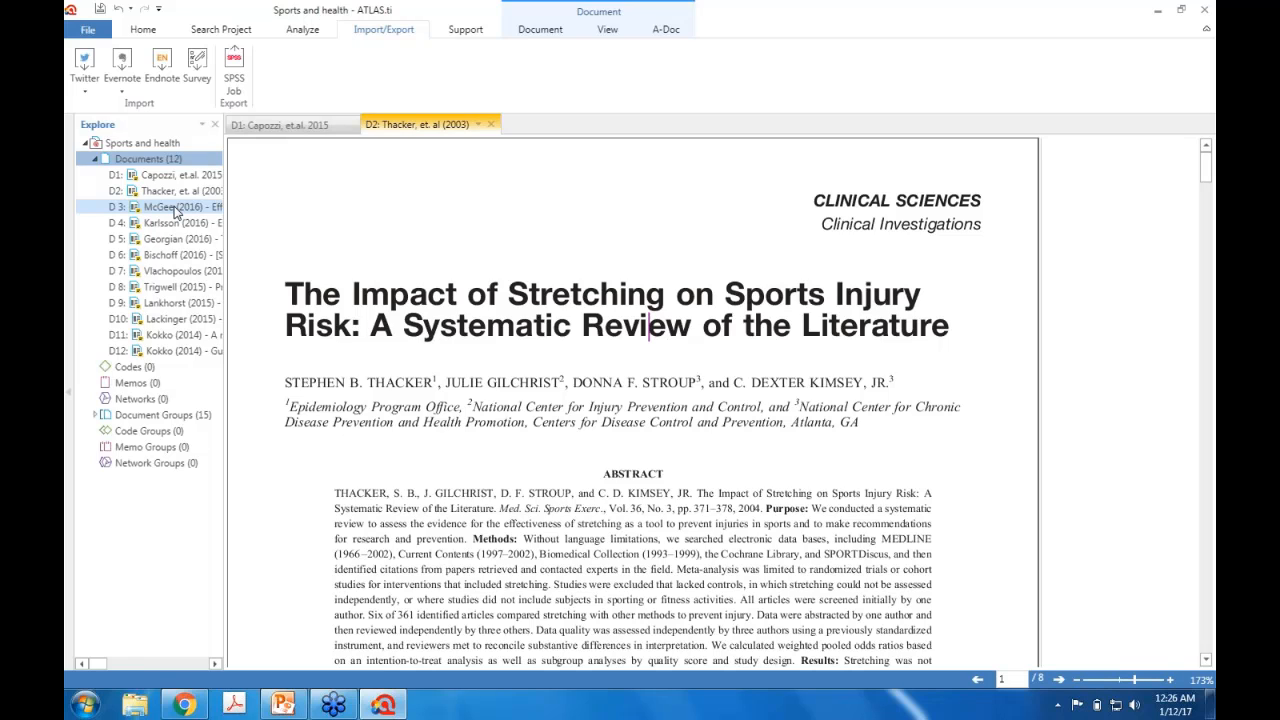
Open the imported documents D7 and D10 to view their full text
double_click(200, 270)
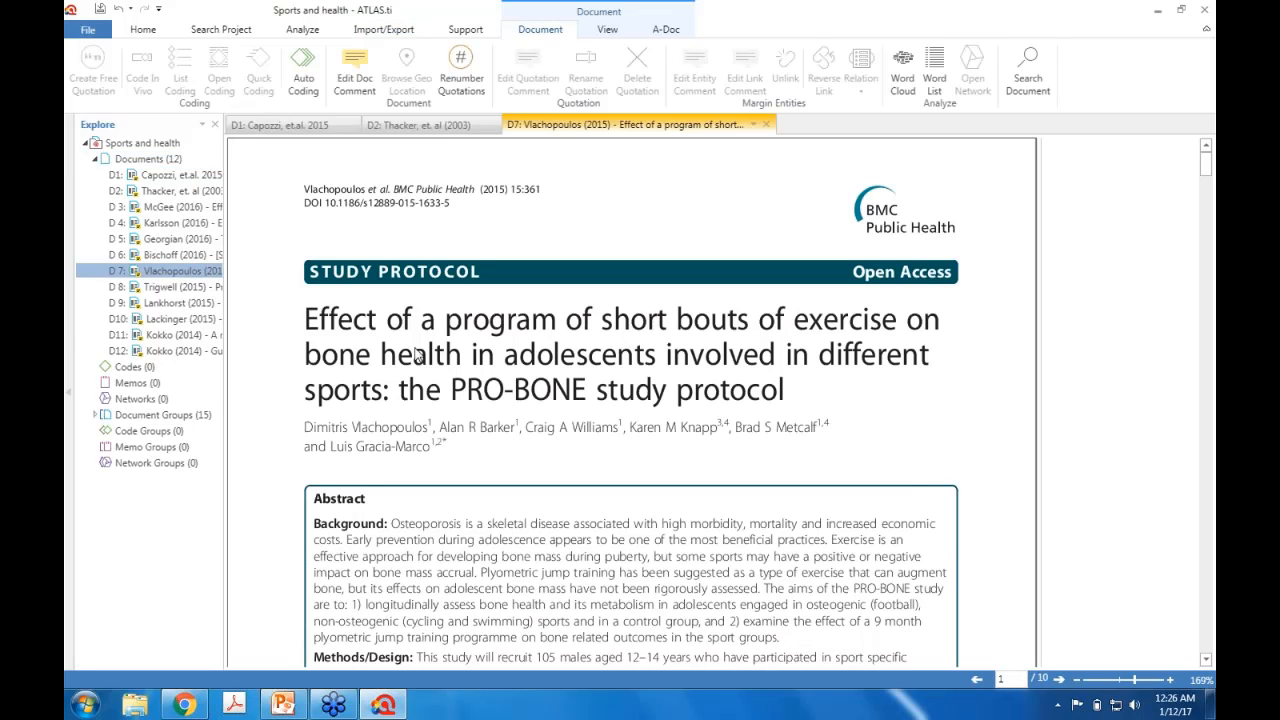
click(180, 320)
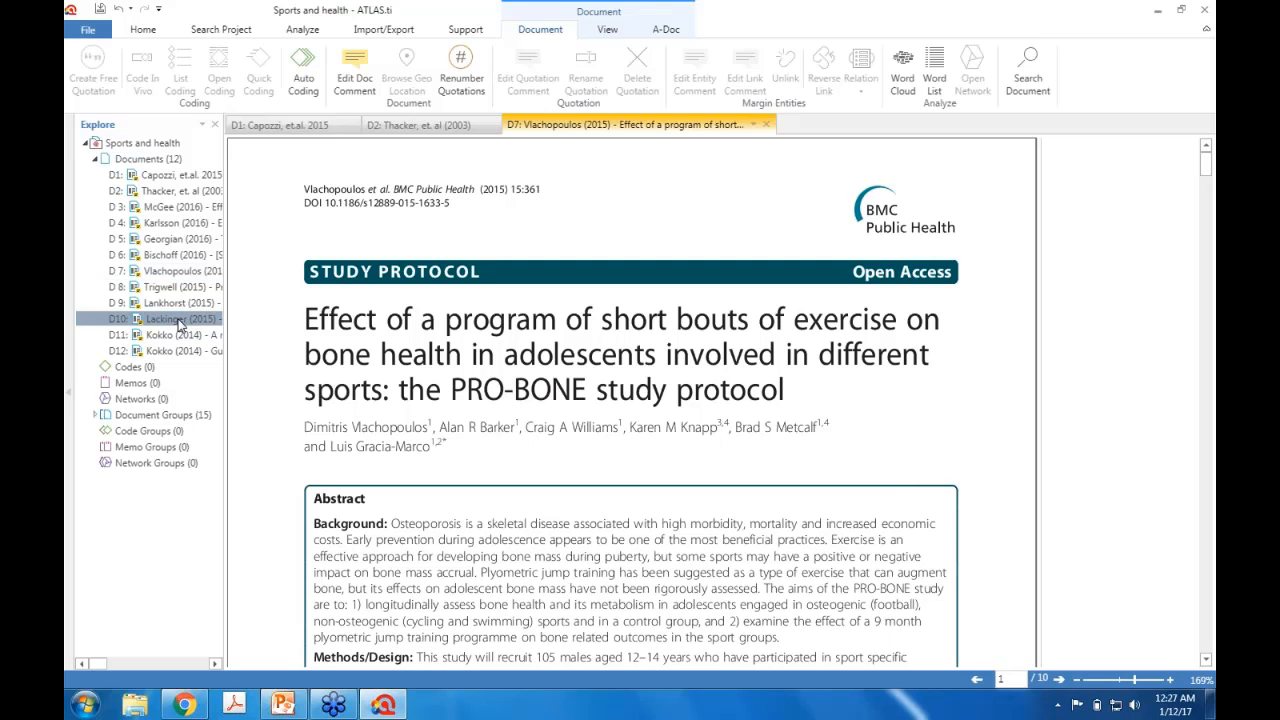
double_click(180, 320)
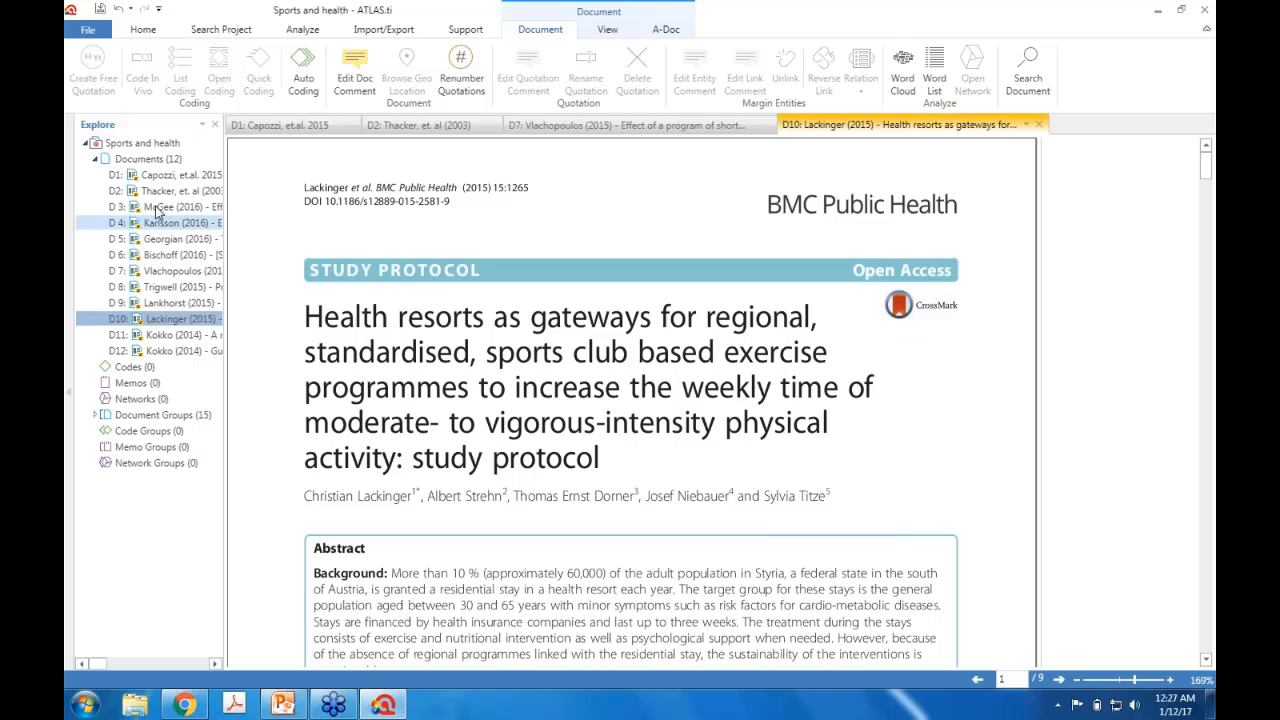
Open the Document Manager and filter the documents by the groups Periodical::Springerplus and Periodical::BMC Public Health
click(150, 159)
double_click(155, 162)
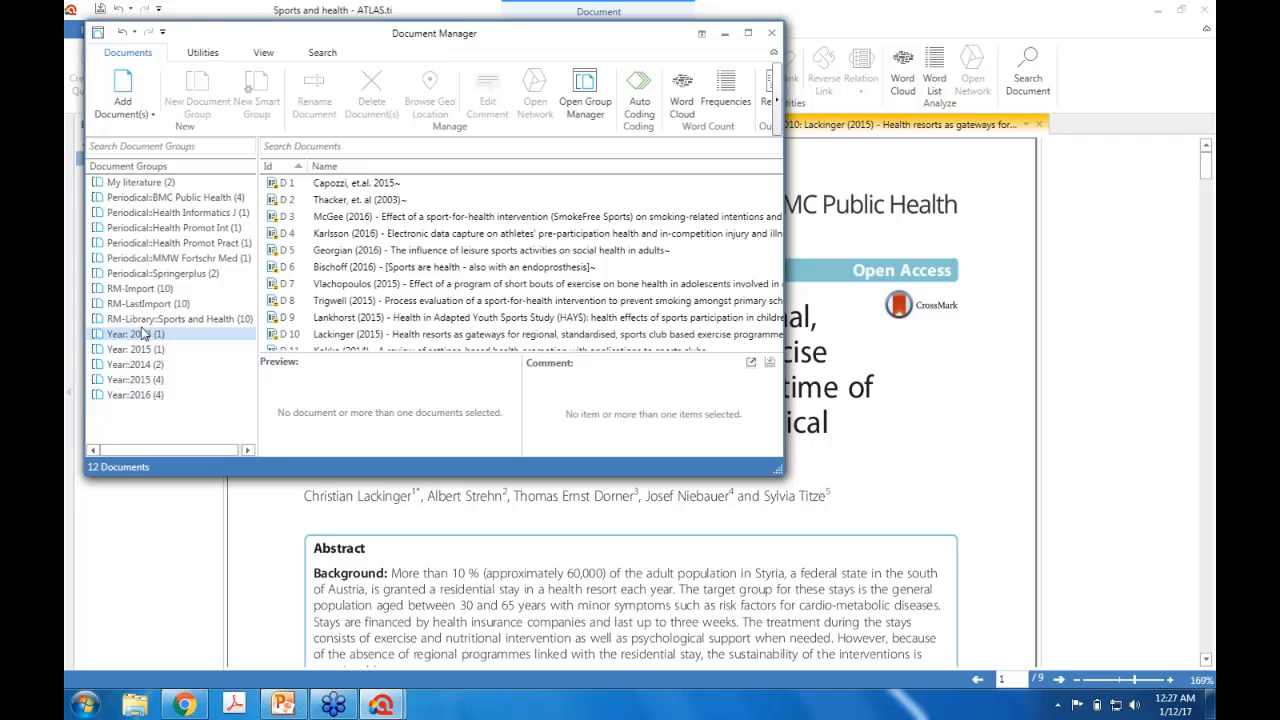
click(147, 280)
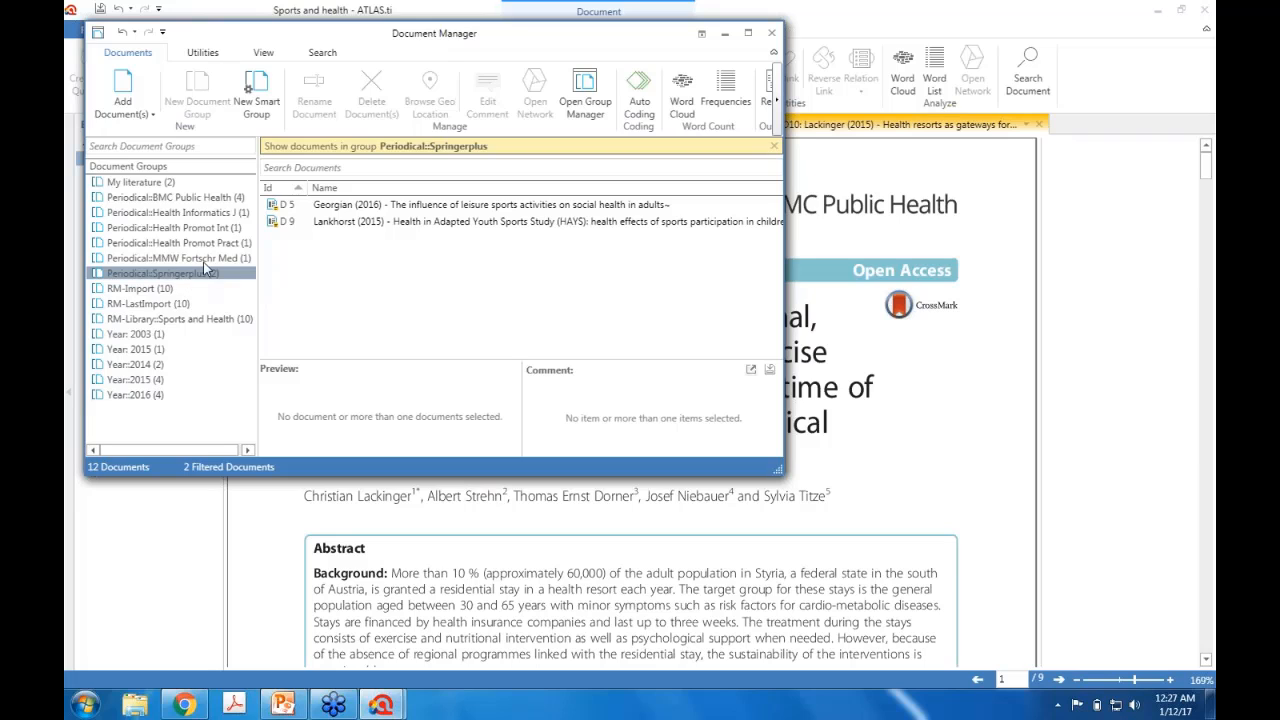
click(228, 199)
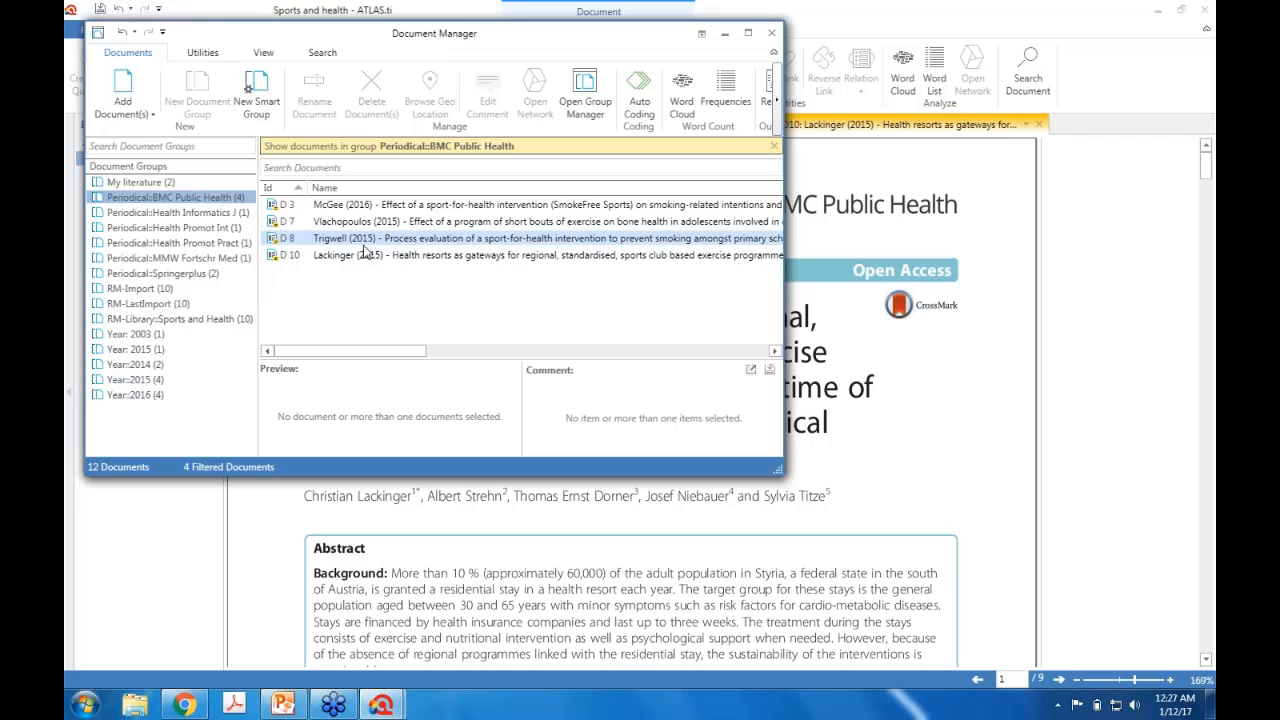
Examine the preview and imported comment of document D10, enlarging the Document Manager to show the full comment
click(455, 256)
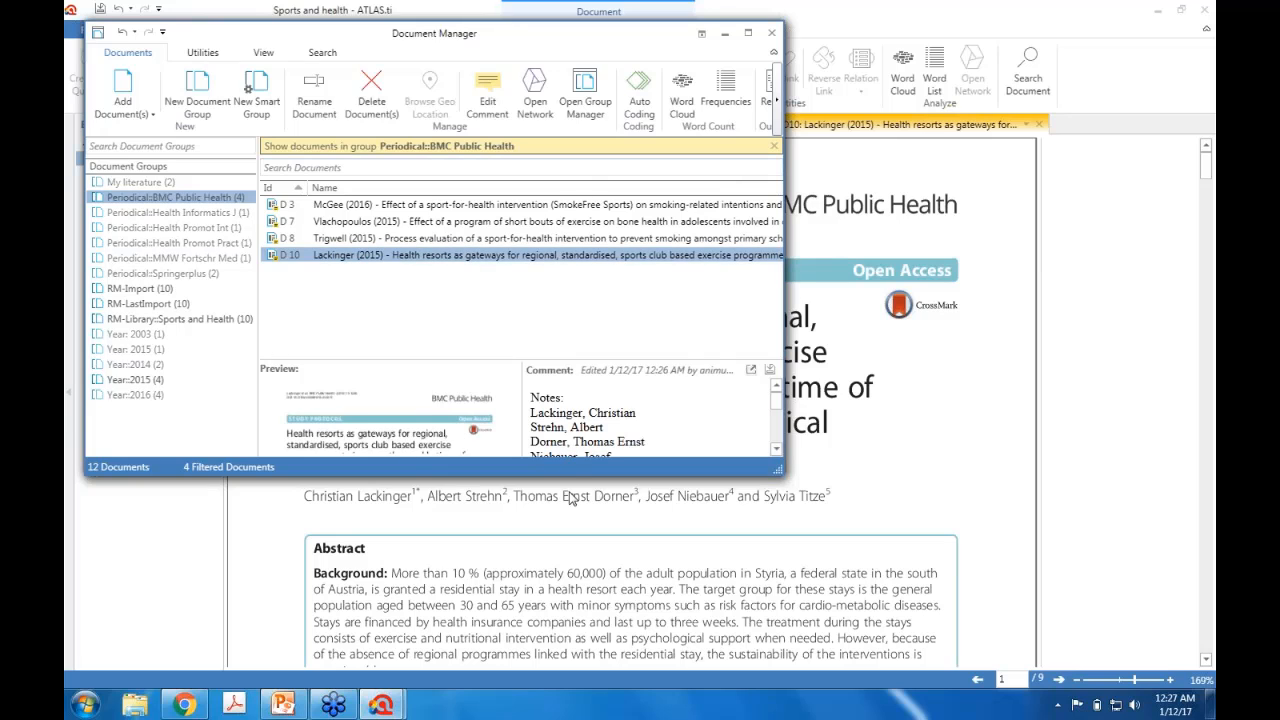
drag(576, 477, 569, 596)
drag(565, 452, 572, 339)
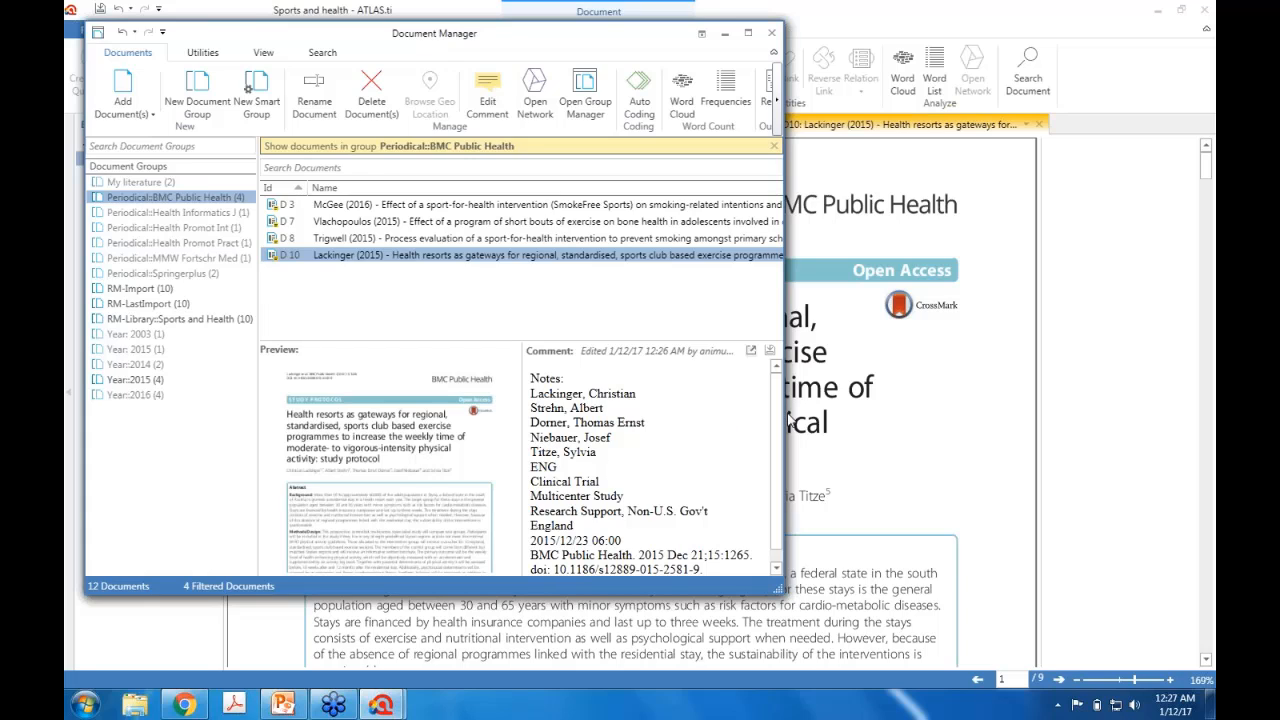
scroll(779, 418, down, 1)
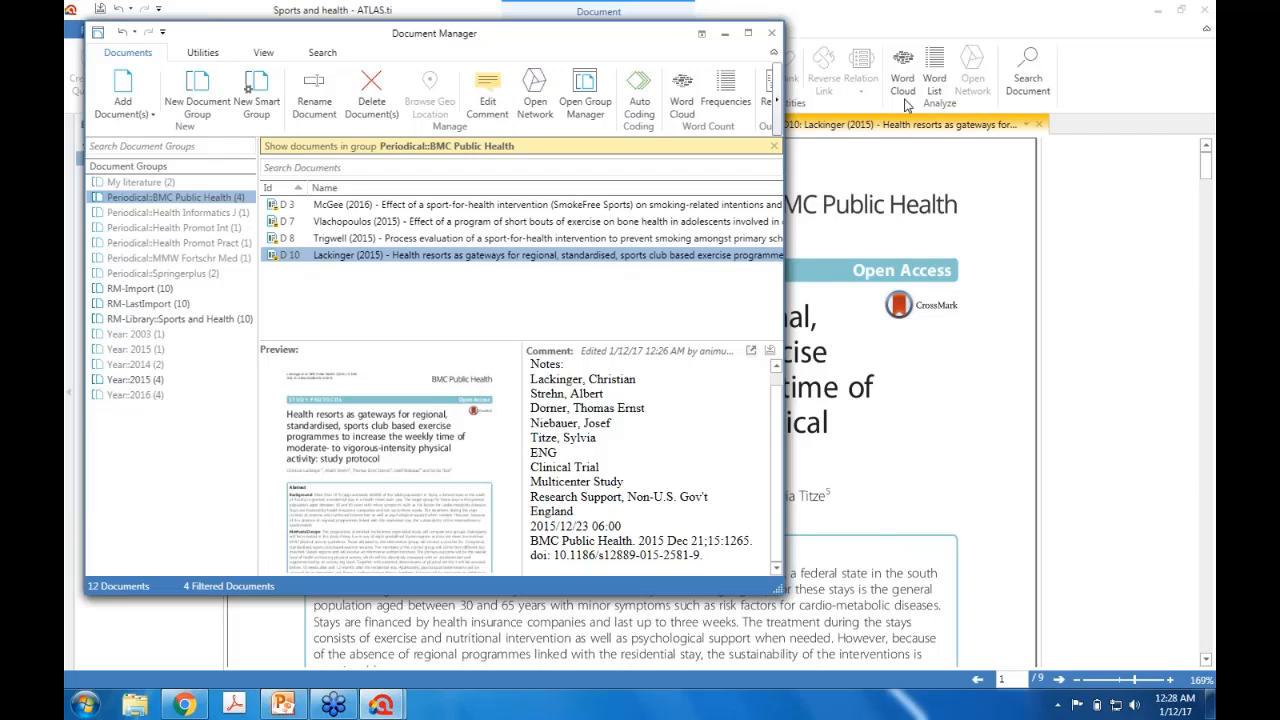
Close the Document Manager and save the project
click(772, 34)
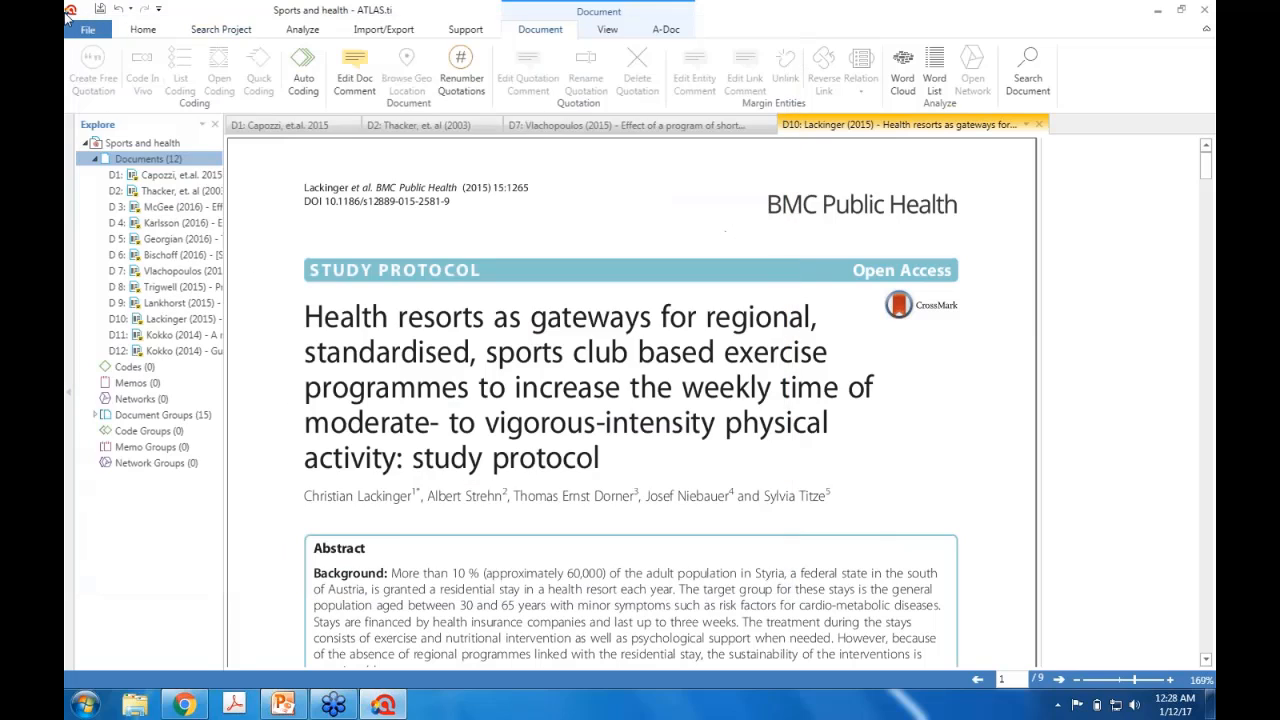
click(99, 10)
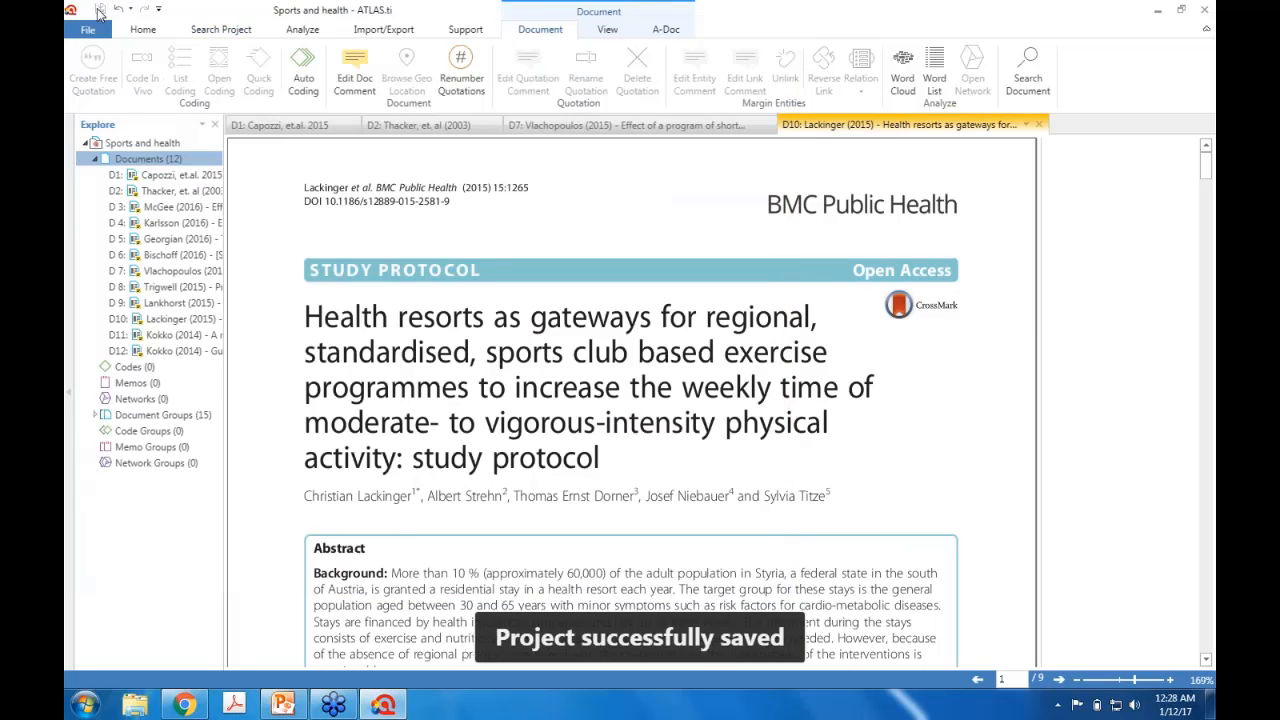
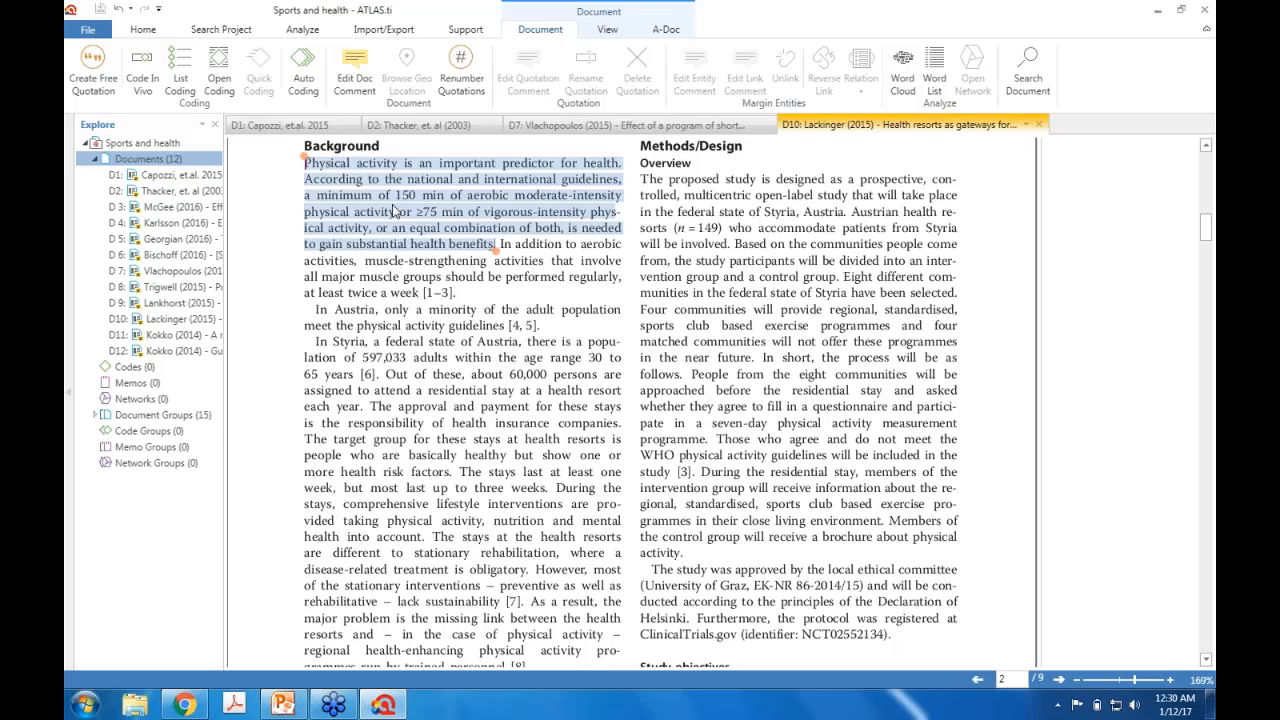
Create a free quotation in D10 from the opening Background passage, "Physical activity is an important predictor" through "substantial health benefits"
click(100, 90)
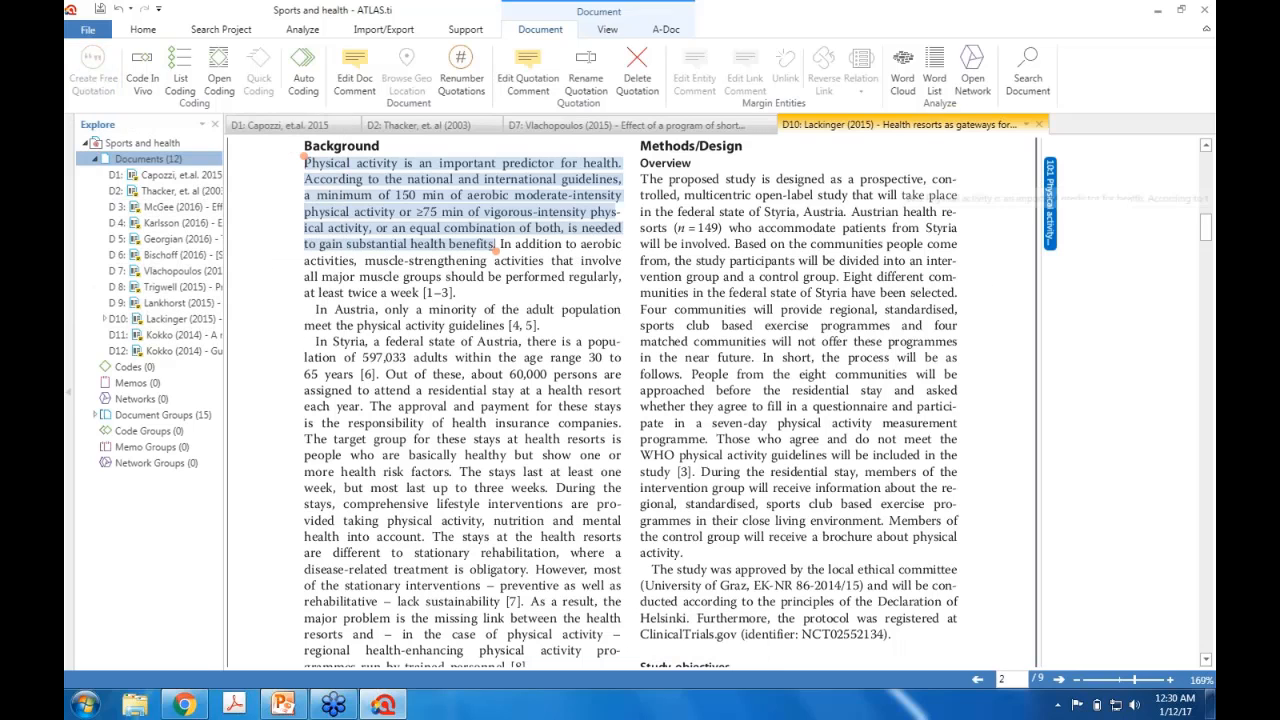
click(1060, 265)
click(1052, 240)
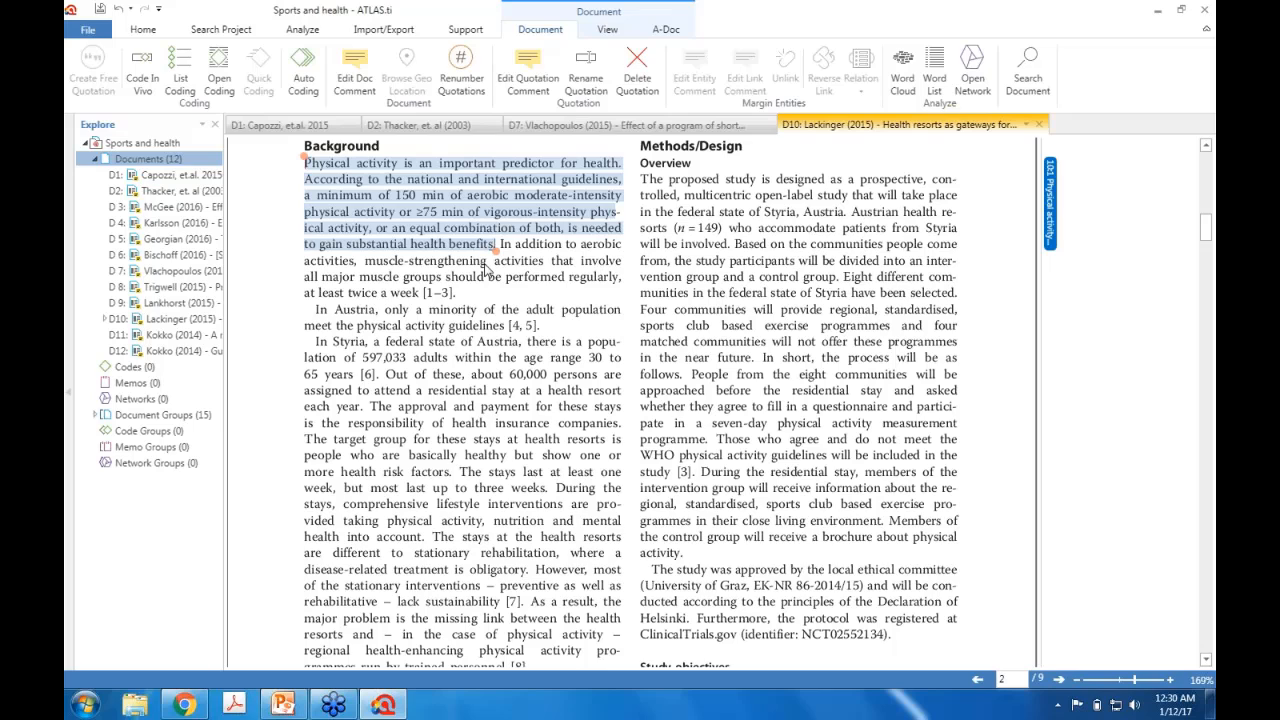
Create a second free quotation in D10 from "In Styria, a federal state of Austria" through "each year" and check the first quotation's passage
drag(314, 341, 366, 406)
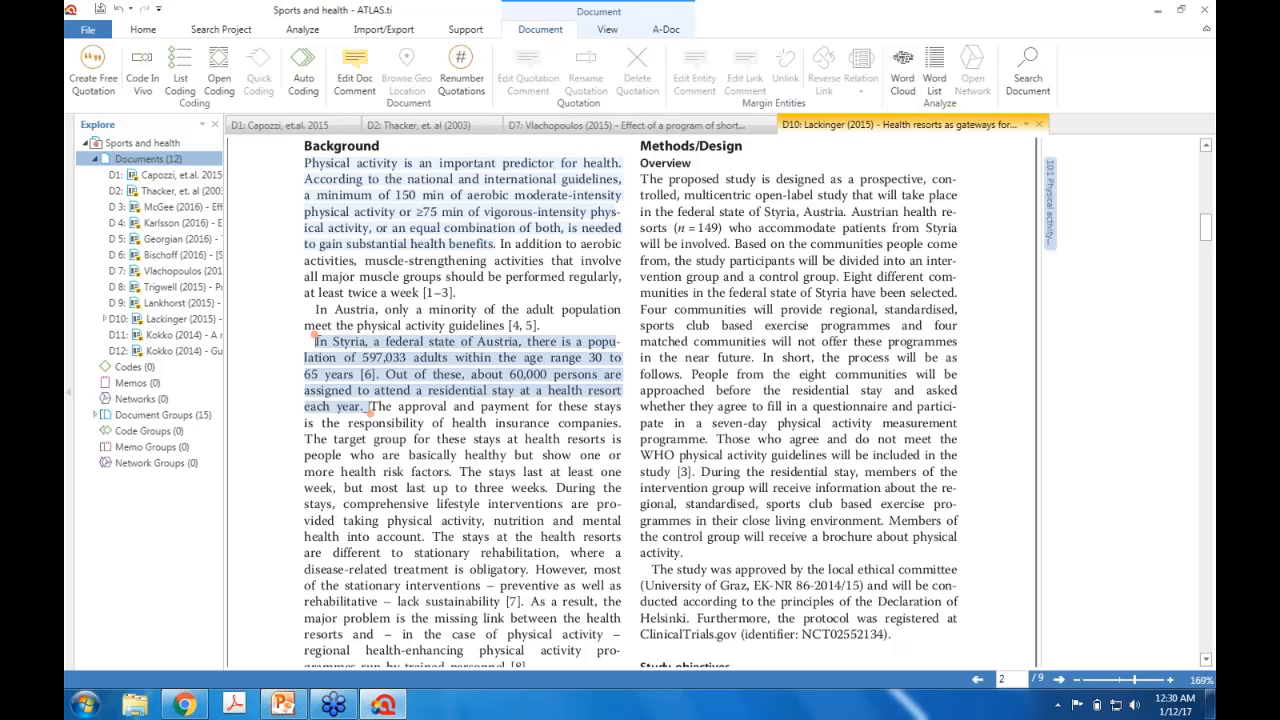
click(90, 86)
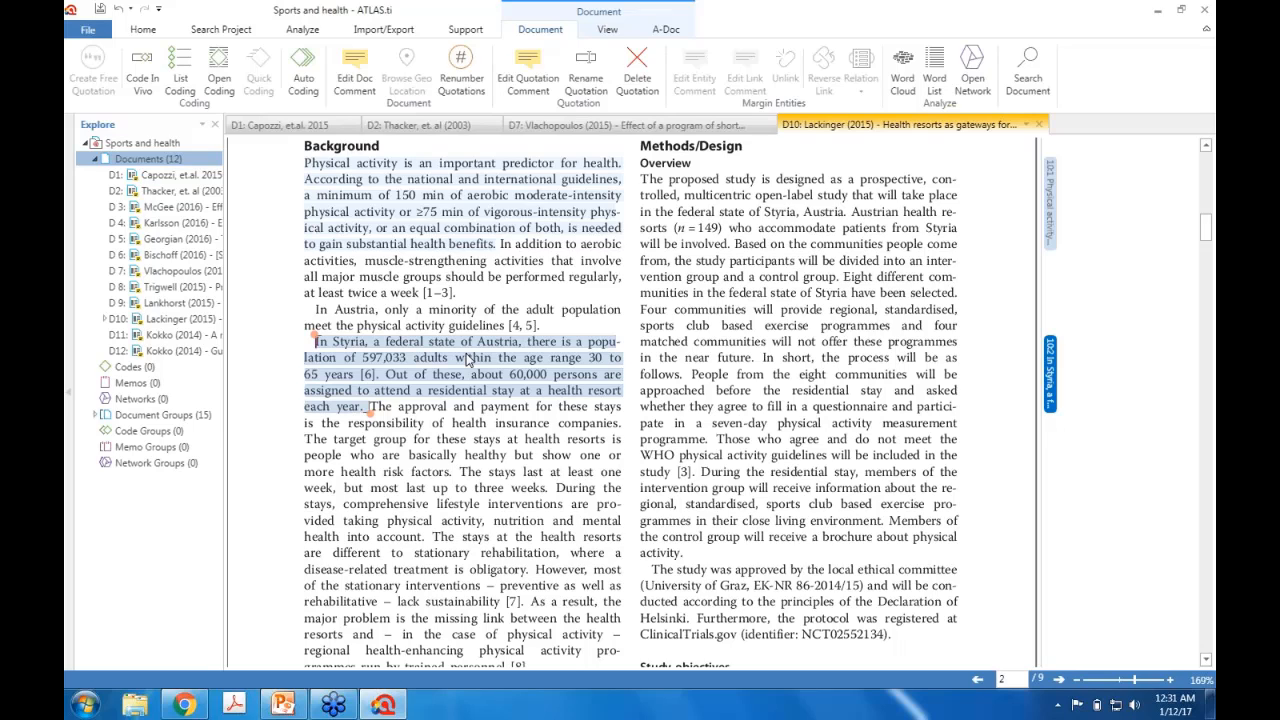
click(1052, 204)
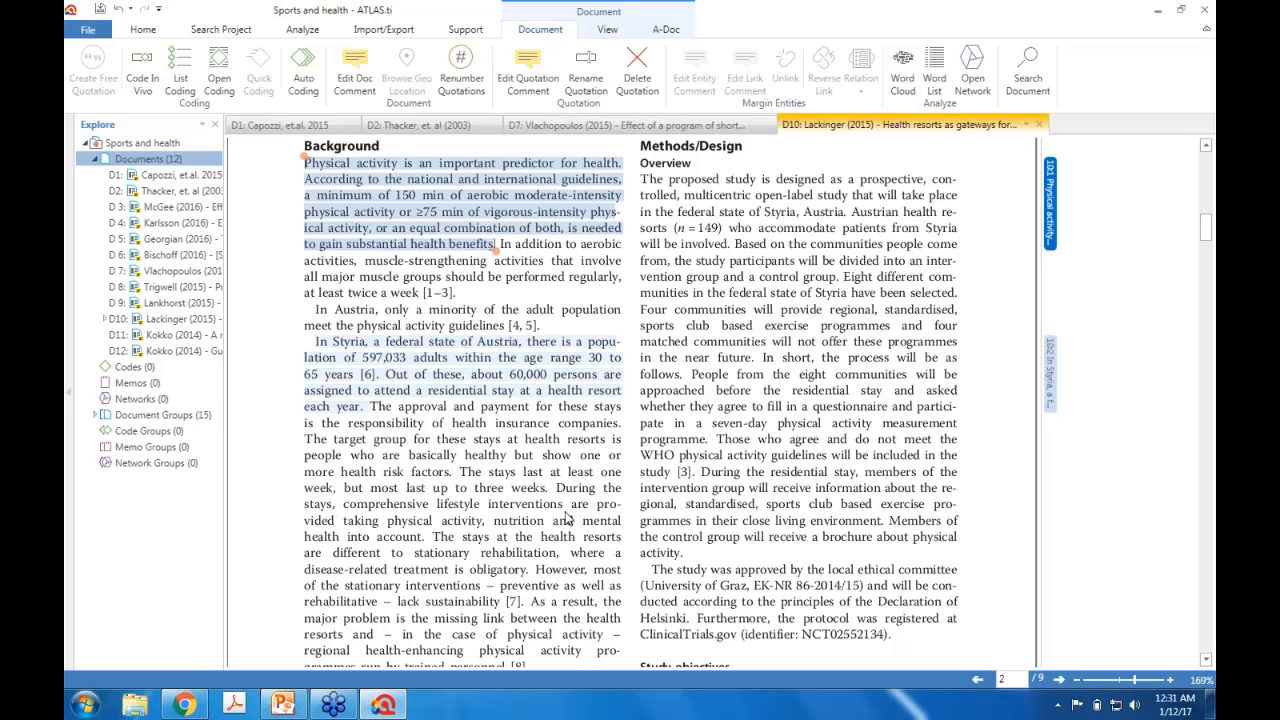
click(775, 437)
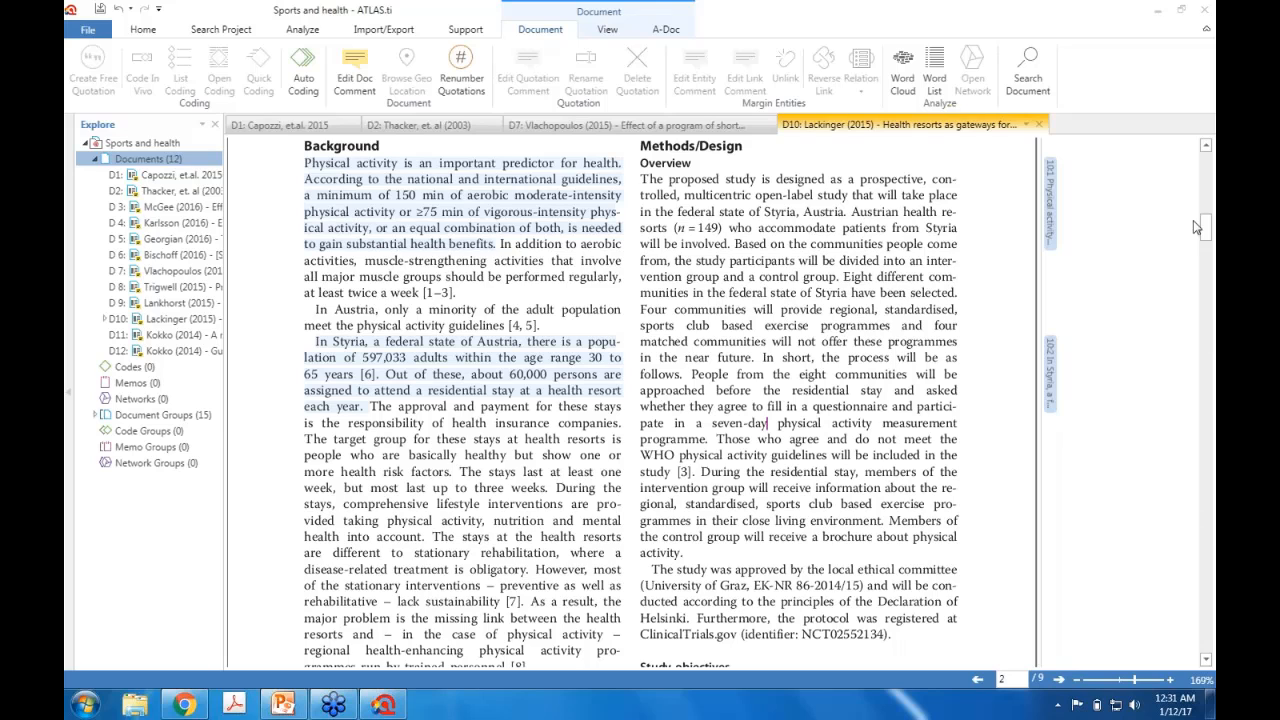
mouse_move(1207, 228)
mouse_down()
mouse_move(1209, 166)
mouse_move(1211, 656)
mouse_move(1210, 170)
mouse_up()
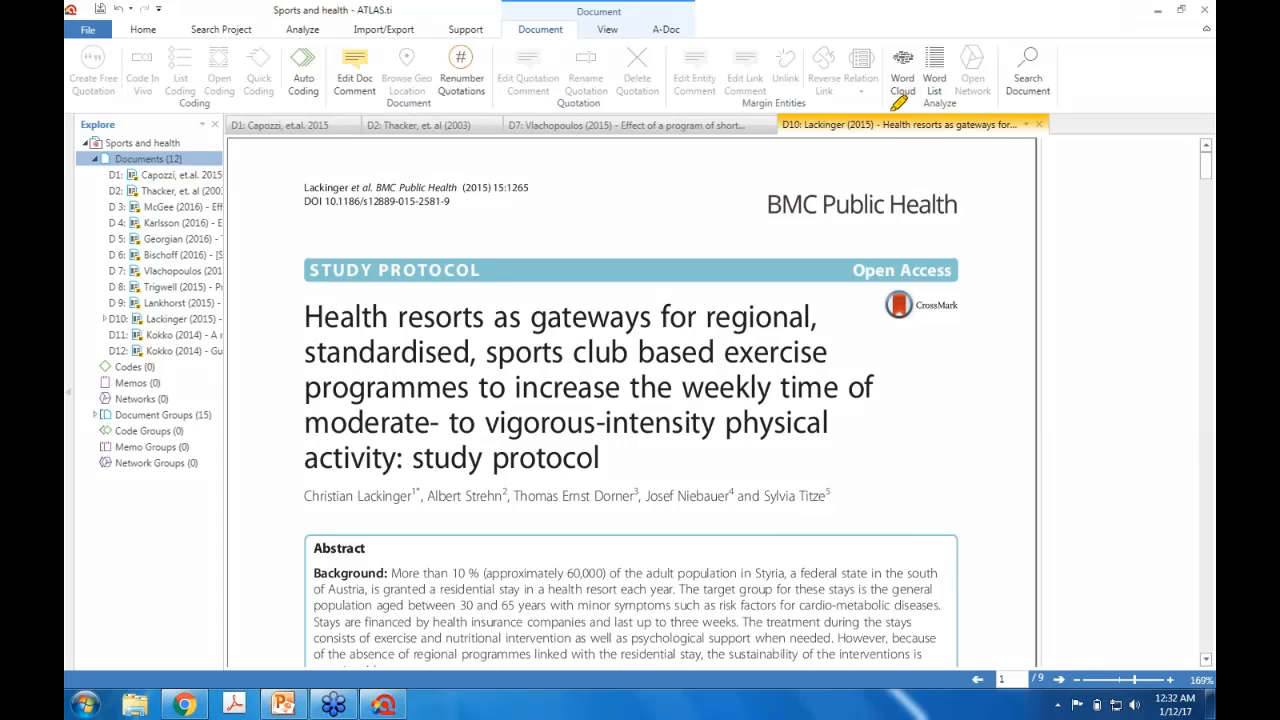
mouse_move(903, 96)
mouse_down()
mouse_move(851, 40)
mouse_move(971, 38)
mouse_move(930, 108)
mouse_up()
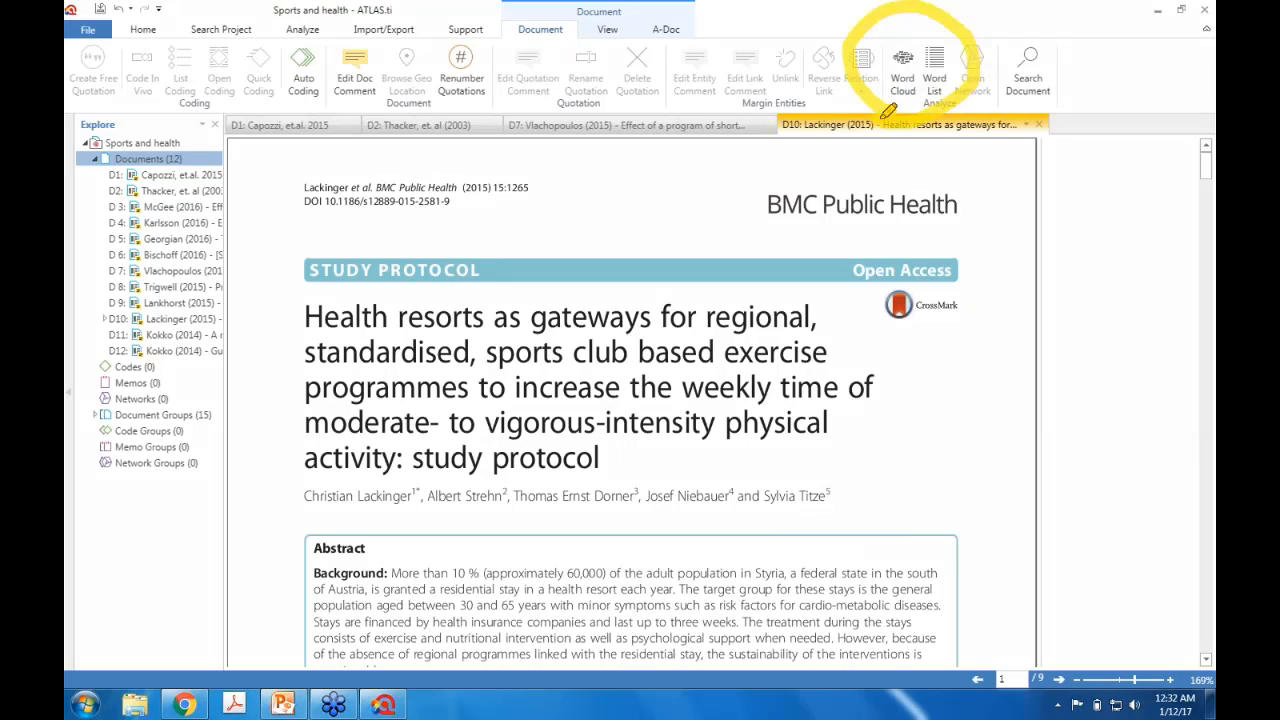
drag(1014, 32, 1160, 12)
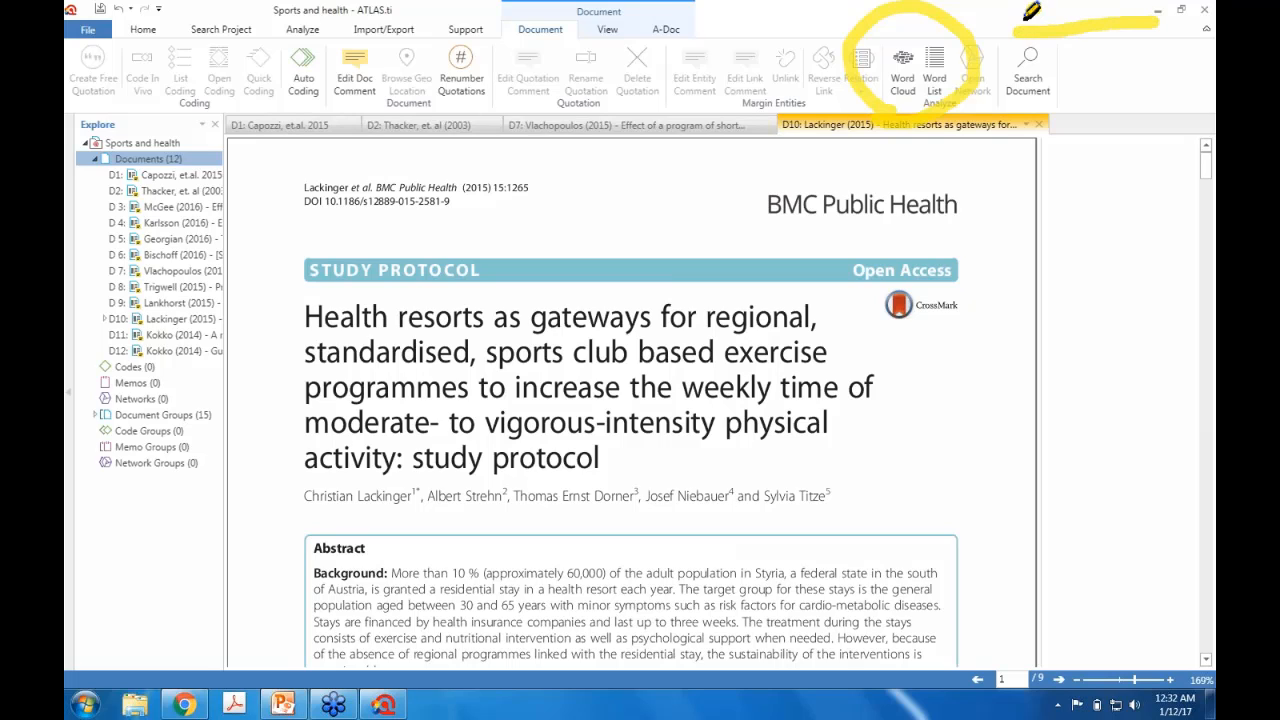
mouse_move(1038, 6)
mouse_down()
mouse_move(1008, 52)
mouse_move(1026, 68)
mouse_up()
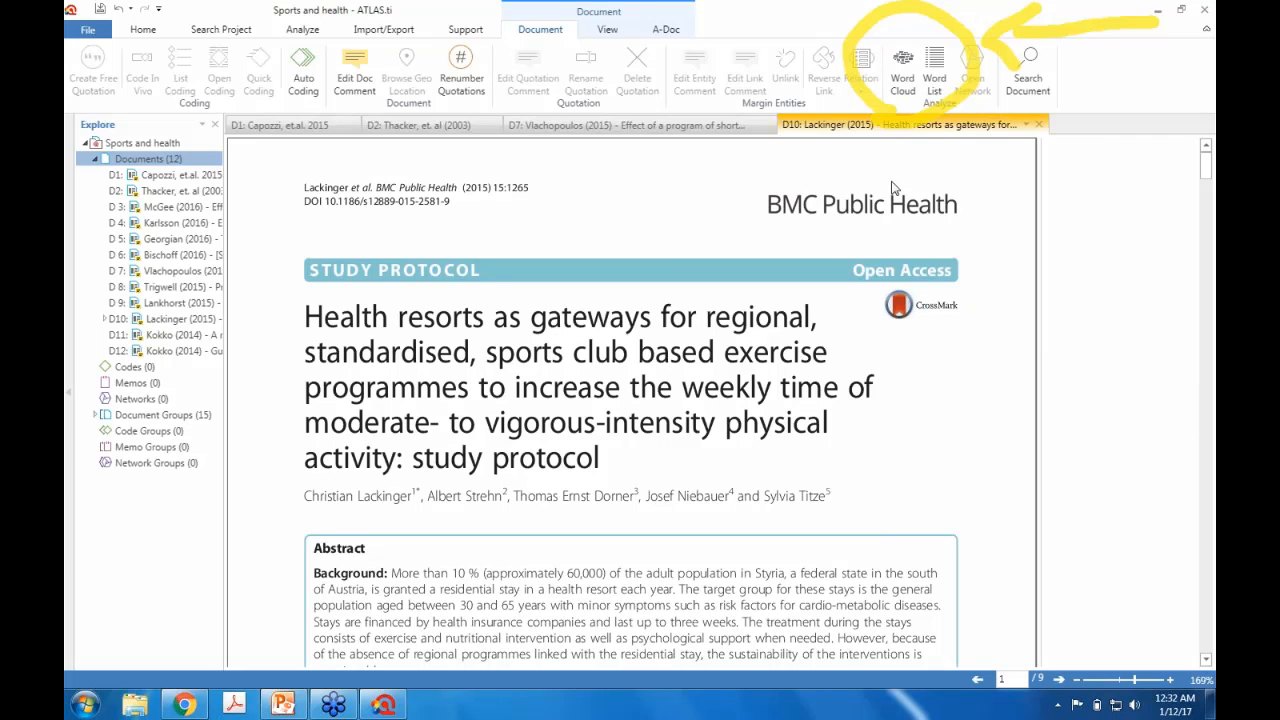
Generate a word list for D10 with the Built-in Tool output and sort it by Count in descending order
click(929, 71)
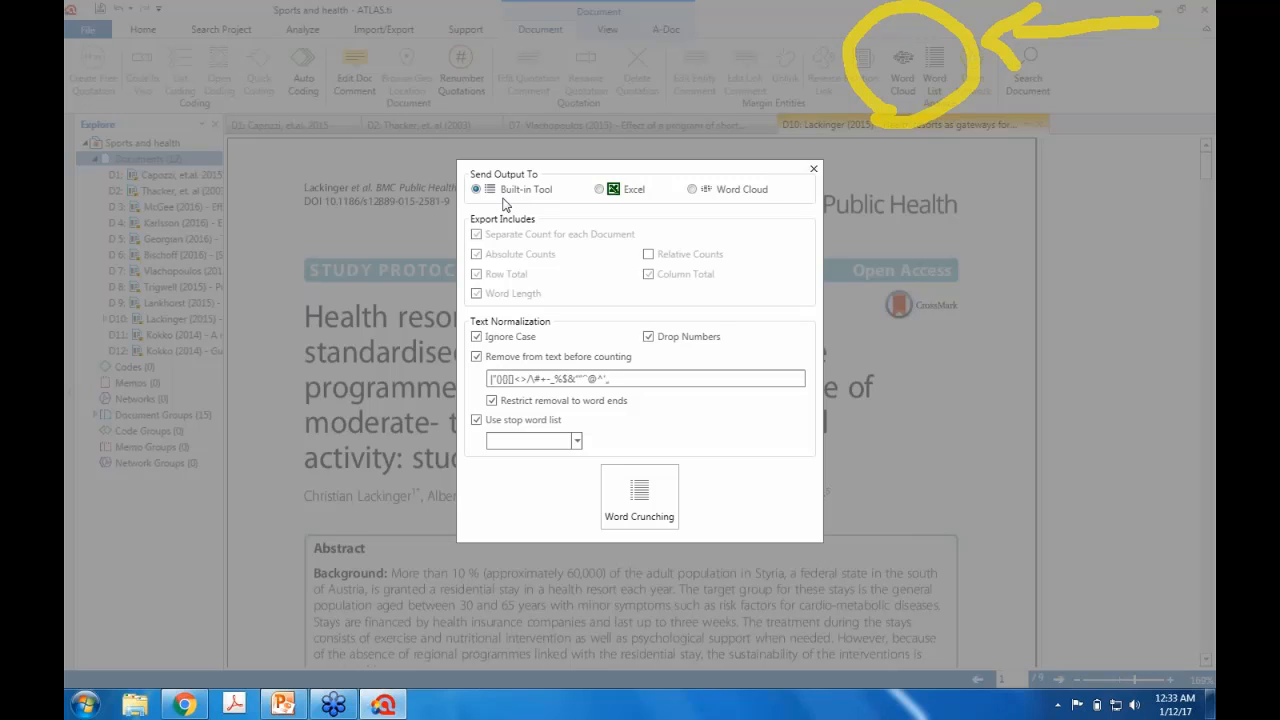
click(640, 495)
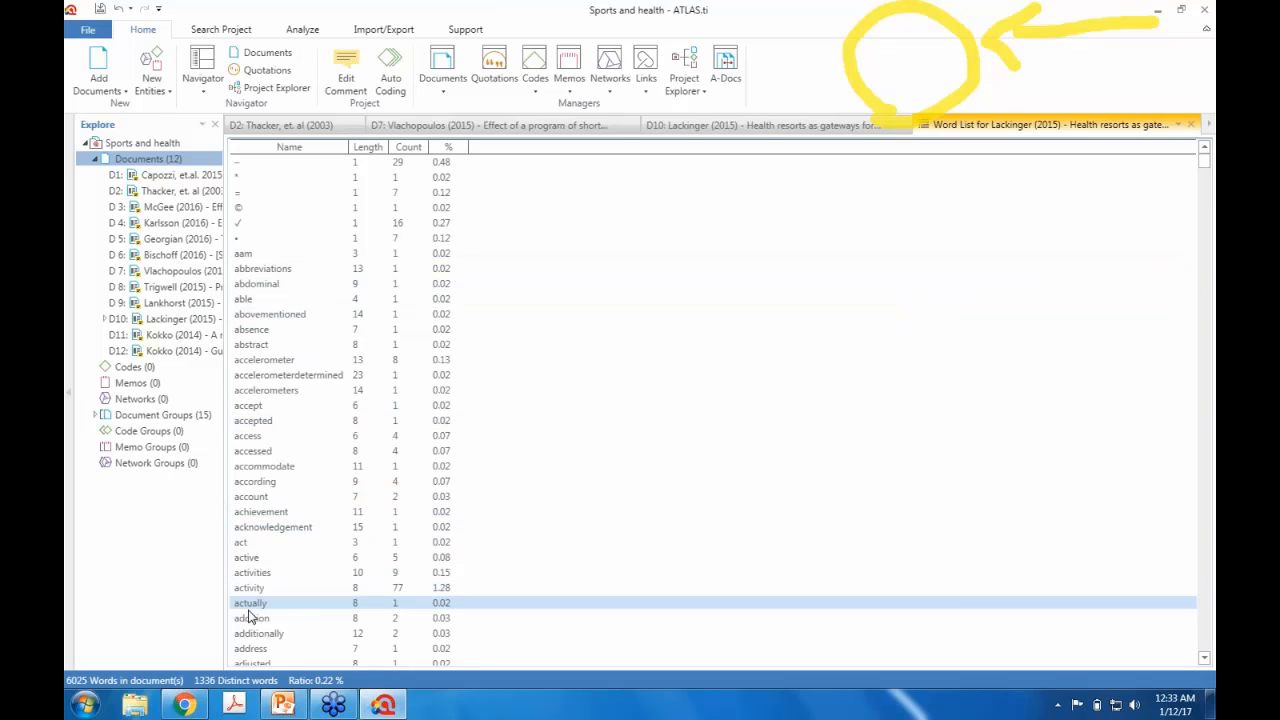
click(410, 150)
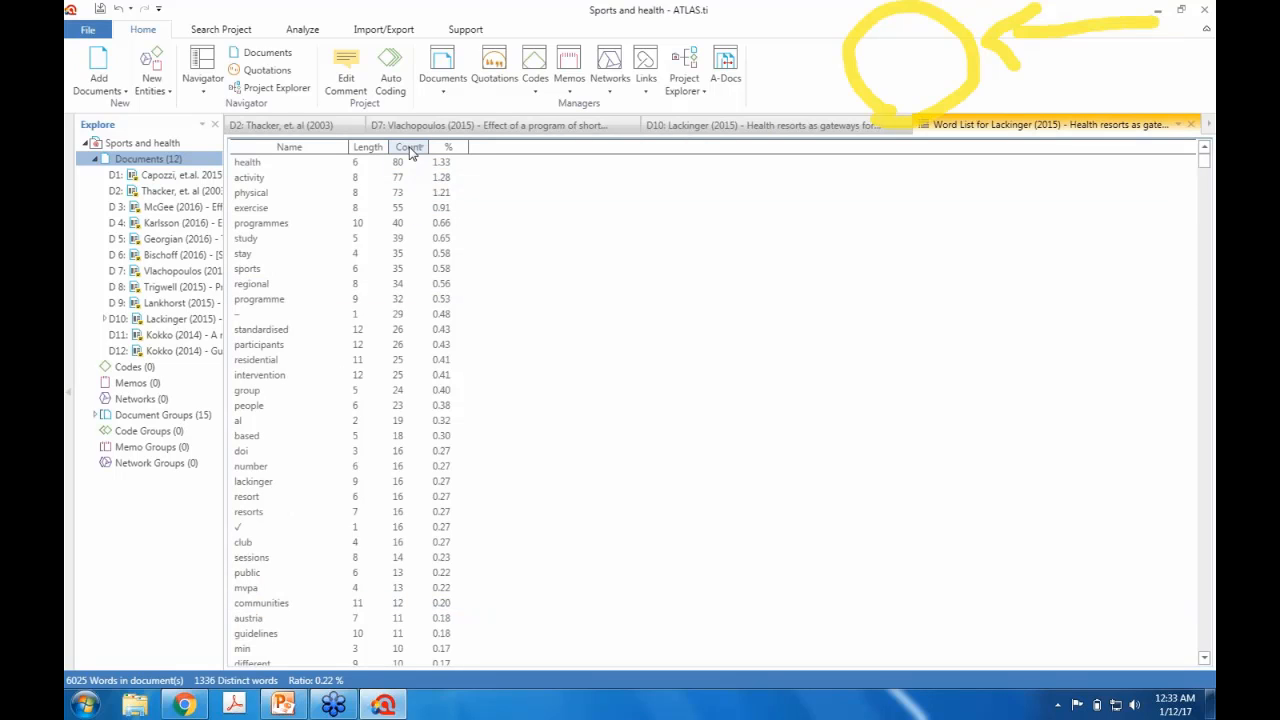
Examine the most frequent words in D10's word list, such as health, activity, physical, programmes, intervention and resorts
click(274, 164)
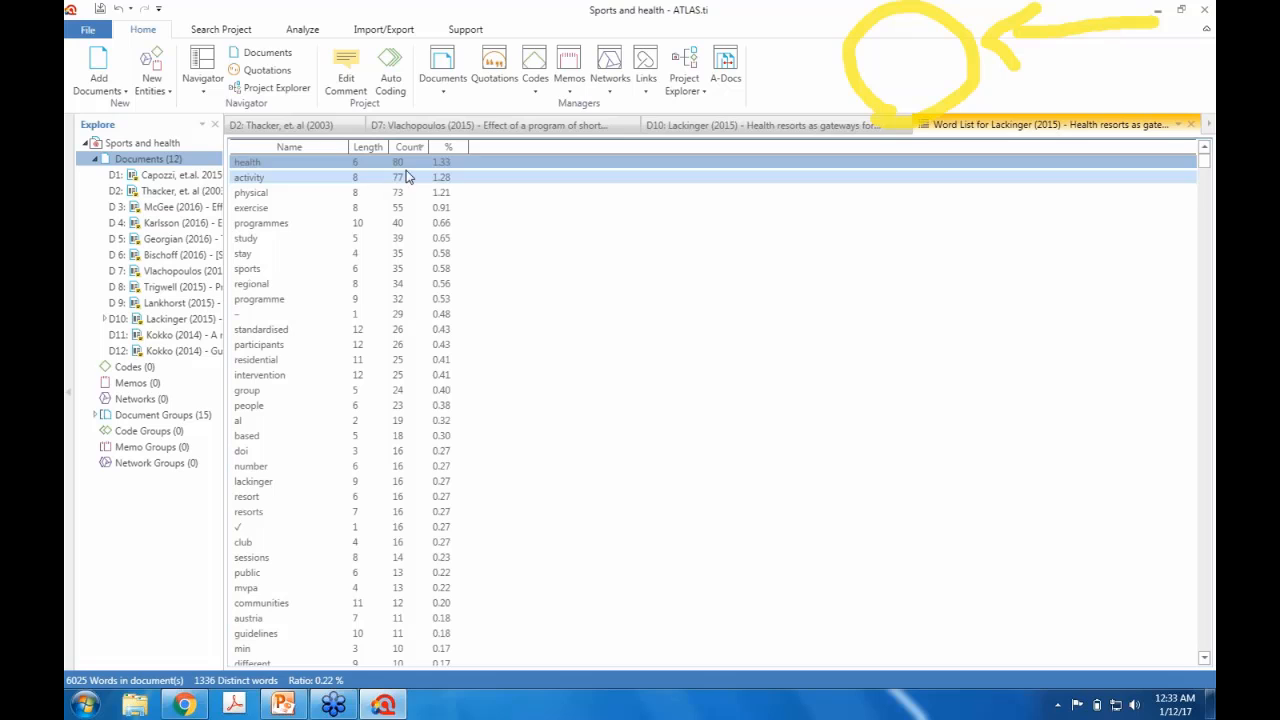
click(285, 194)
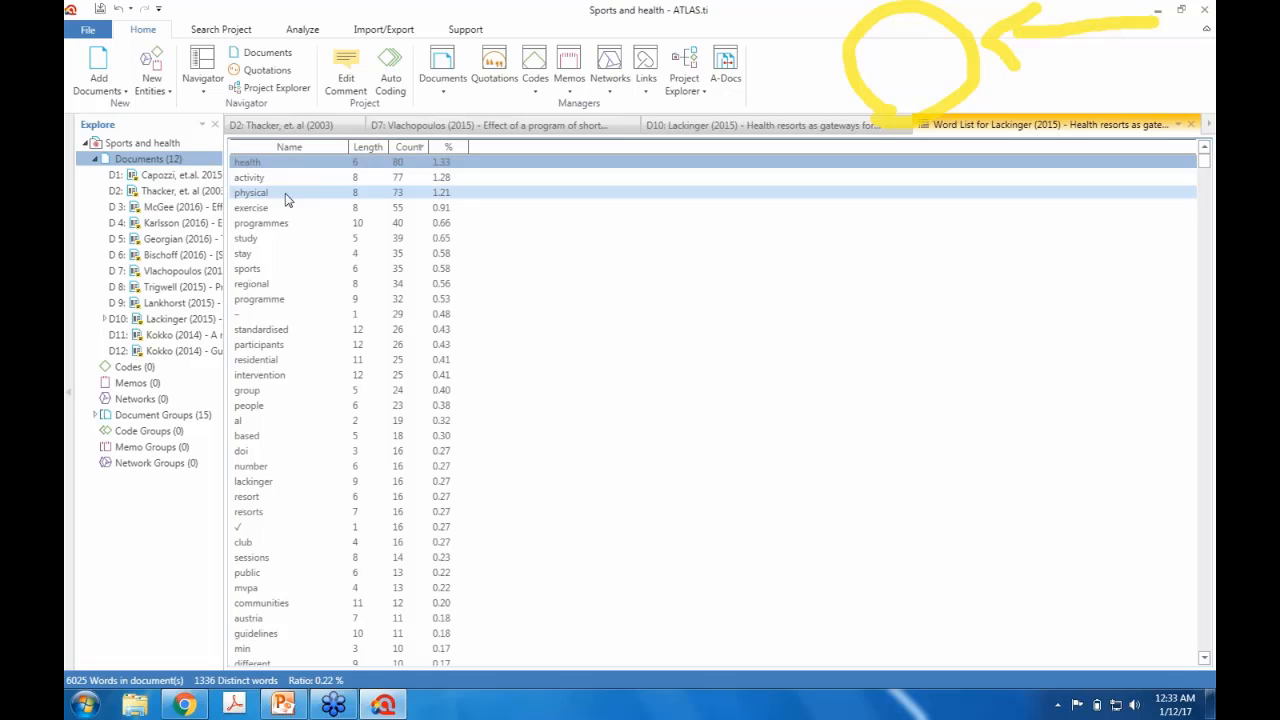
click(279, 182)
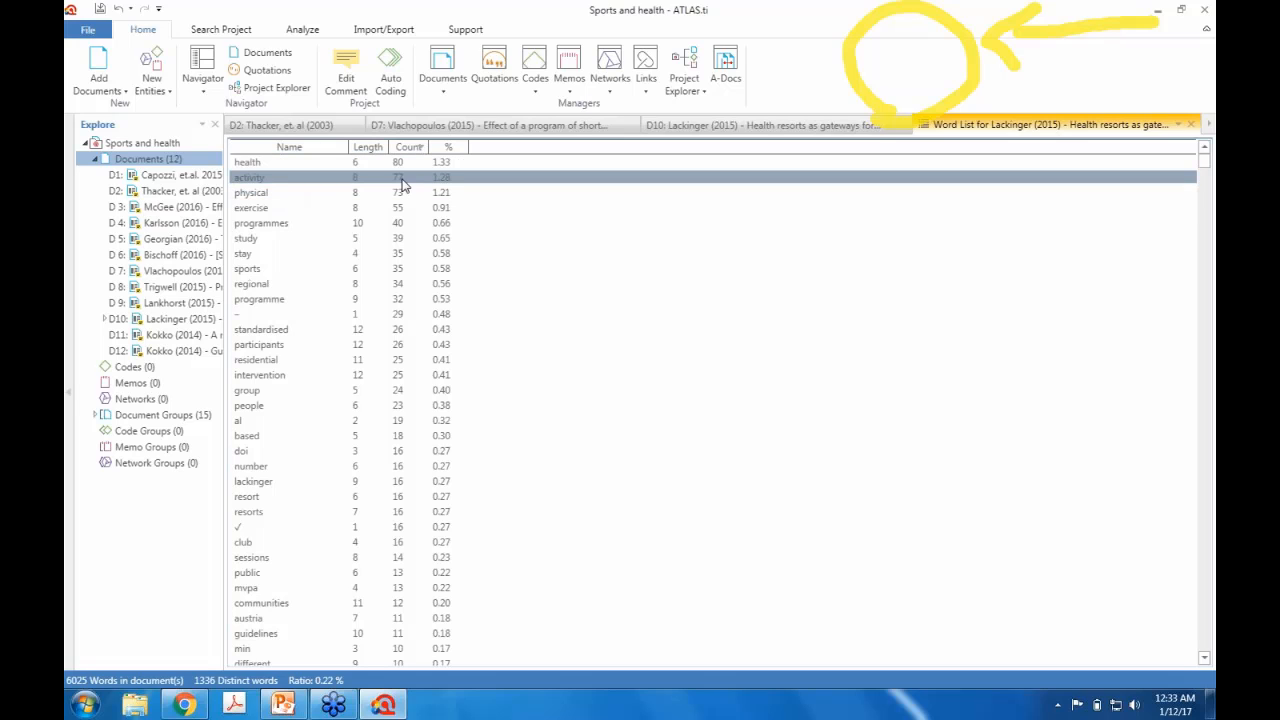
click(280, 191)
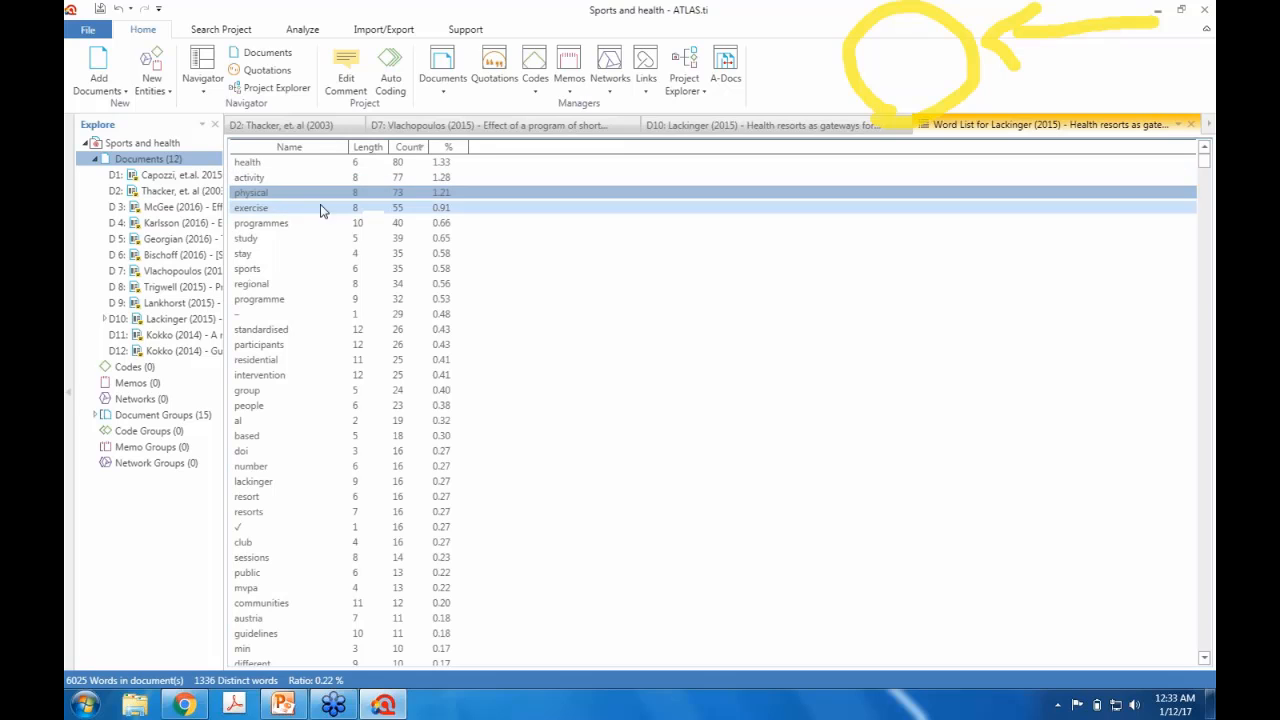
click(300, 223)
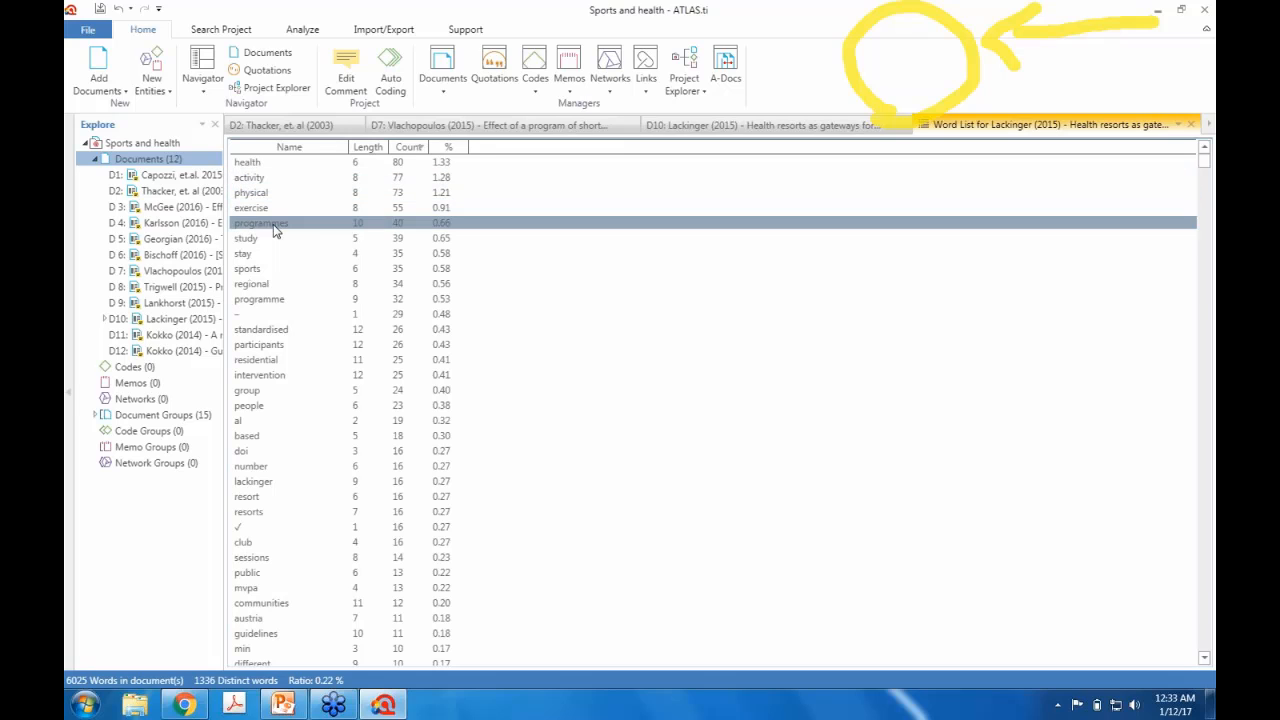
click(266, 299)
click(263, 376)
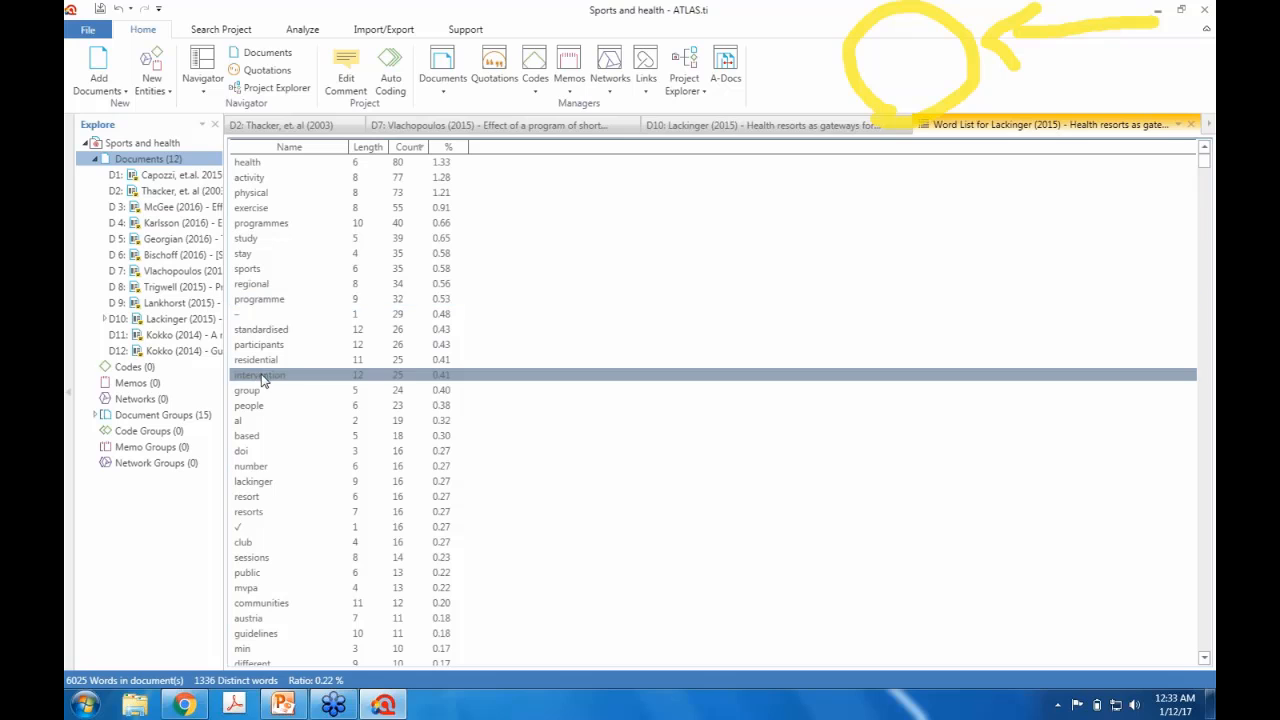
click(254, 512)
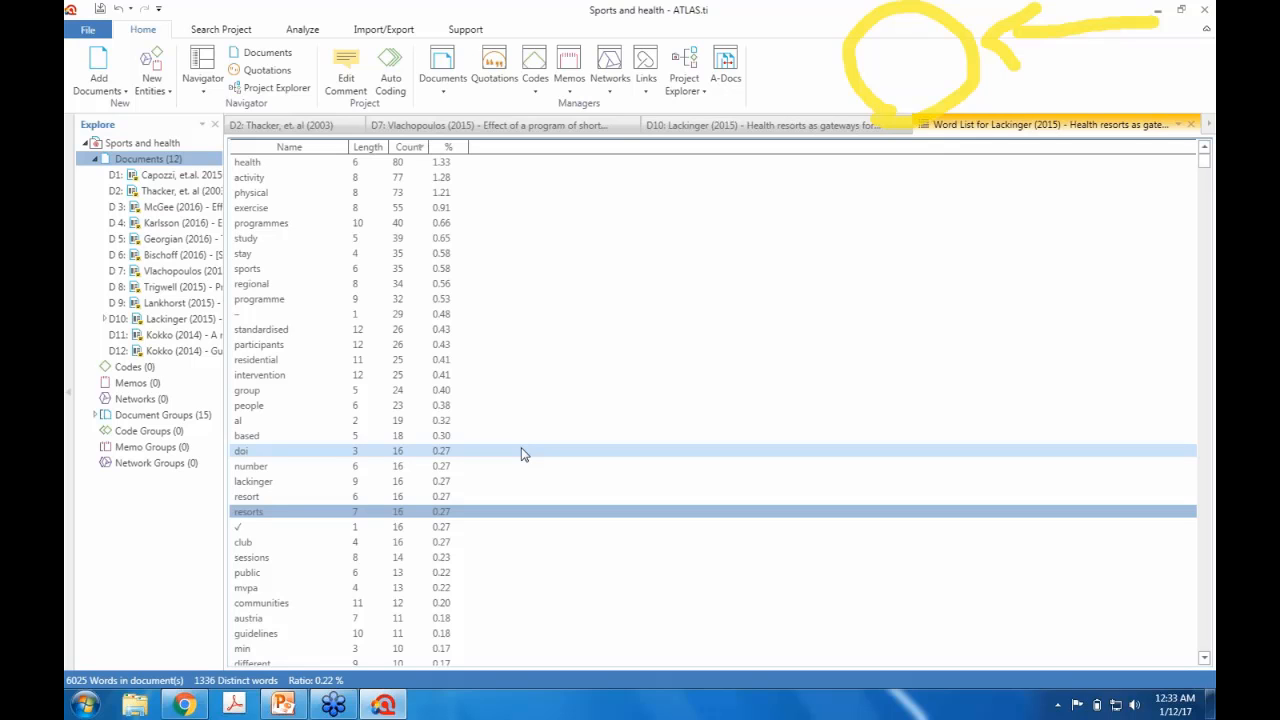
Generate a word cloud for D10, view it in the Typewriter layout and return it to the Spiral layout
click(773, 127)
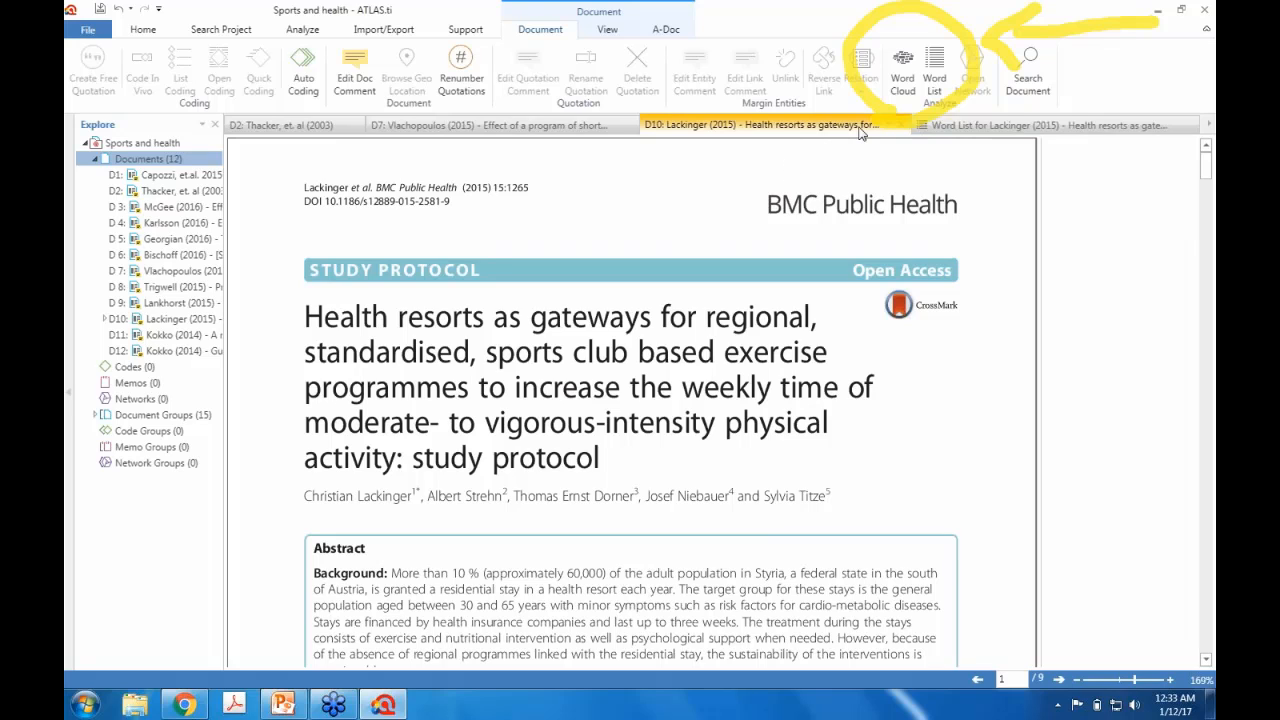
click(904, 81)
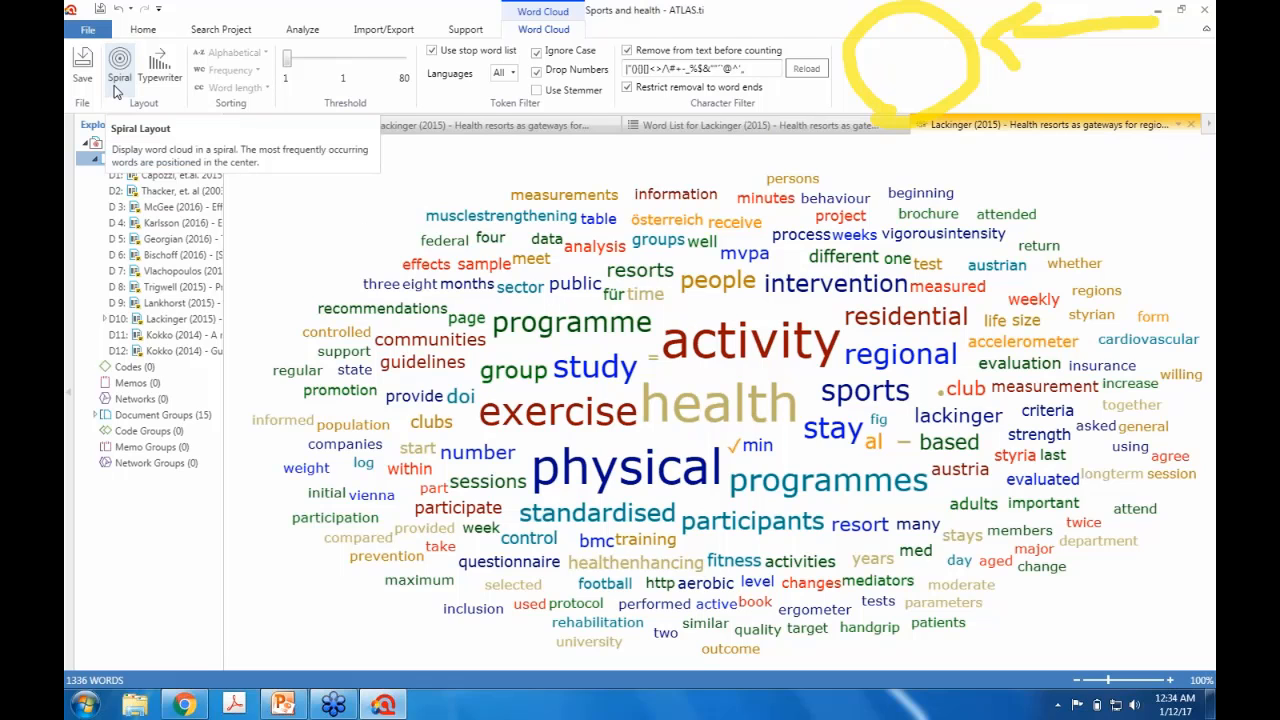
click(160, 86)
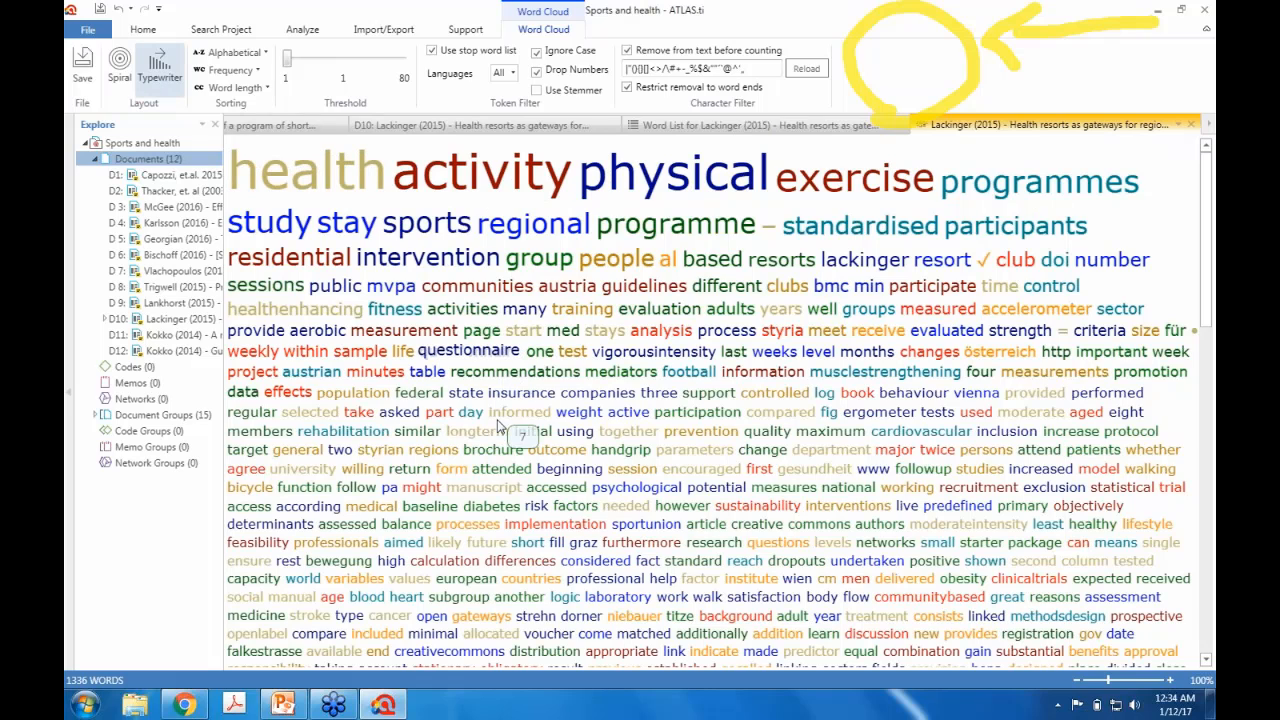
click(120, 80)
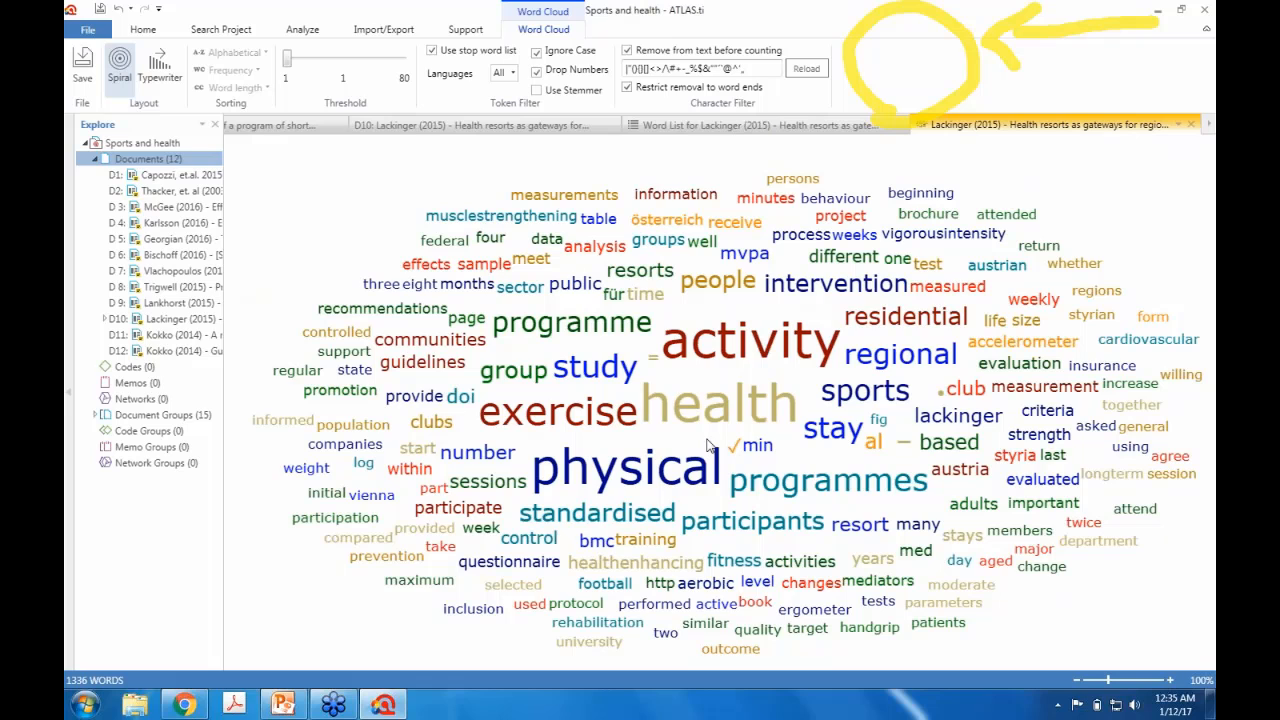
Go to D7's Background section on page 2 and select the passage from "Osteoporosis is a common skeletal disease" through "morbidity and mortality"
click(421, 126)
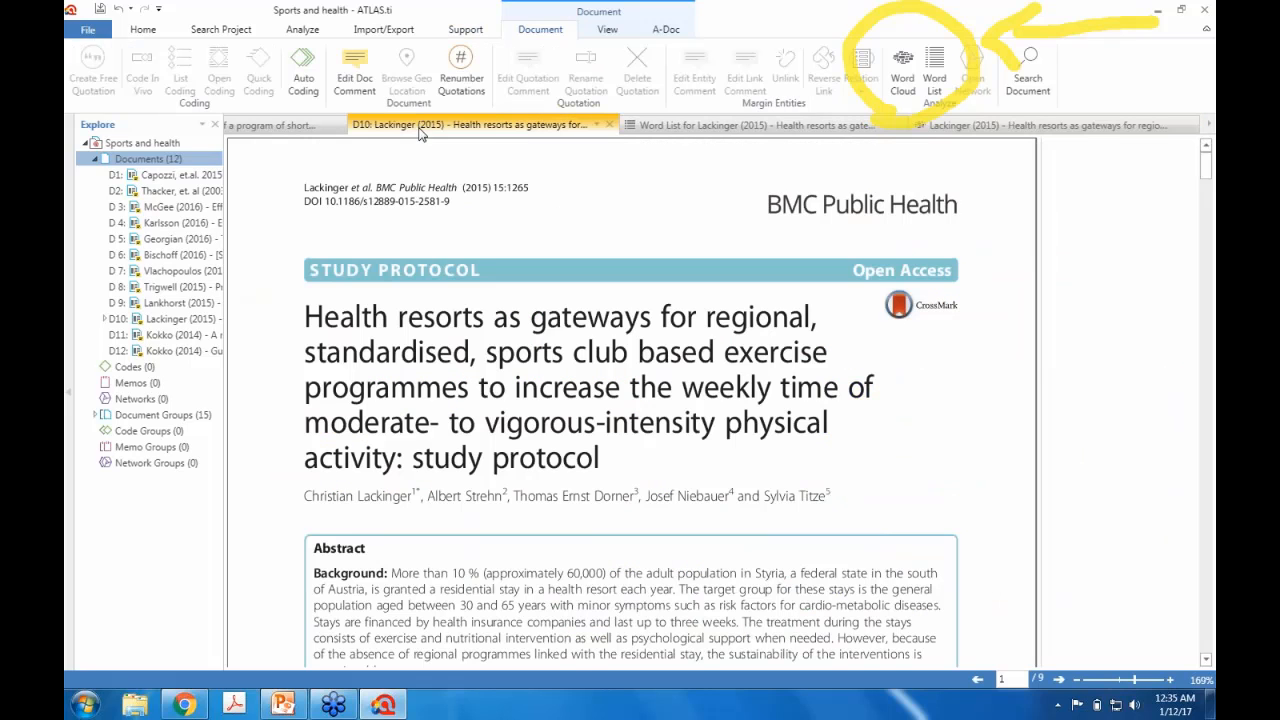
click(245, 126)
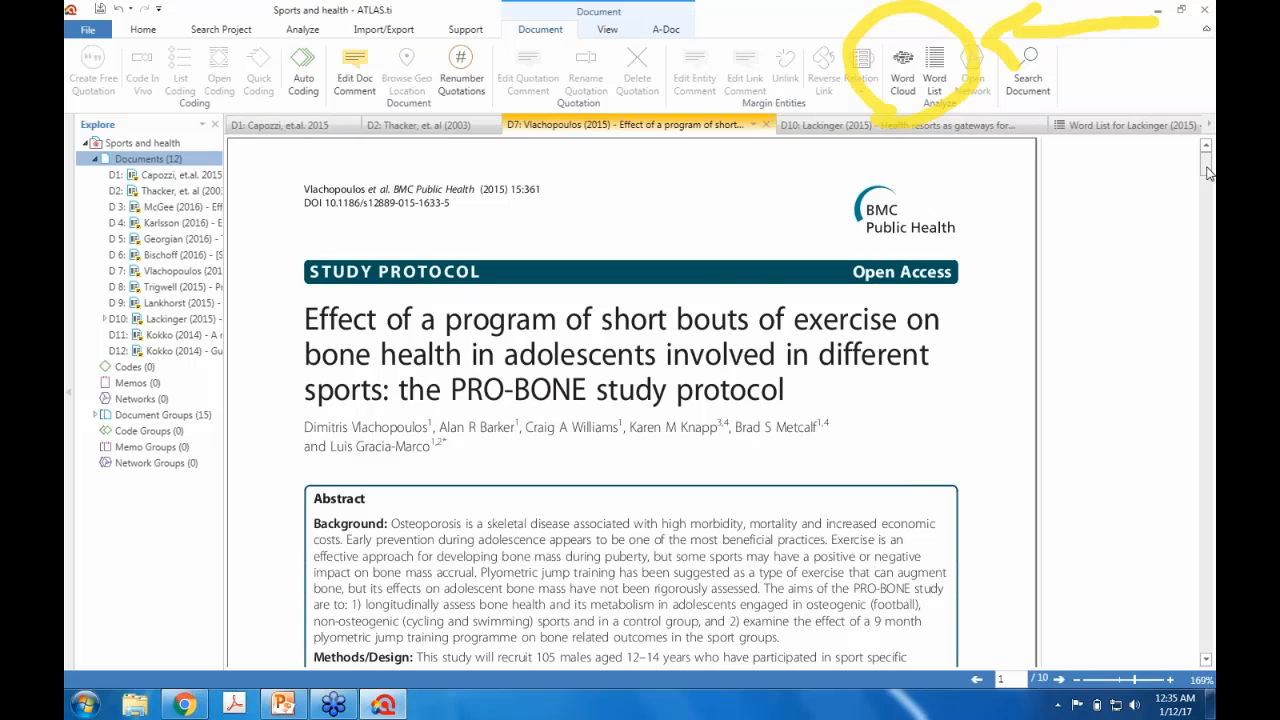
drag(1208, 170, 1211, 227)
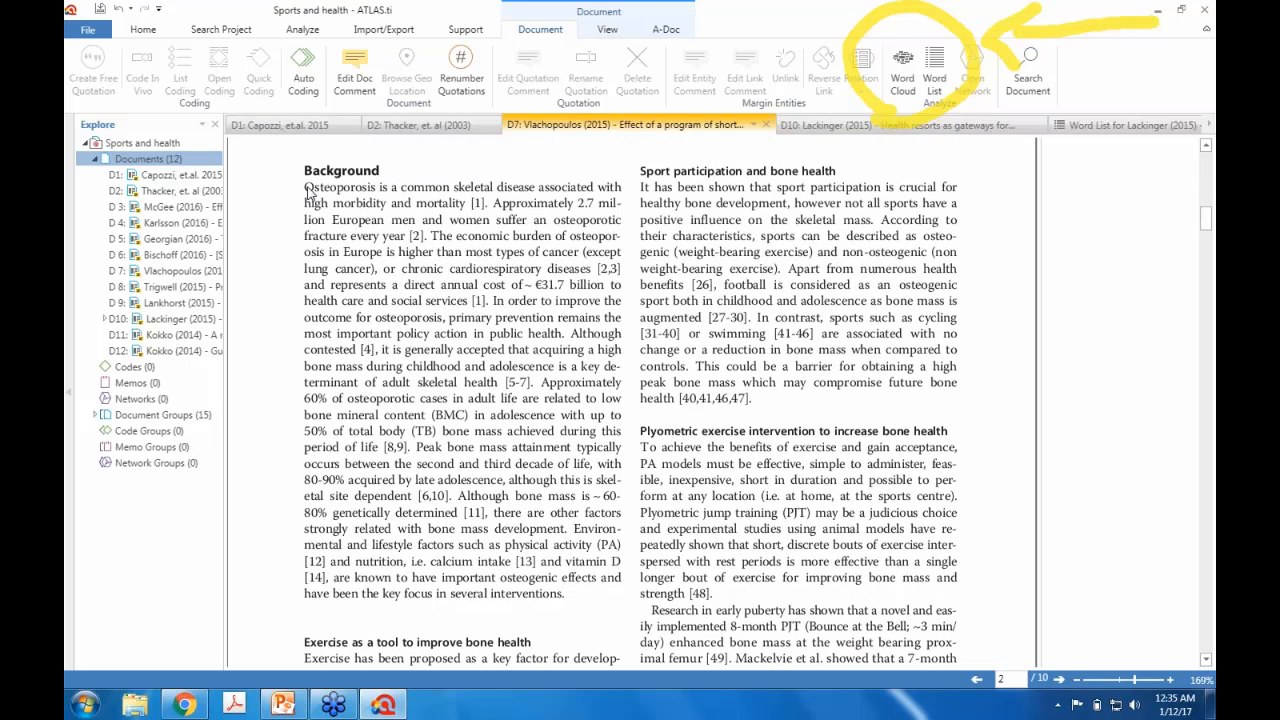
drag(306, 188, 466, 206)
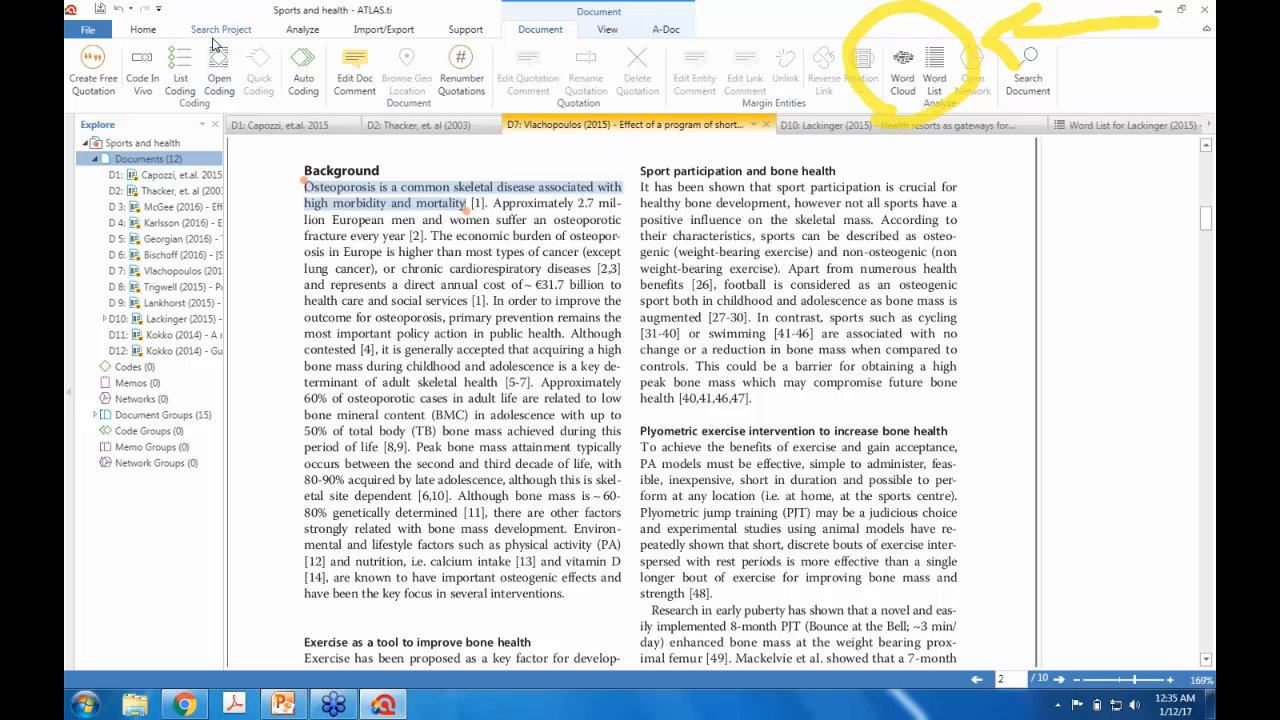
Code the selected osteoporosis passage with the new open code "Osteoporosis defined"
click(220, 74)
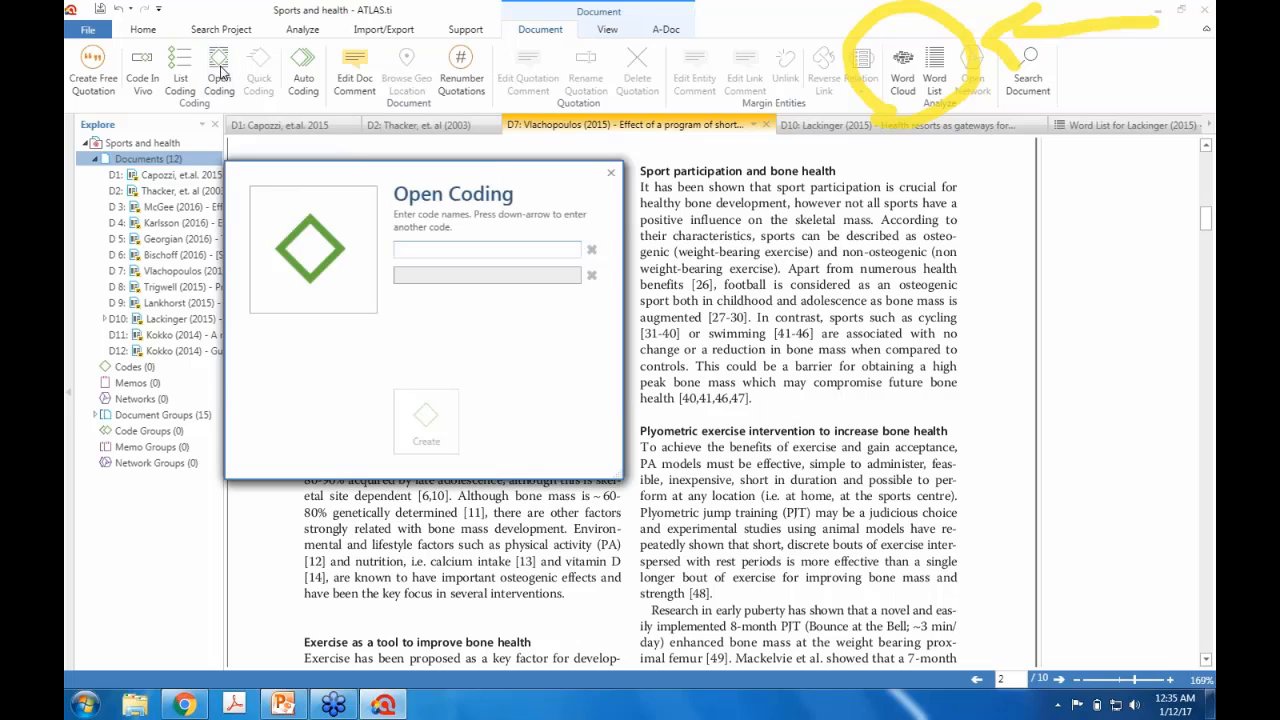
click(611, 173)
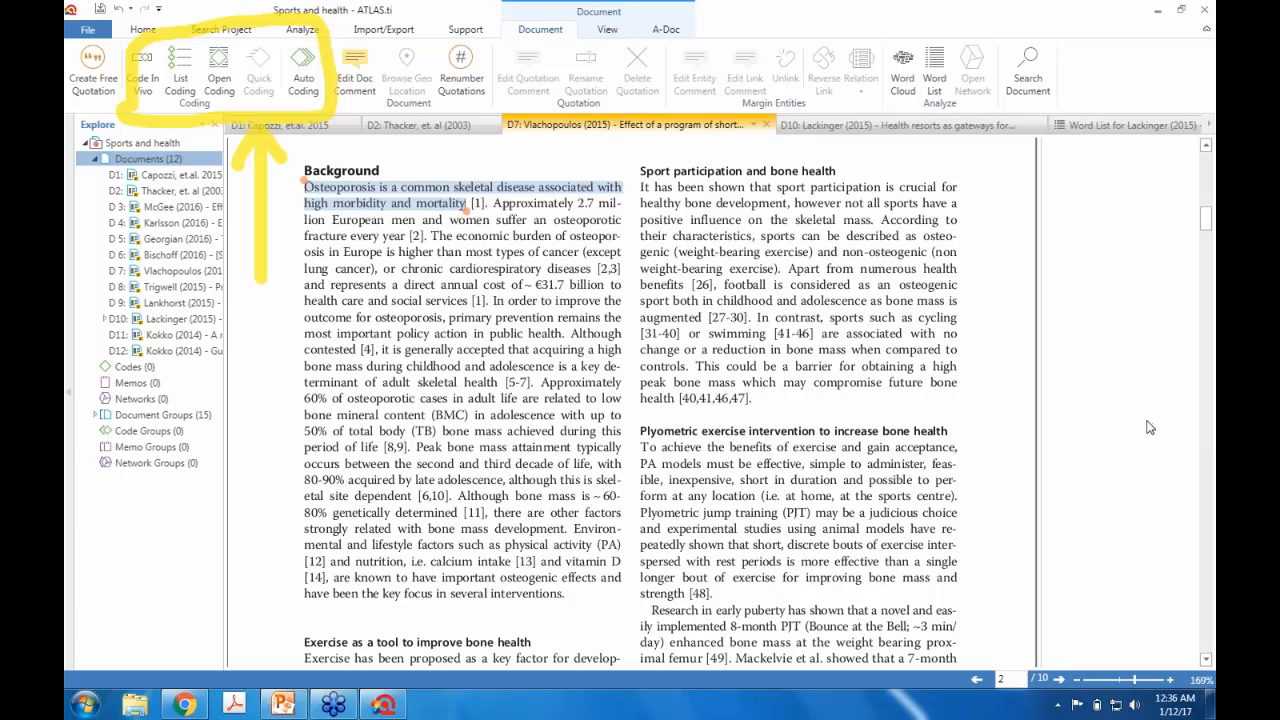
click(219, 80)
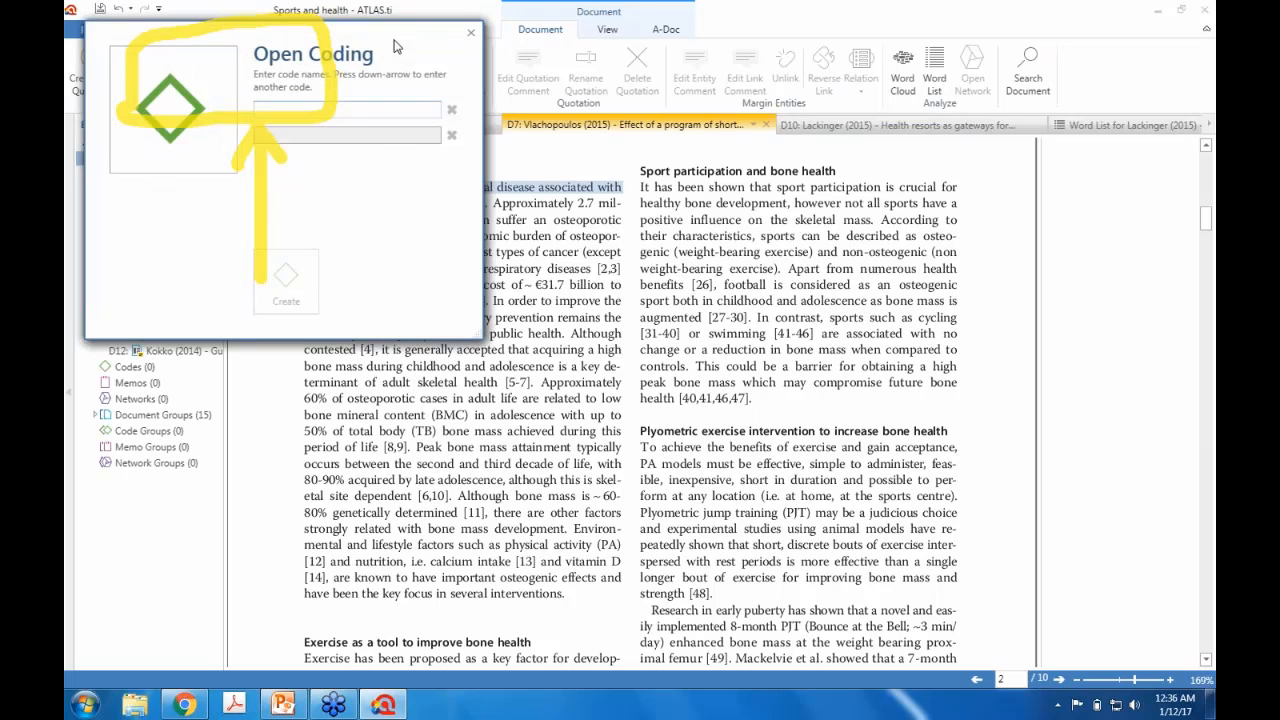
drag(401, 73, 527, 290)
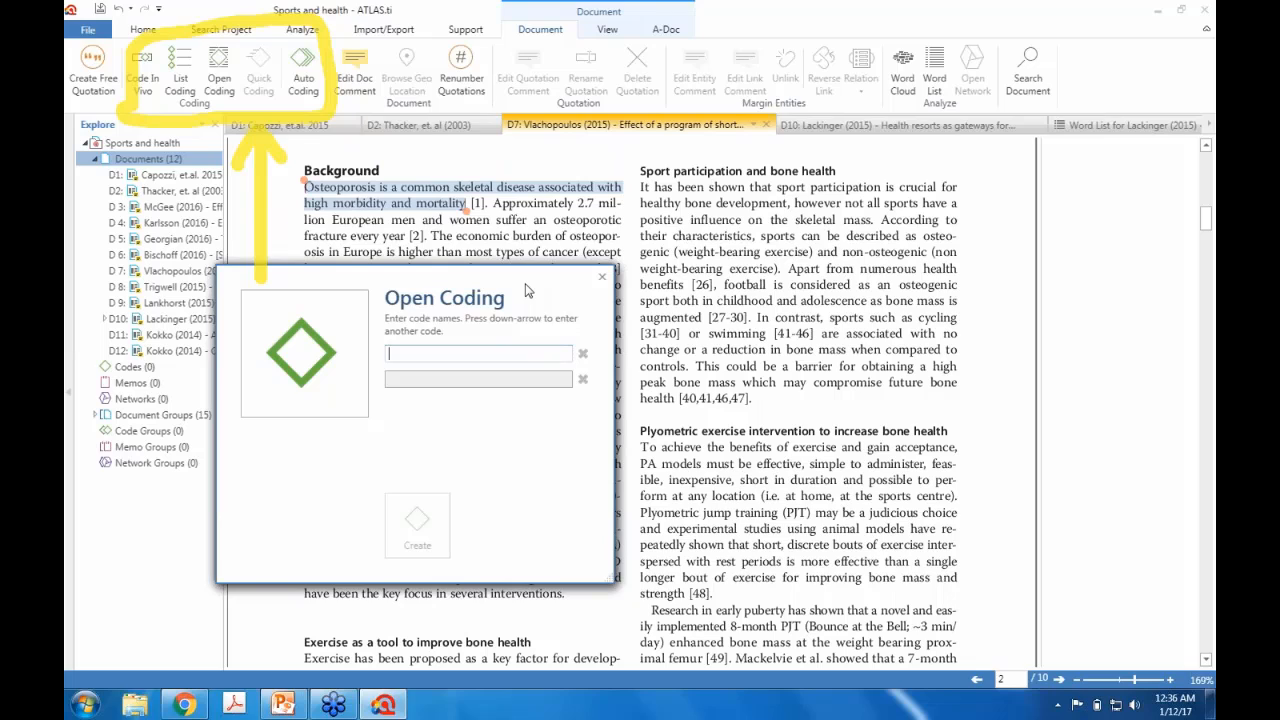
text(Osteopo)
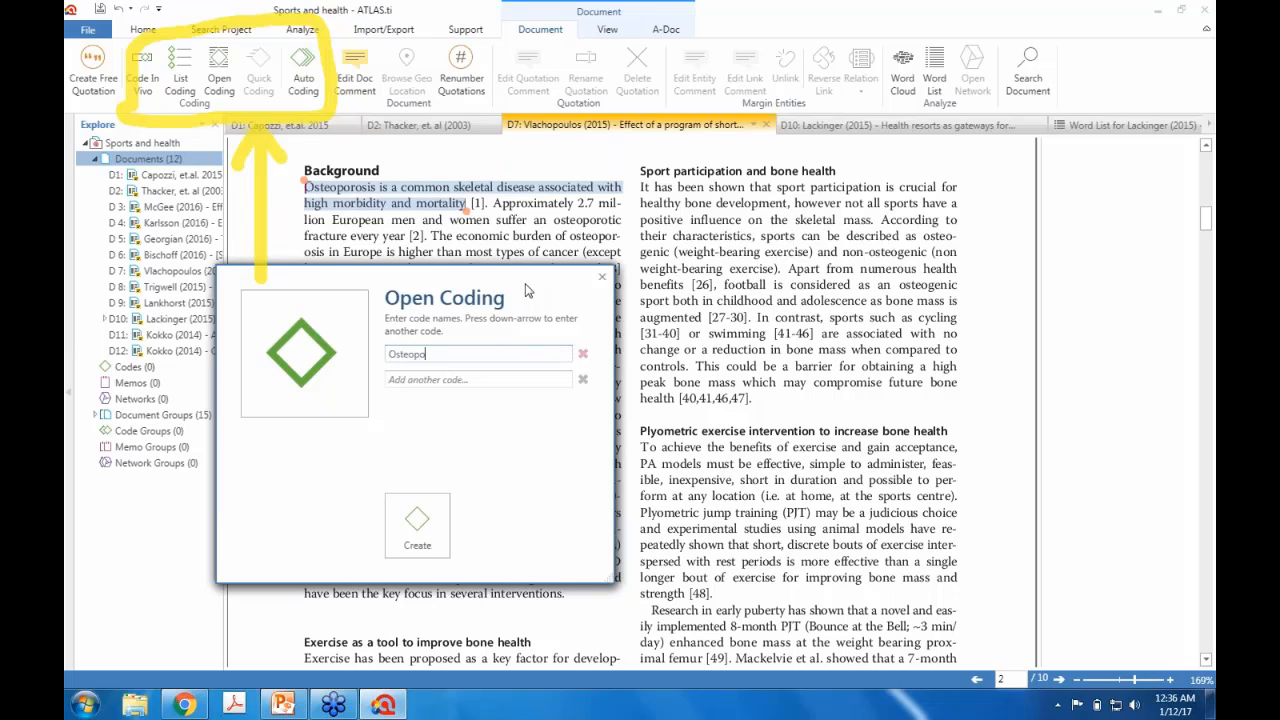
text(rosis defined)
click(402, 530)
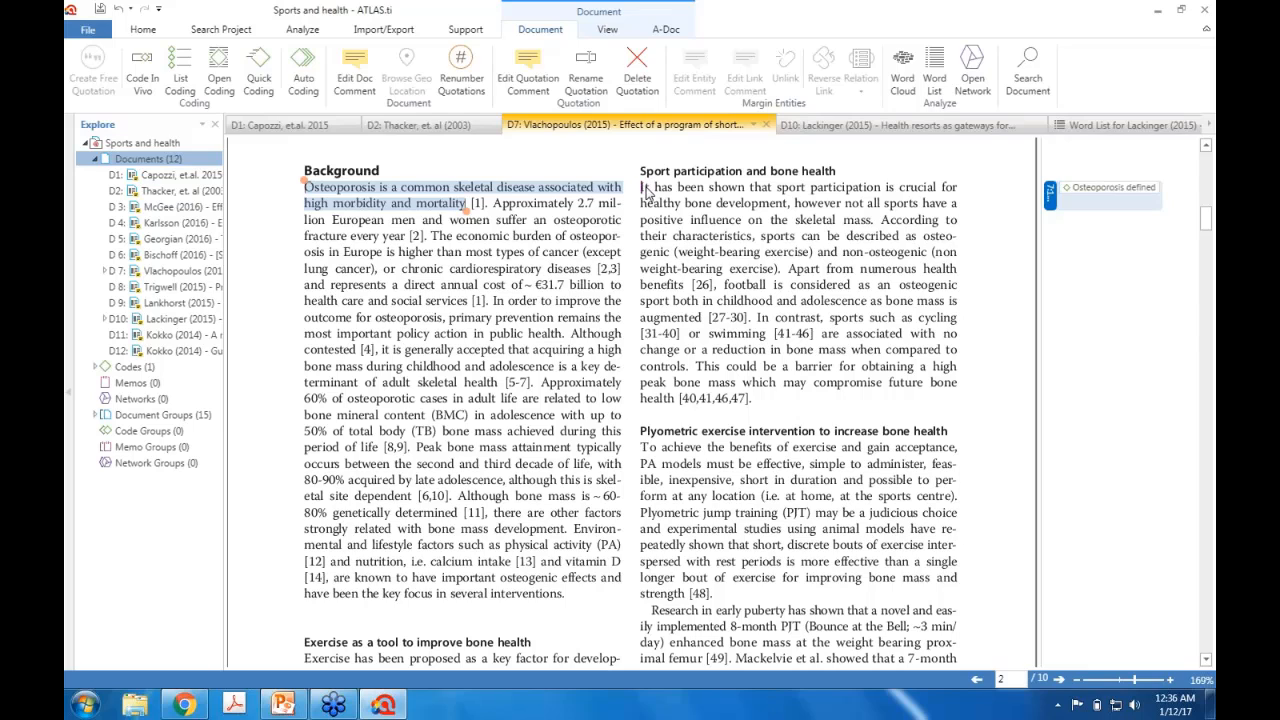
Code the D7 passage from "It has been shown that sport participation" through "skeletal mass" with the new code "Benefit: bone health"
mouse_move(642, 188)
mouse_down()
mouse_move(765, 218)
mouse_move(880, 222)
mouse_up()
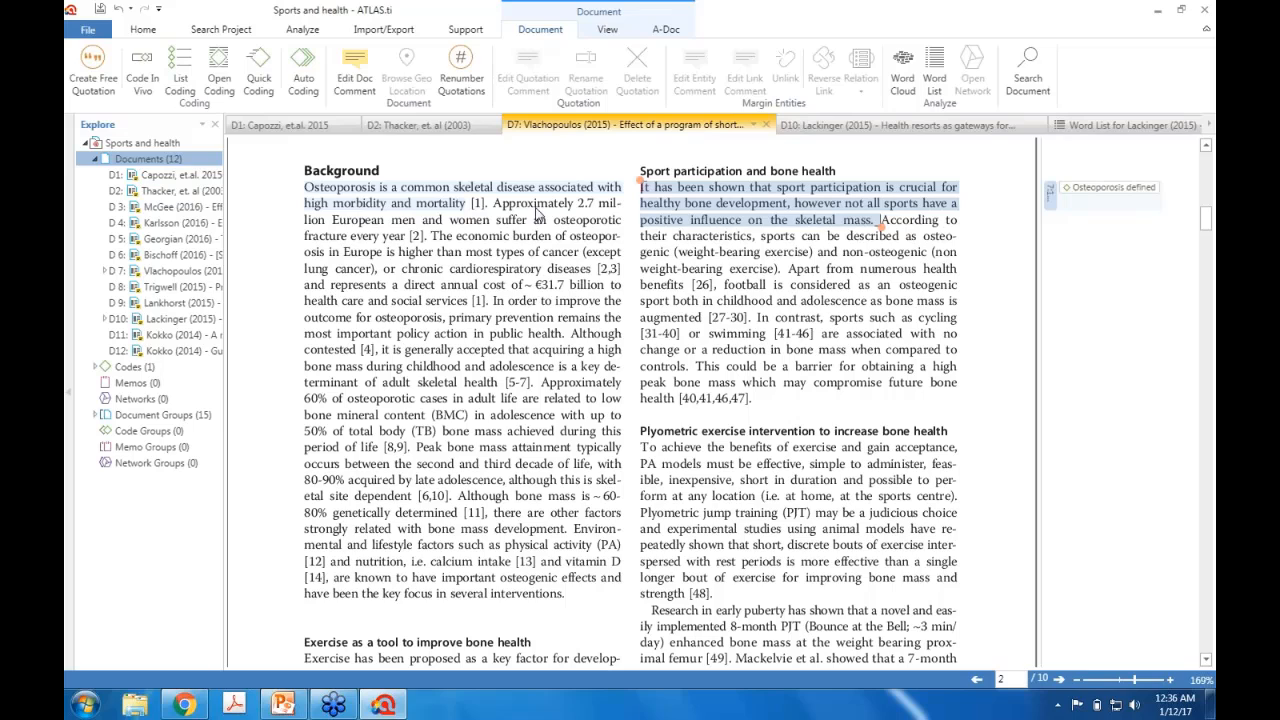
click(223, 86)
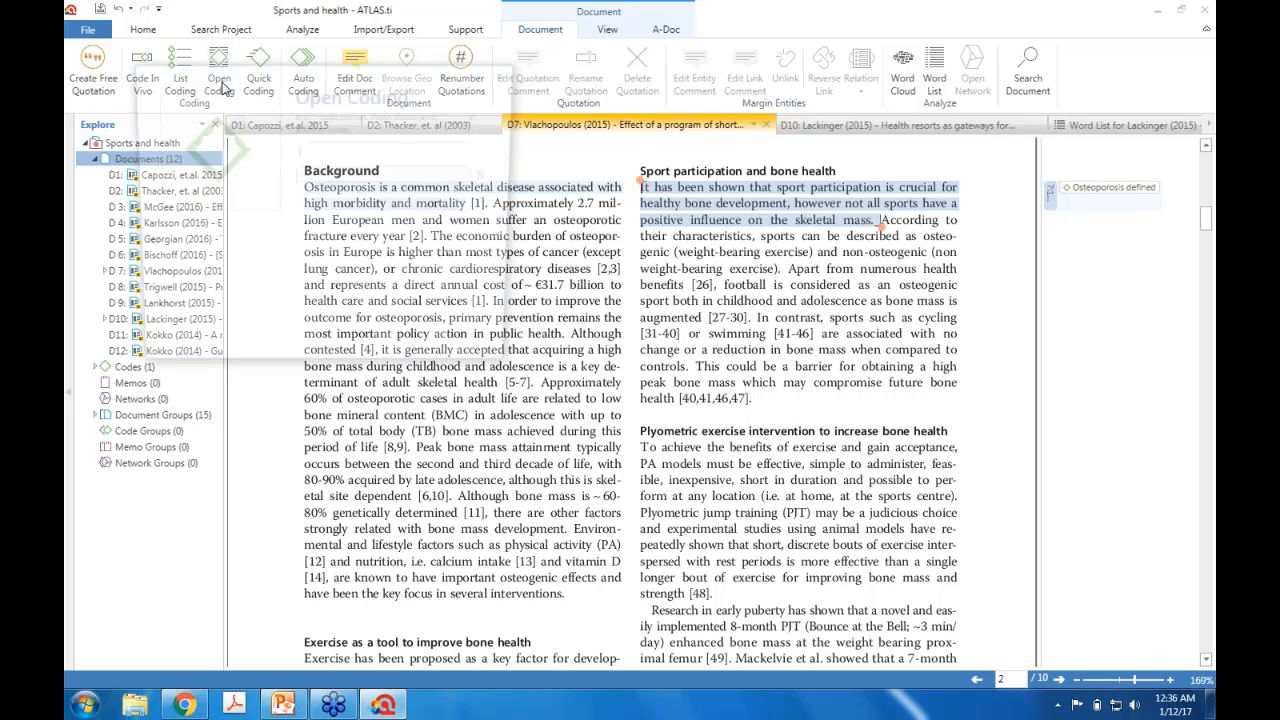
text(Be)
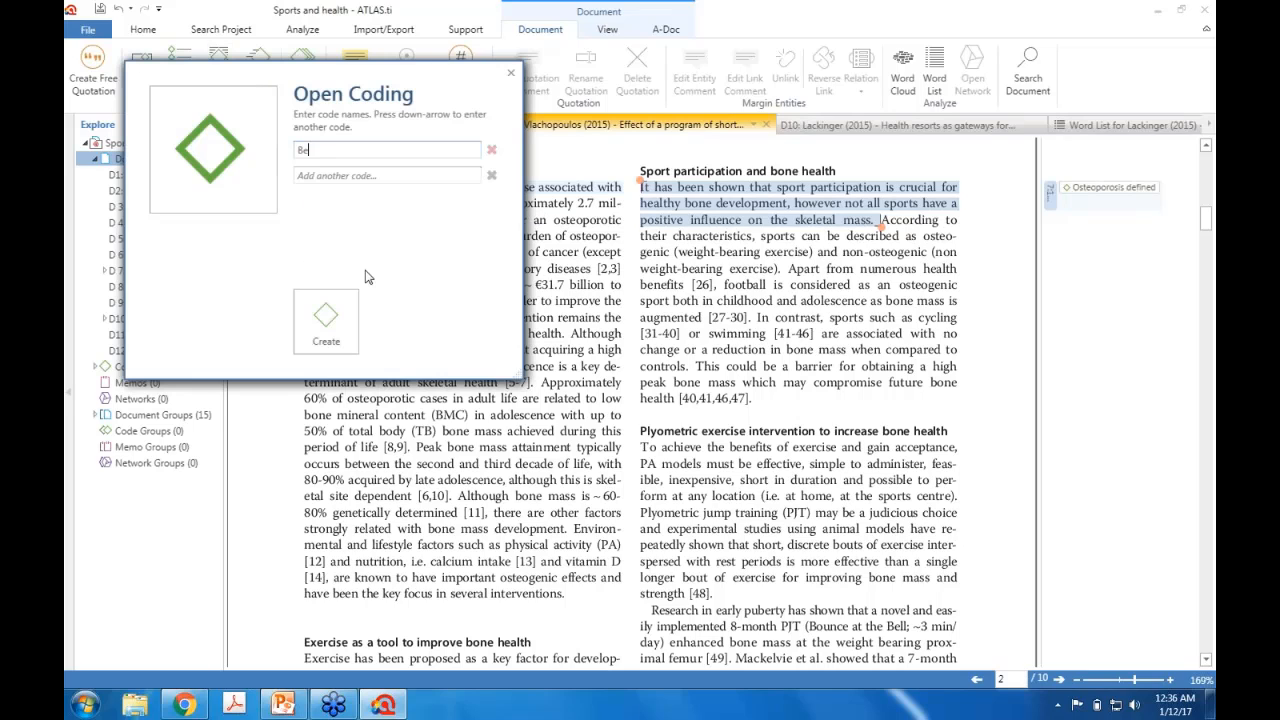
text(nefit: bone health)
click(330, 326)
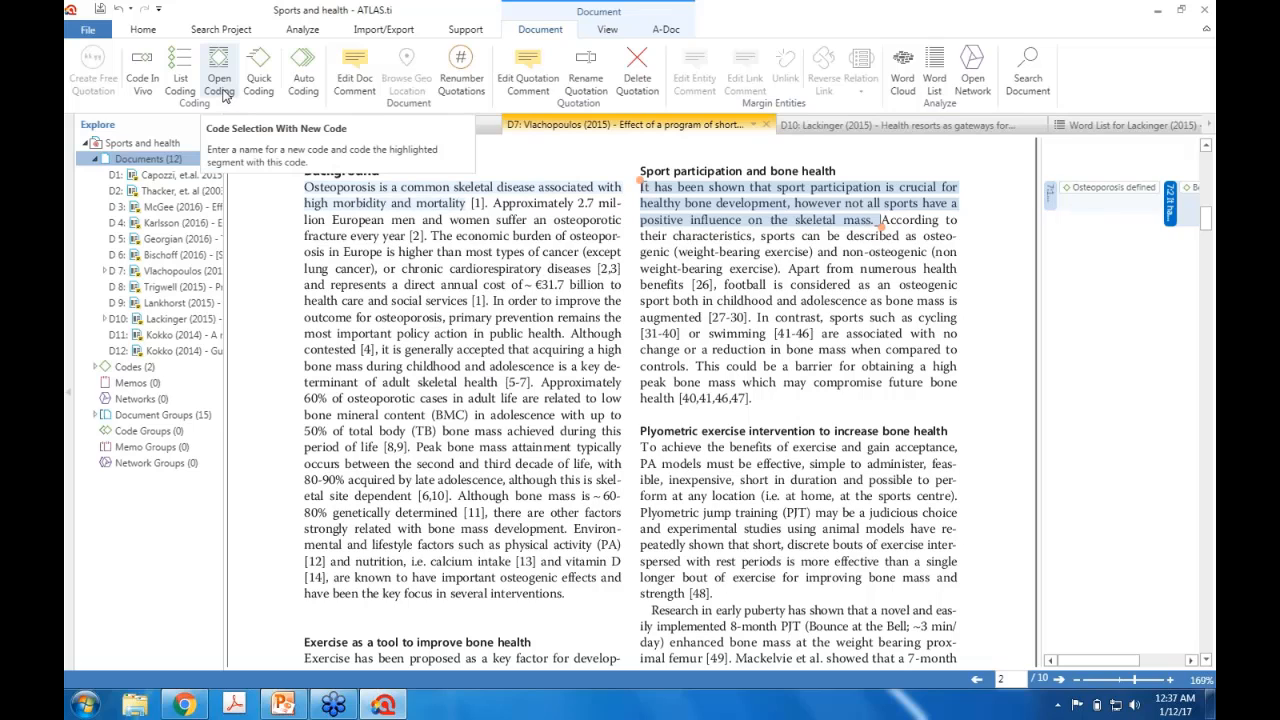
Expand the project's code list and widen the explorer area so that full code and document names fit
click(96, 368)
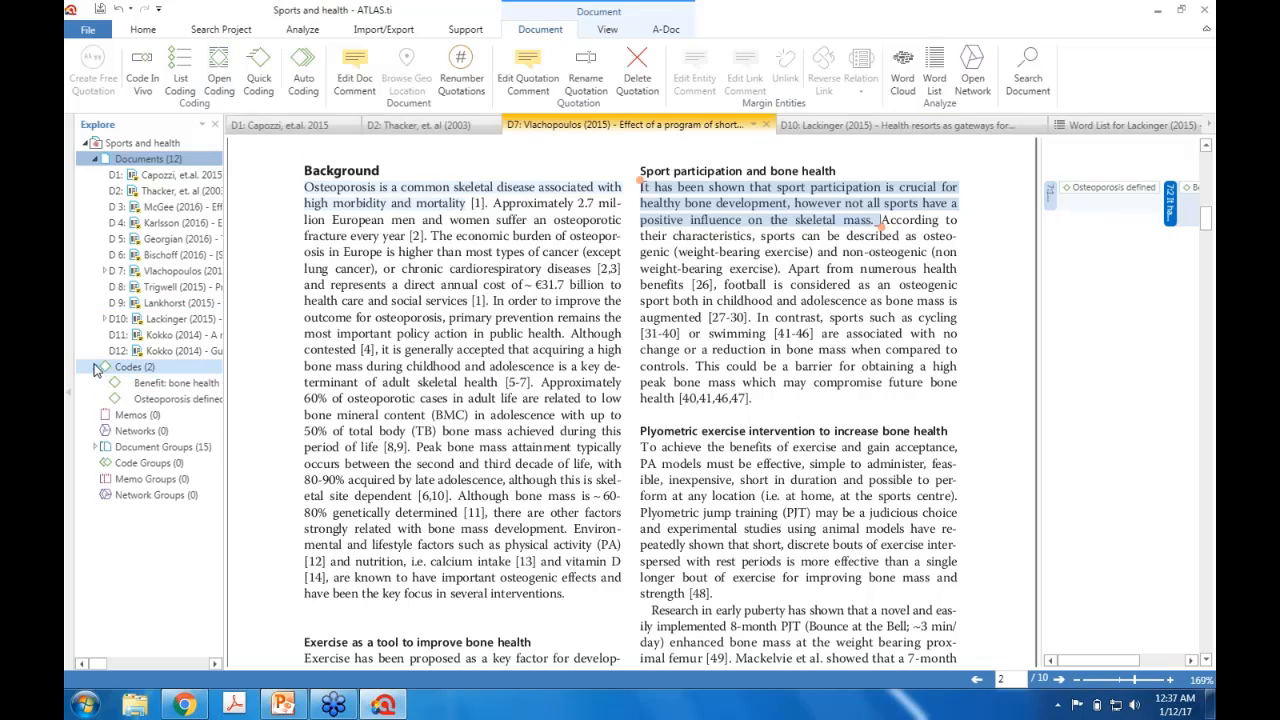
click(185, 399)
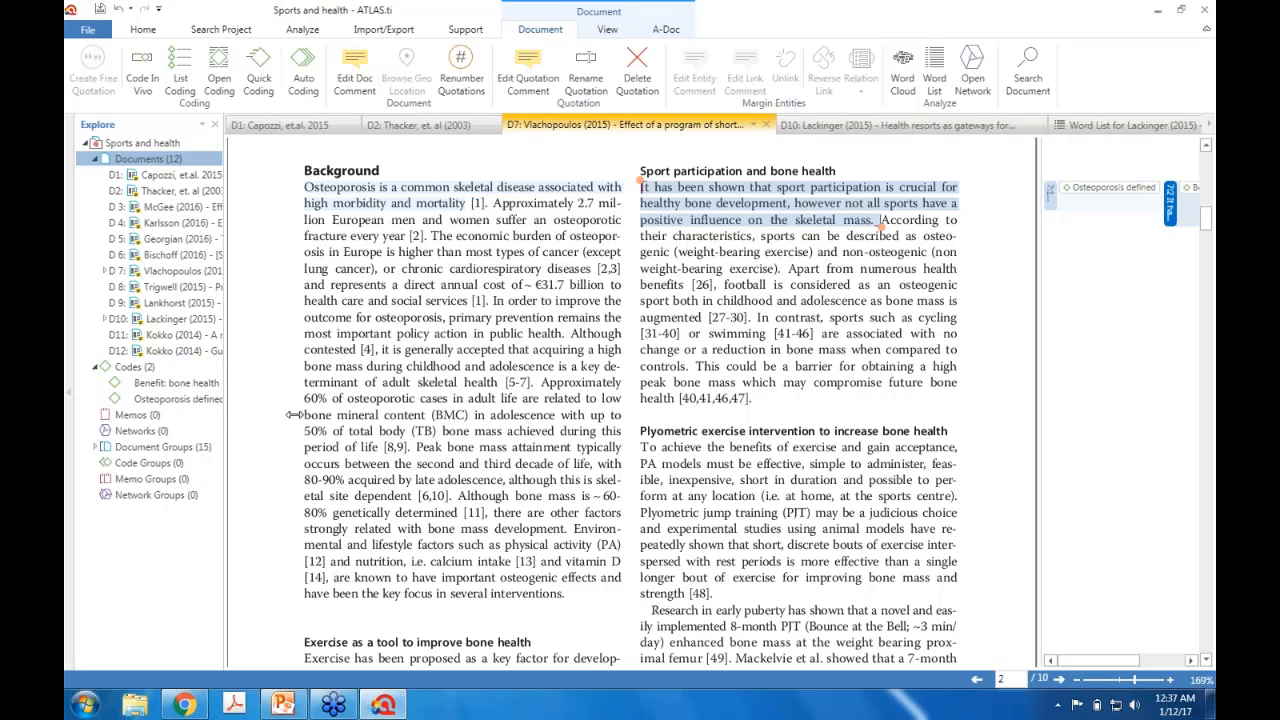
drag(294, 414, 388, 414)
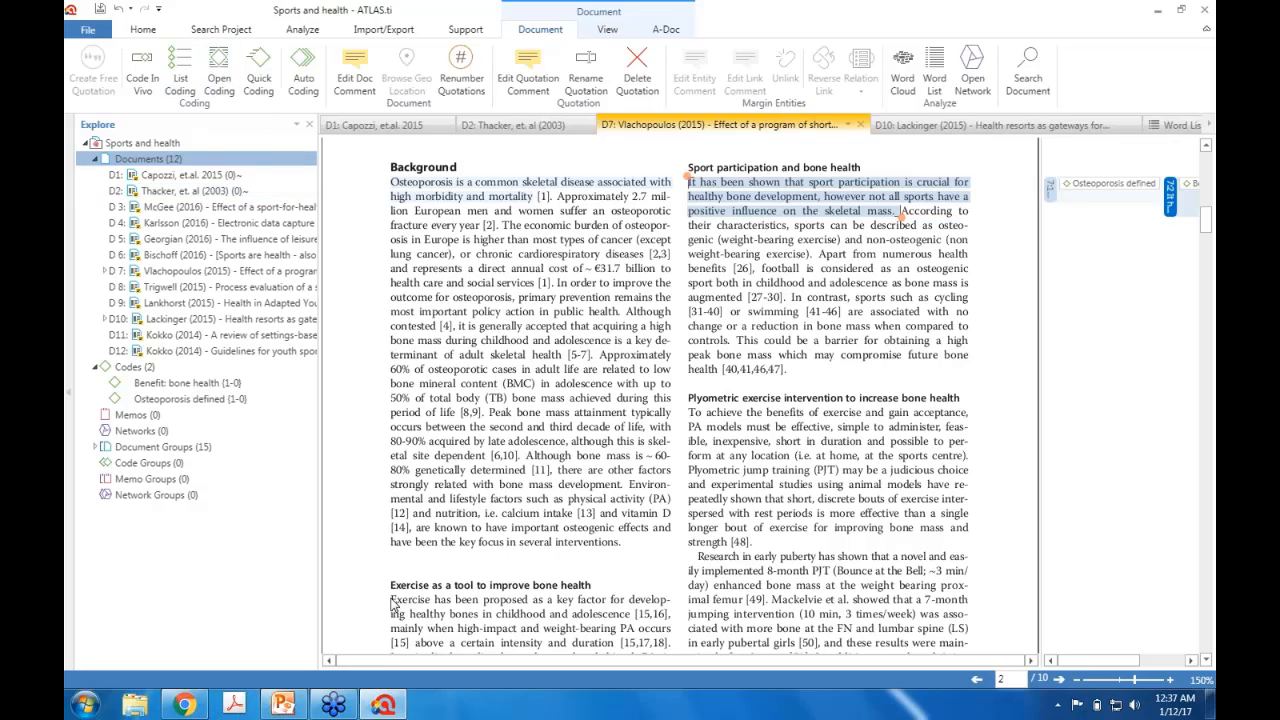
Apply the existing code "Benefit: bone health" to the passage from "Exercise has been proposed" through "weight-bearing PA occurs"
drag(391, 601, 670, 628)
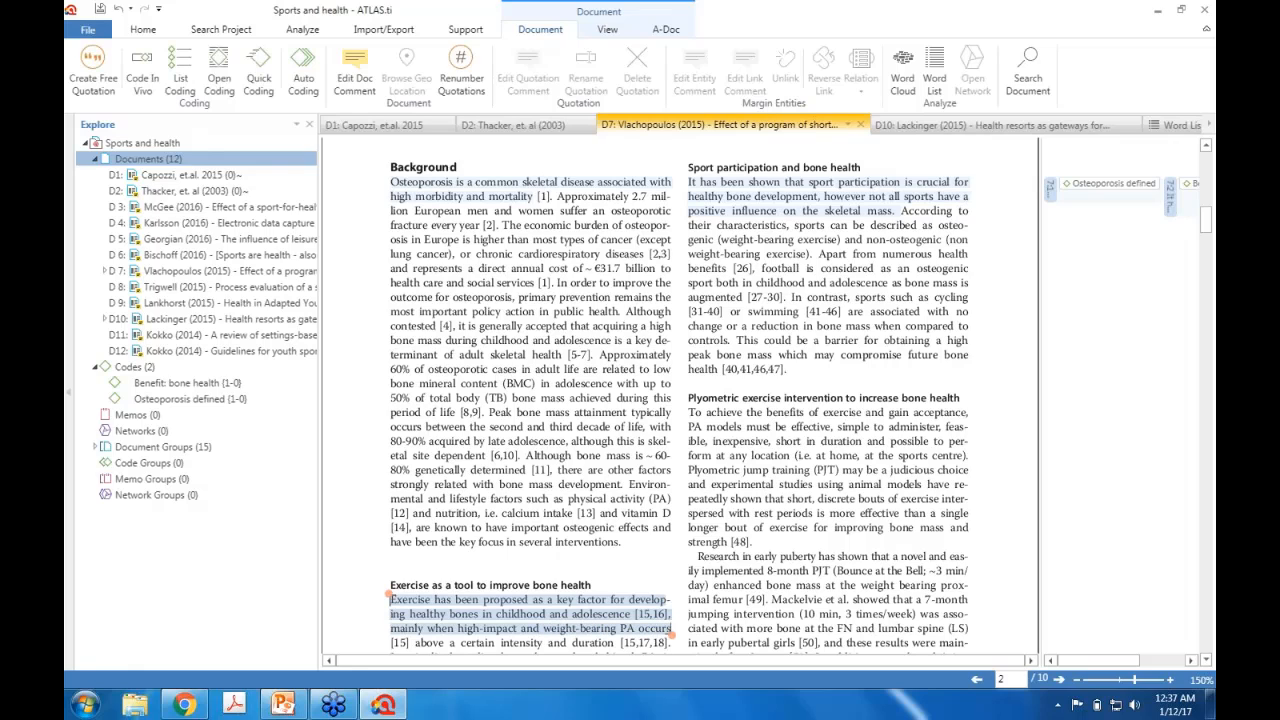
click(213, 386)
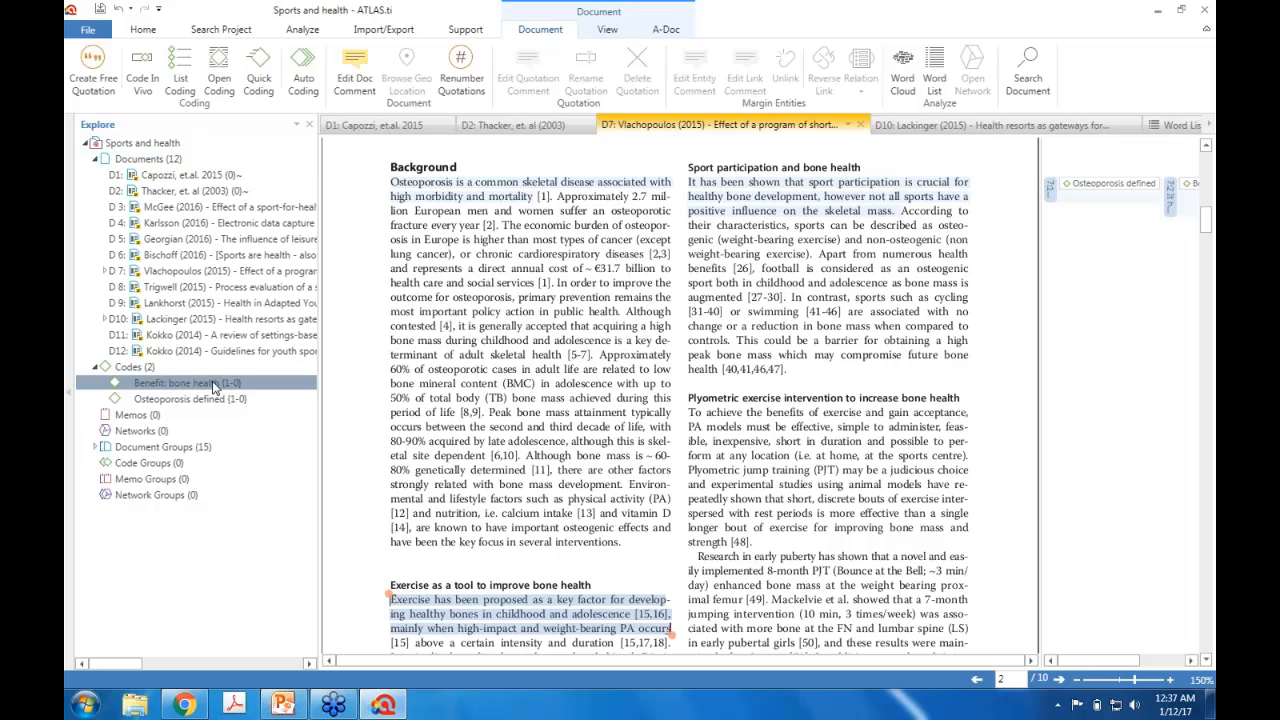
mouse_move(213, 386)
mouse_down()
mouse_move(260, 388)
mouse_move(349, 450)
mouse_move(427, 522)
mouse_move(471, 609)
mouse_up()
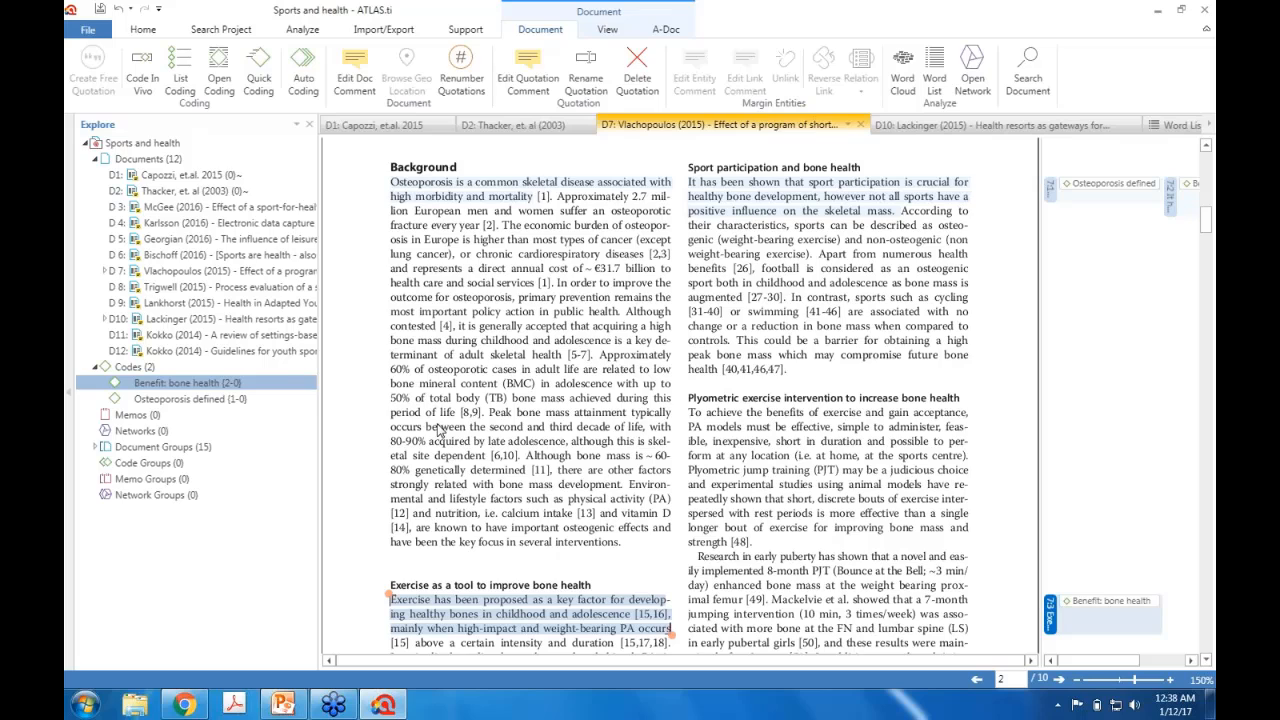
Start a set of new free codes with the names "2.1 Introduction" and "2.2 Concept of sports v health"
click(150, 36)
click(150, 76)
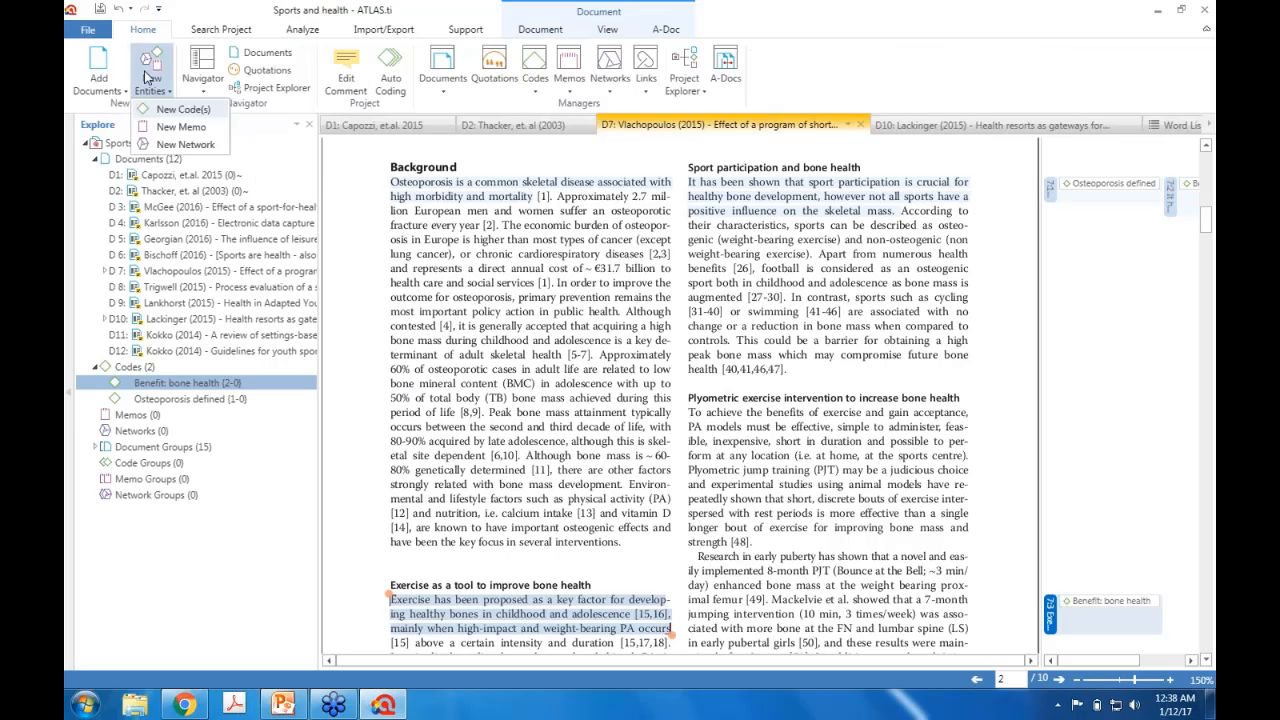
click(170, 114)
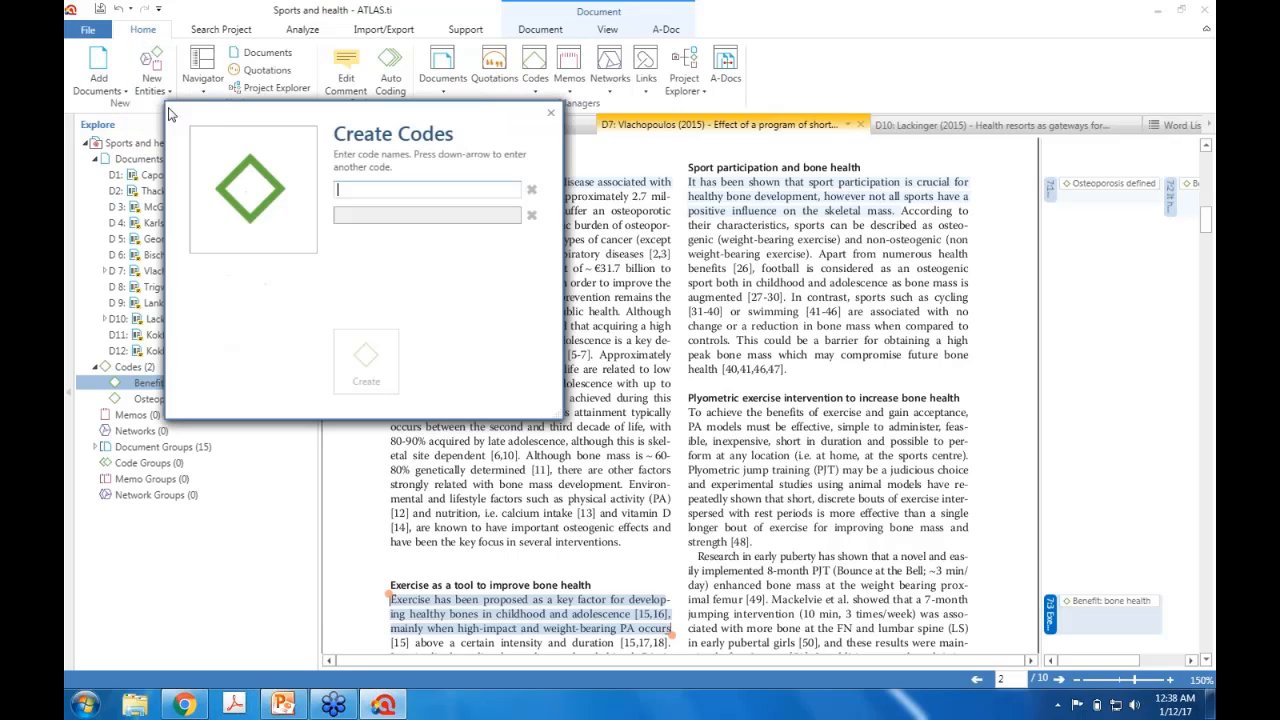
text(2)
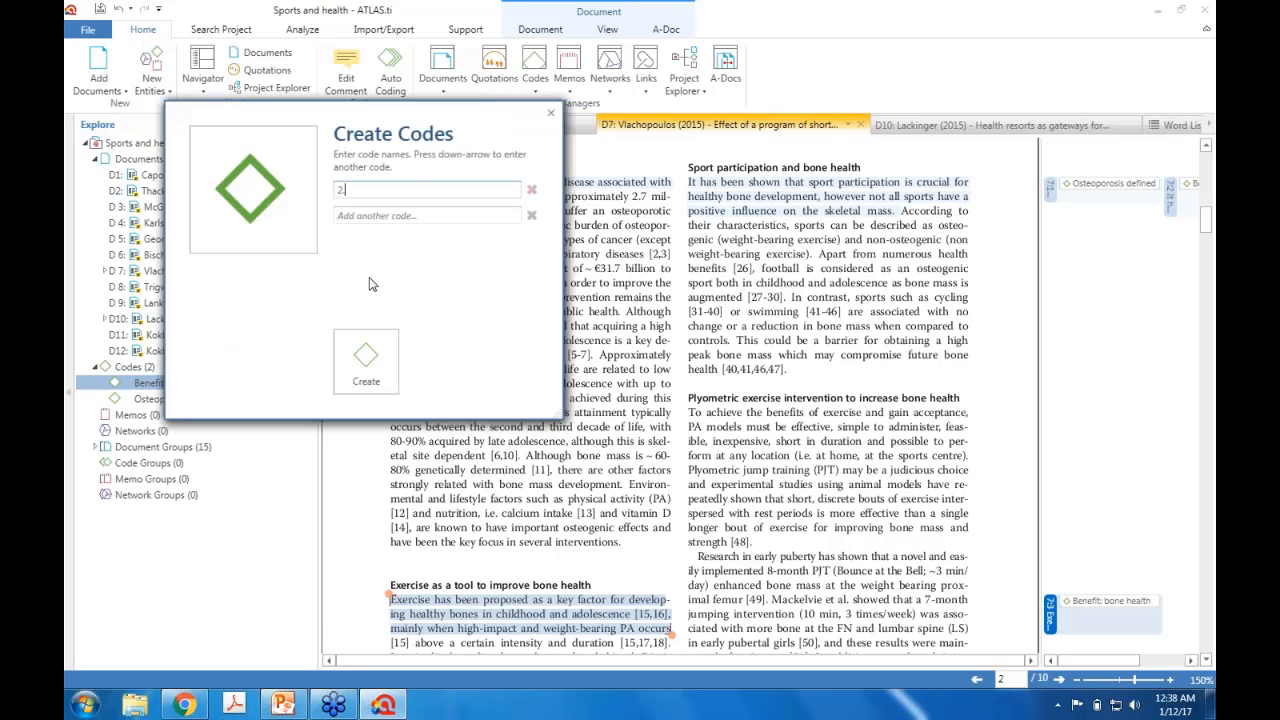
text(.1 Introduction)
key(Down)
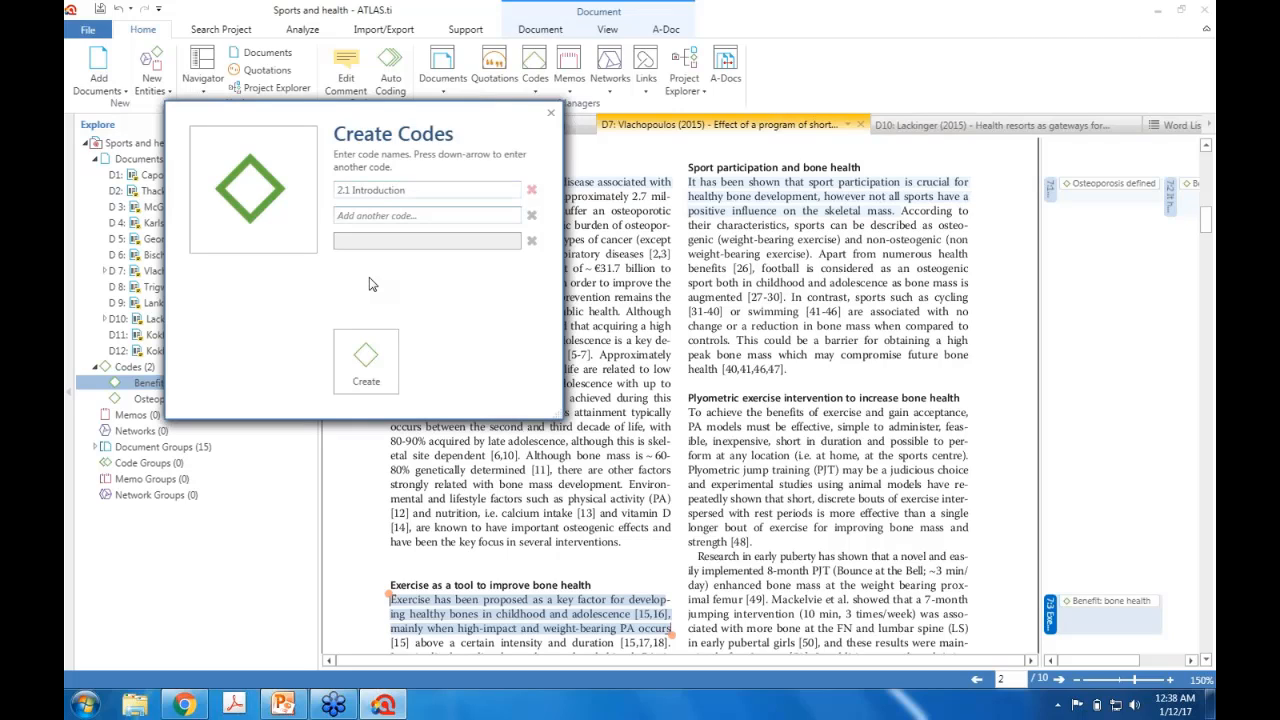
text(2.2 Concept)
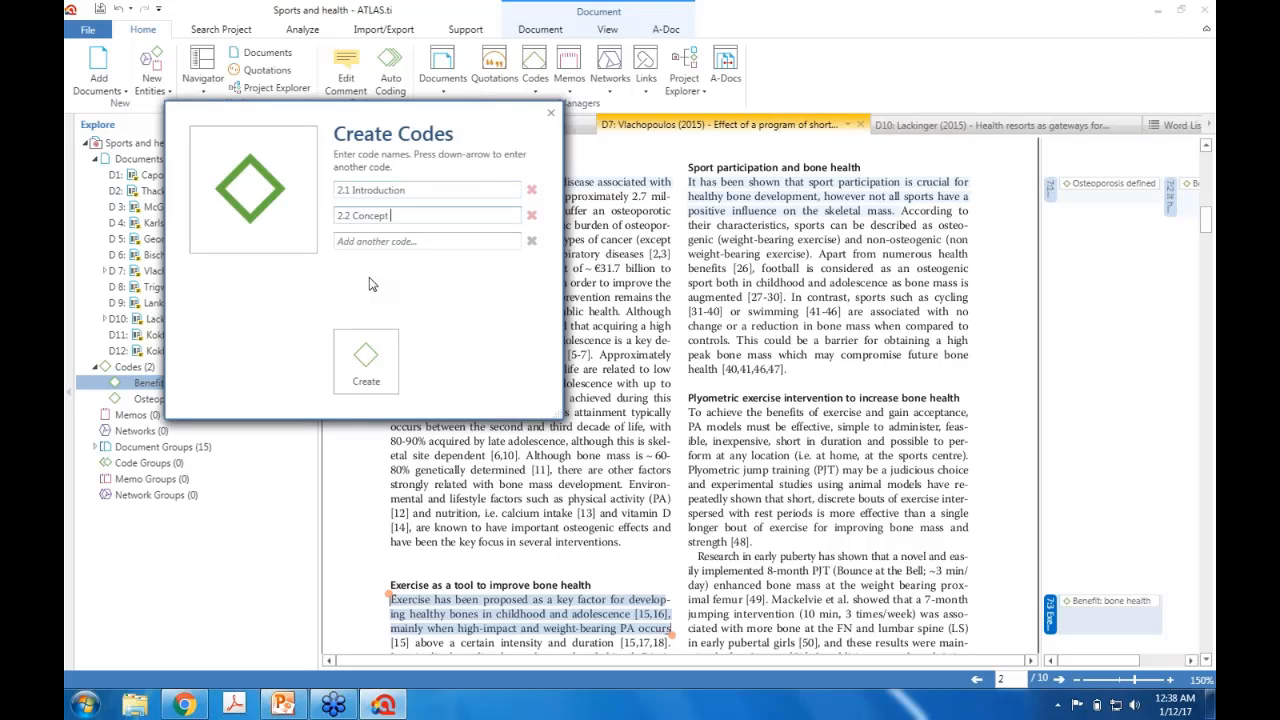
text( of sports v health)
Add "2.3 Issues in sports v health", "2.4 Benefits of sports" and "2.5 Conclusion" to the new code names and create the codes
key(Down)
text(2.3)
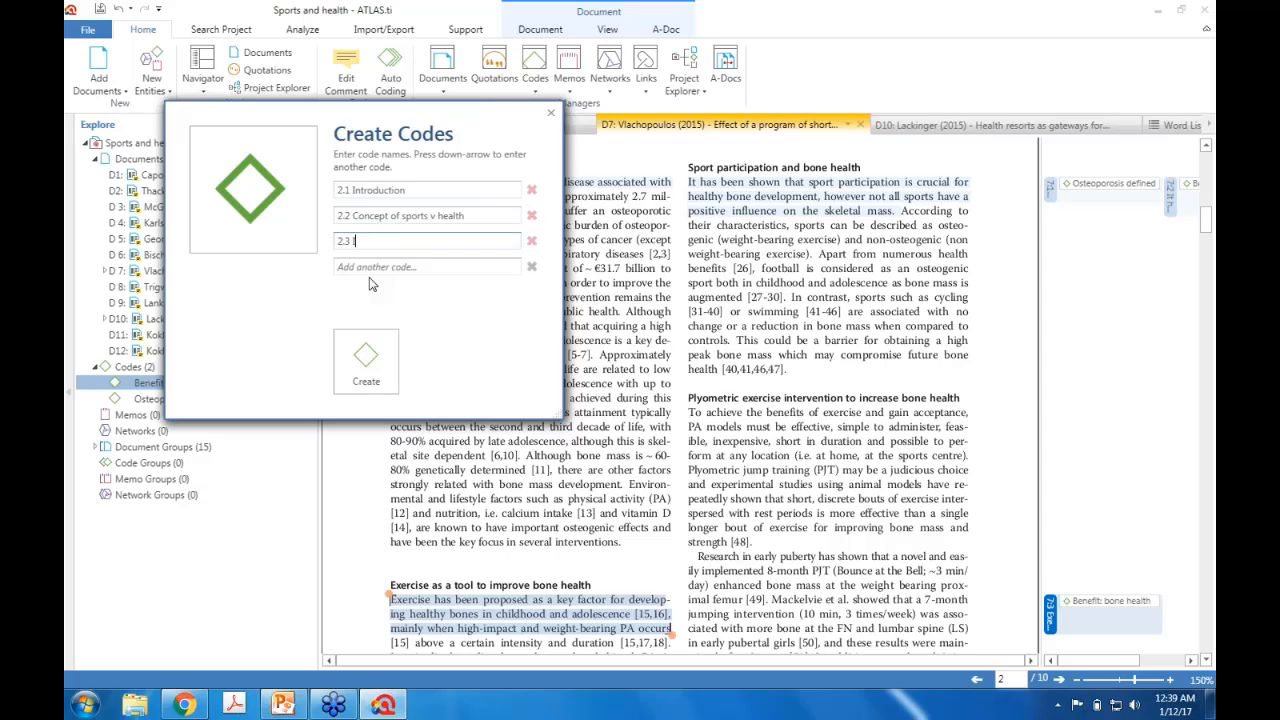
text( Issues in sports v health)
key(Down)
text(2.4)
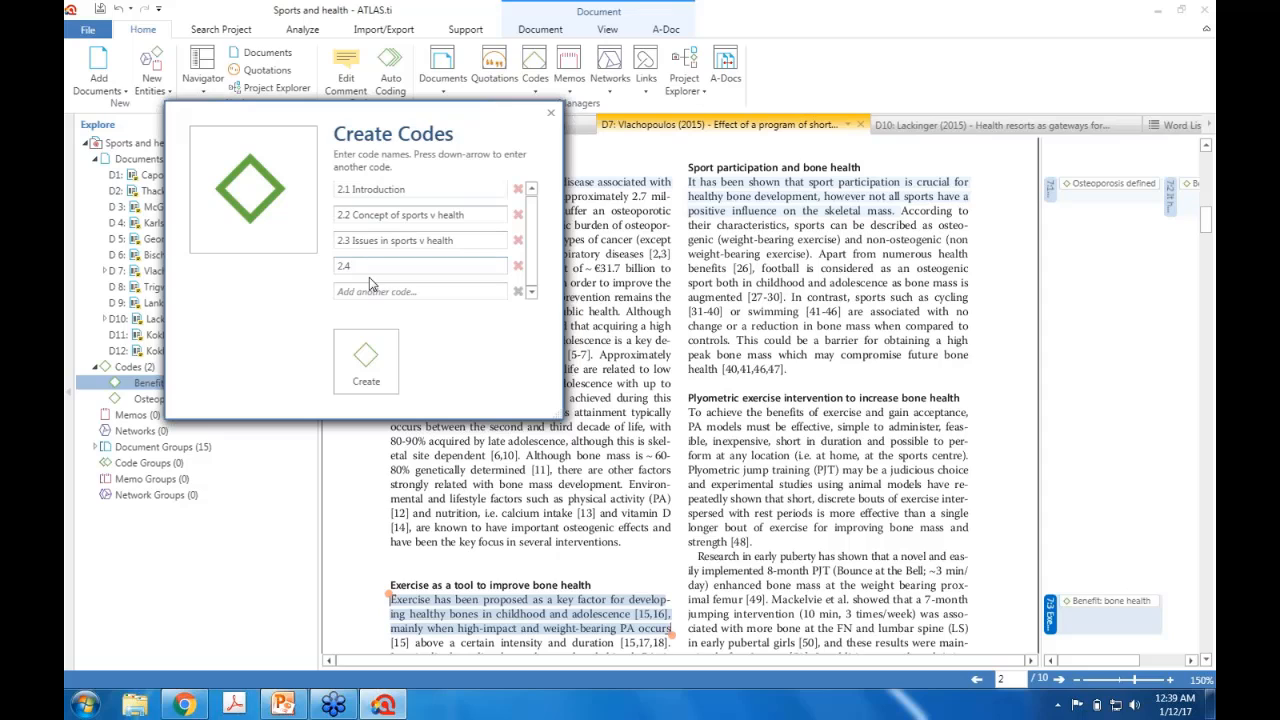
text( Benefits of sports)
key(Down)
text(2)
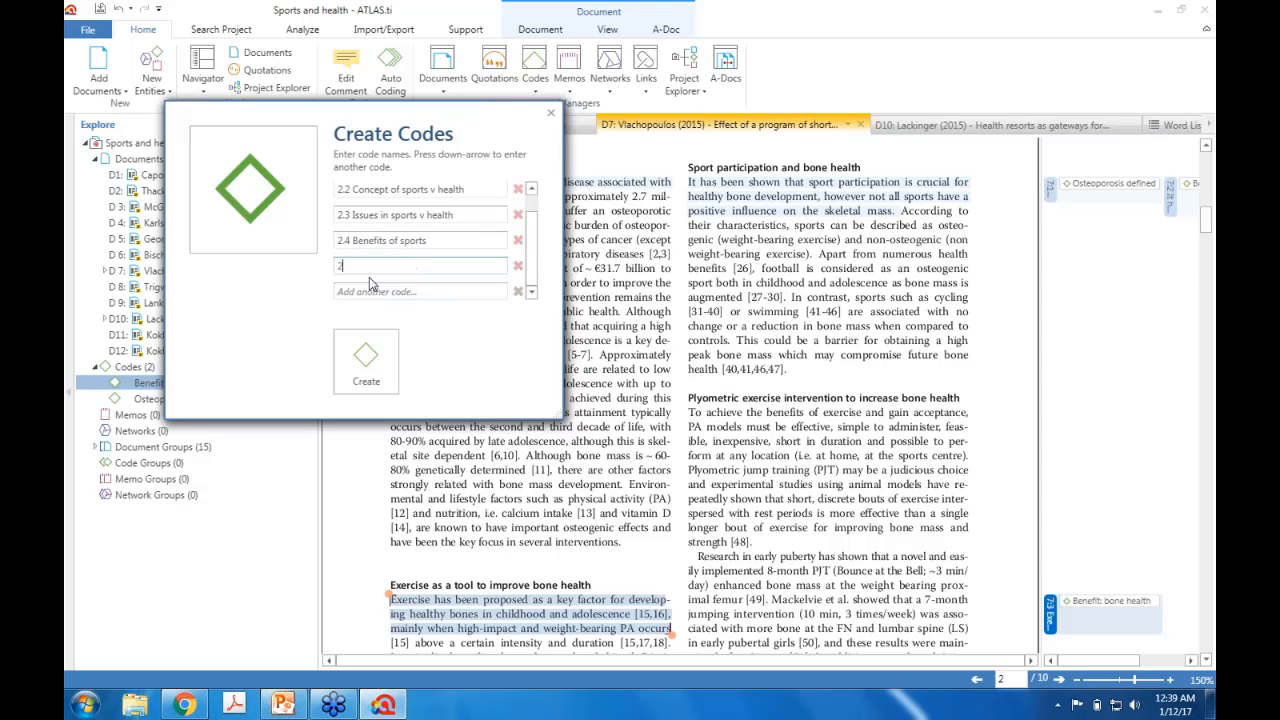
text(.5 Conclusion)
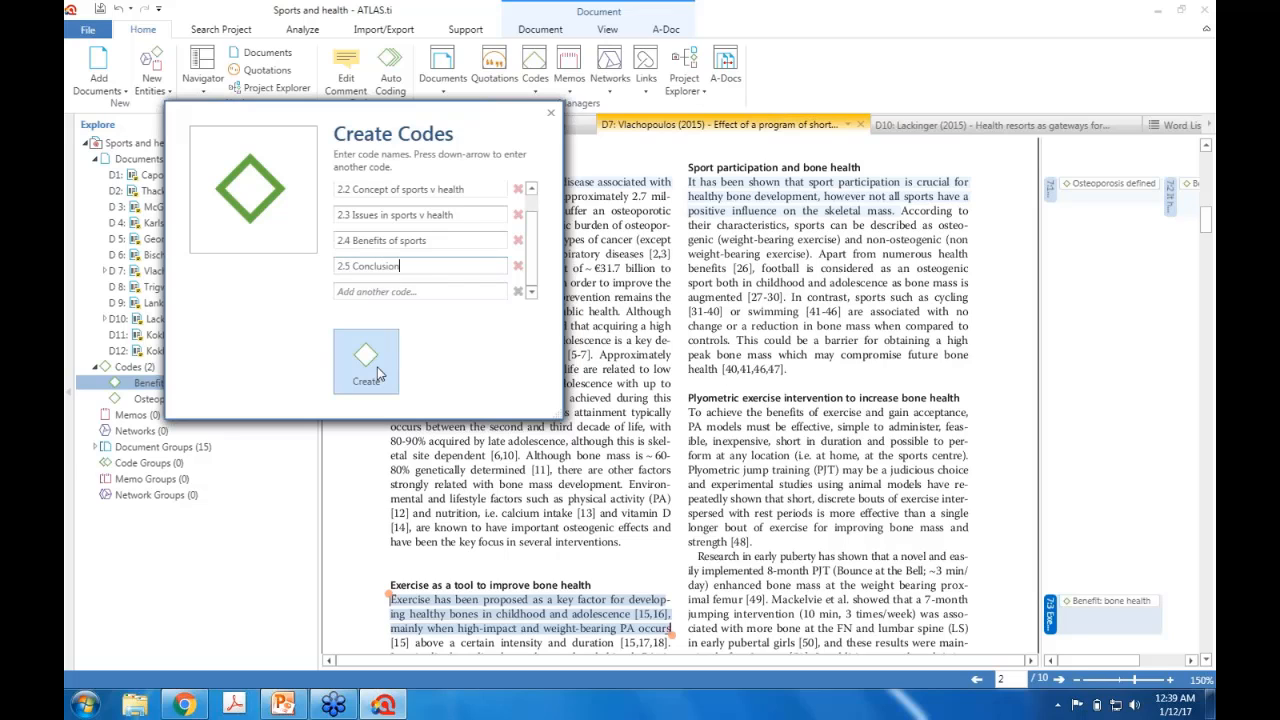
click(377, 367)
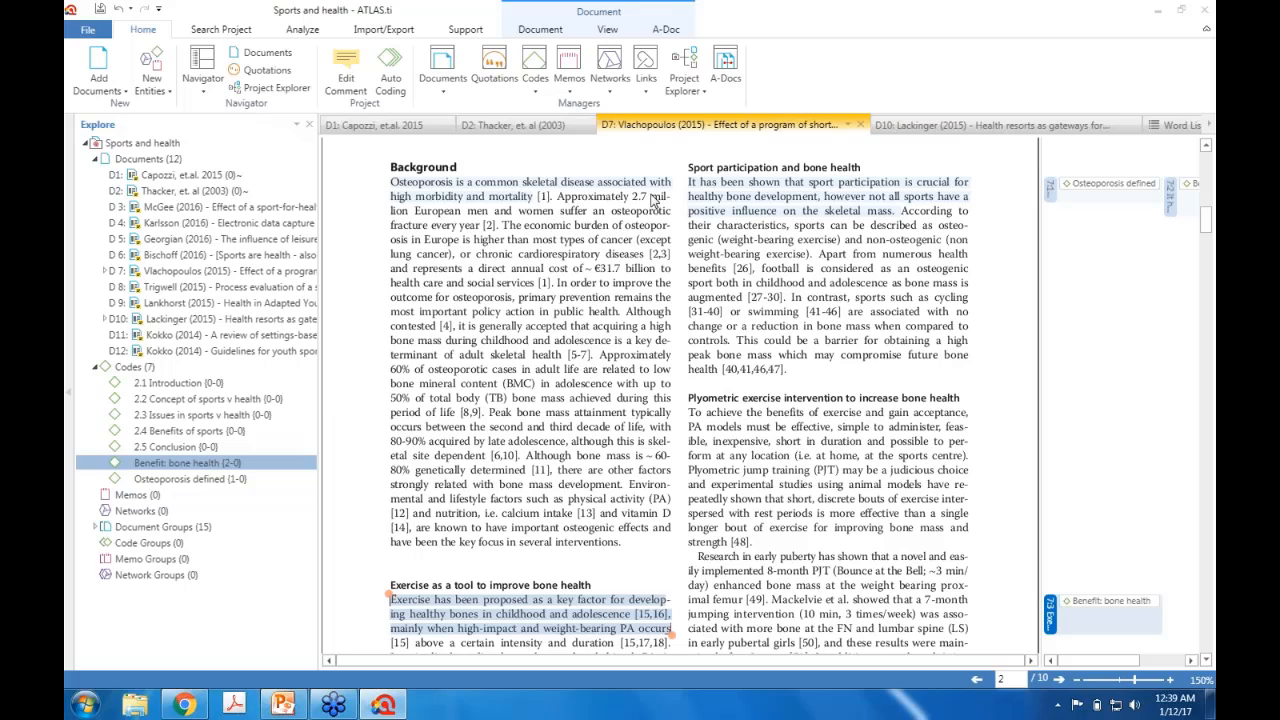
Code the Background passage from "Environmental and lifestyle factors" through "several interventions" with "2.1 Introduction"
click(910, 205)
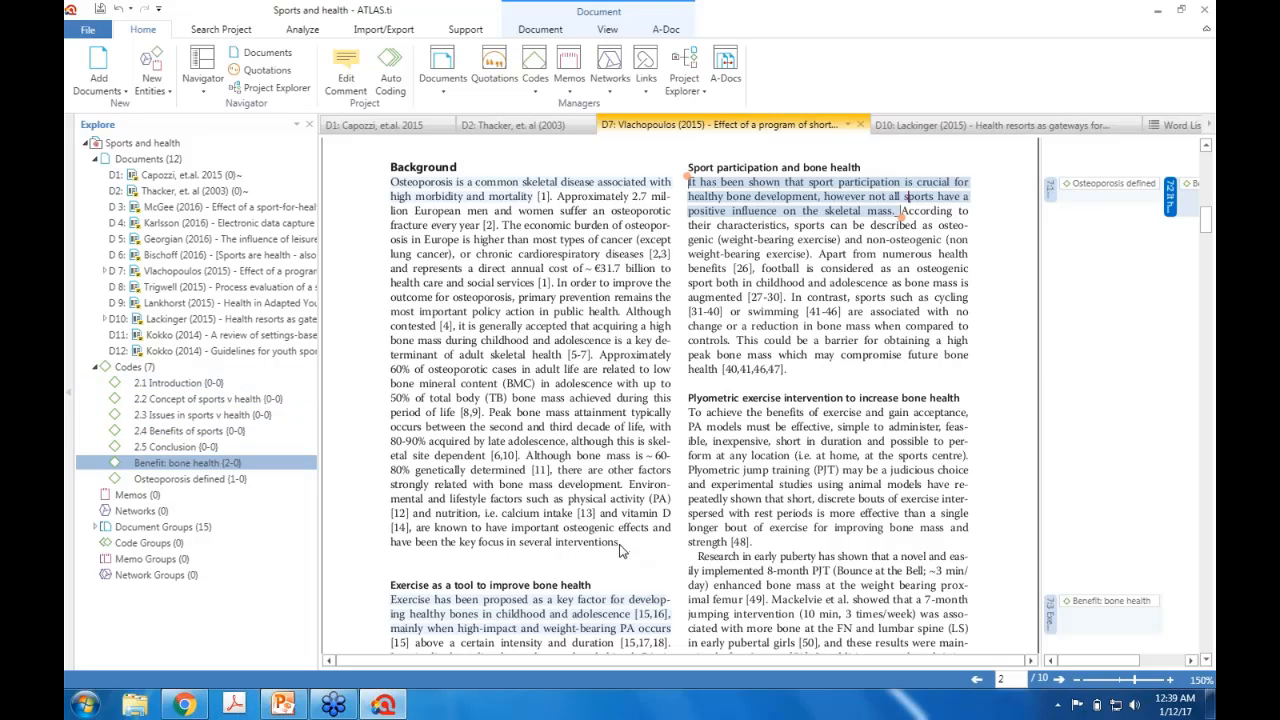
drag(622, 542, 630, 484)
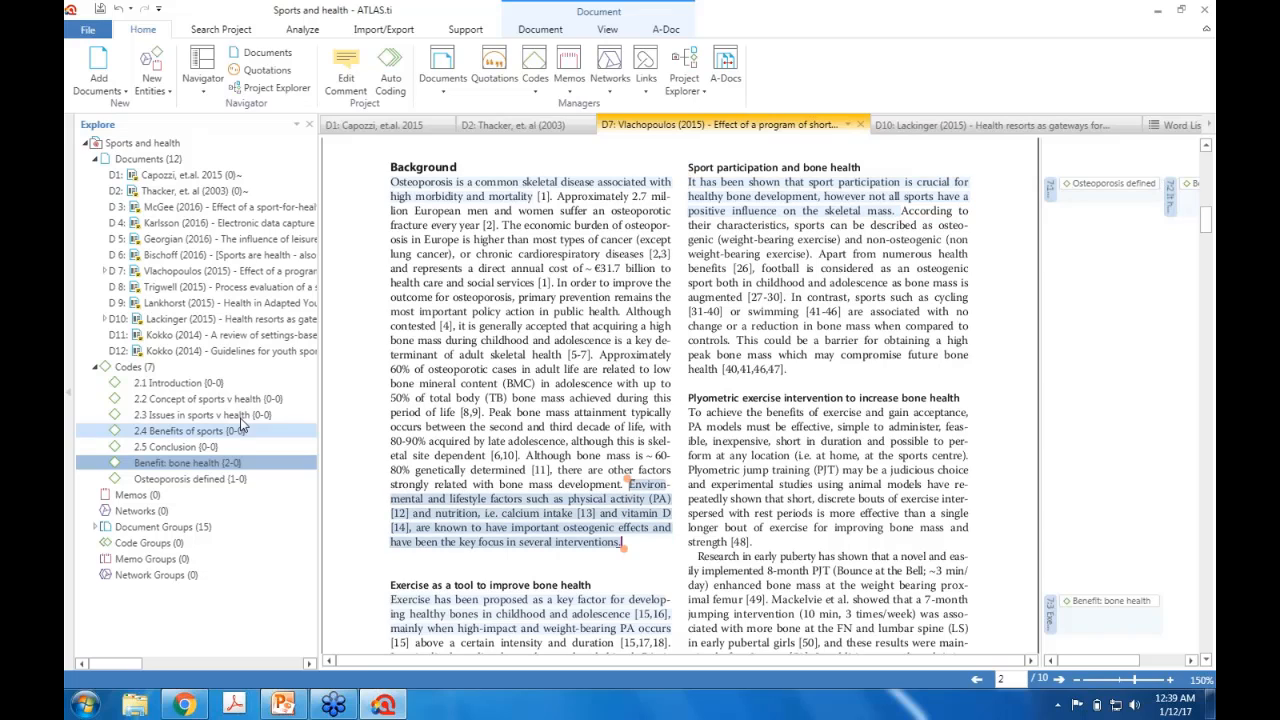
drag(175, 383, 492, 541)
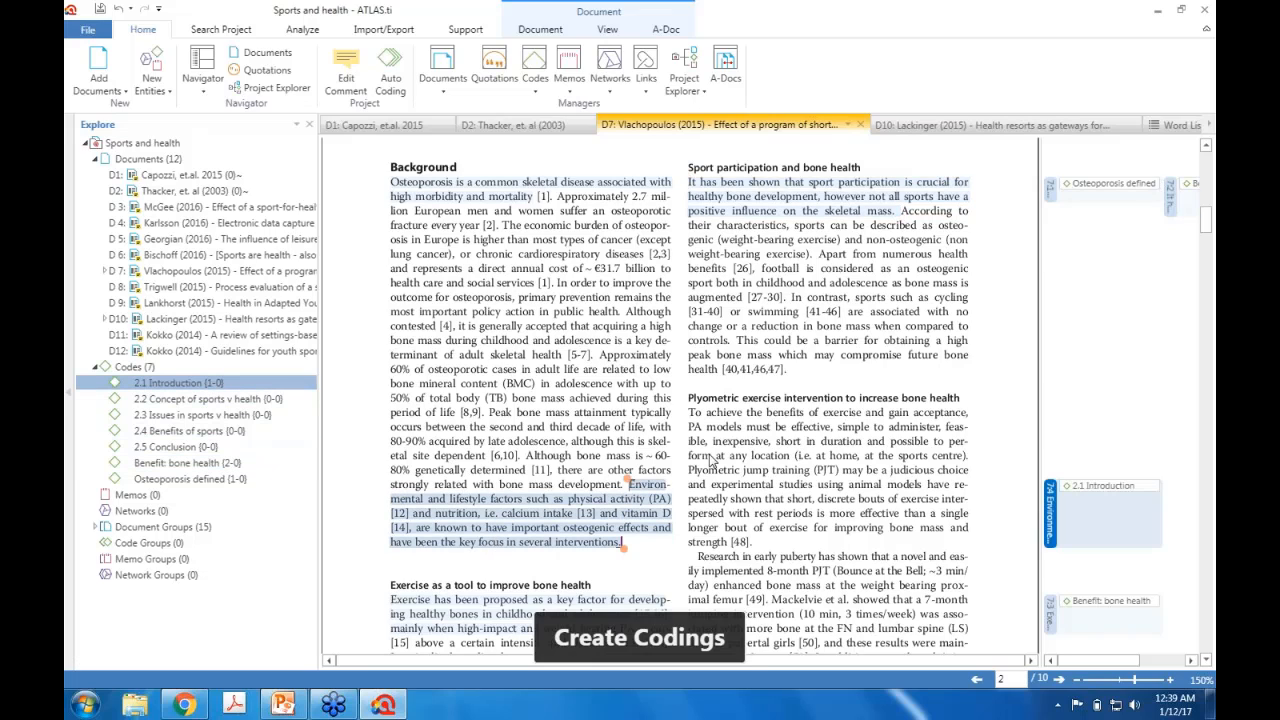
Code the passage from the heading "Plyometric exercise intervention to increase bone health" through "at the sports centre)" with "2.2 Concept of sports v health"
drag(710, 413, 972, 457)
click(620, 487)
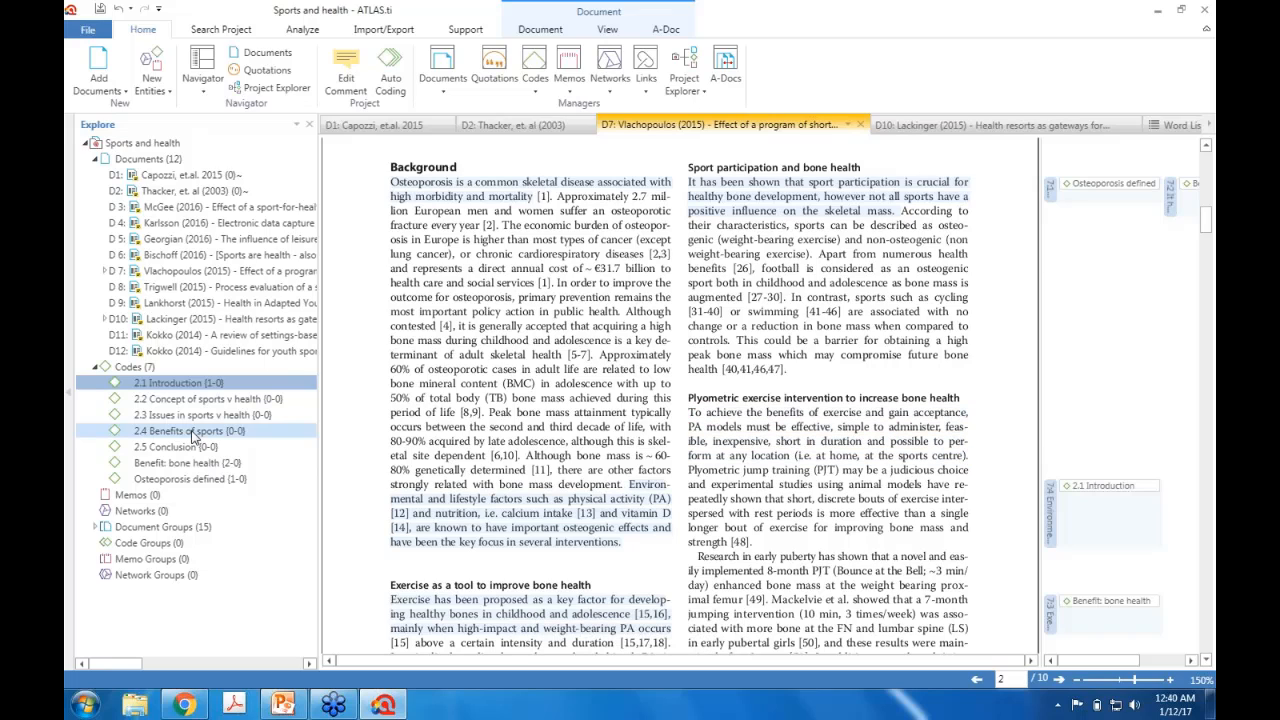
drag(192, 399, 733, 468)
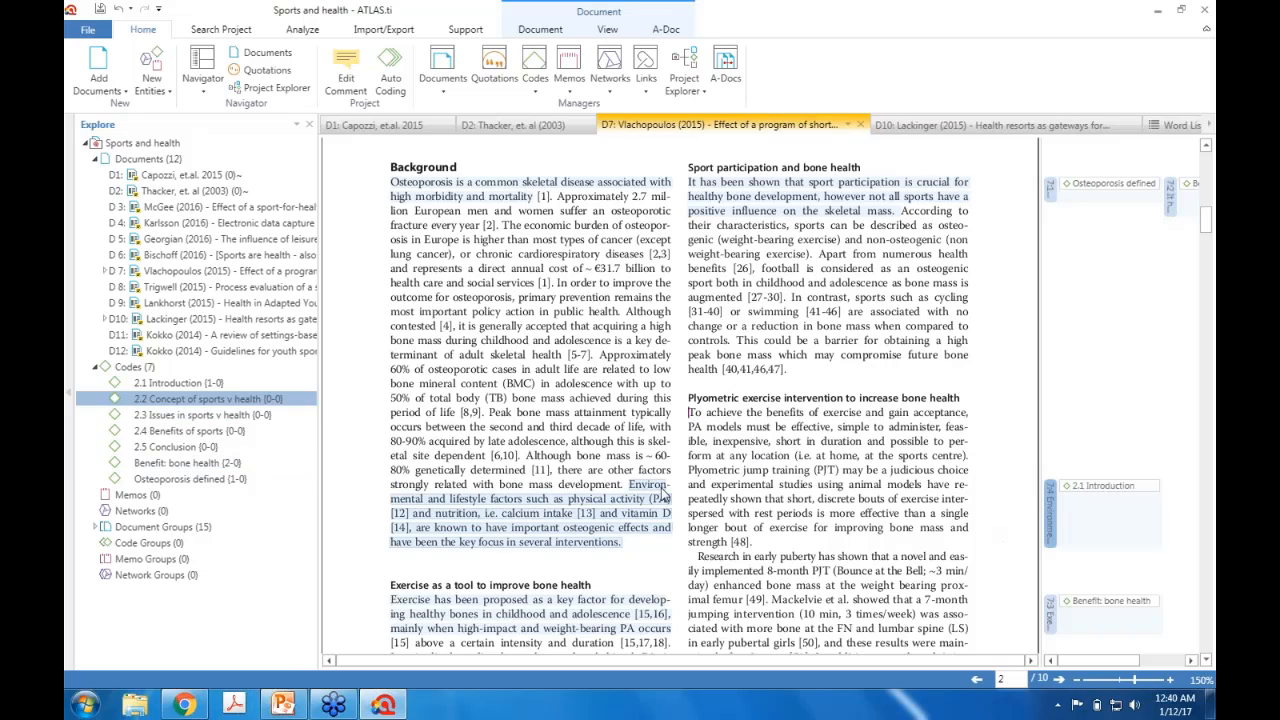
drag(689, 399, 970, 458)
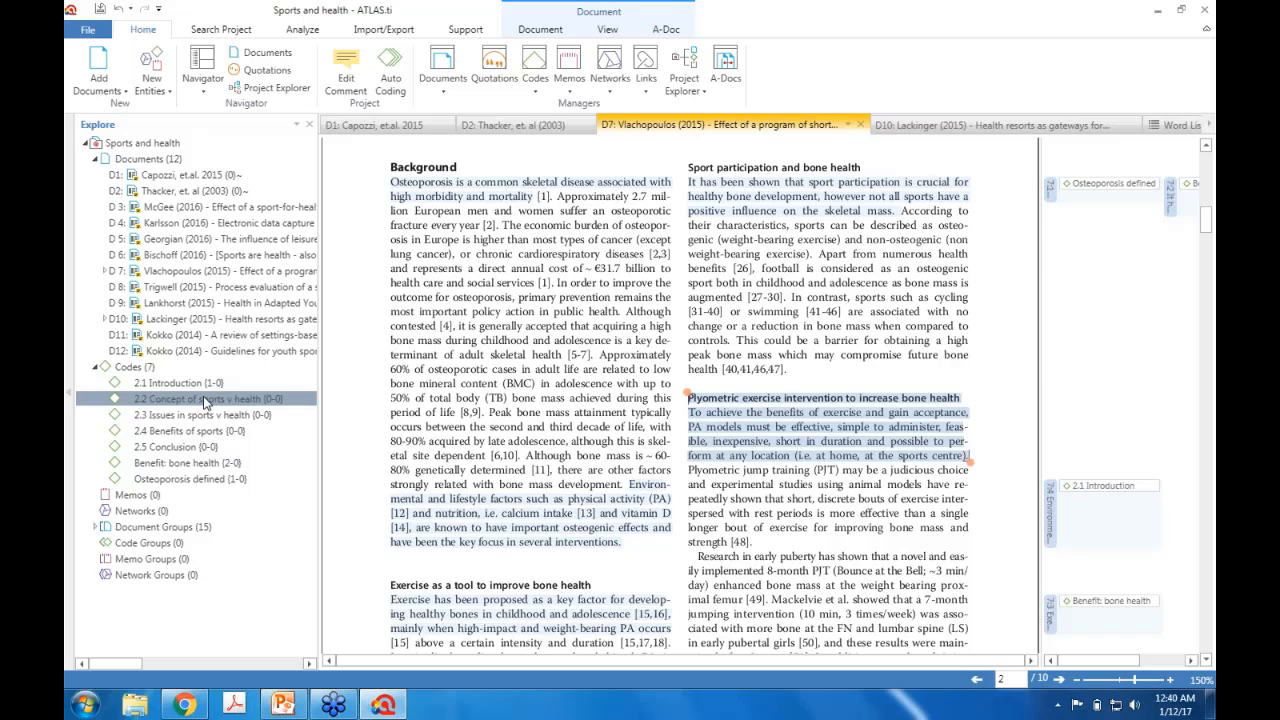
drag(208, 399, 826, 428)
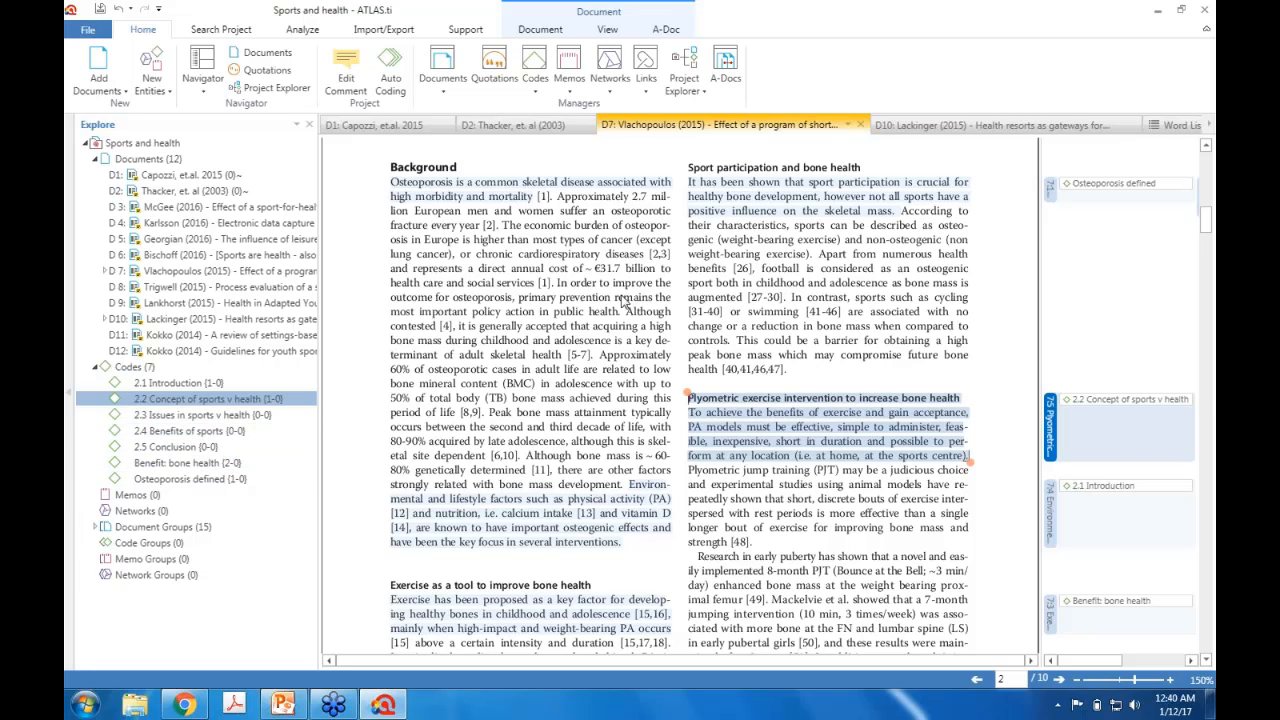
In document D2, code the Methods passage from "Using OVID version 2" through "sports injury" with "2.3 Issues in sports v health"
click(482, 124)
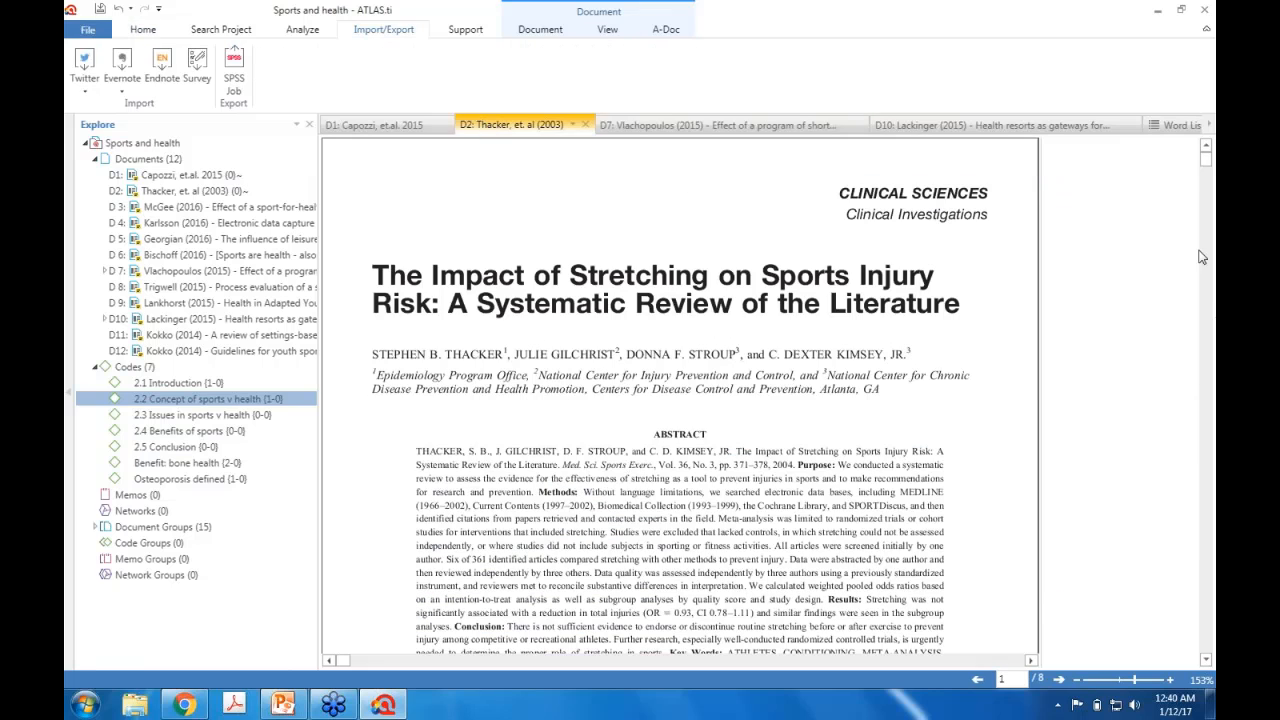
scroll(1213, 237, down, 5)
scroll(1195, 250, down, 5)
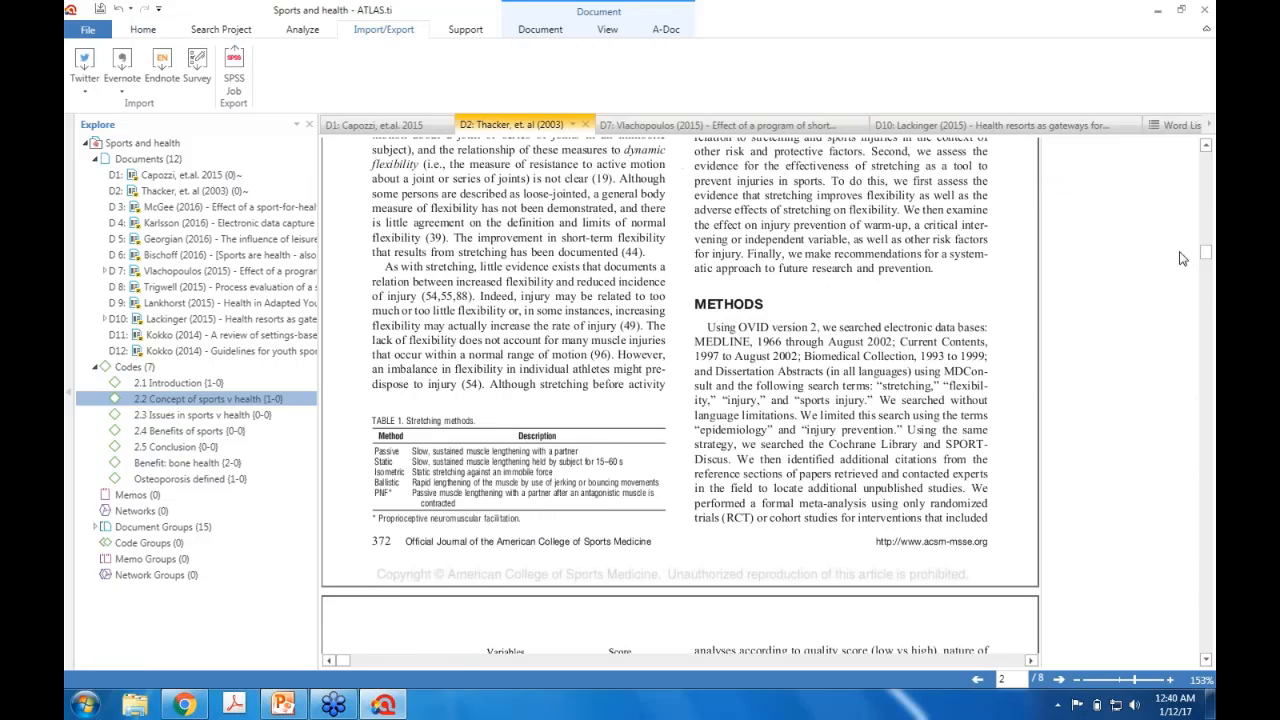
drag(708, 327, 874, 400)
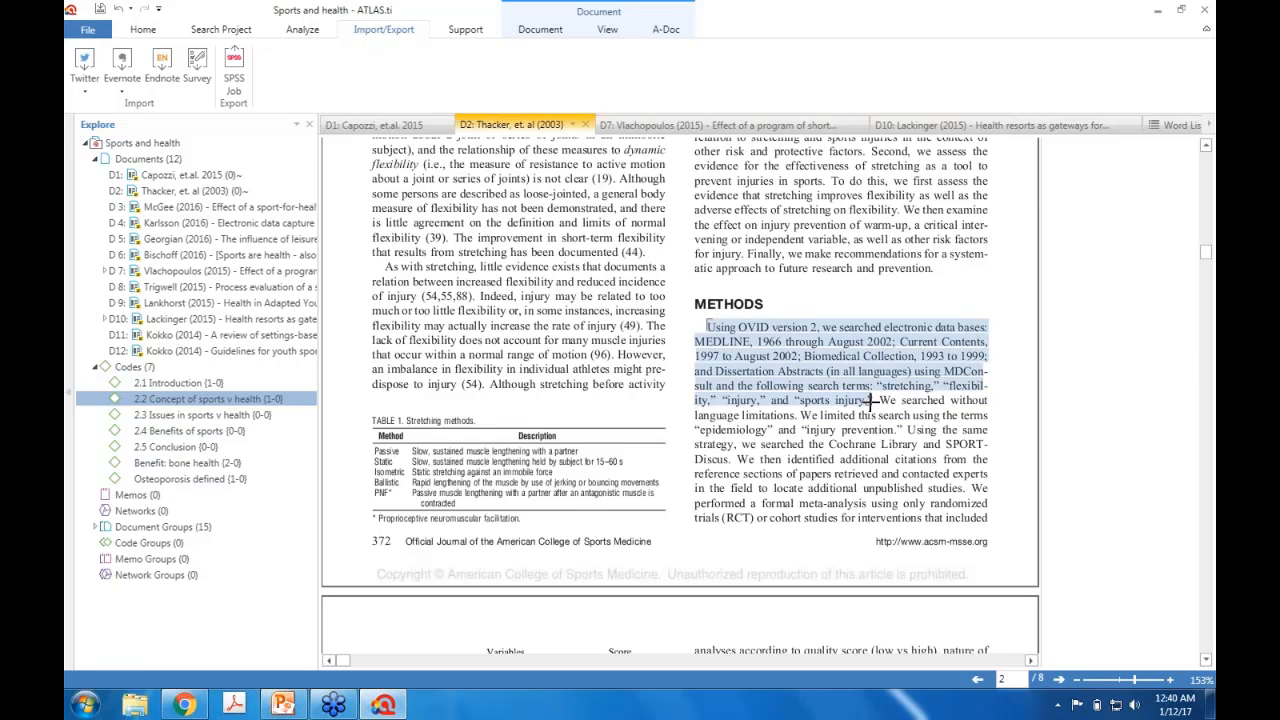
click(217, 416)
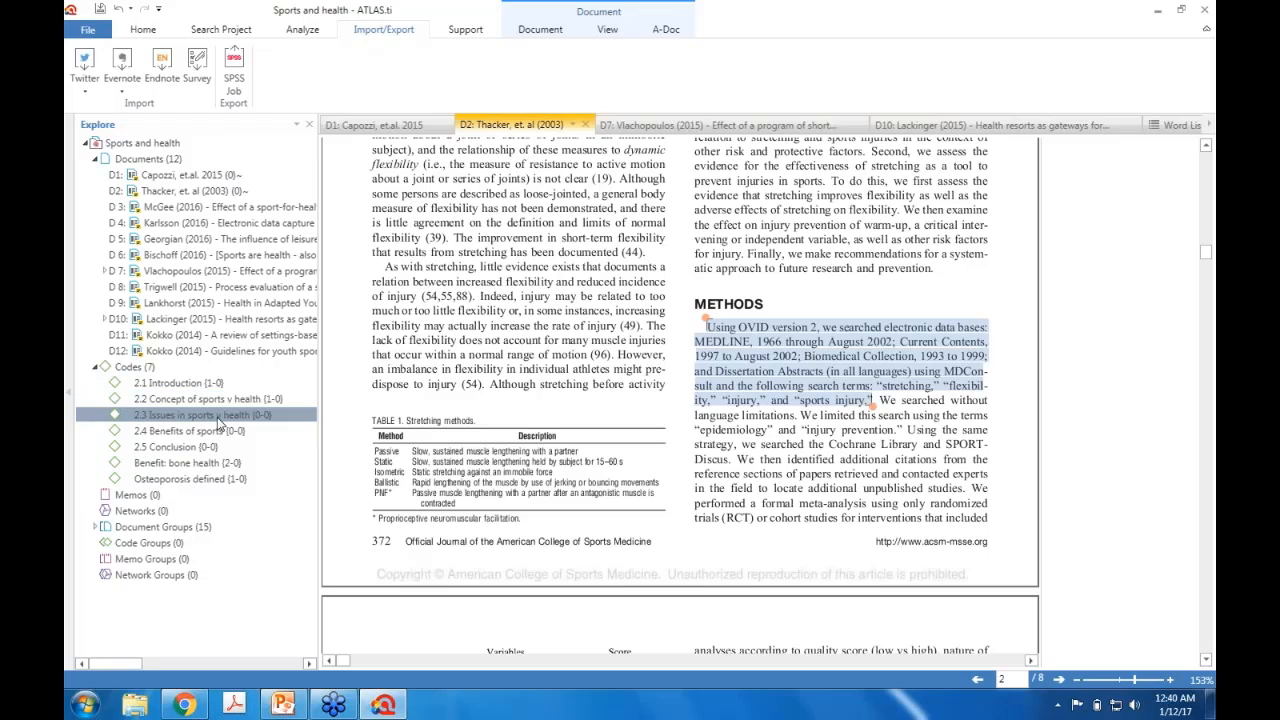
drag(217, 421, 838, 352)
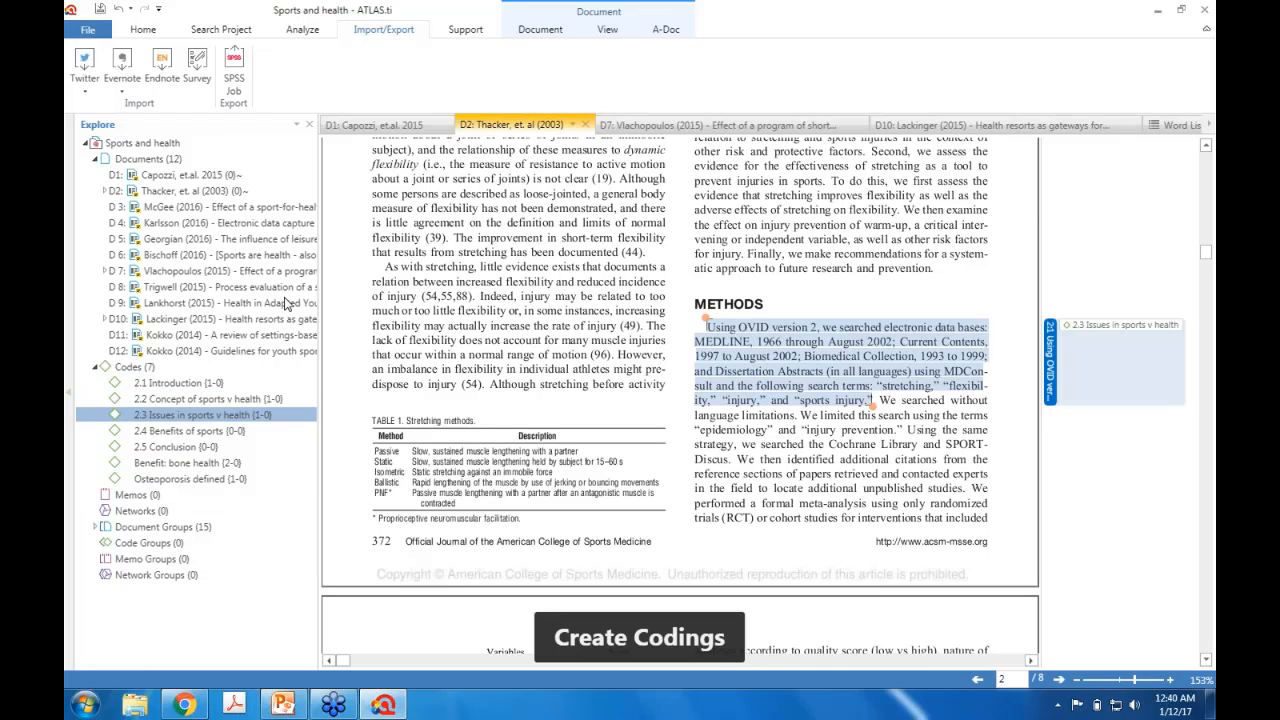
Code the D2 passage starting "As with stretching" with "2.4 Benefits of sports" and the one including "We then identified additional citations" with "2.5 Conclusion"
drag(385, 267, 640, 326)
drag(204, 432, 481, 318)
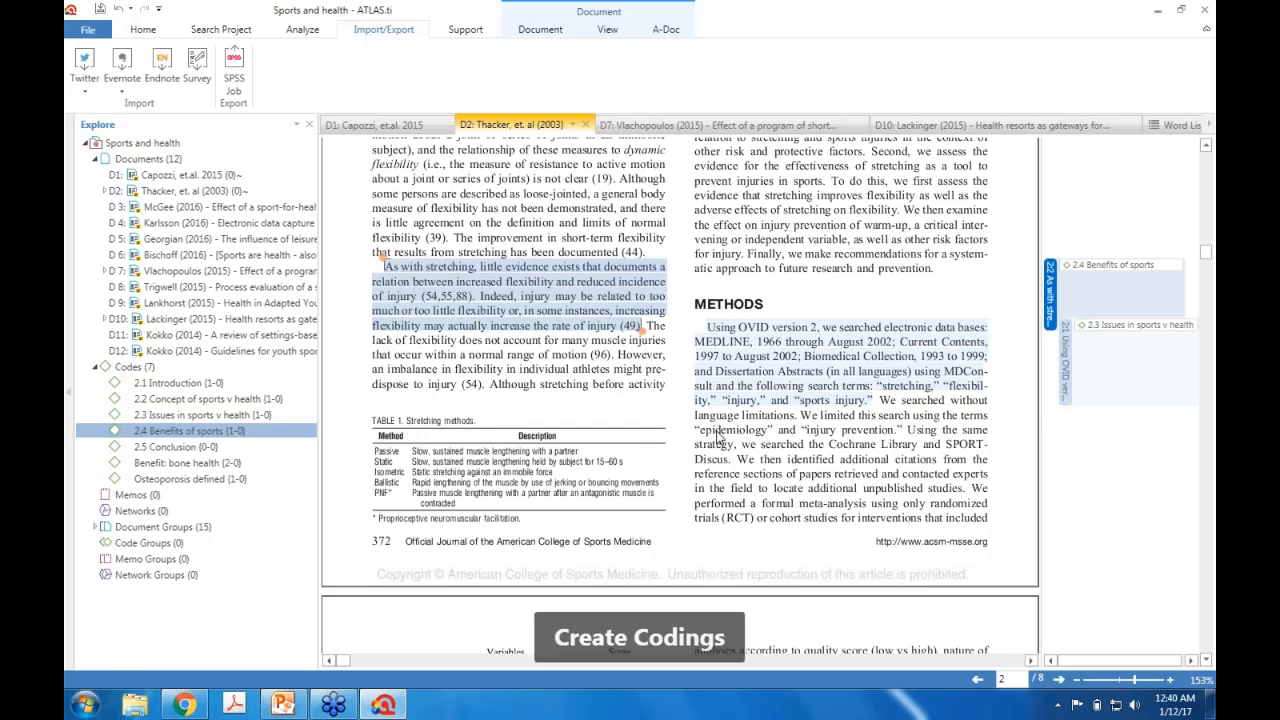
drag(696, 460, 967, 488)
click(205, 447)
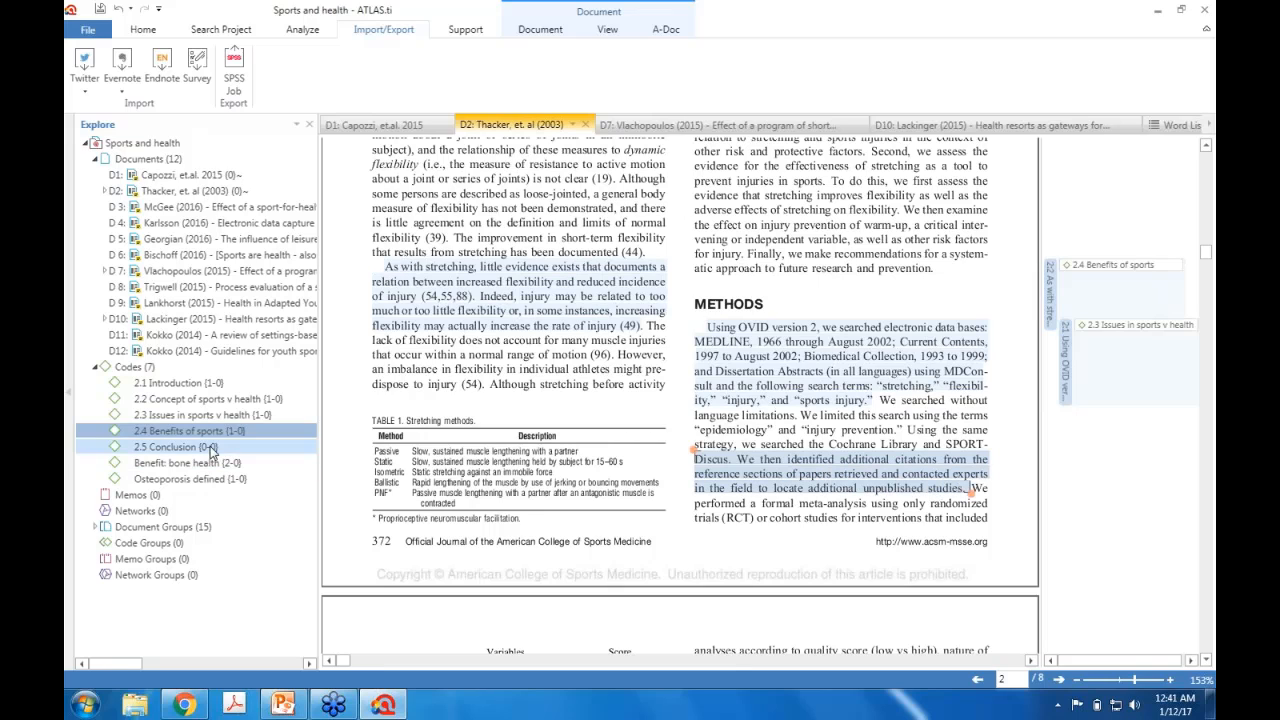
drag(210, 452, 848, 474)
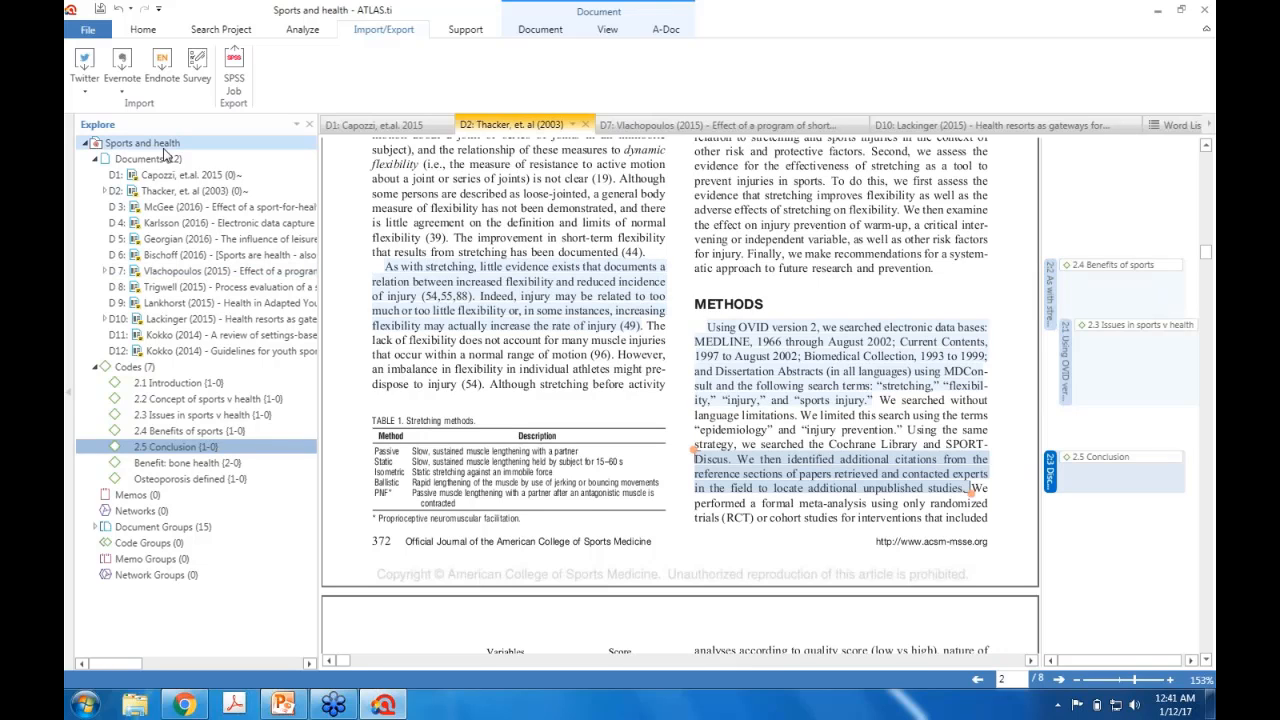
click(818, 262)
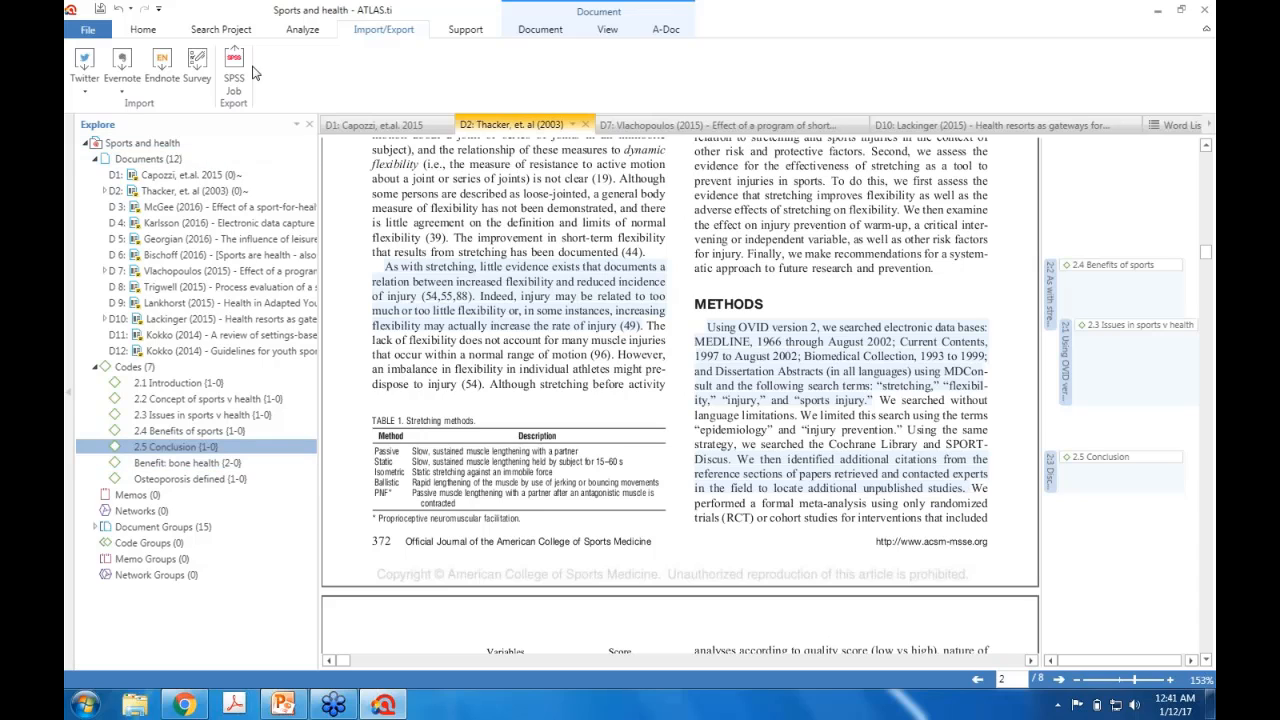
click(558, 289)
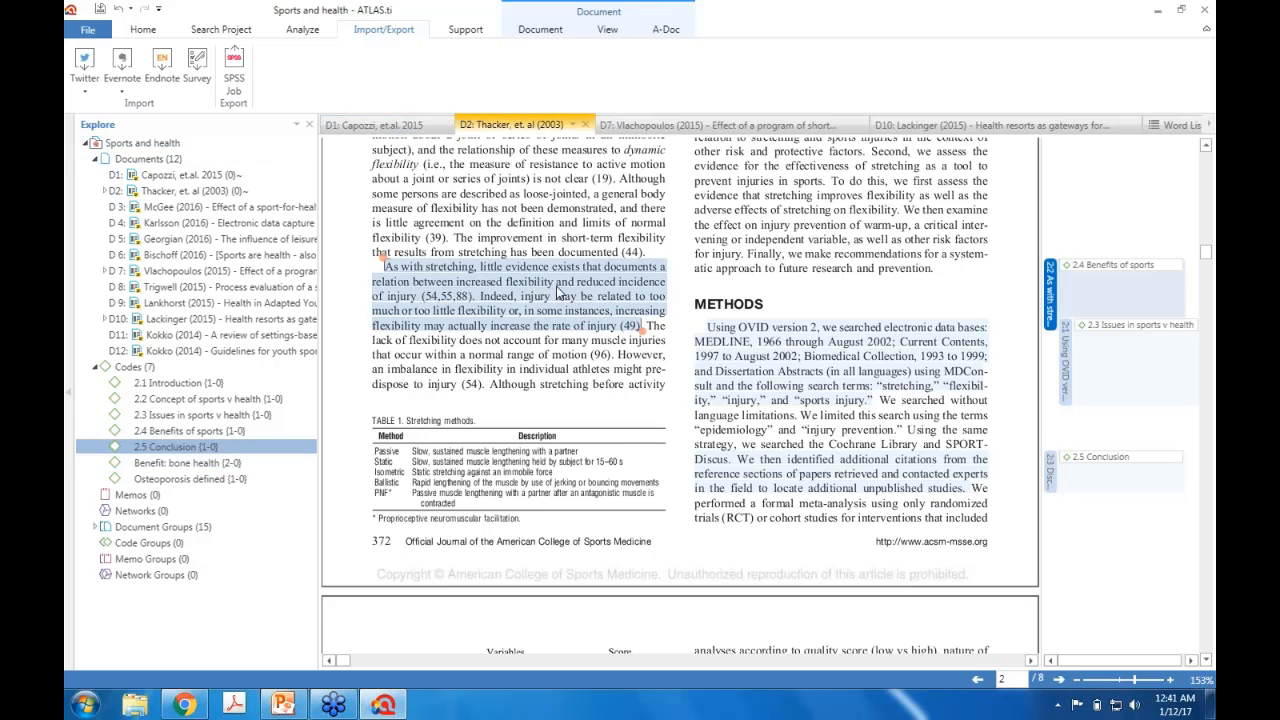
click(540, 29)
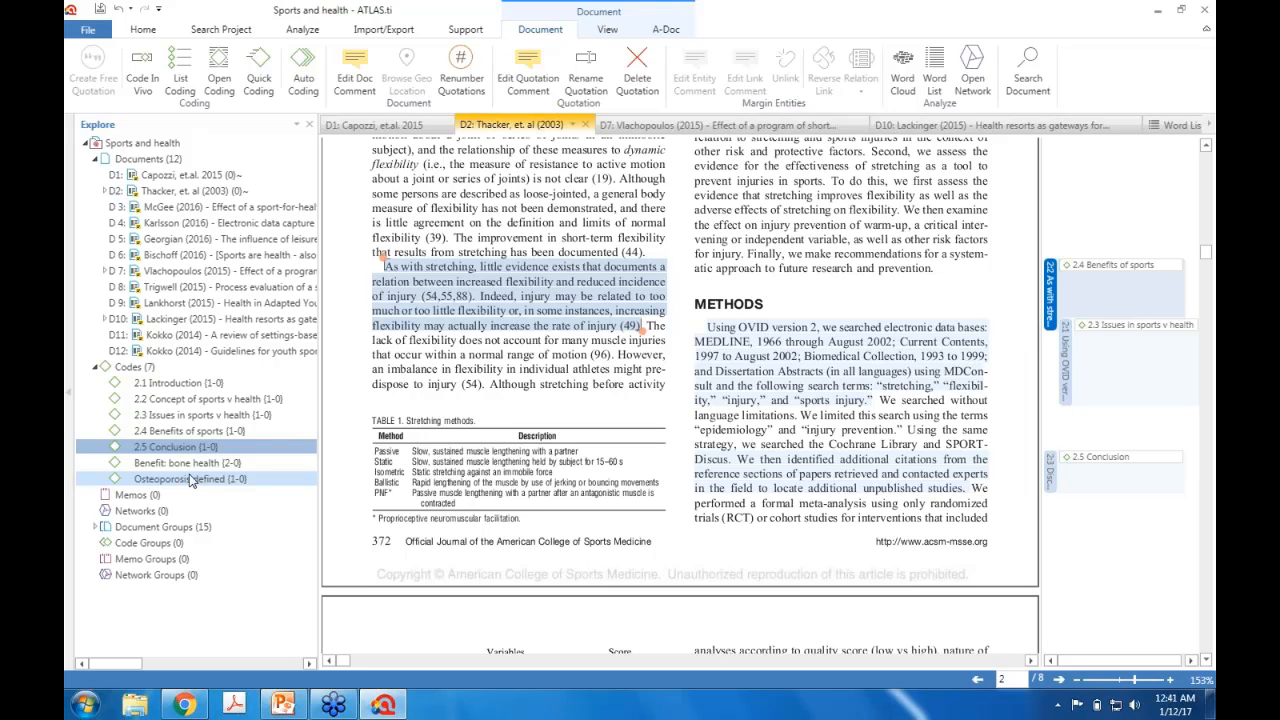
Create a new memo named "My reflection on sports v health"
click(143, 29)
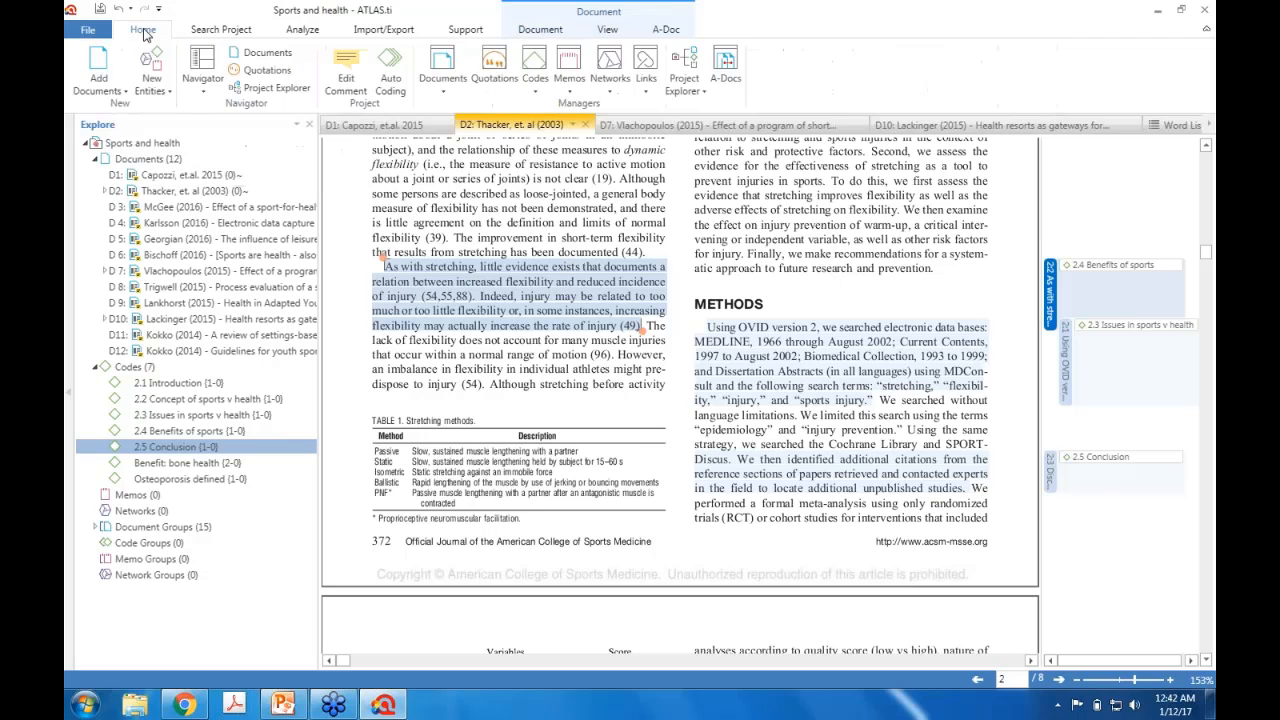
click(160, 60)
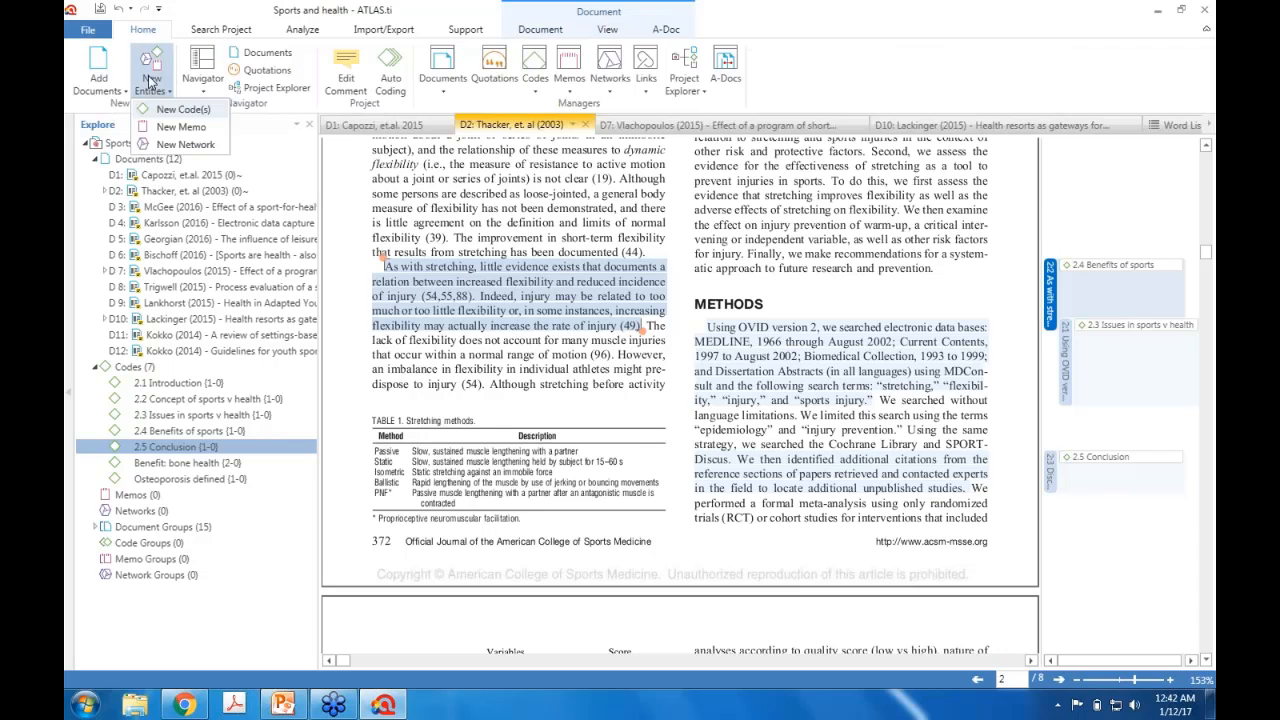
click(163, 130)
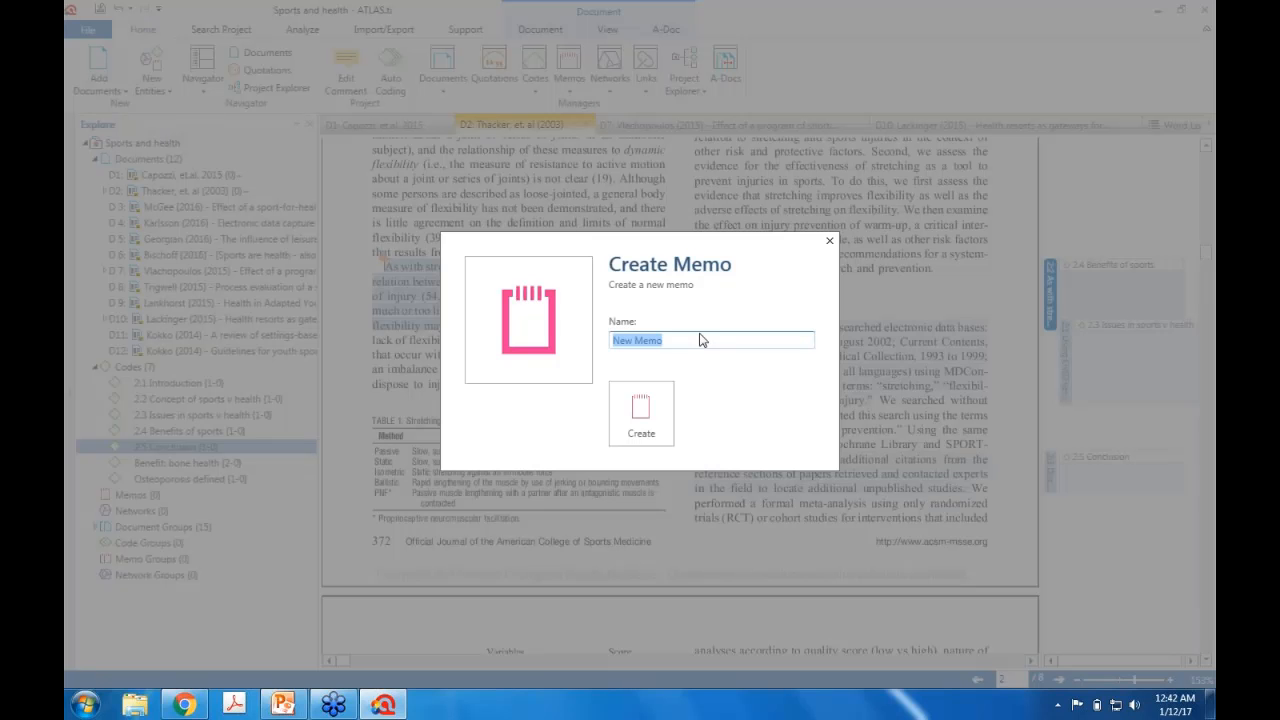
text(My reflection on sports v health)
click(650, 411)
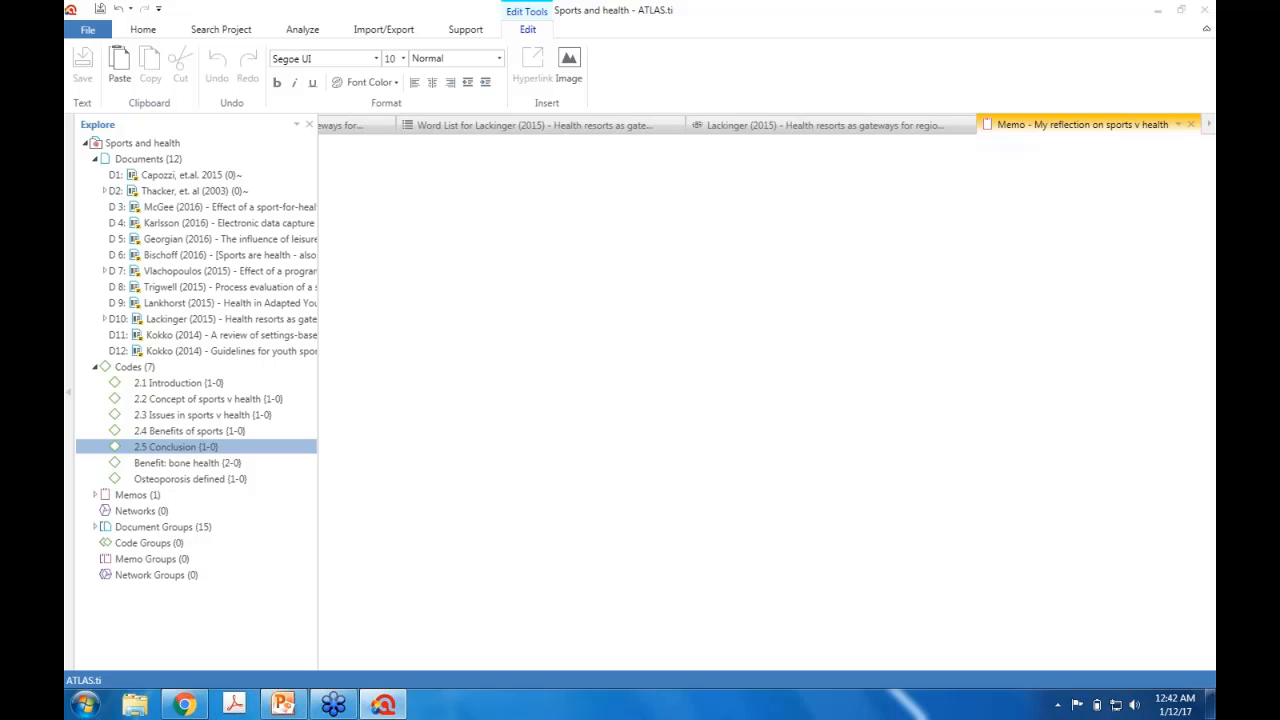
Write "I always believe that sports will improve health condition." plus several lines of filler text in the memo, save it and list the project's memos
click(494, 277)
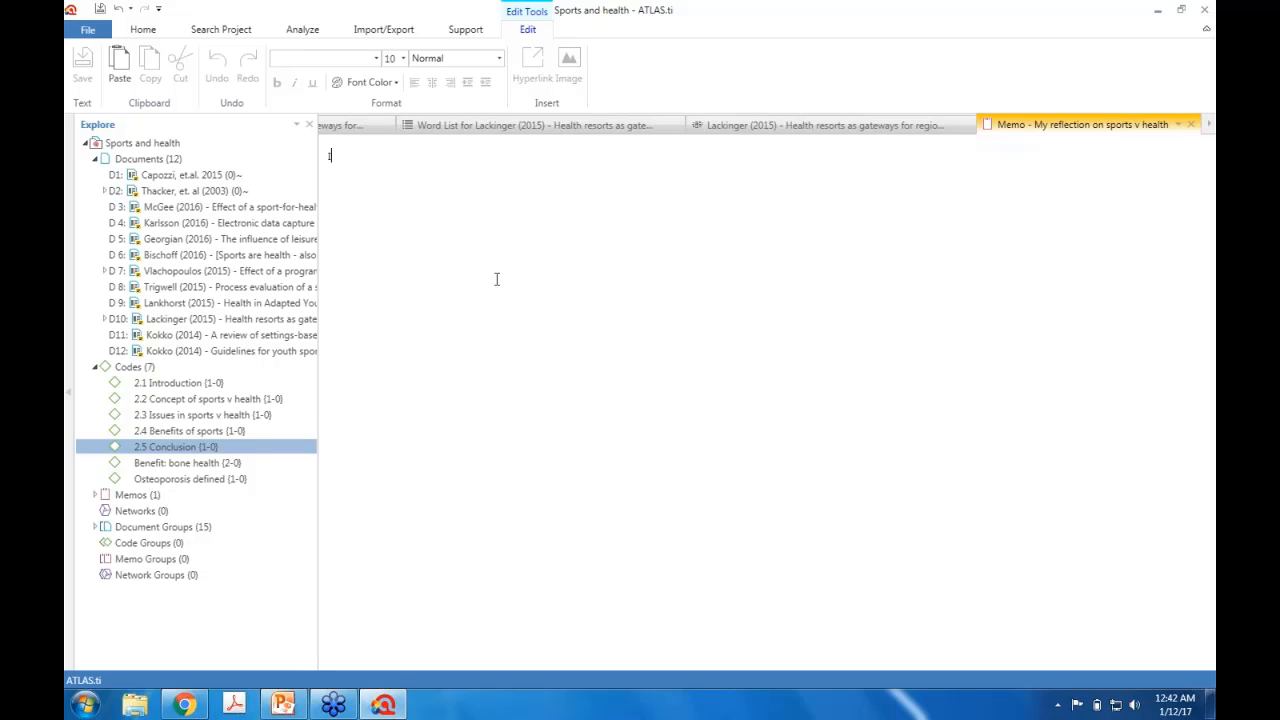
text(I always believe that )
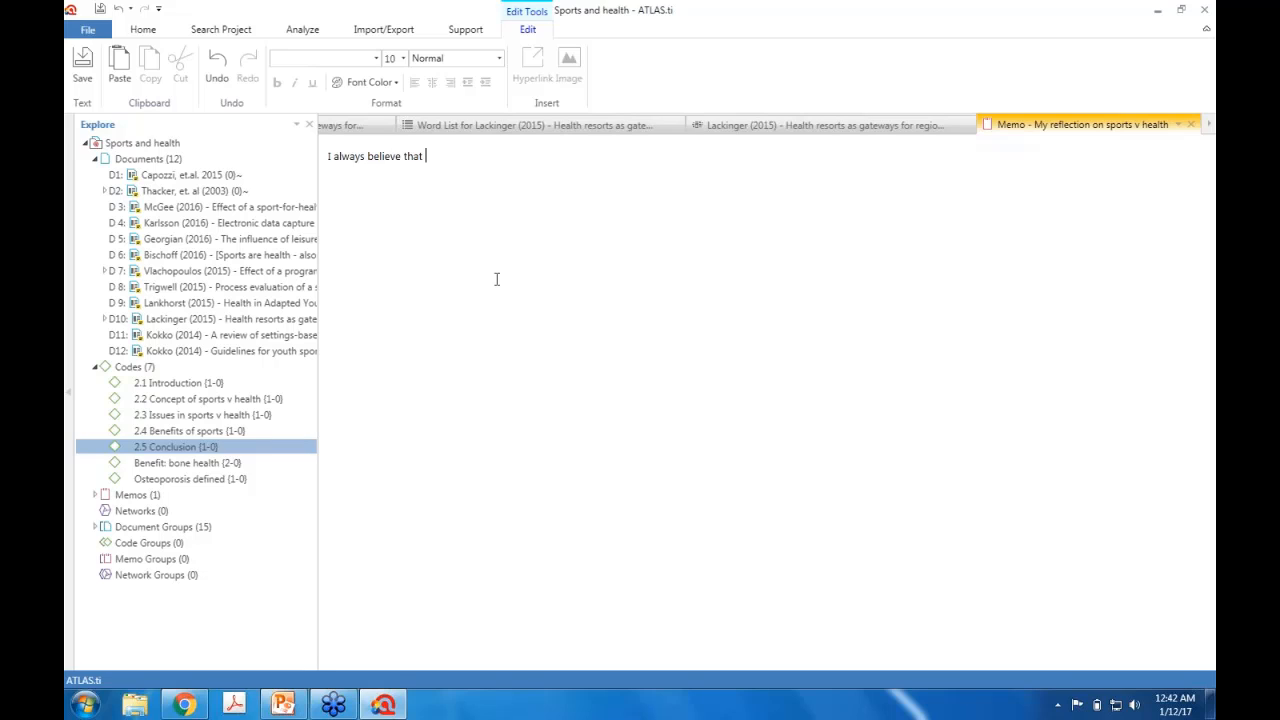
text(sports will improve health condition. kgcogbvxs)
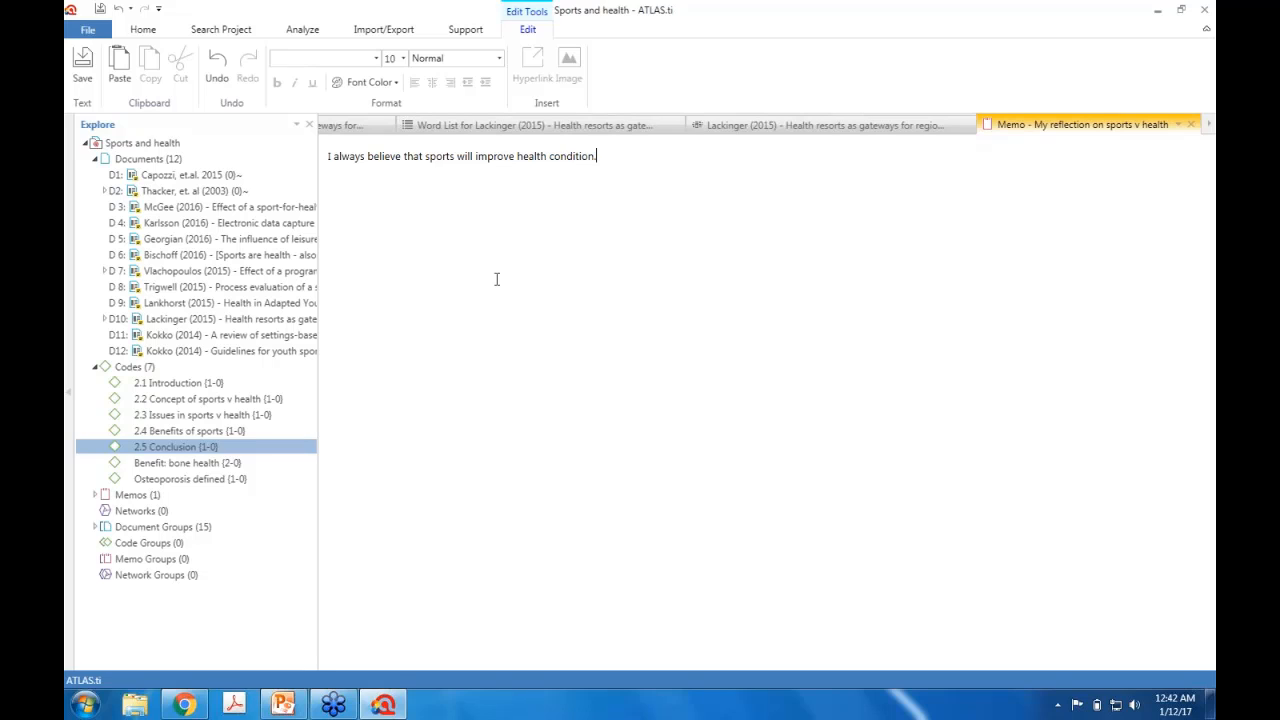
key(Return)
key(Return)
text(sdgsdgs)
key(Return)
text(G)
key(Return)
text(Sdbgsdbs)
key(Return)
text(S)
key(Return)
text(sdbsdb)
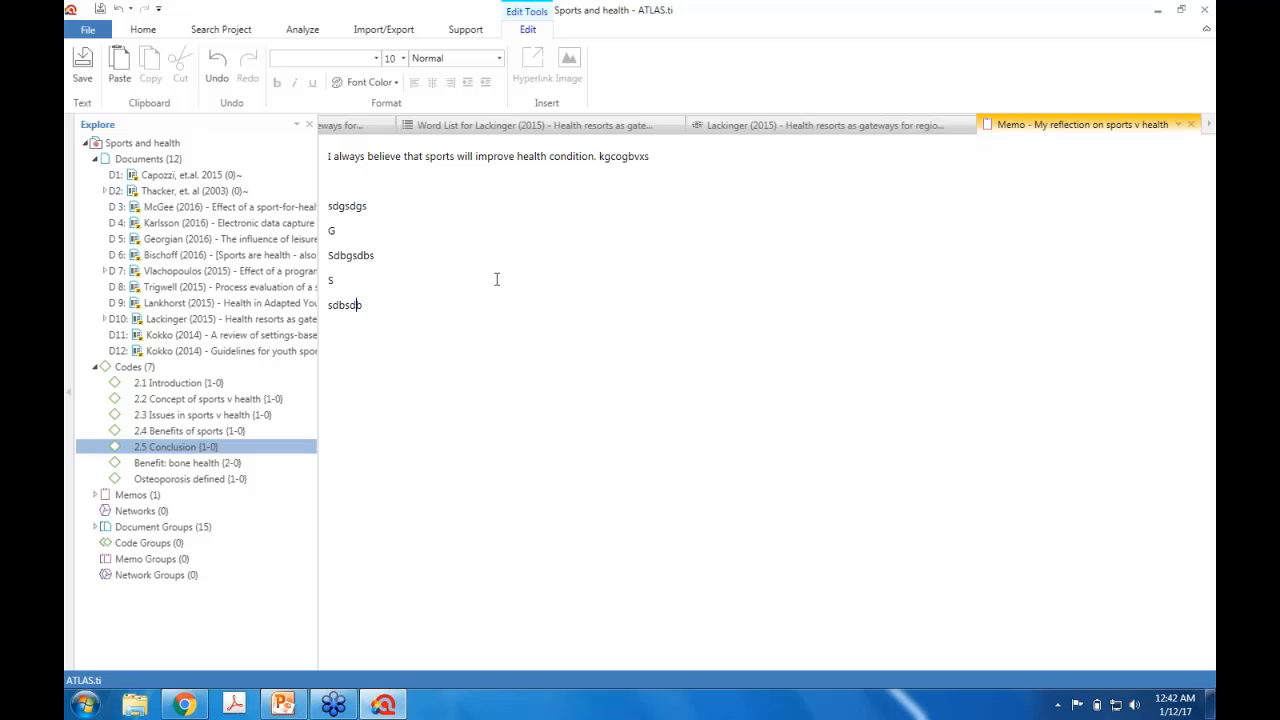
click(86, 80)
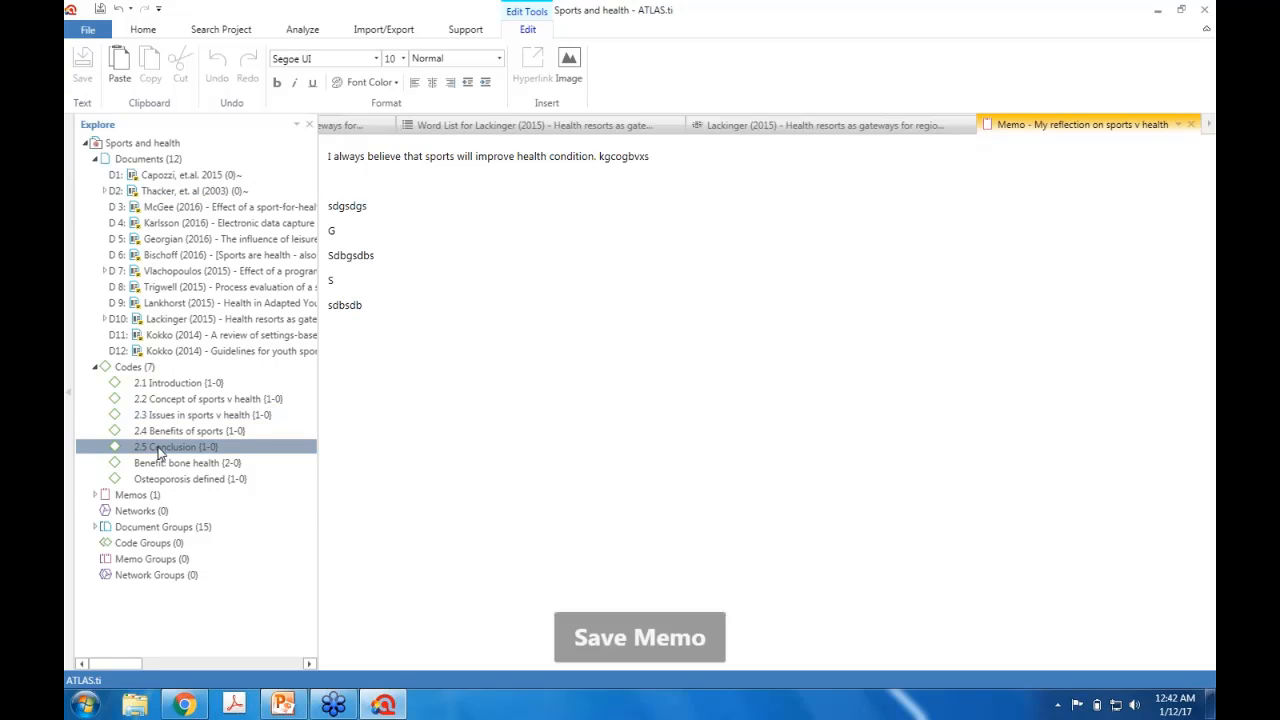
click(96, 497)
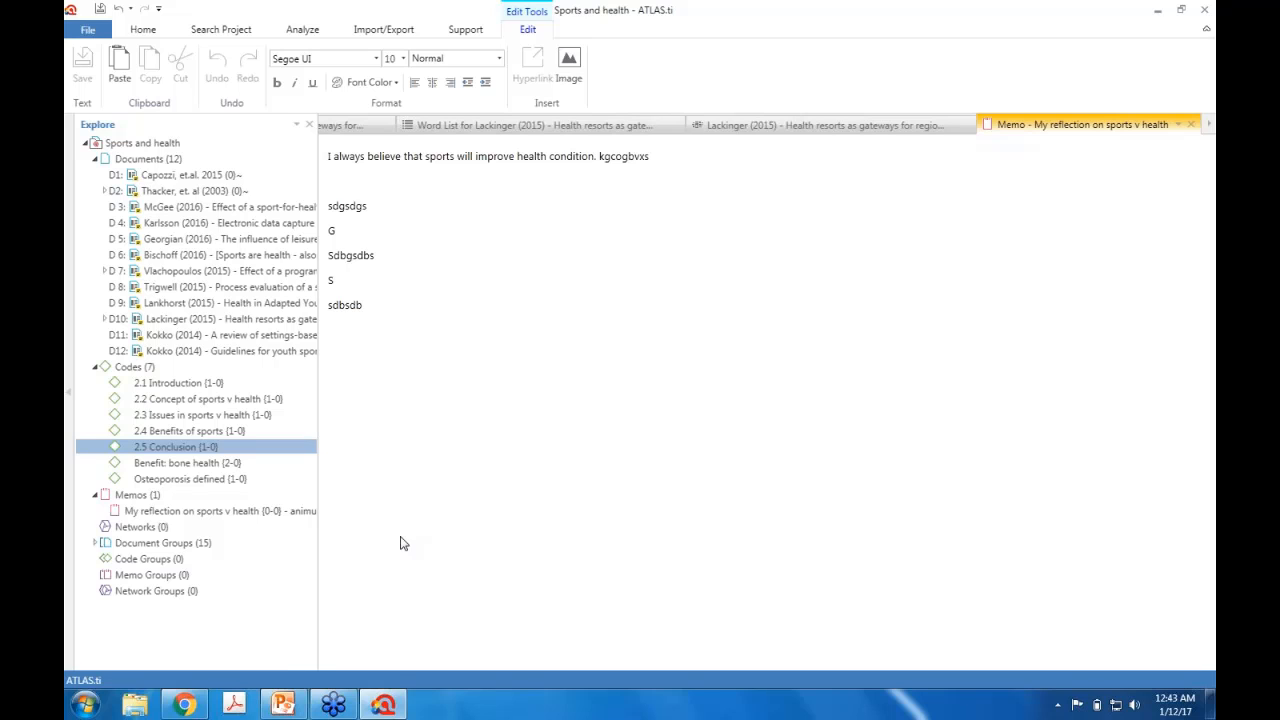
Switch to PowerPoint to review the slide on the 3-step literature review process, and return to ATLAS.ti
click(283, 705)
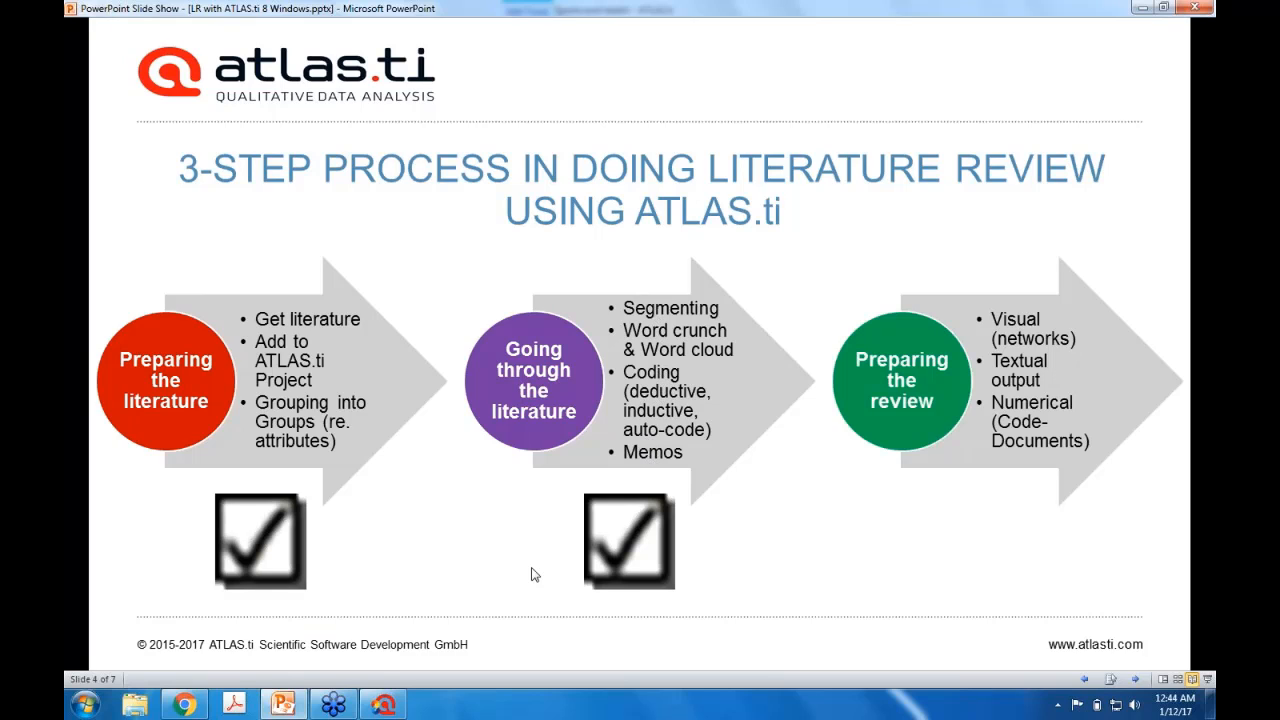
click(384, 704)
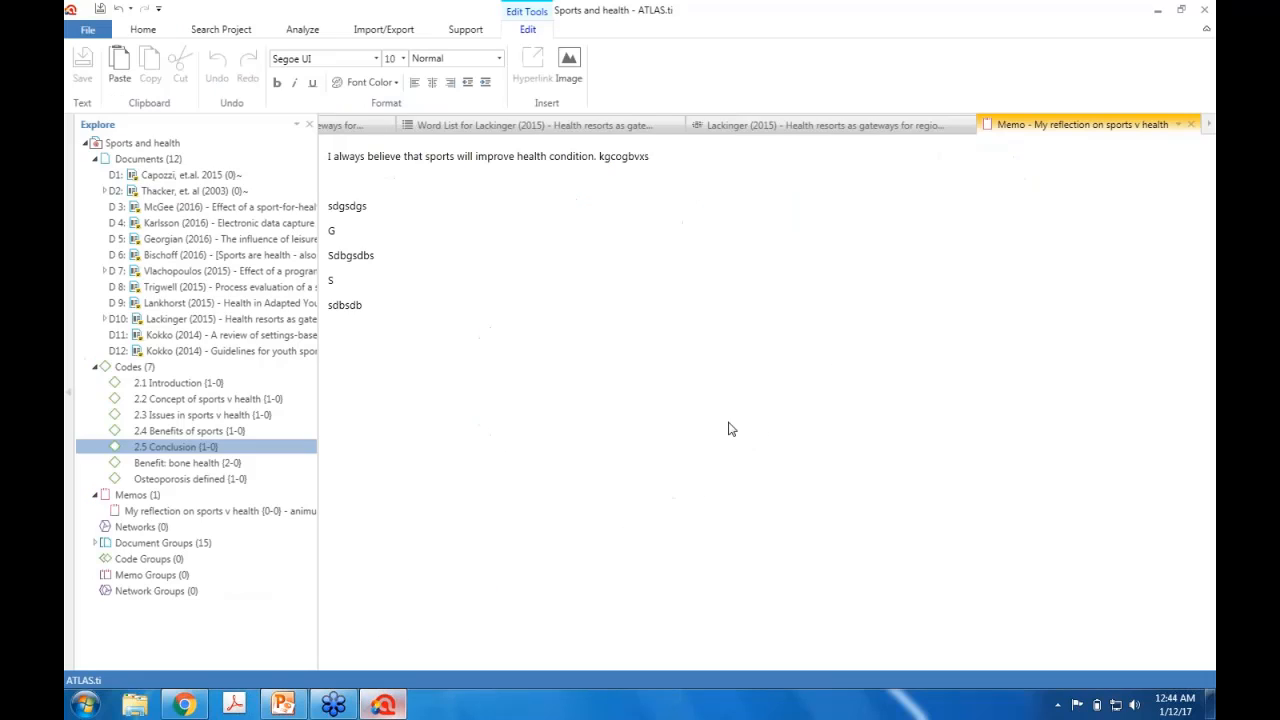
Close the memo and, in document D10, set Auto Coding to search for "HEALTH" with matches expanded to Sentence
click(1192, 124)
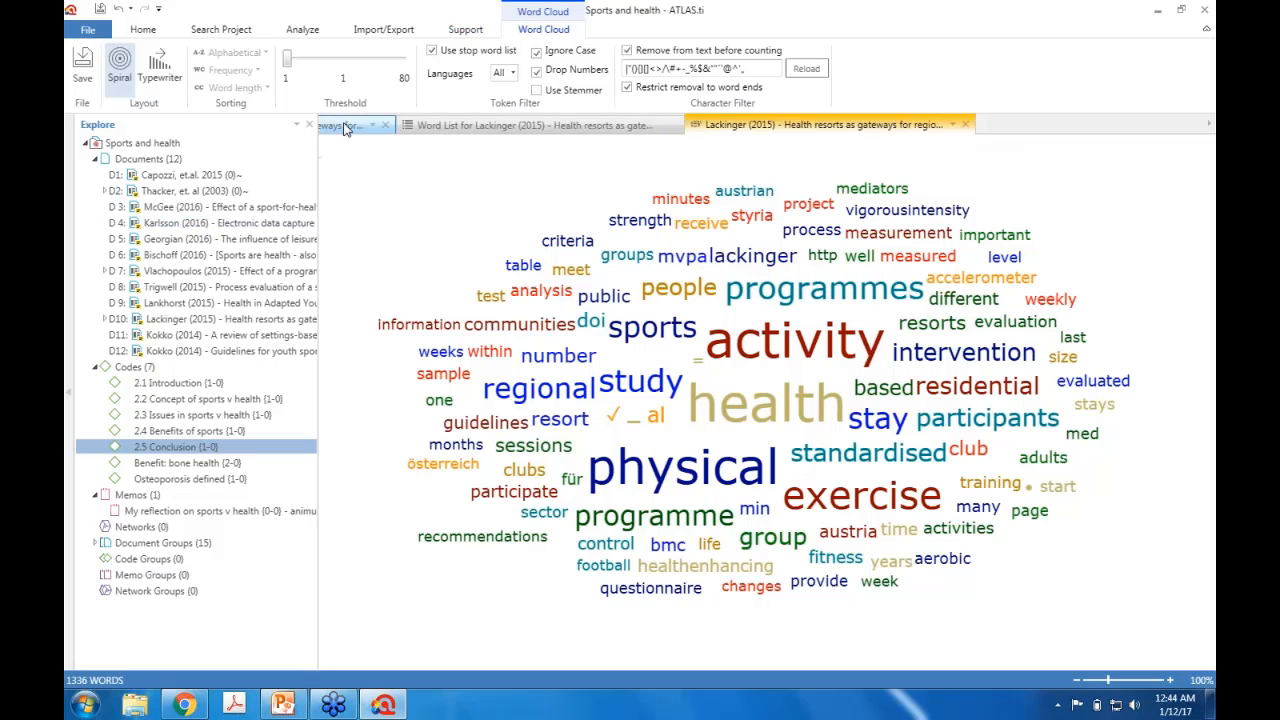
click(343, 128)
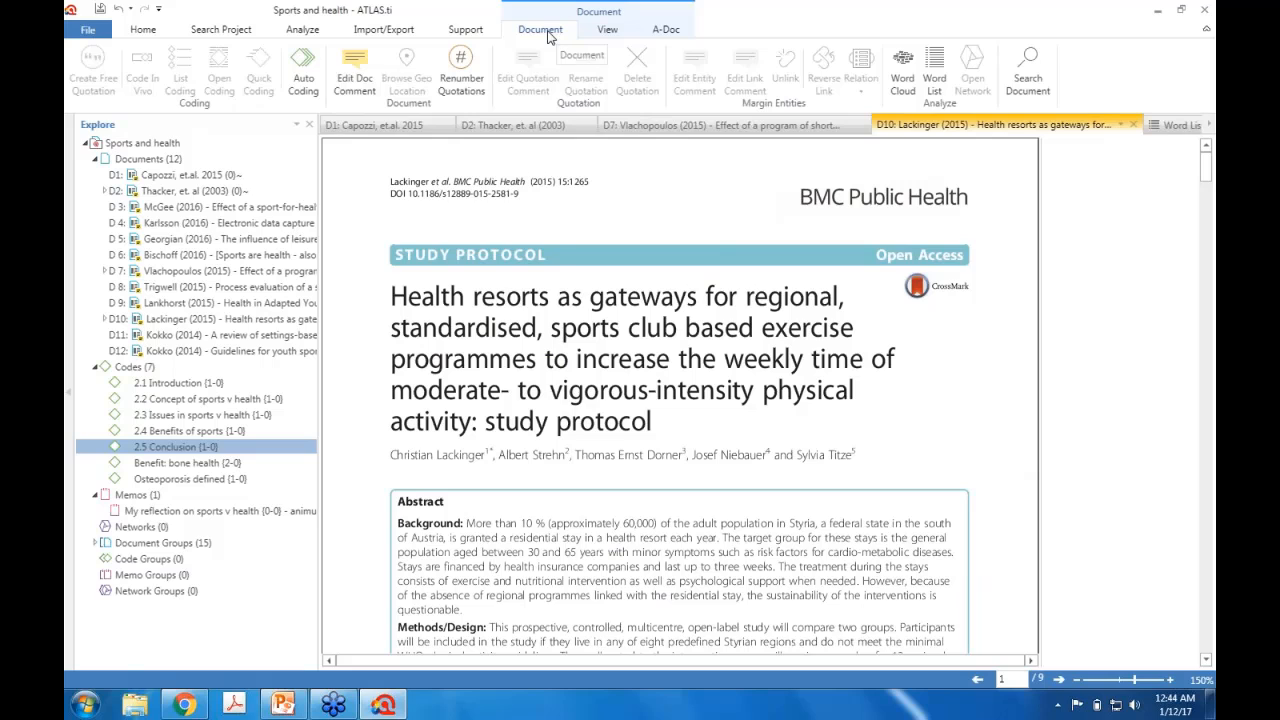
click(302, 86)
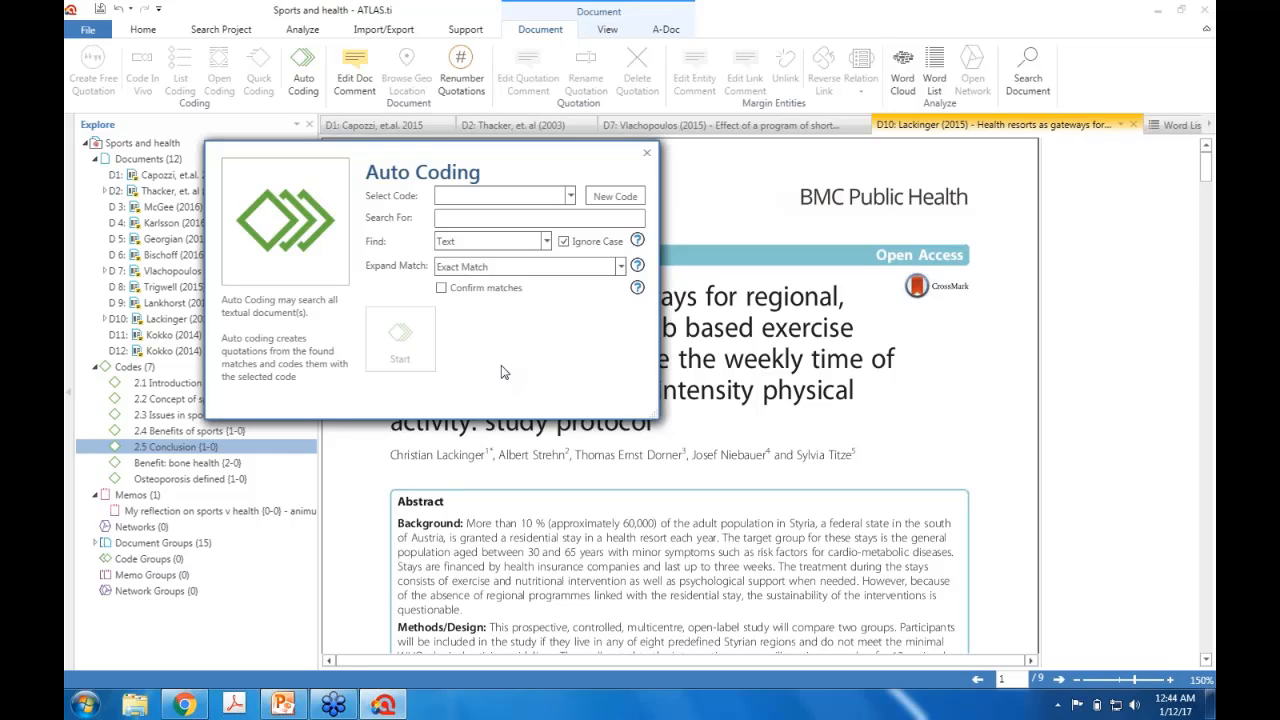
click(484, 217)
text(HEALTH)
click(513, 268)
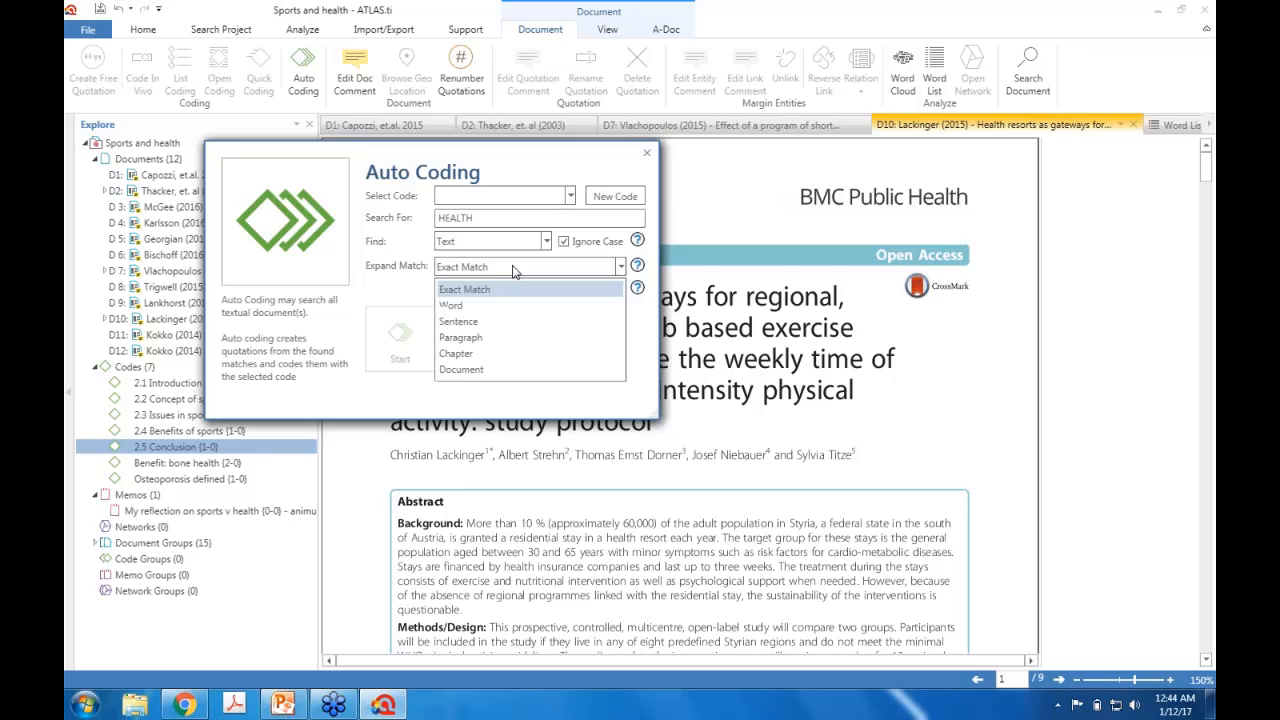
click(481, 322)
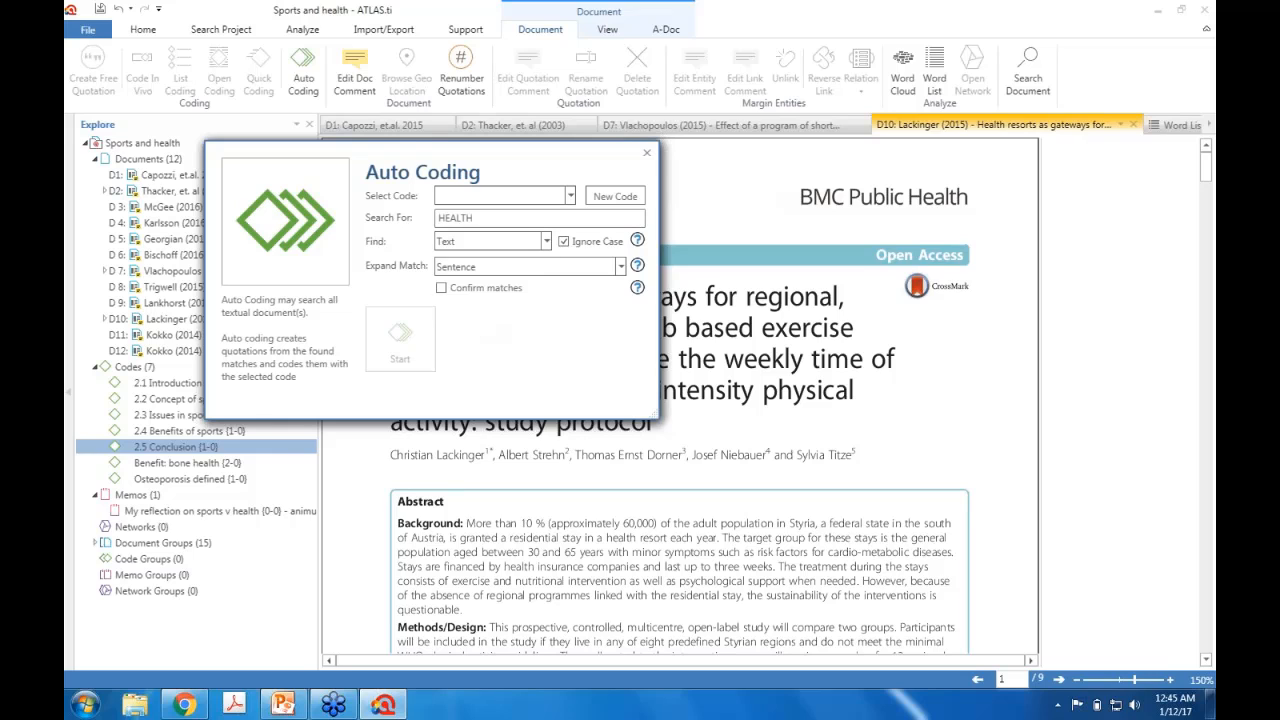
Create a new code named "health (autocode)" as the code for the Auto Coding matches
click(598, 200)
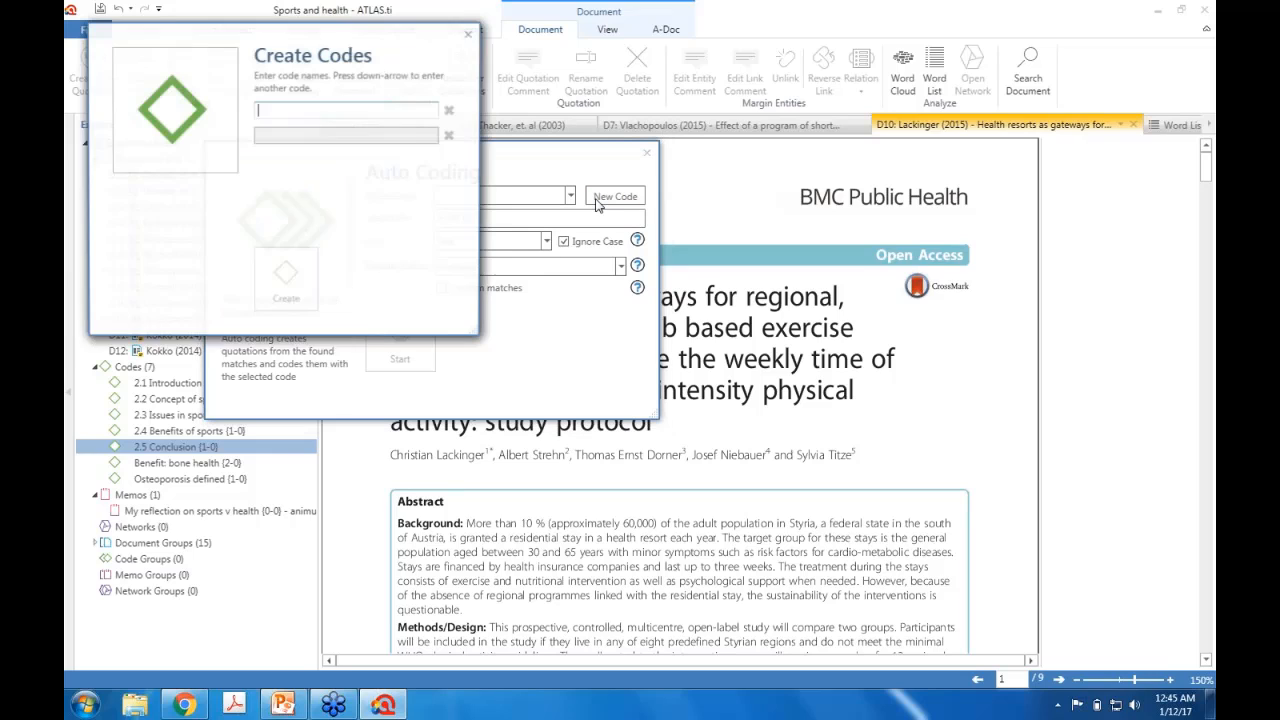
text(health)
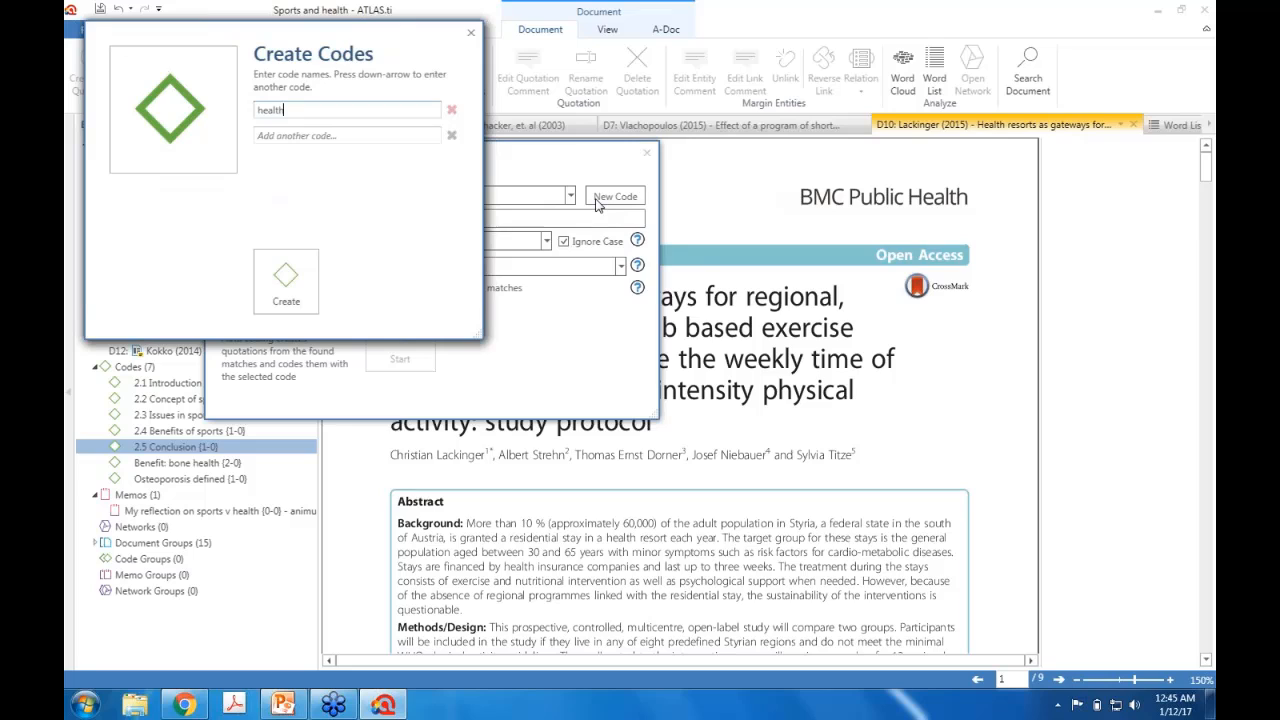
text( (autocode))
click(289, 298)
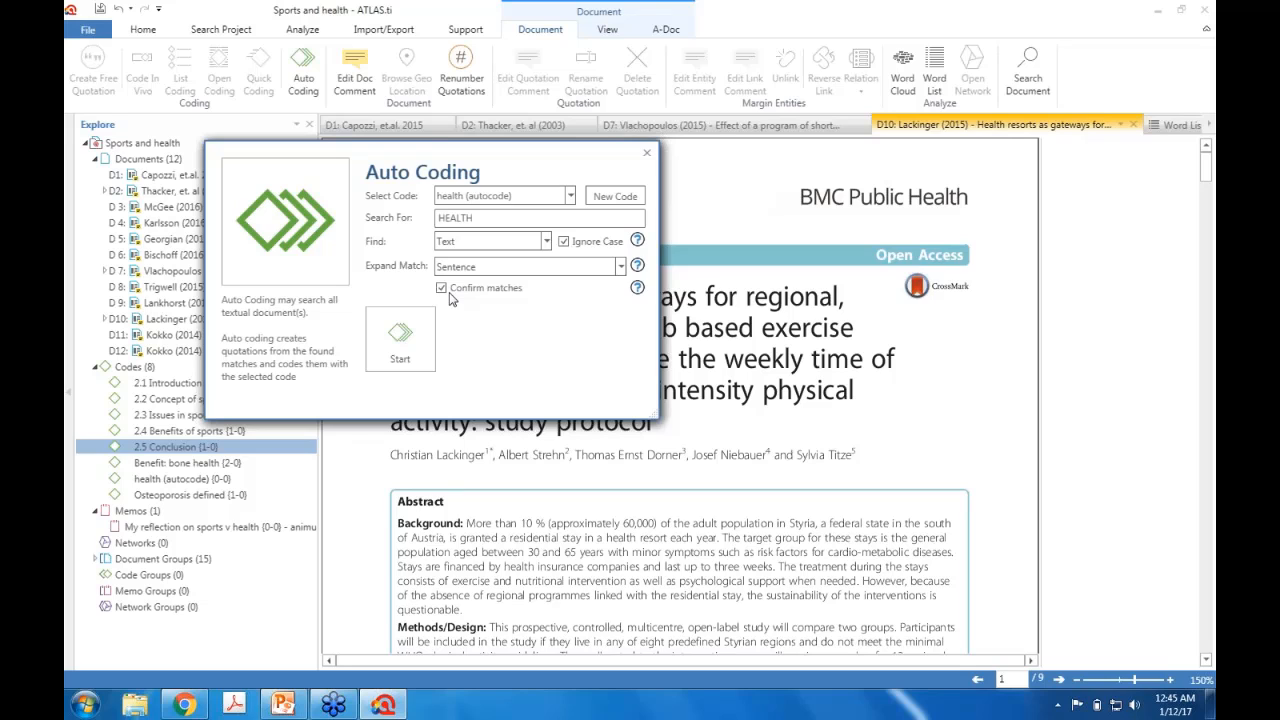
Start the Auto Coding and review its first matches, skipping the first two, coding the next two sentences and skipping the fifth
click(398, 355)
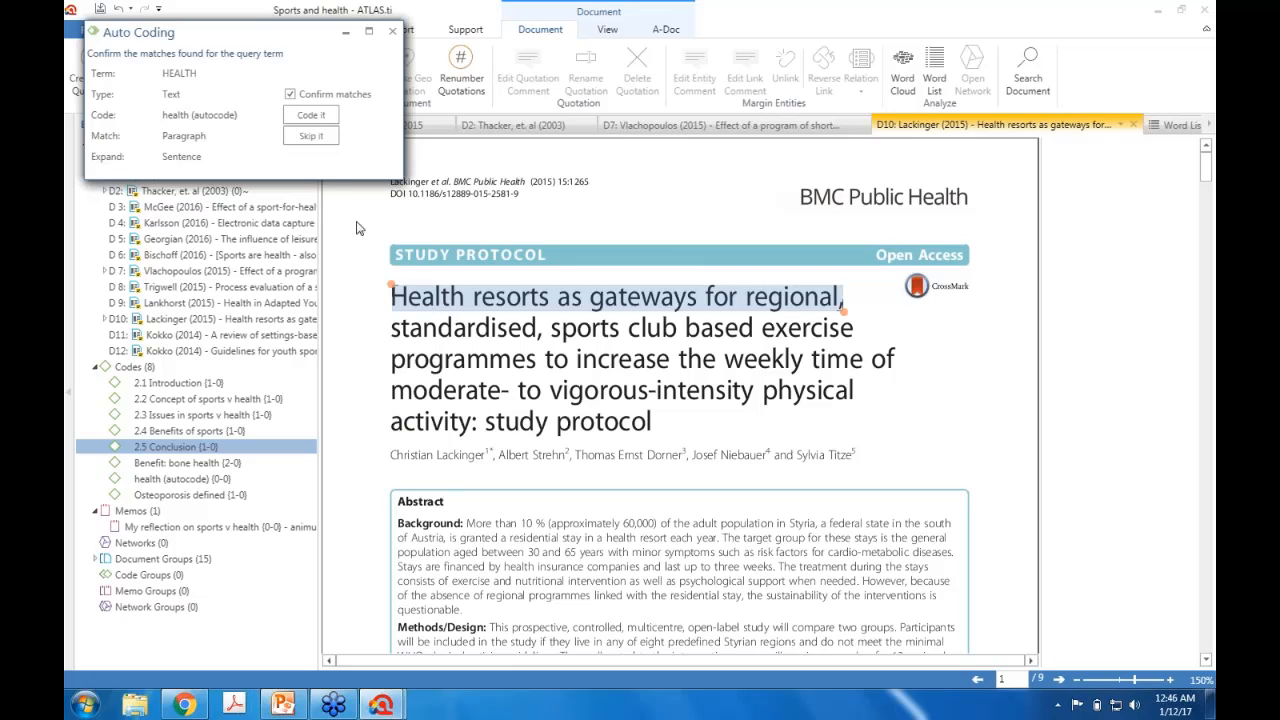
click(310, 137)
click(310, 137)
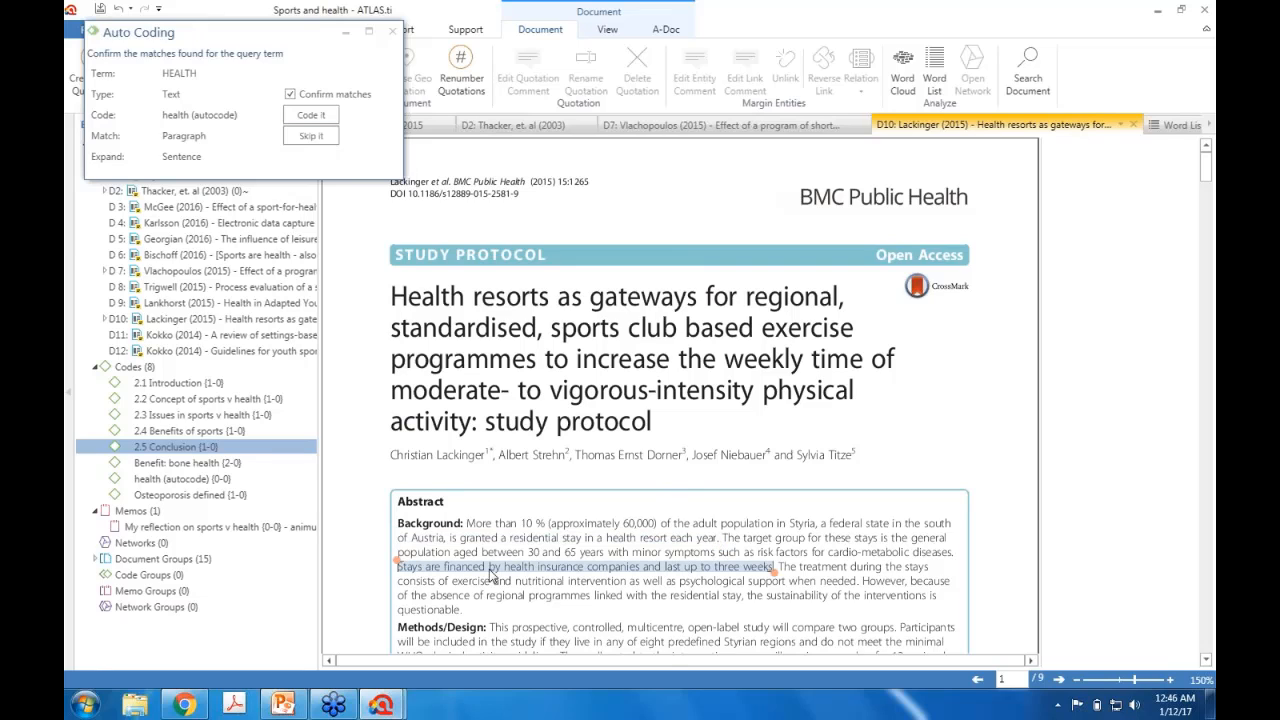
click(306, 115)
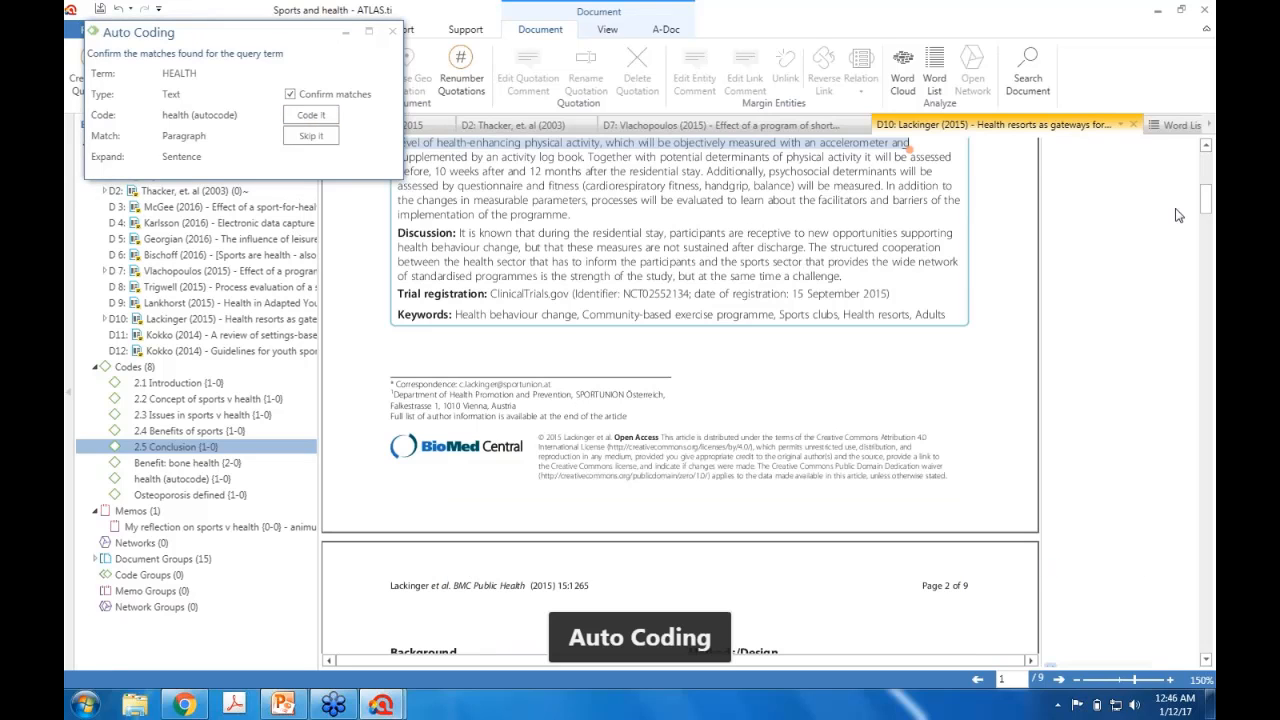
click(308, 116)
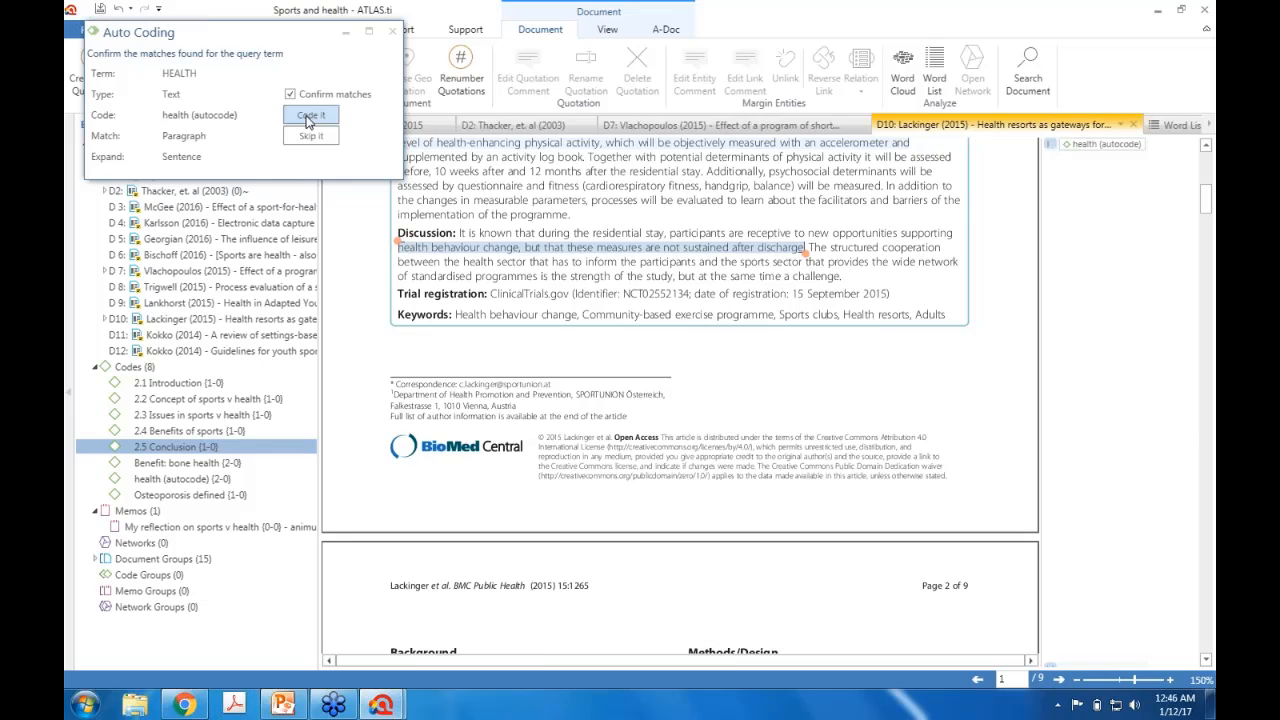
click(308, 140)
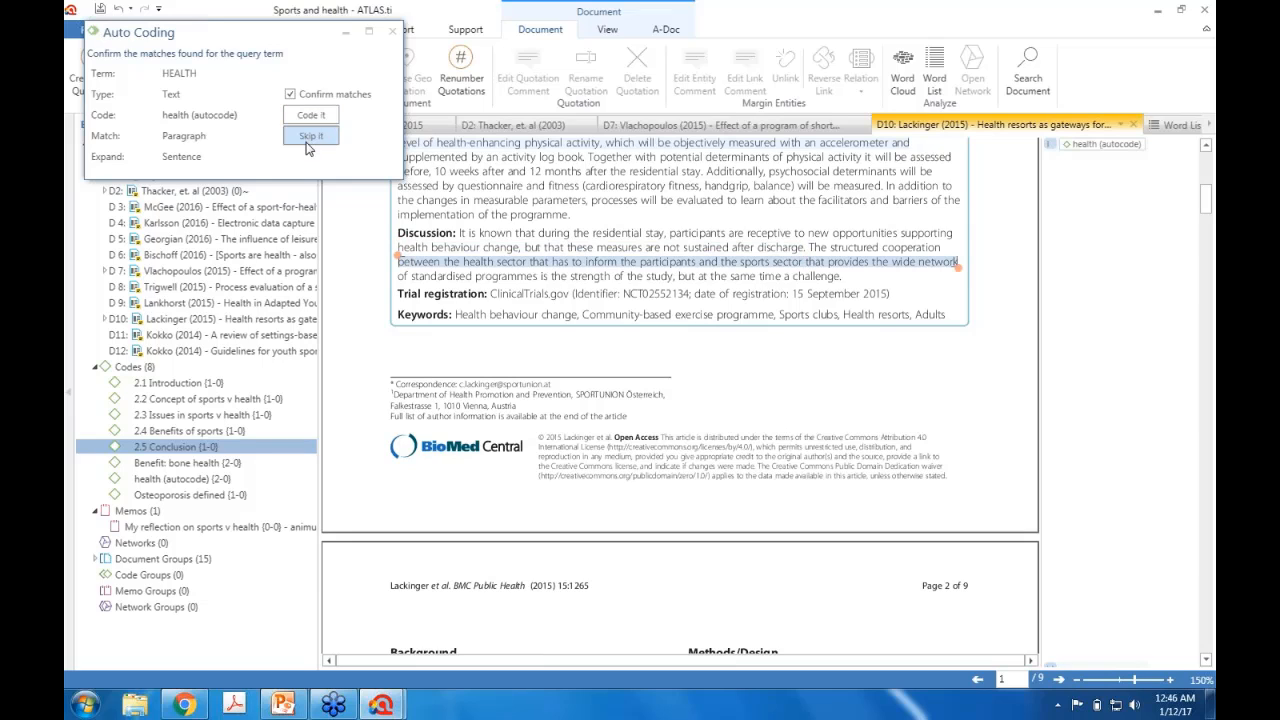
Turn off match confirmation, auto-code all remaining matches and select the code "health (autocode)" in the project's code list
click(290, 95)
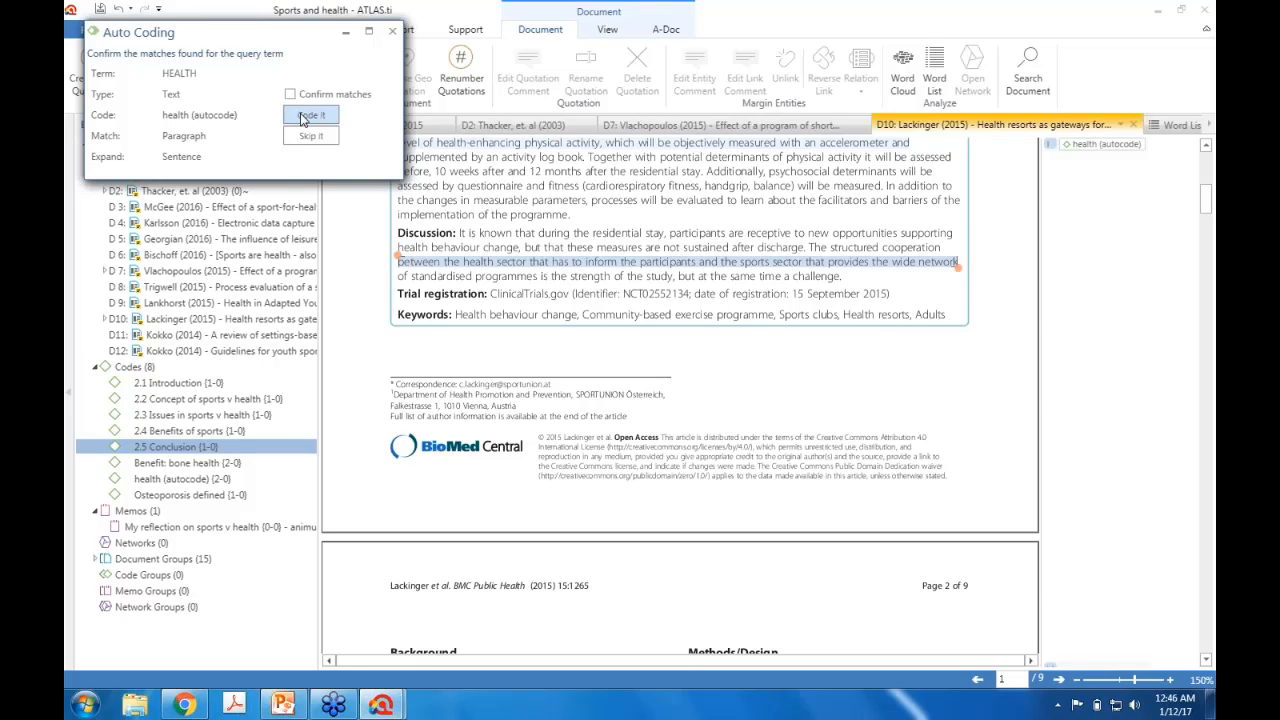
click(311, 116)
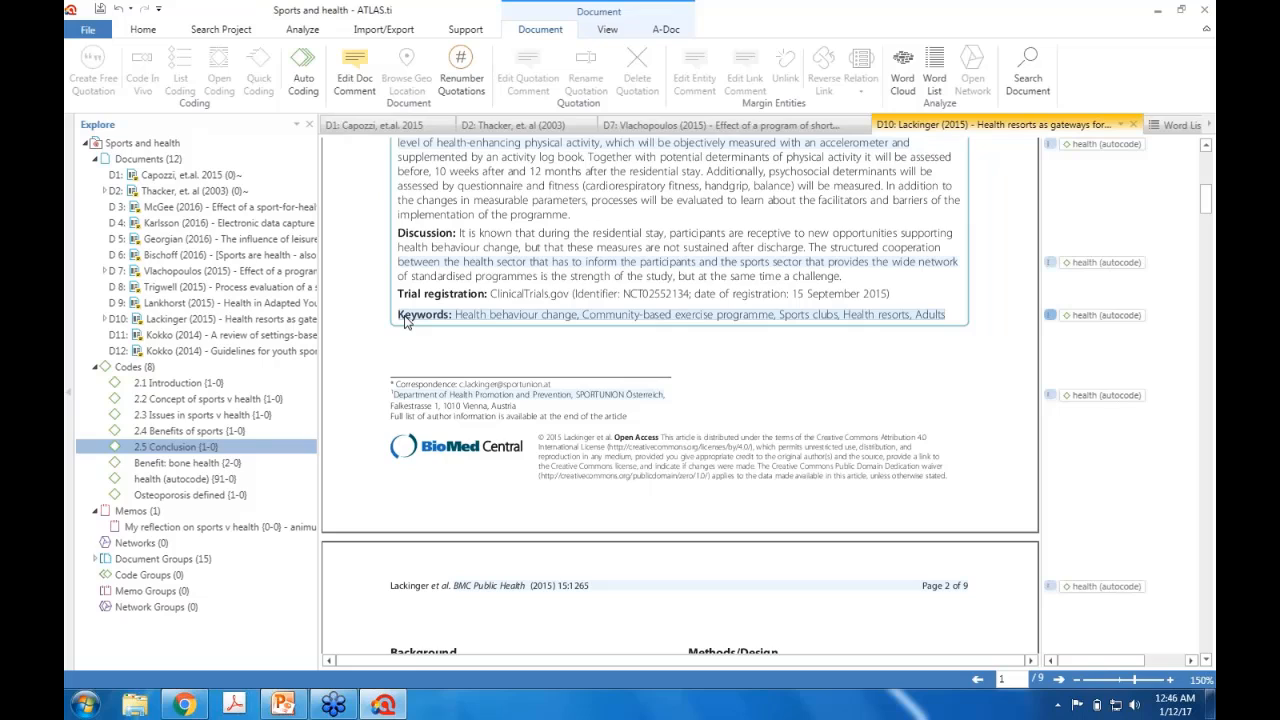
click(205, 480)
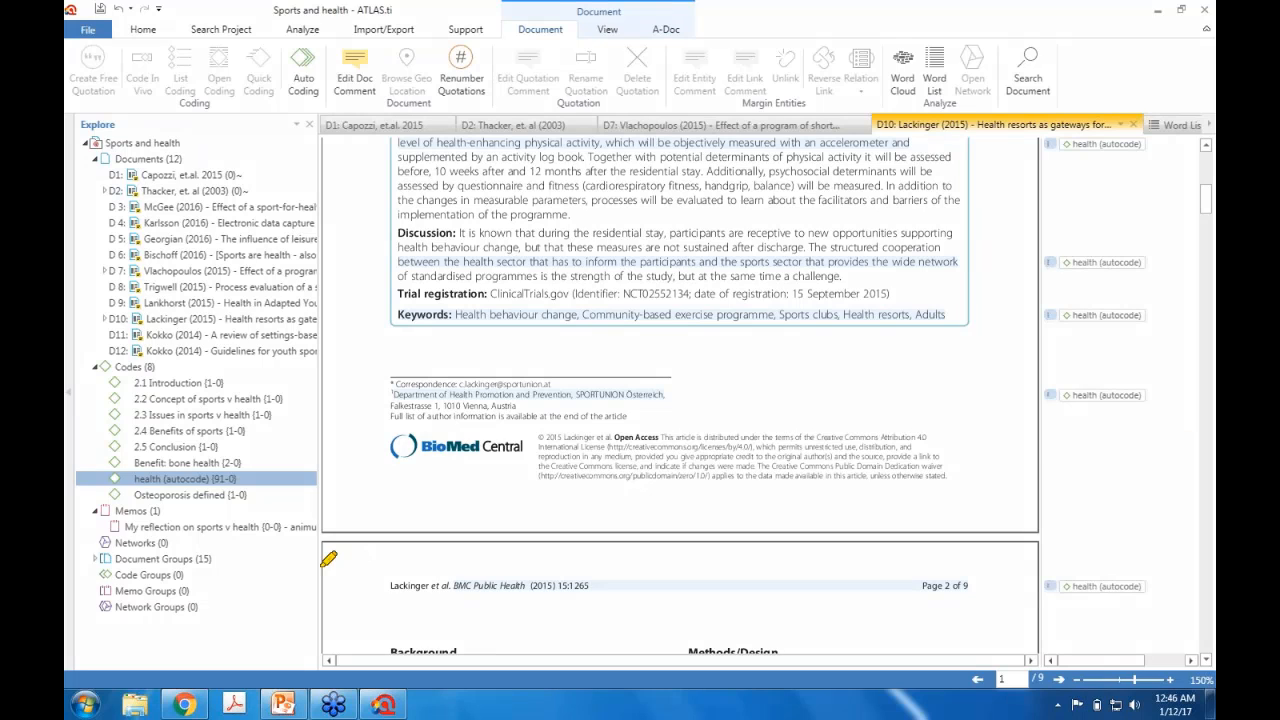
mouse_move(262, 493)
mouse_down()
mouse_move(97, 468)
mouse_move(241, 440)
mouse_move(262, 478)
mouse_move(340, 368)
mouse_move(280, 440)
mouse_move(322, 438)
mouse_up()
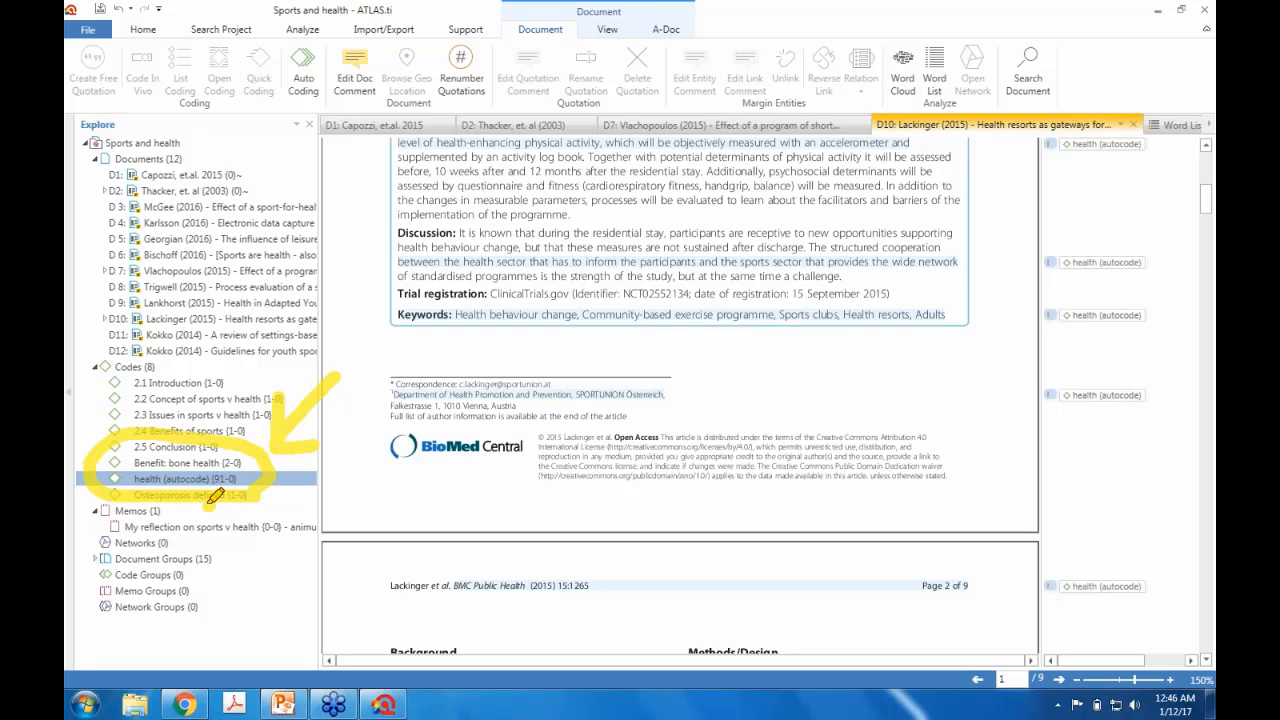
mouse_move(208, 503)
mouse_down()
mouse_move(230, 453)
mouse_move(259, 501)
mouse_move(195, 501)
mouse_up()
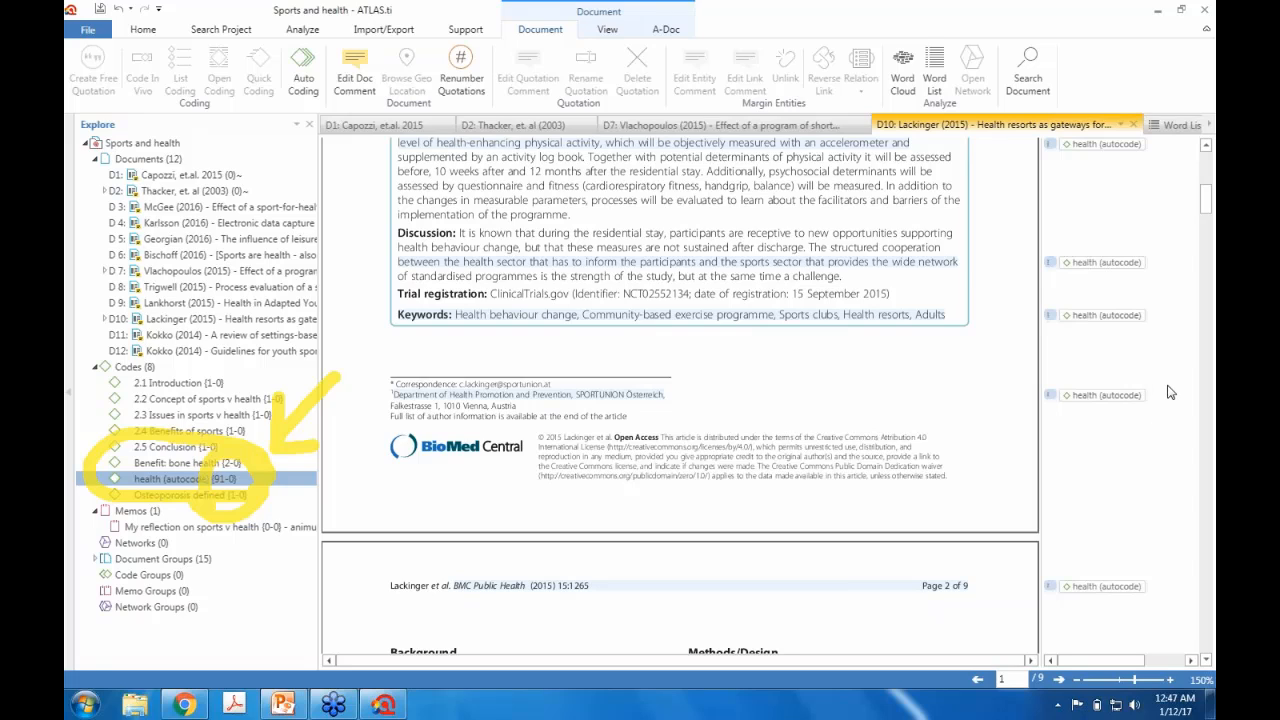
right_click(1100, 503)
click(1100, 497)
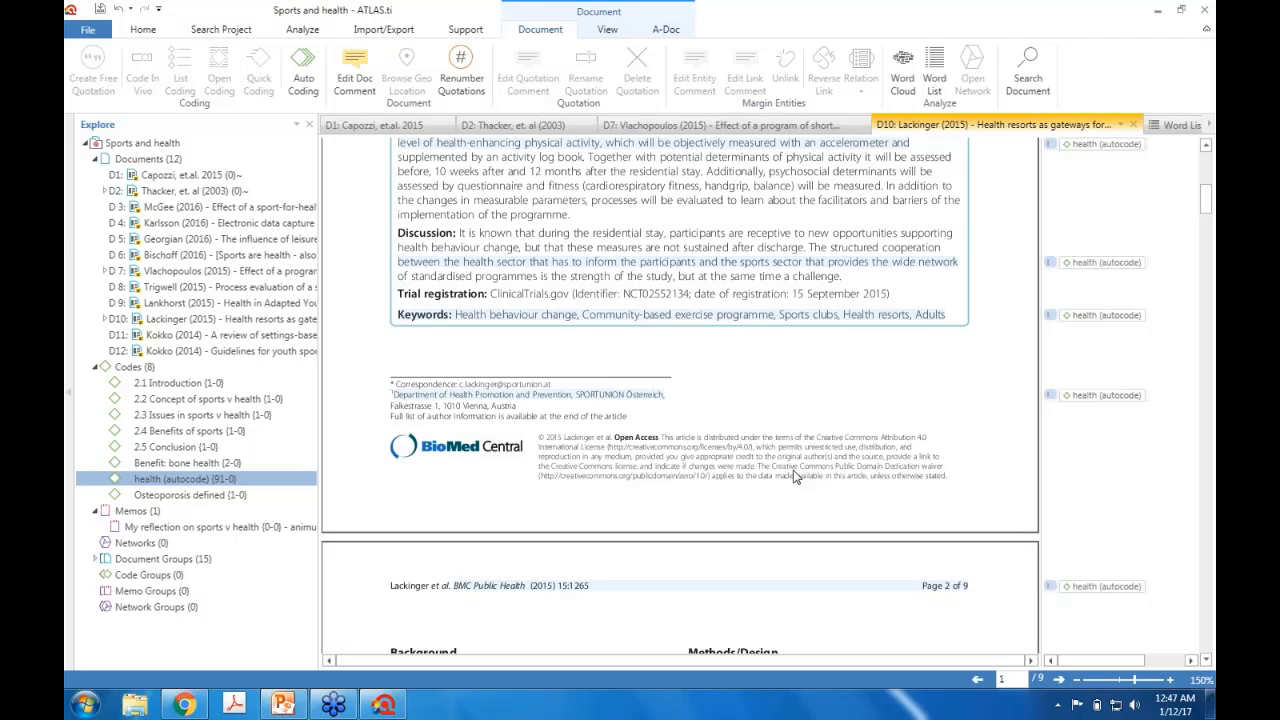
Switch to PowerPoint to go over the "Preparing the review" stage and show its check mark, and return to ATLAS.ti
click(289, 706)
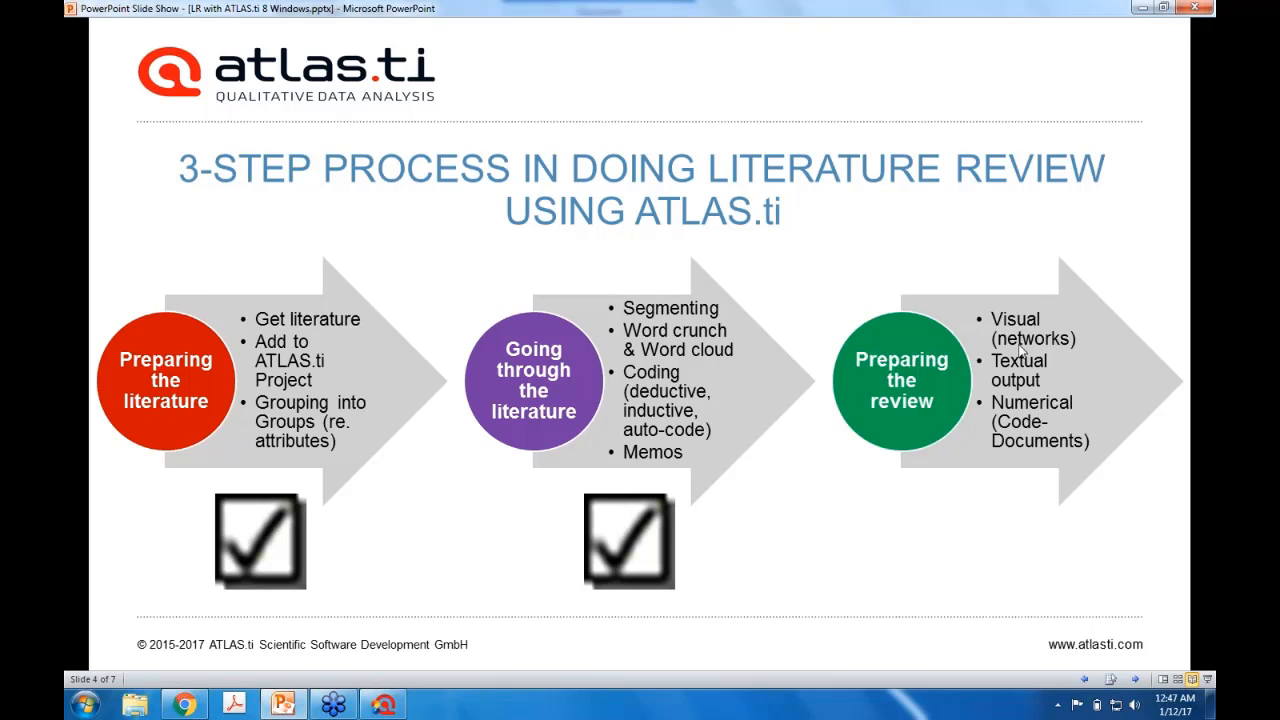
click(966, 520)
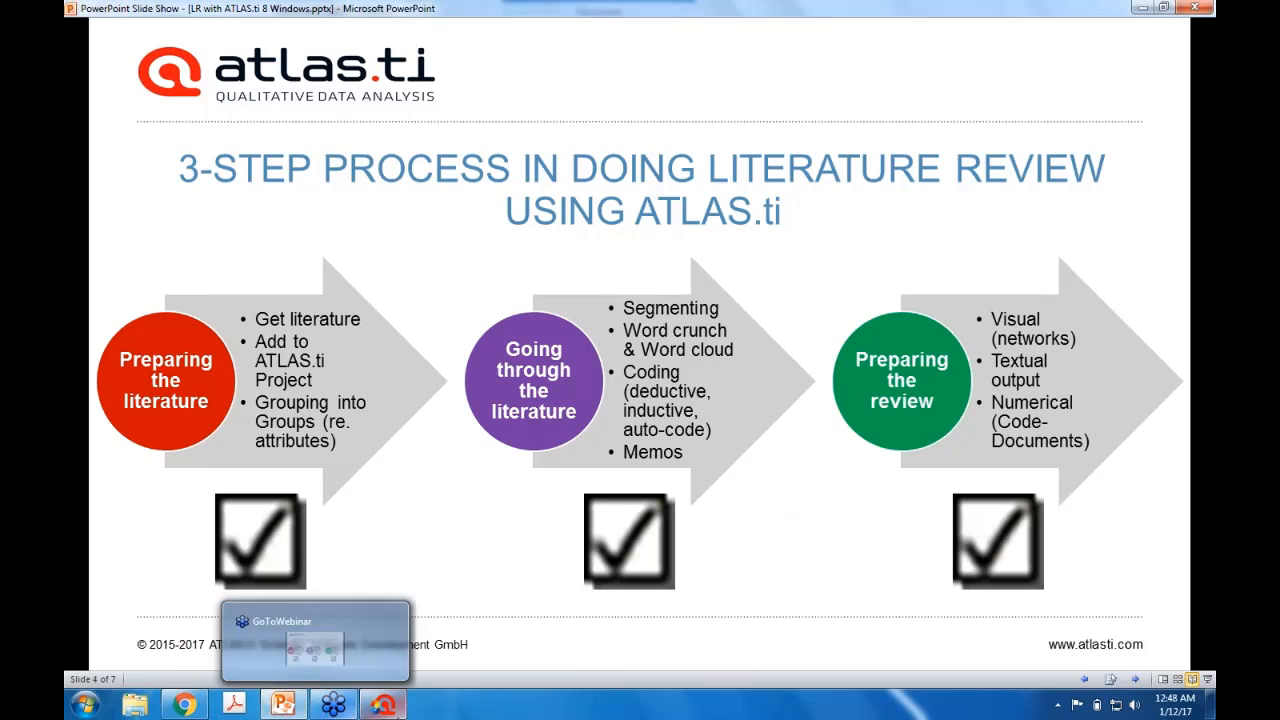
click(382, 707)
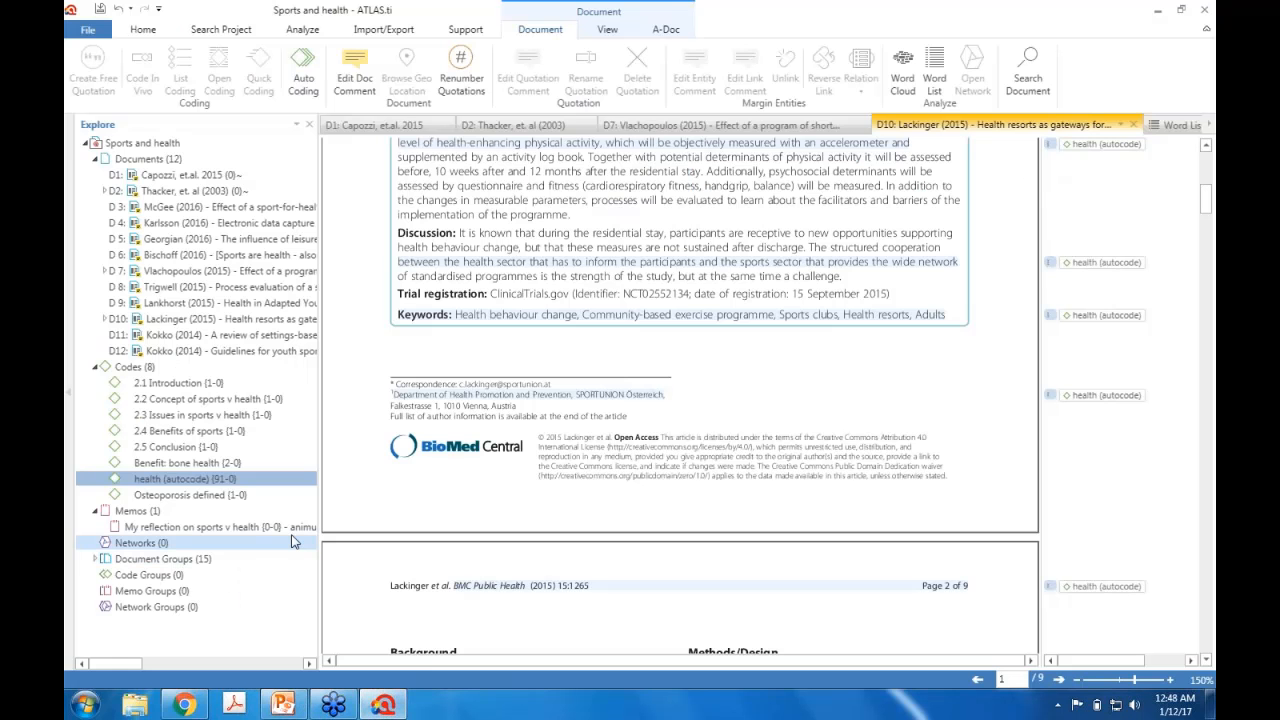
Open the code "Benefit: bone health" in a maximized network editor and move its node toward the upper middle of the canvas
click(214, 465)
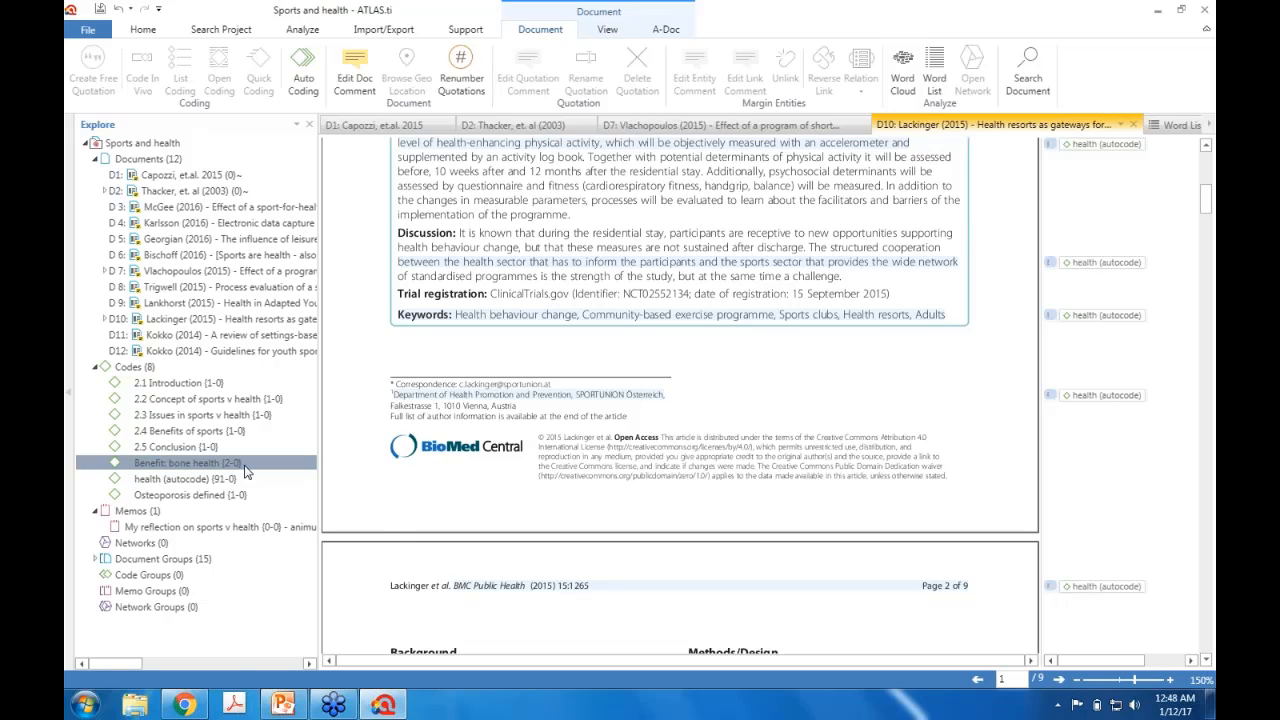
right_click(246, 471)
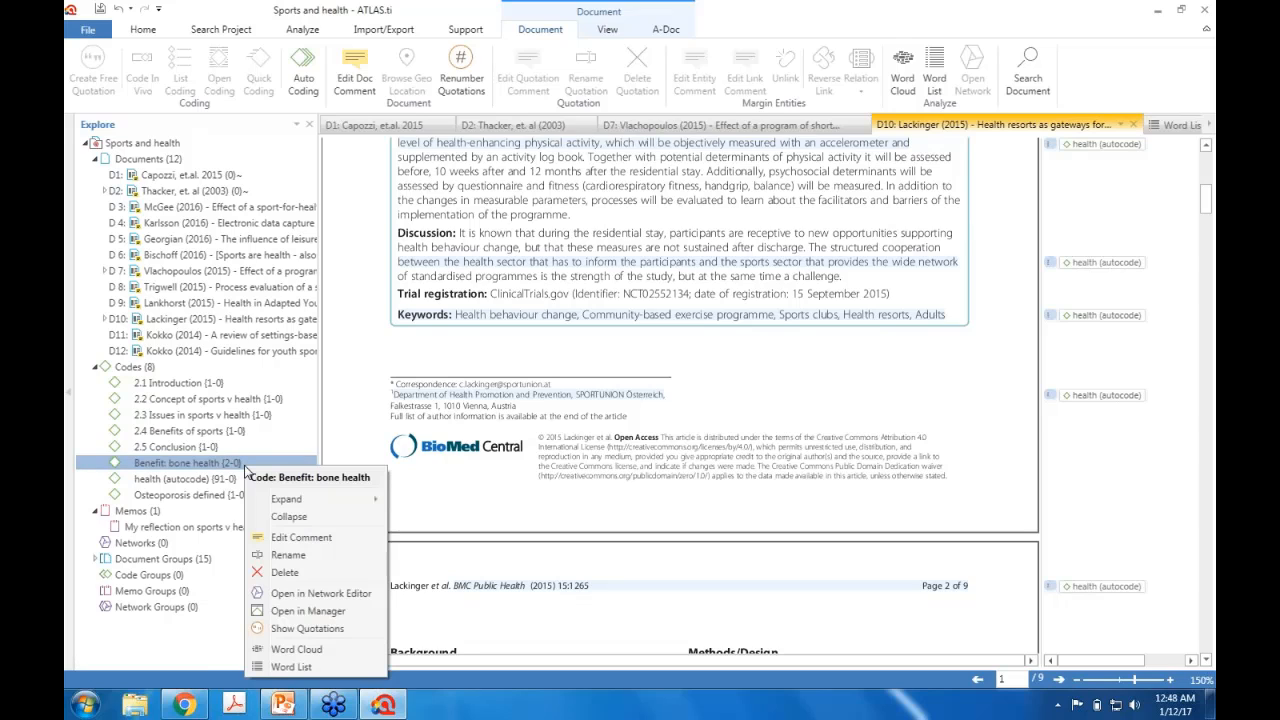
click(303, 594)
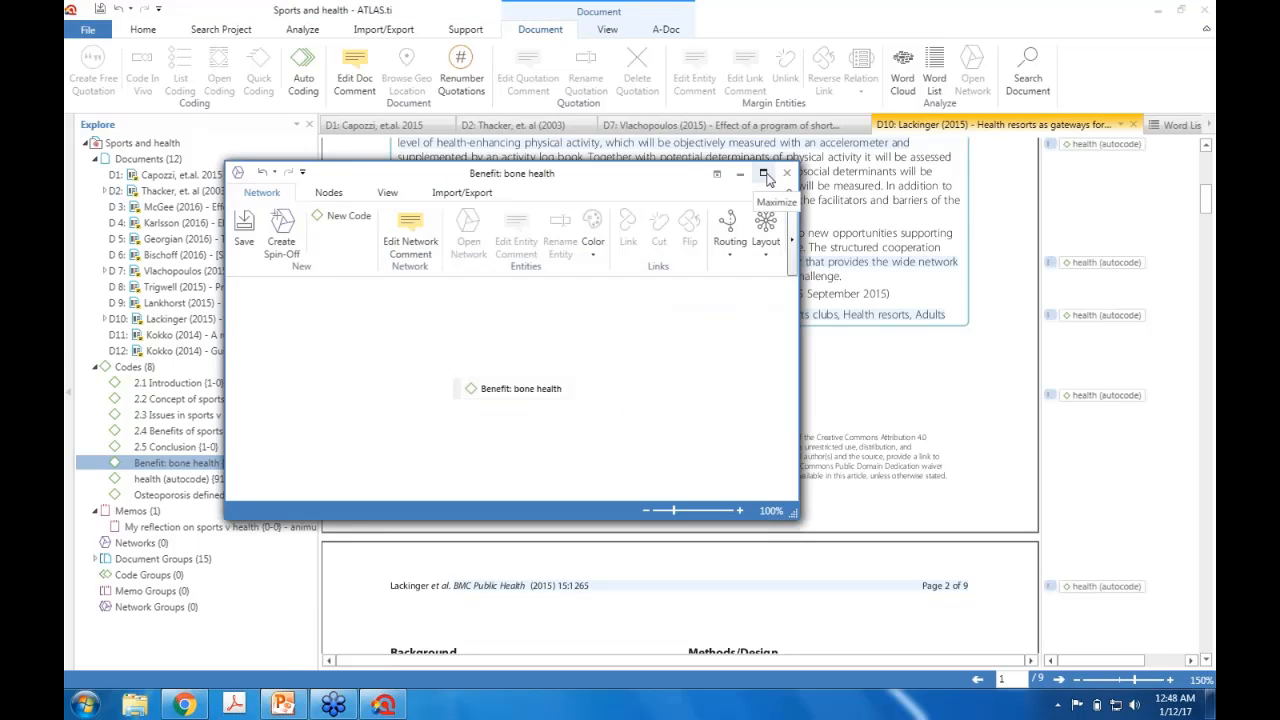
click(764, 176)
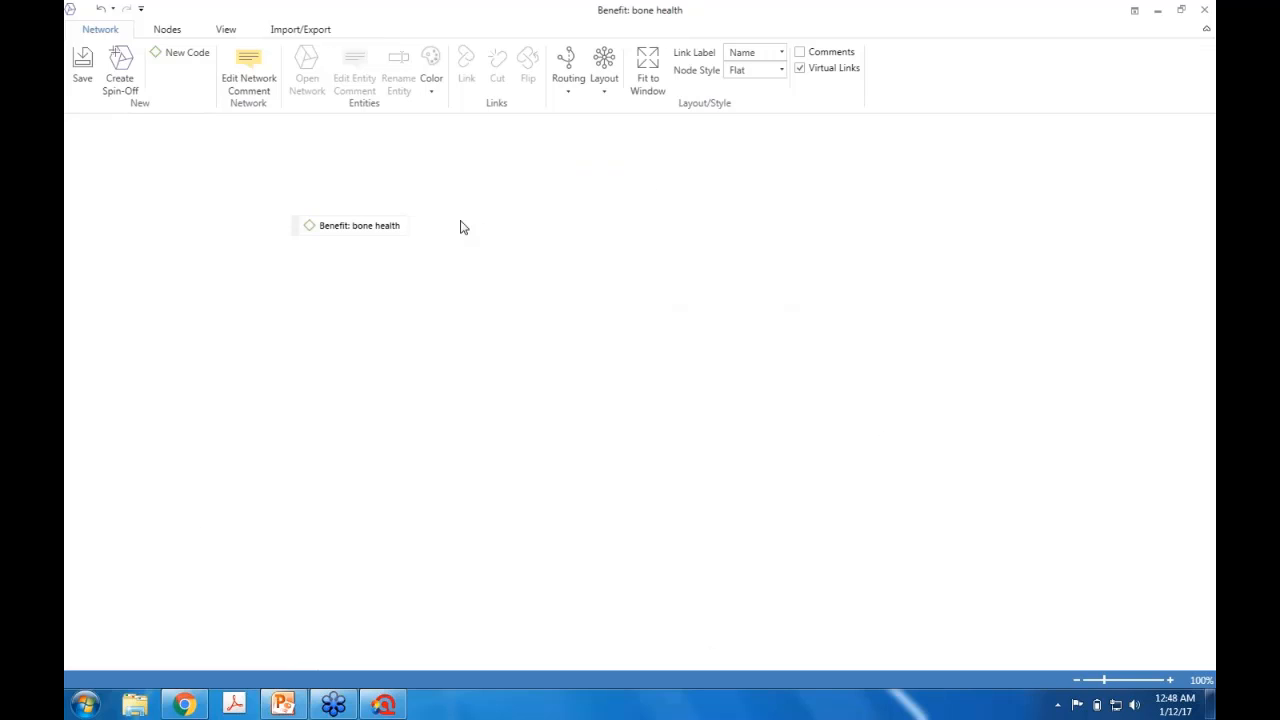
drag(366, 223, 580, 226)
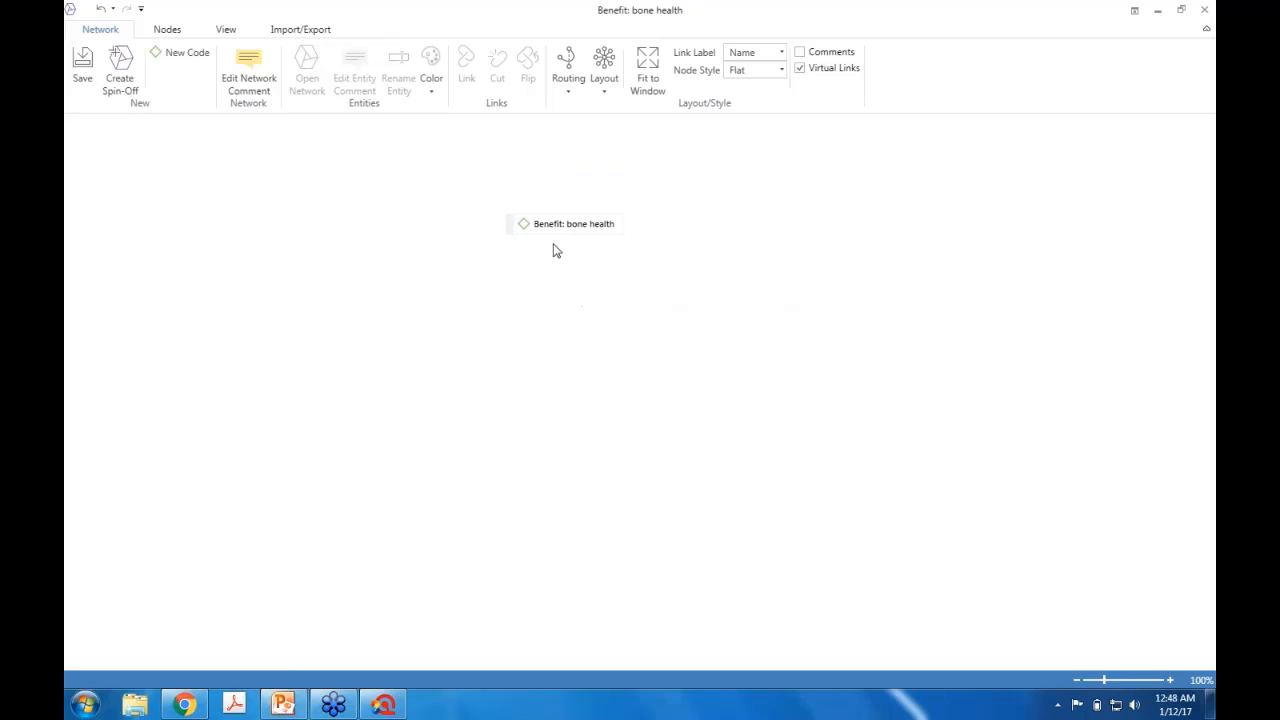
Import the quotation neighbors of "Benefit: bone health" and arrange quotations 7:2 and 7:3 side by side below the code
right_click(543, 228)
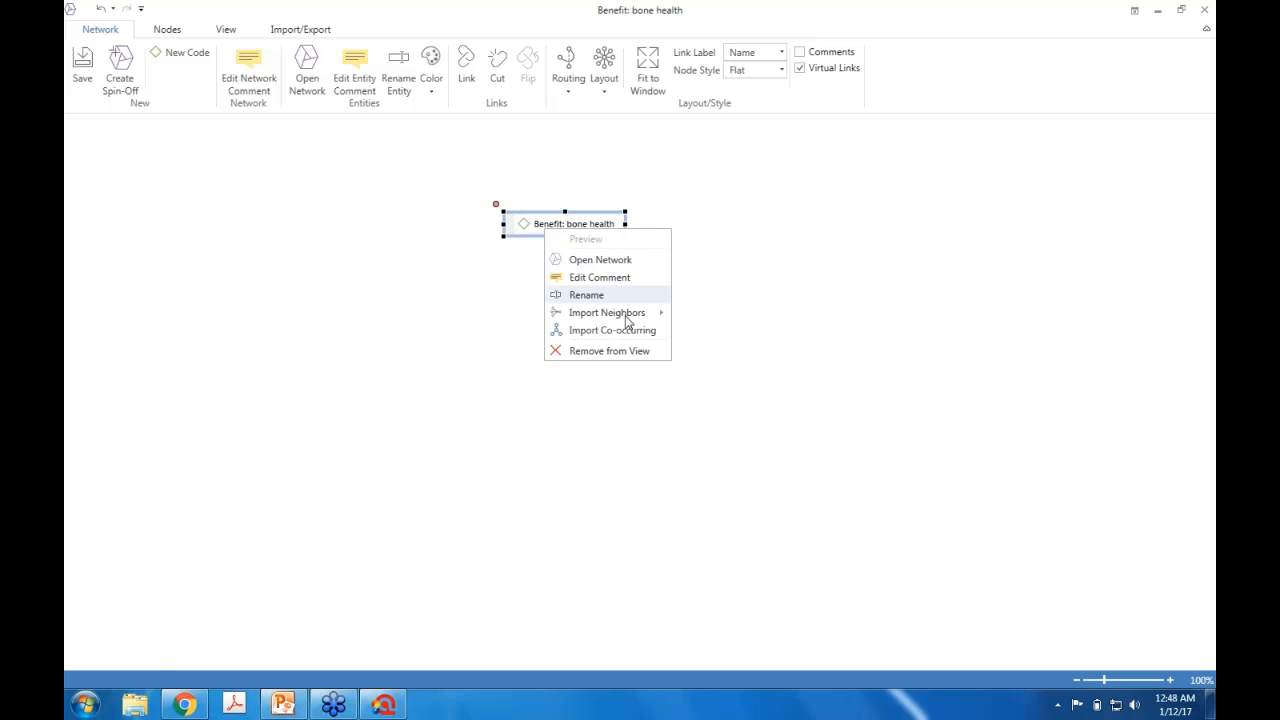
mouse_move(628, 316)
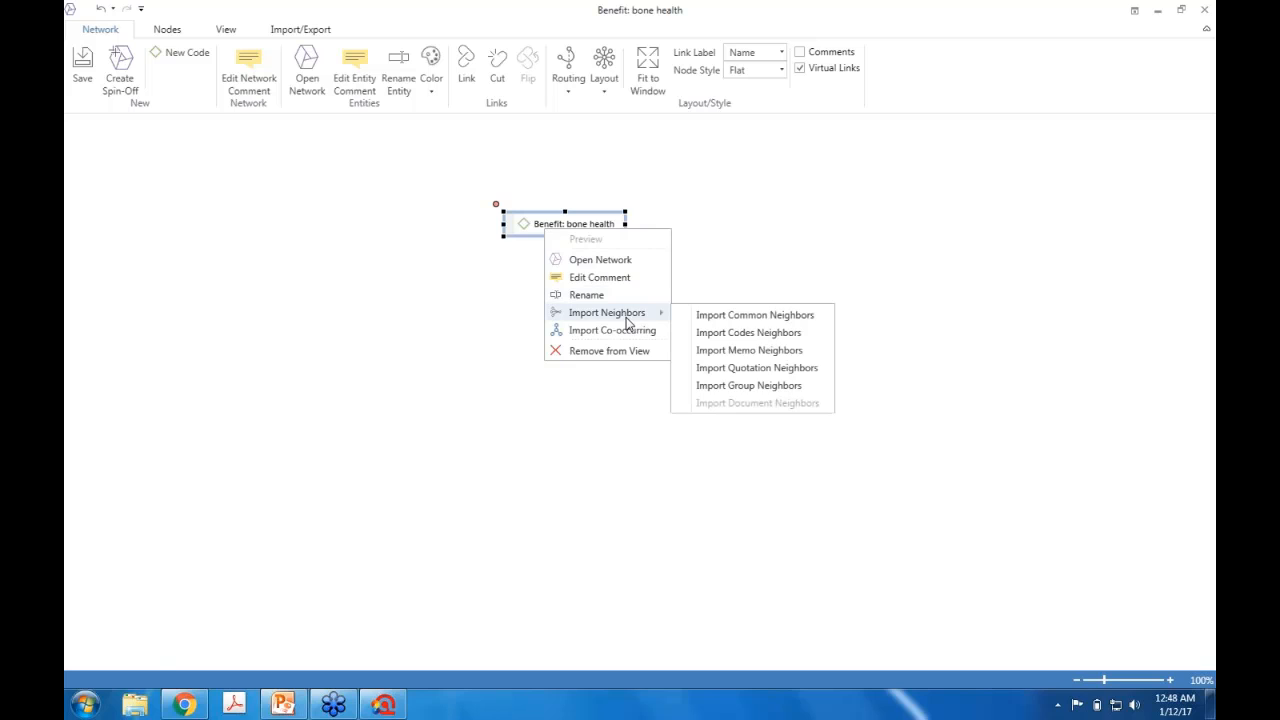
click(752, 367)
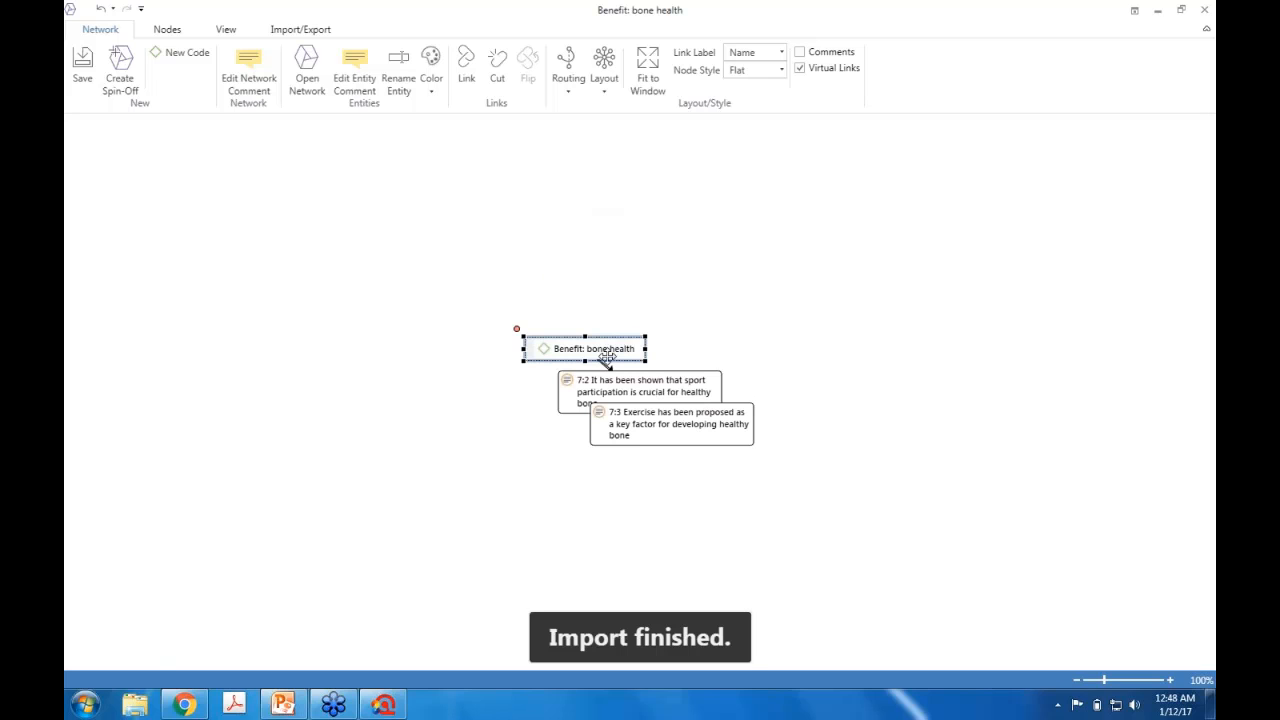
drag(617, 343, 615, 244)
drag(574, 381, 348, 396)
drag(675, 418, 742, 387)
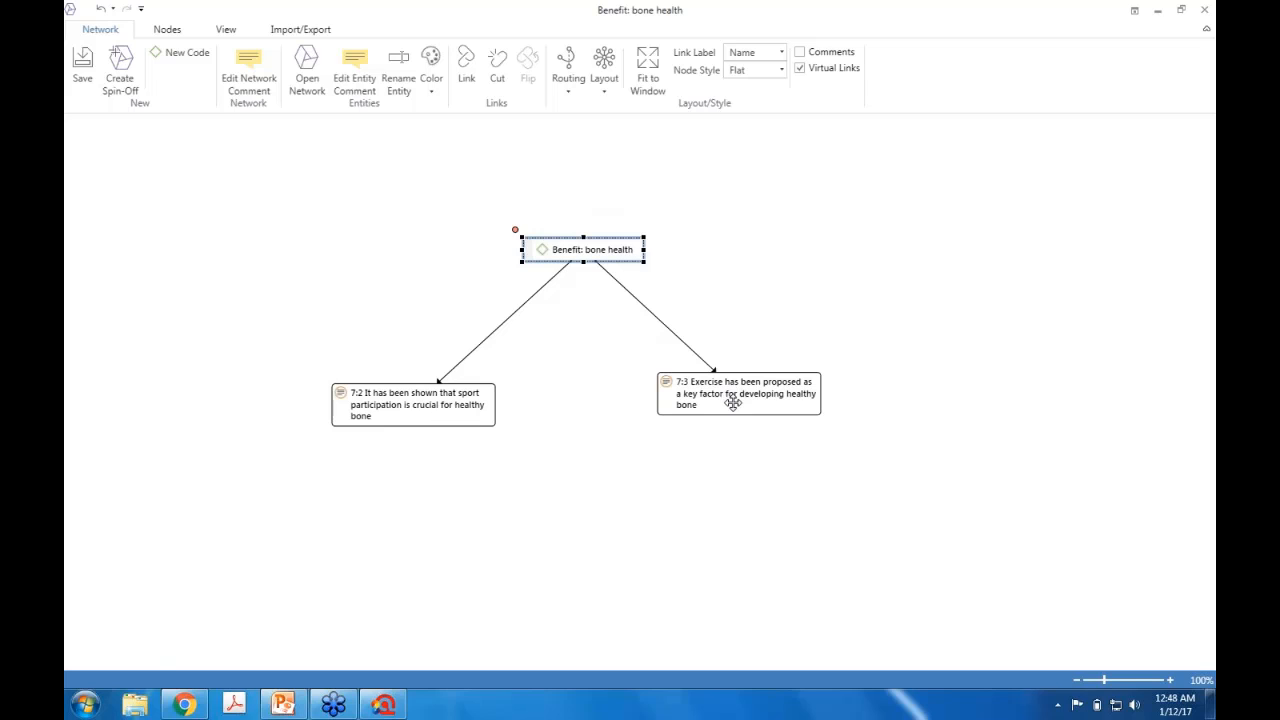
drag(733, 402, 743, 408)
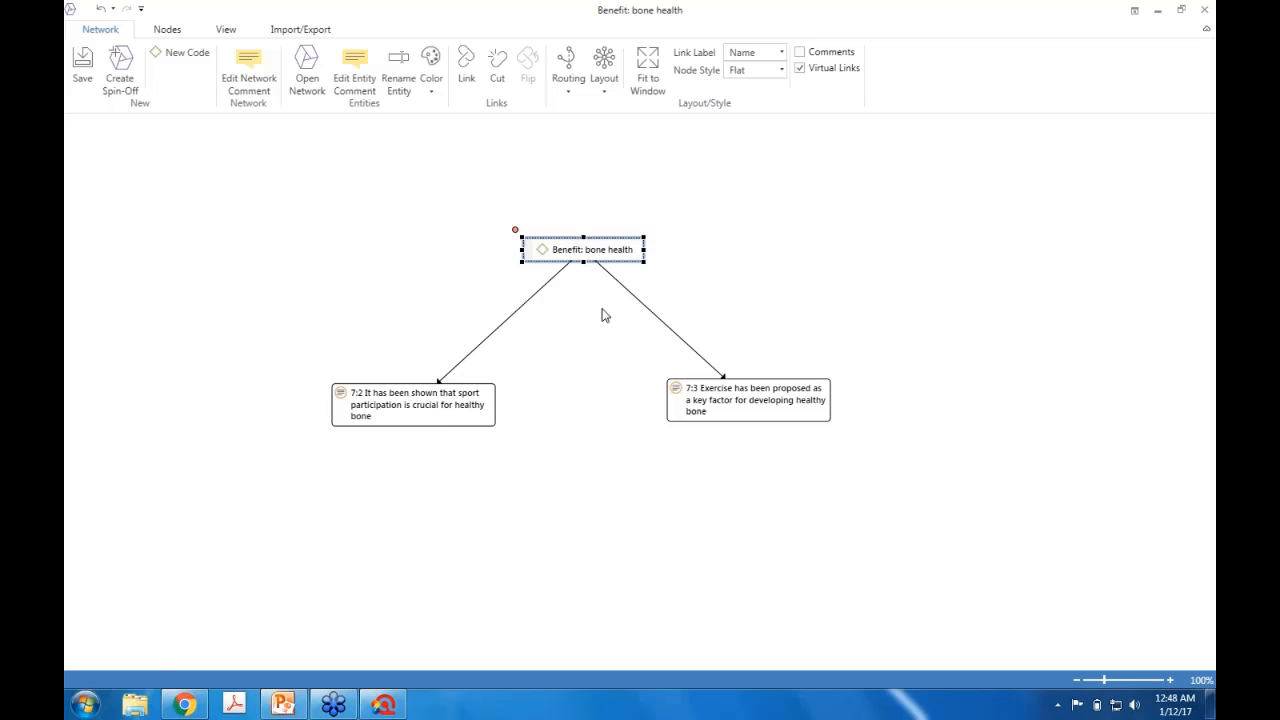
click(413, 408)
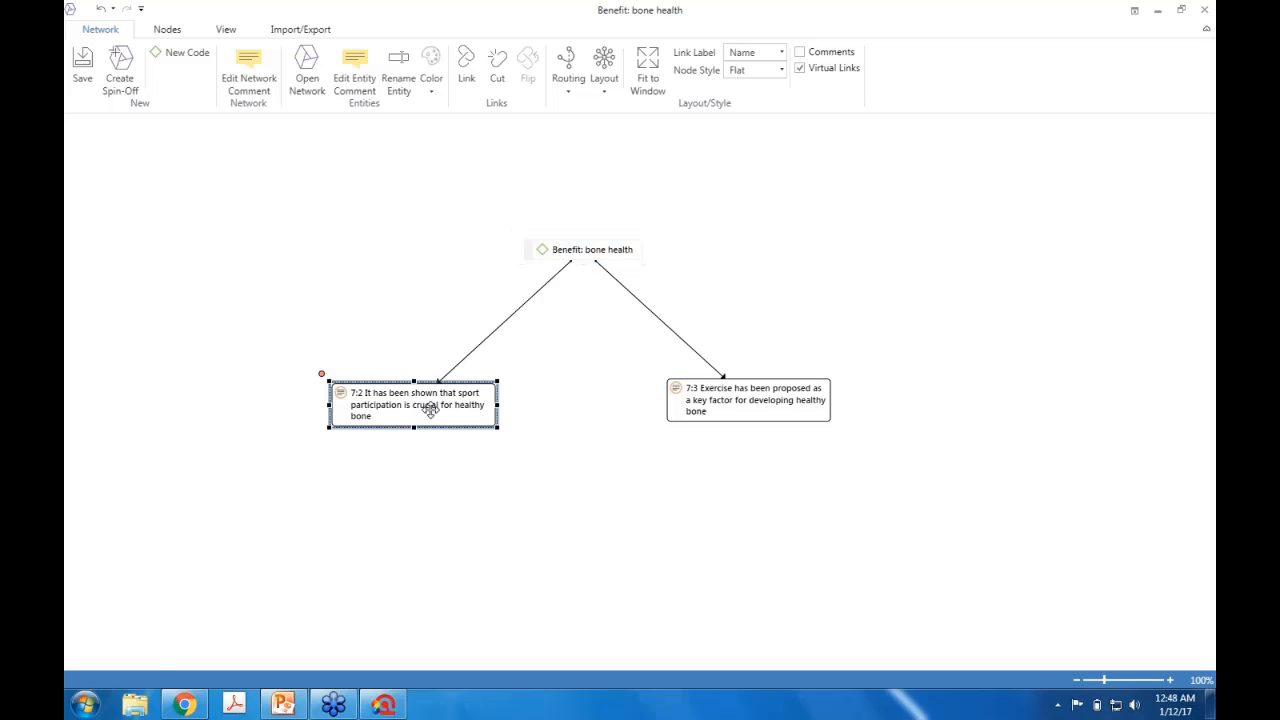
click(729, 400)
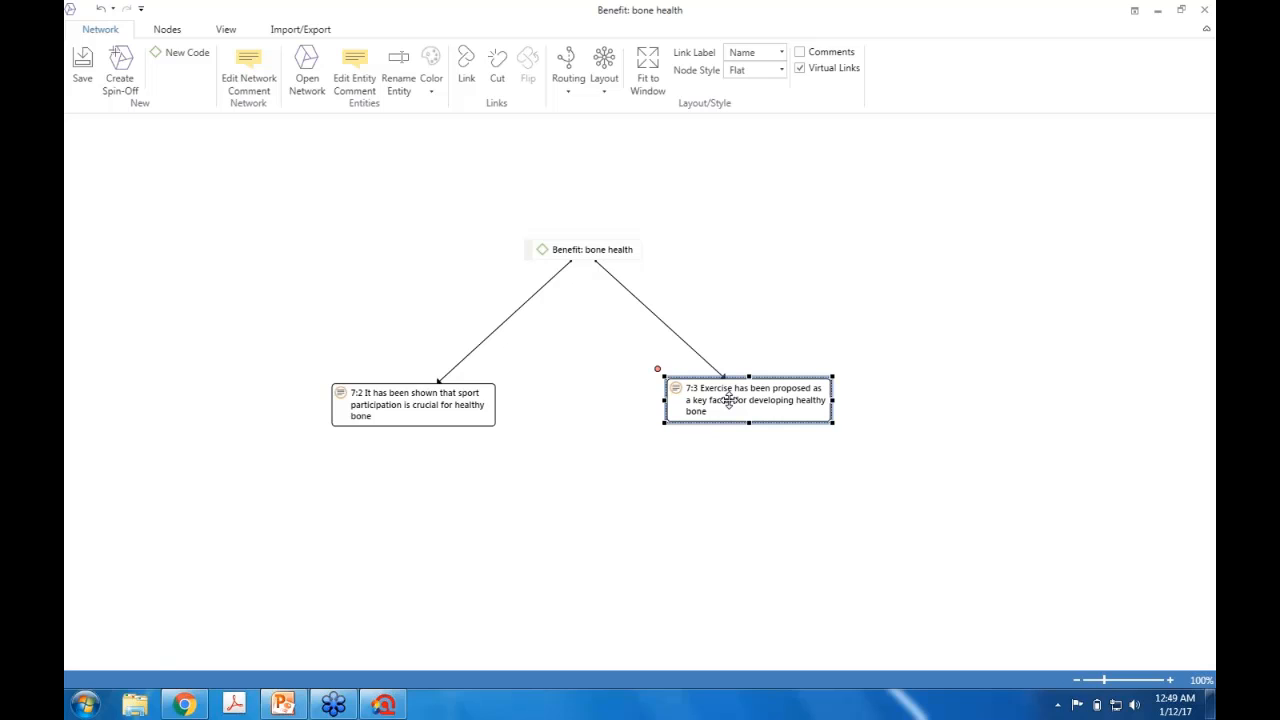
click(408, 402)
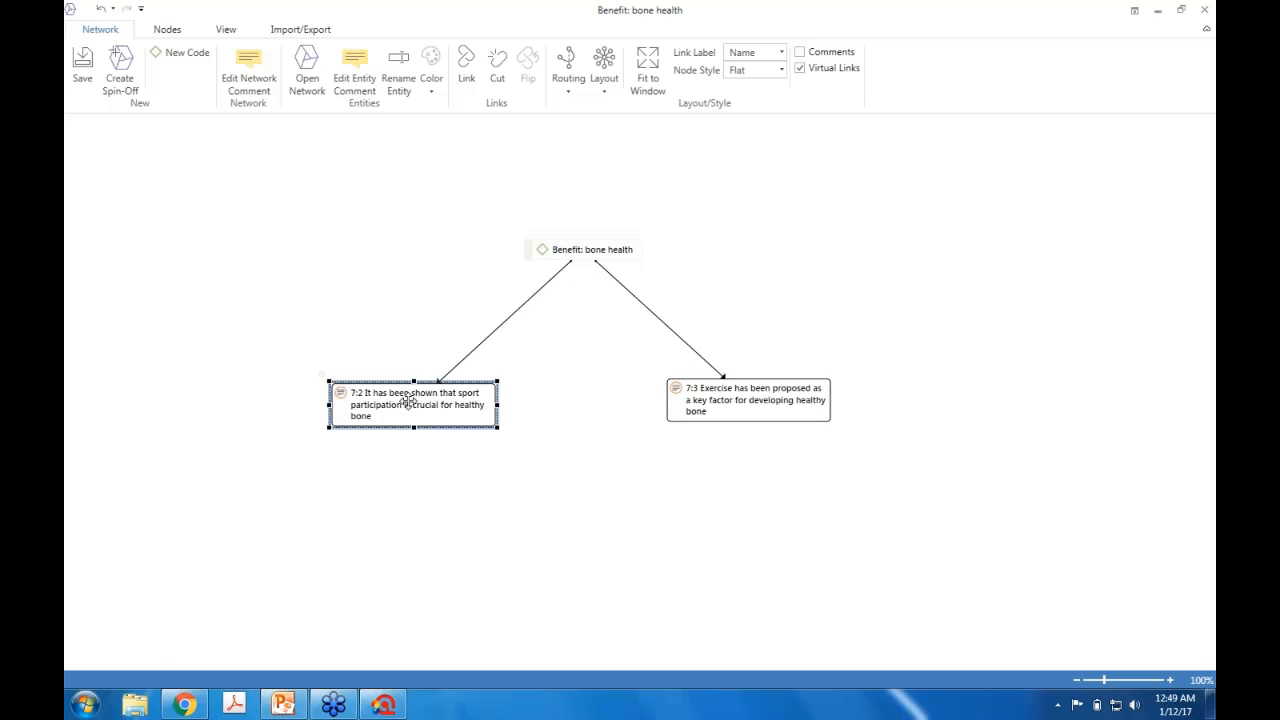
click(731, 398)
click(427, 400)
click(735, 398)
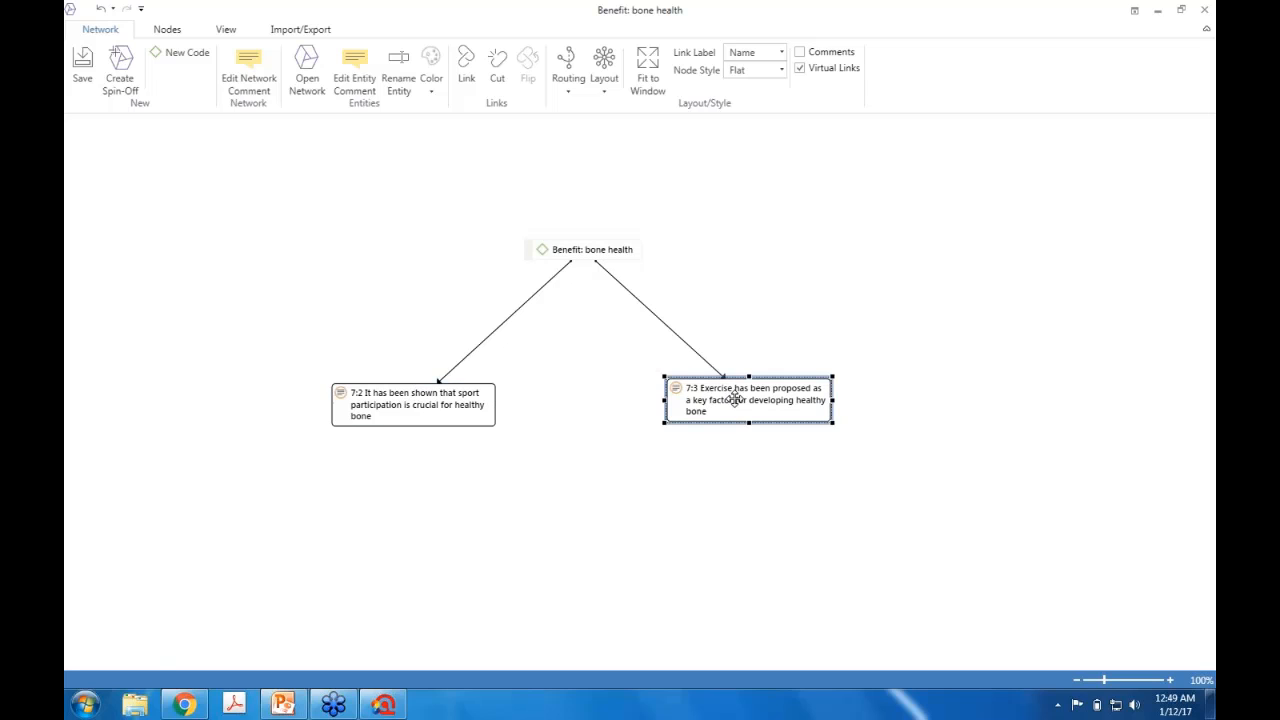
Link quotation 7:2 to quotation 7:3 with the "supports" relation and shift quotation 7:3 slightly away from 7:2
click(450, 416)
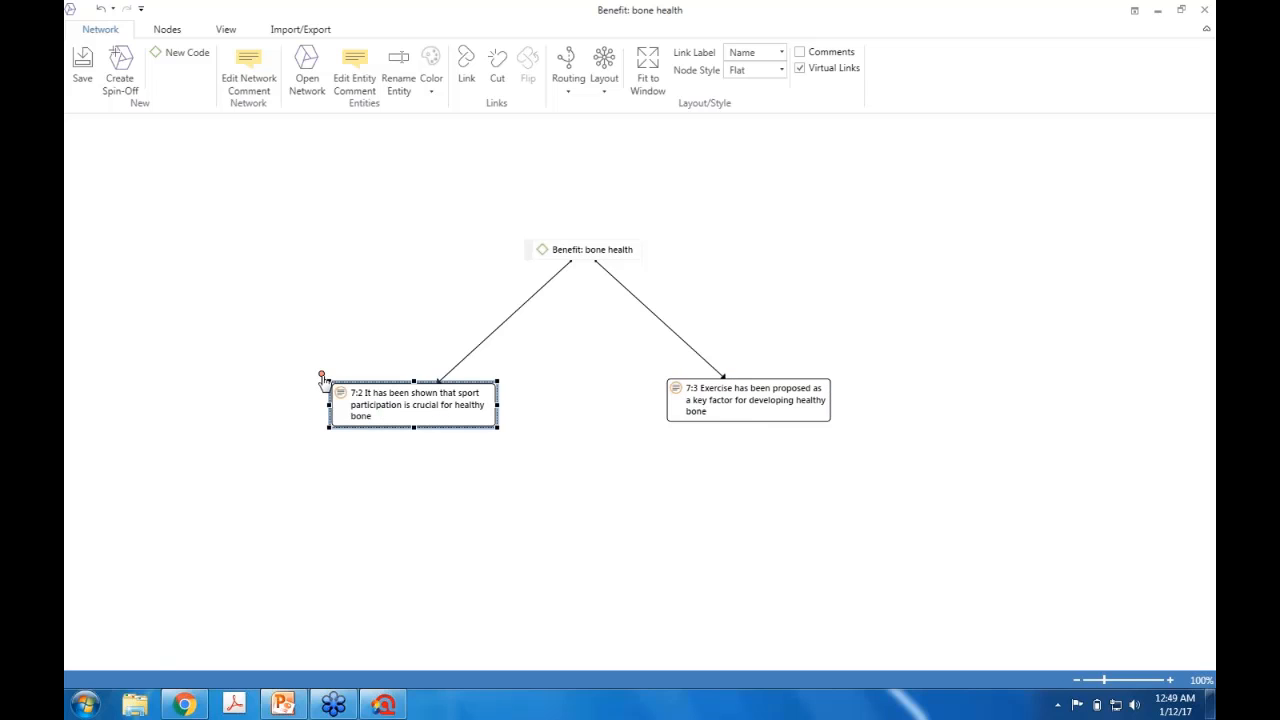
drag(322, 376, 731, 401)
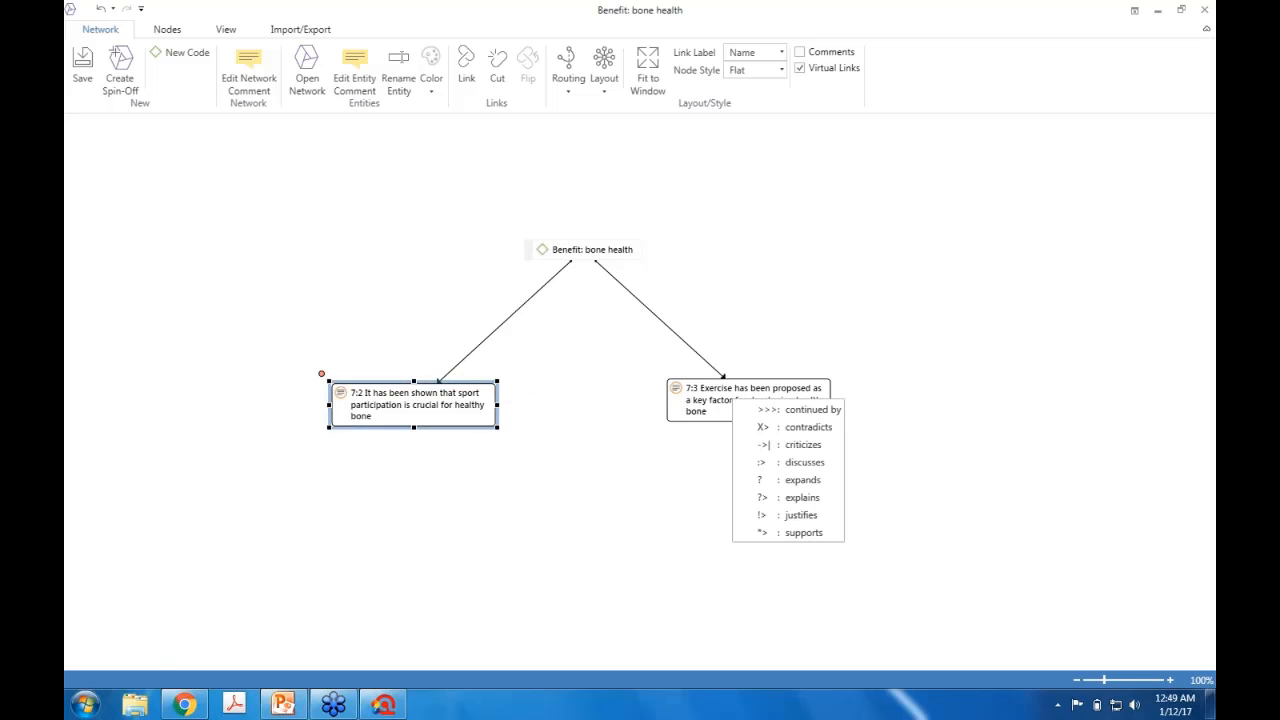
click(810, 533)
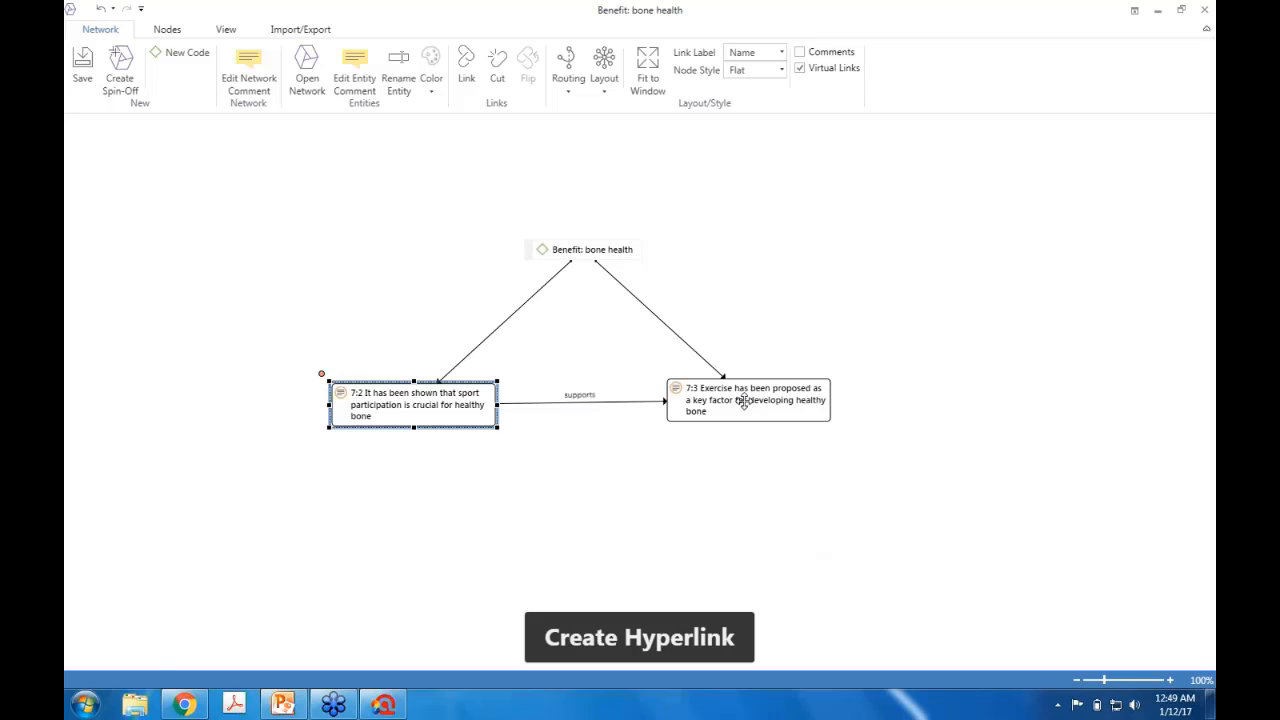
drag(746, 400, 759, 402)
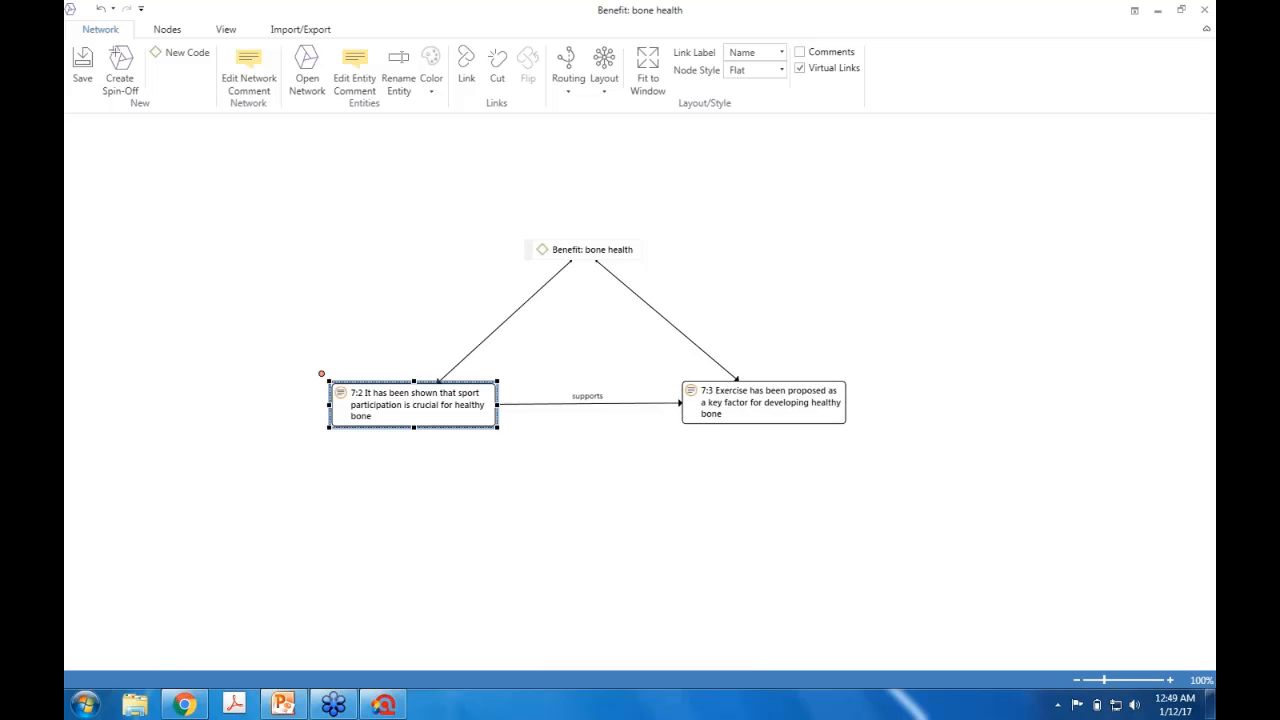
Save the network under the name "Benefit: bone health" and clear the node selection
click(82, 66)
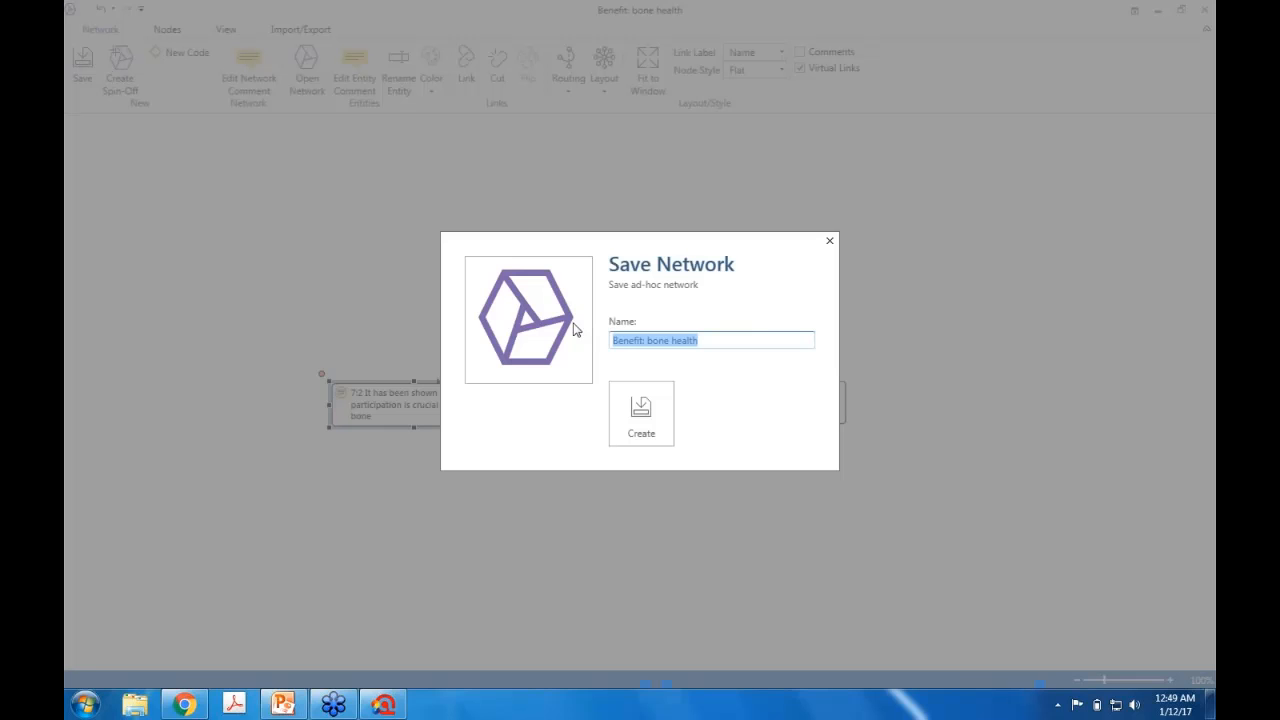
click(637, 433)
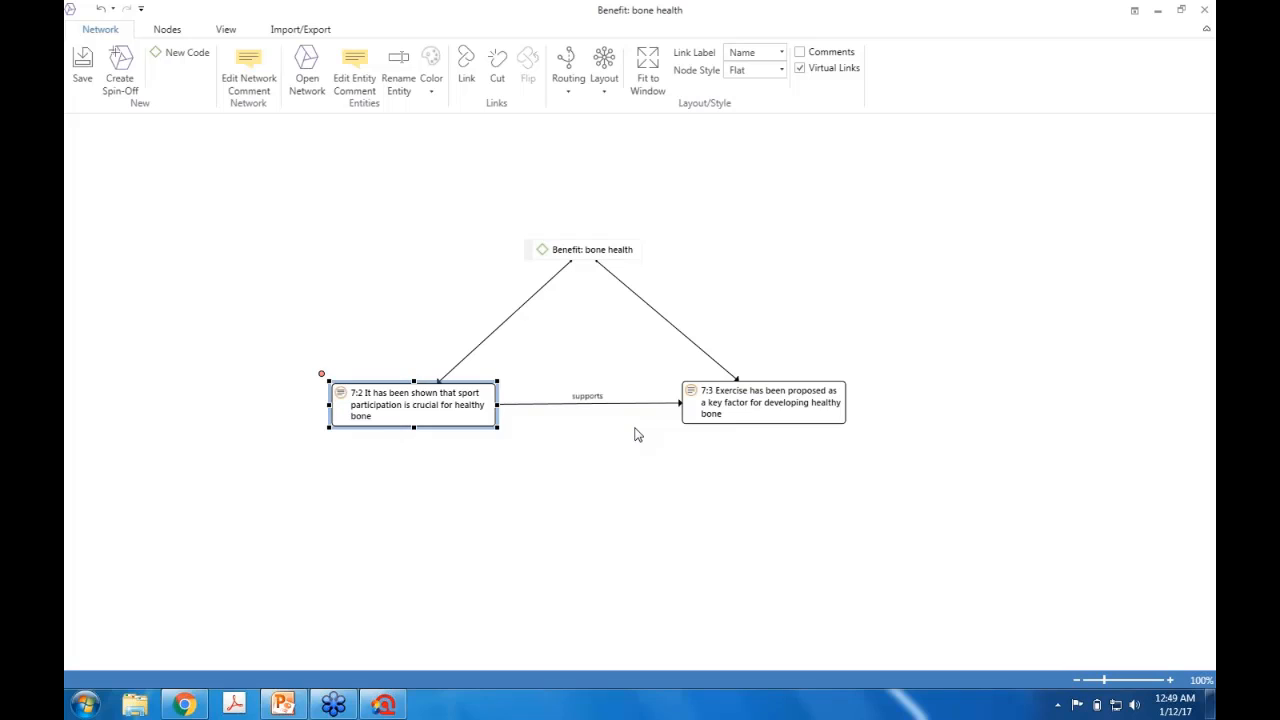
click(661, 491)
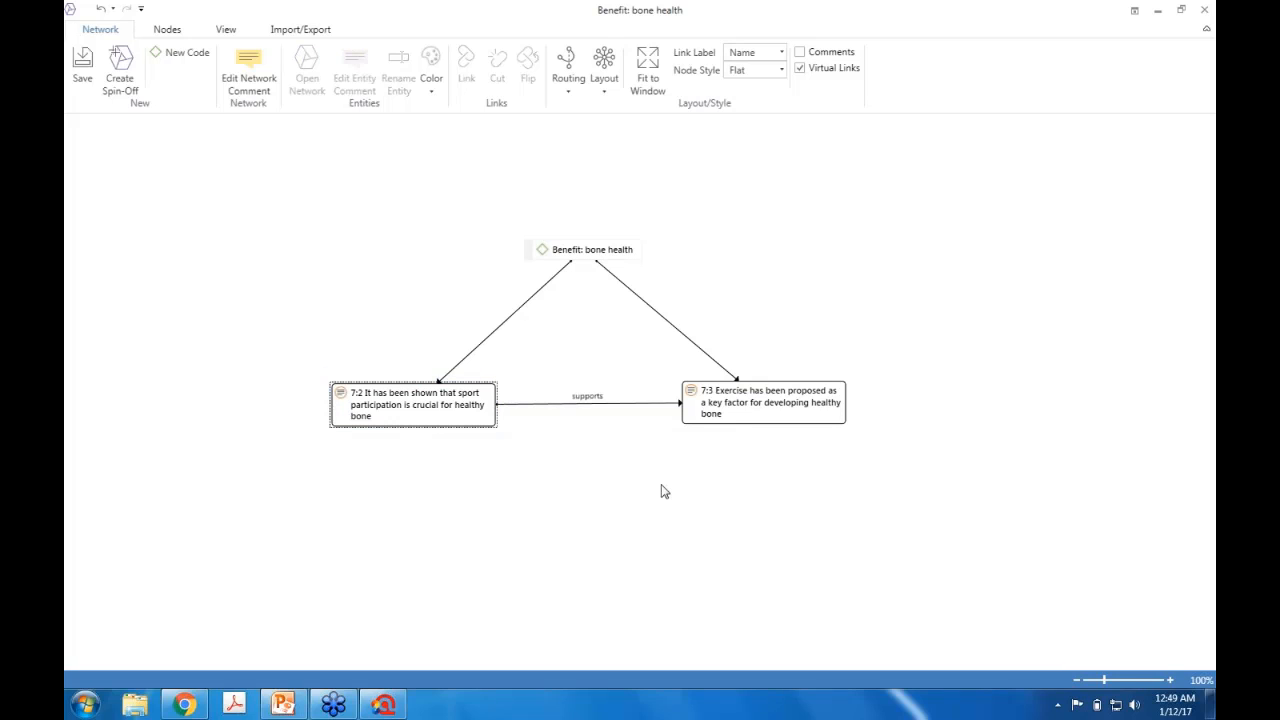
Close the "Benefit: bone health" network and the "Sports and health" project, saving the project changes
click(592, 252)
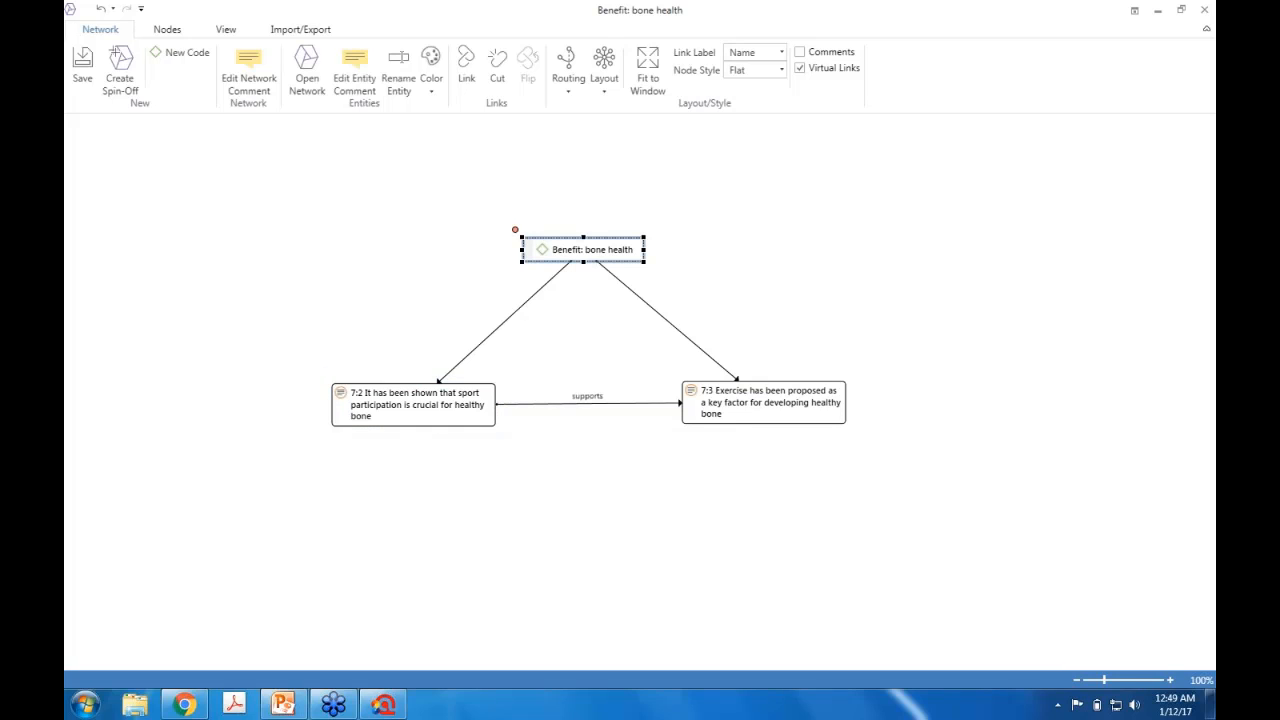
click(515, 229)
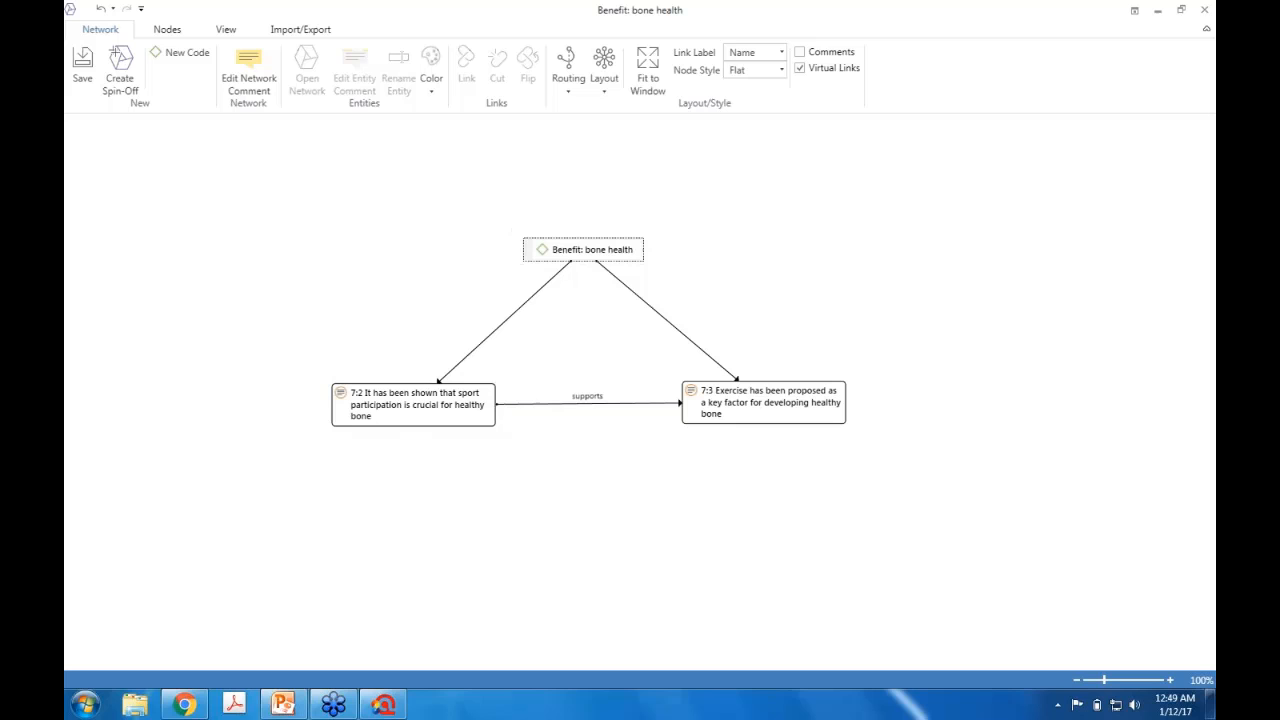
click(1207, 10)
click(1203, 13)
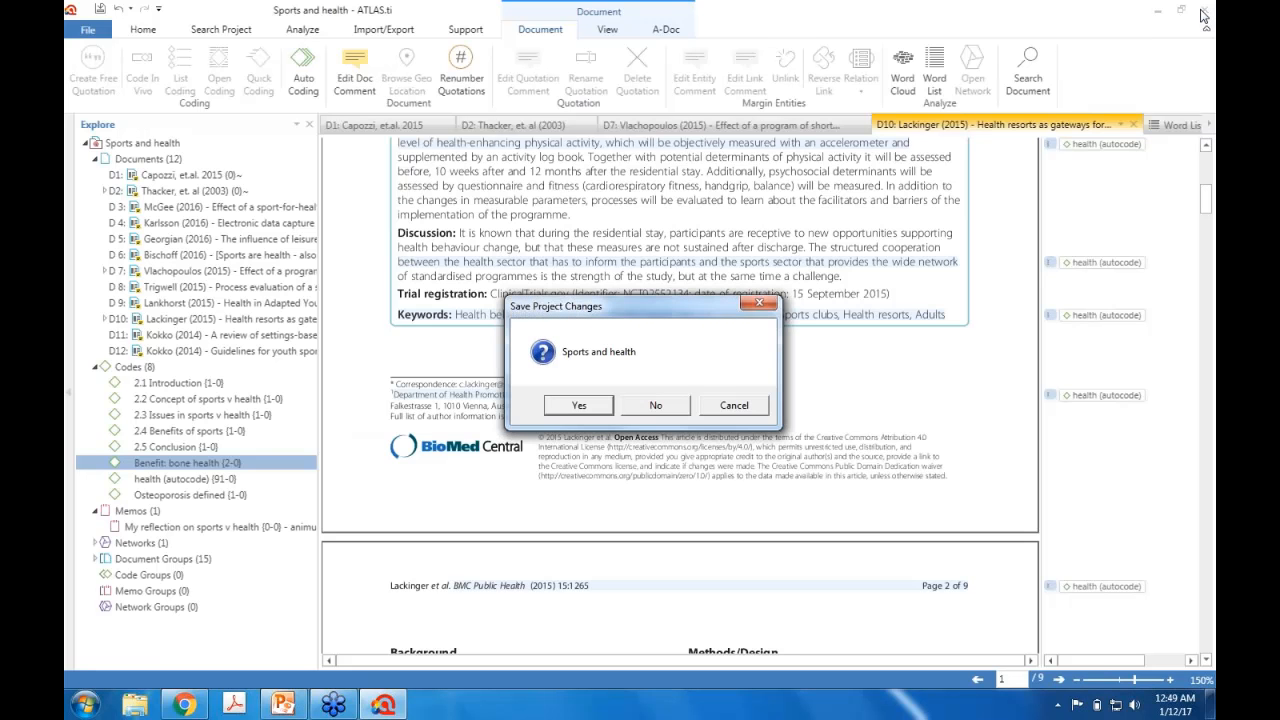
click(566, 410)
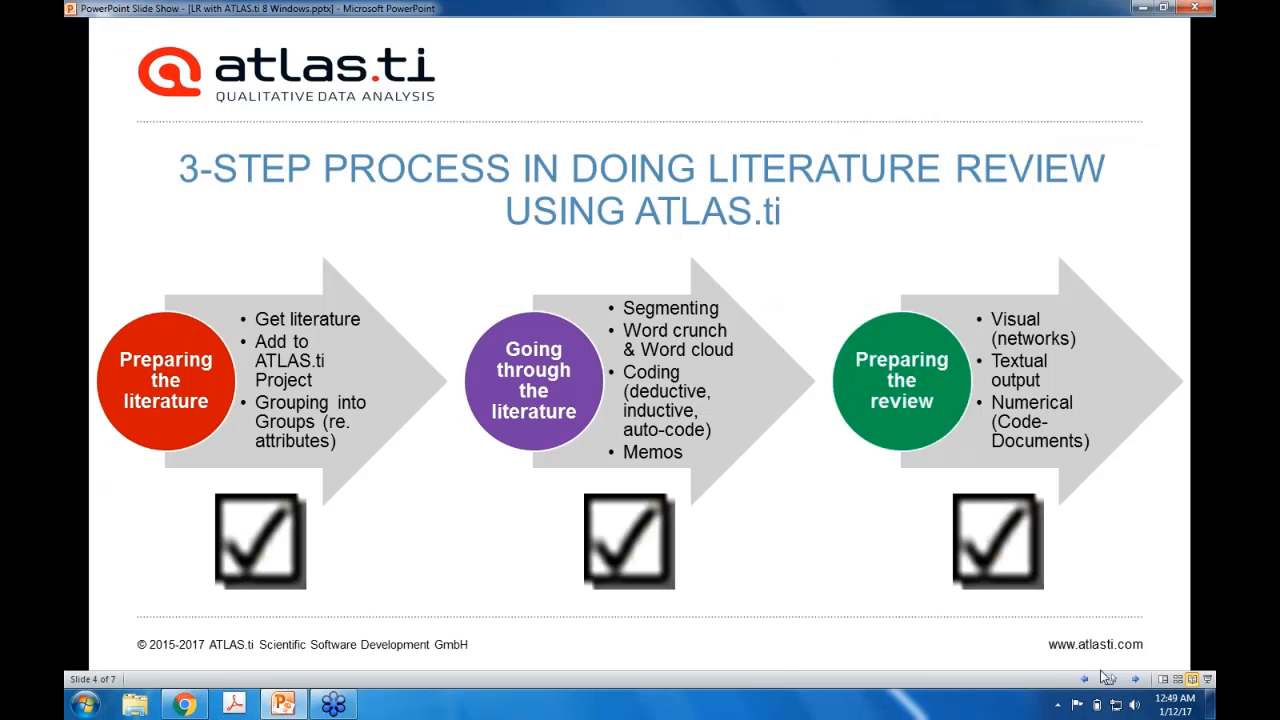
Restart ATLAS.ti 8.0 from the desktop and open the project "Sports and Health (Coded)"
click(1210, 704)
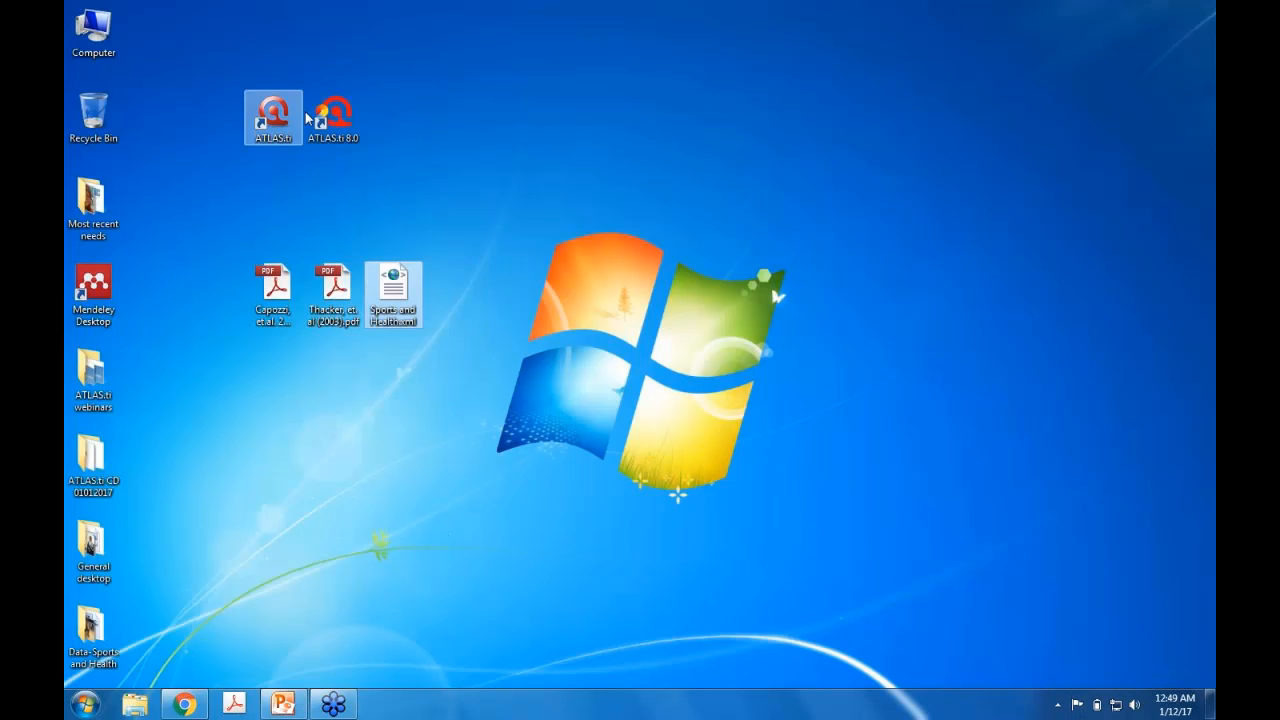
double_click(340, 118)
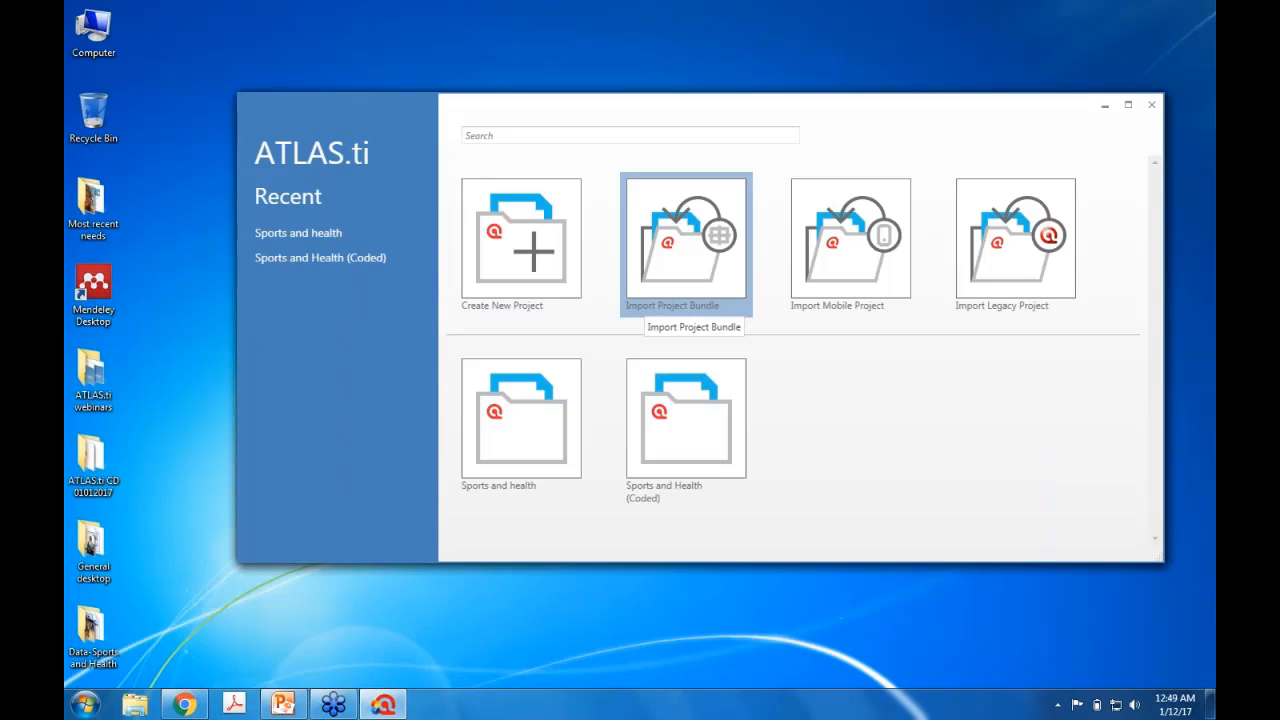
click(689, 442)
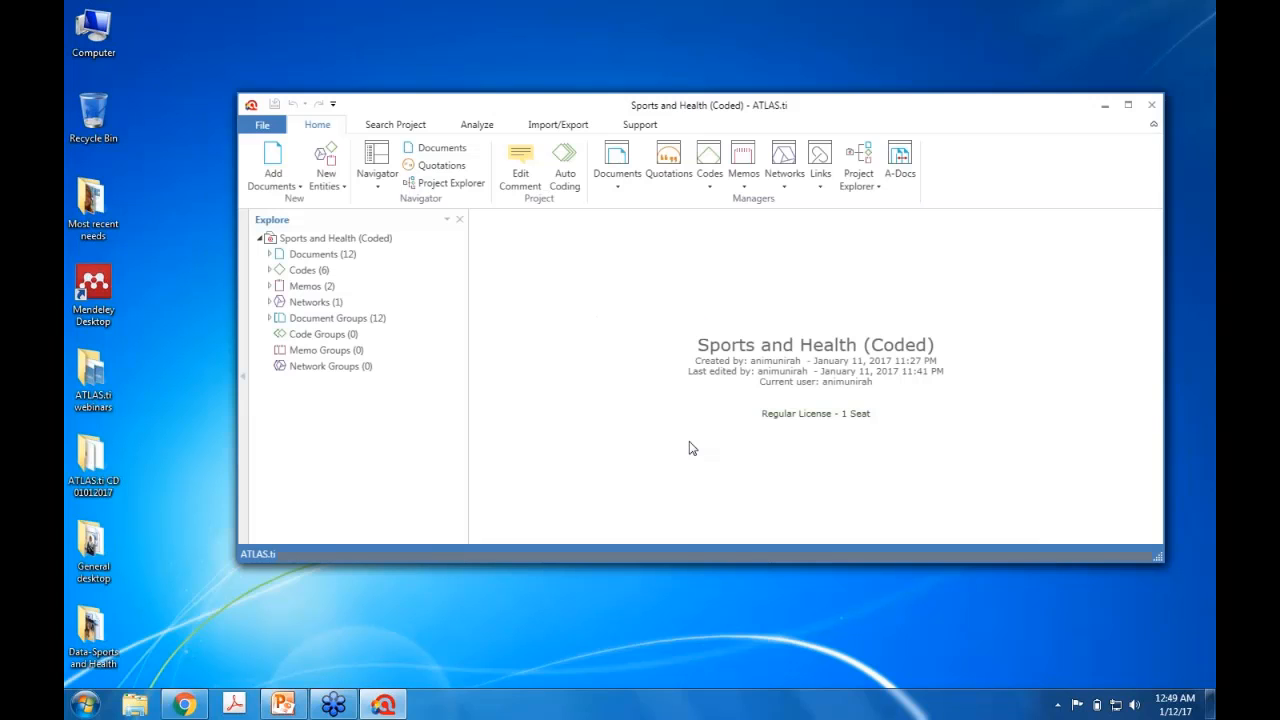
Open the network "2.4 Benefits of sports" in a maximized editor and fit it to the window
click(268, 302)
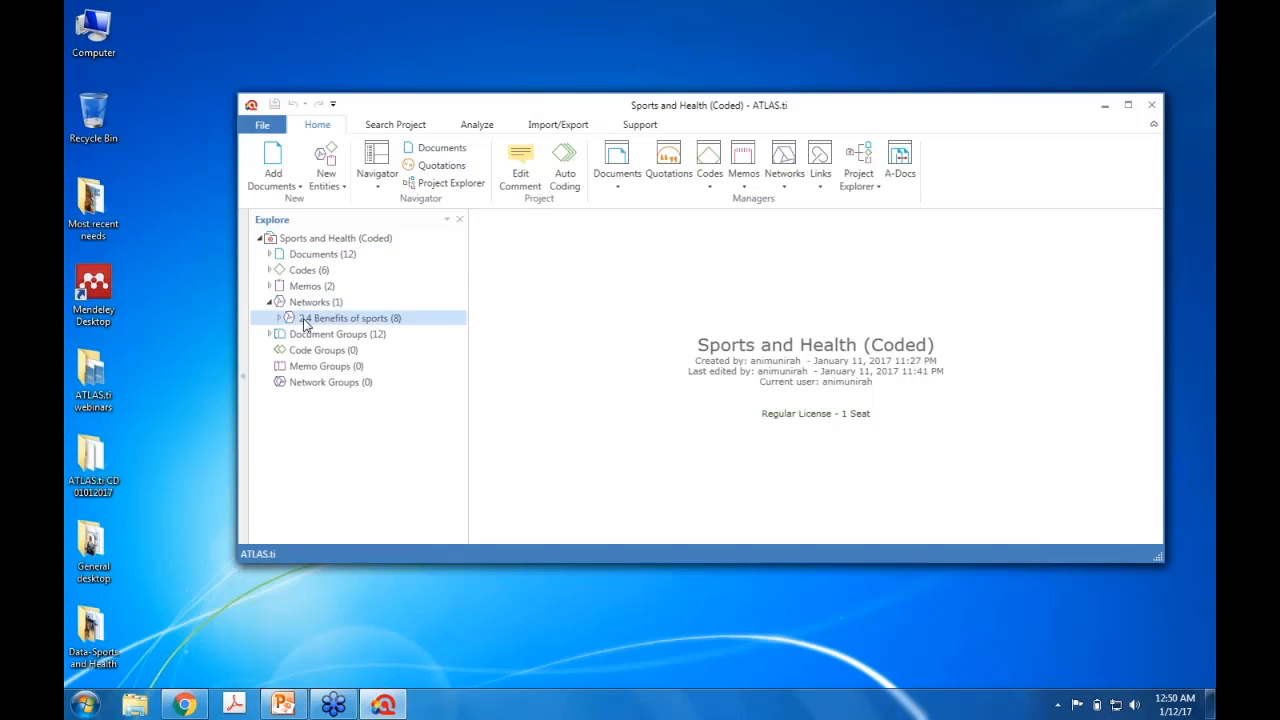
click(305, 320)
double_click(305, 320)
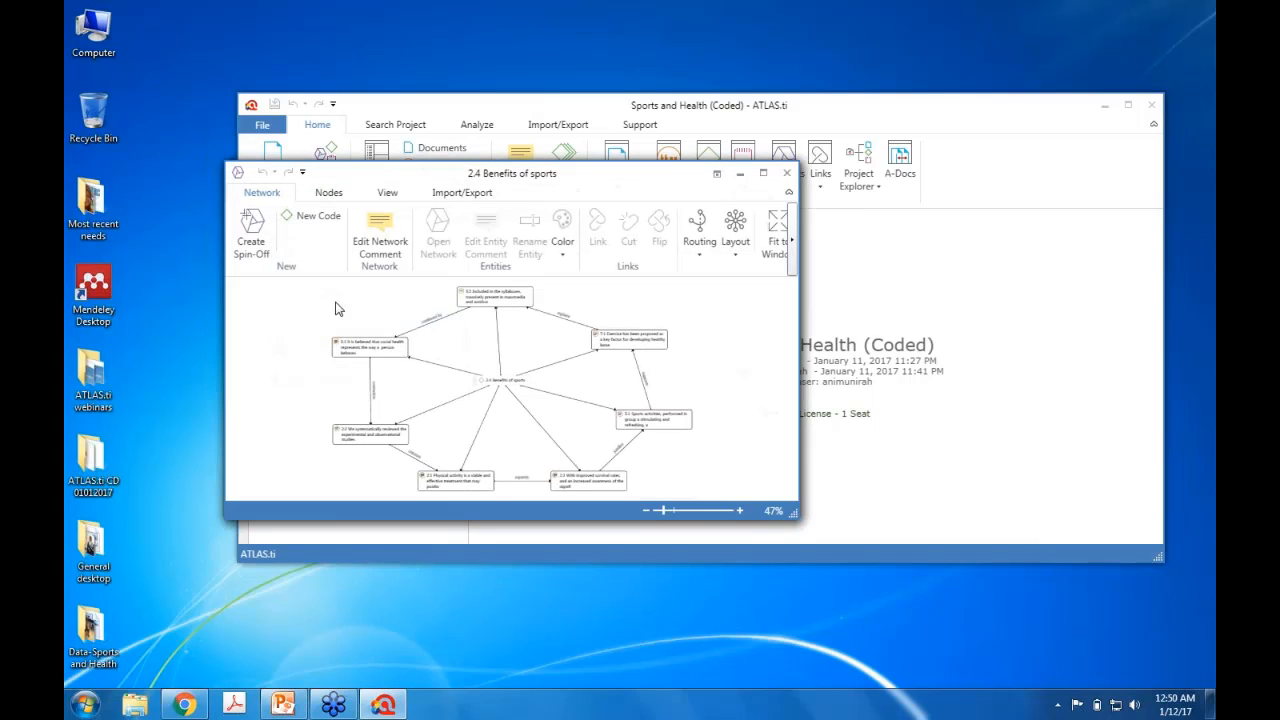
click(766, 180)
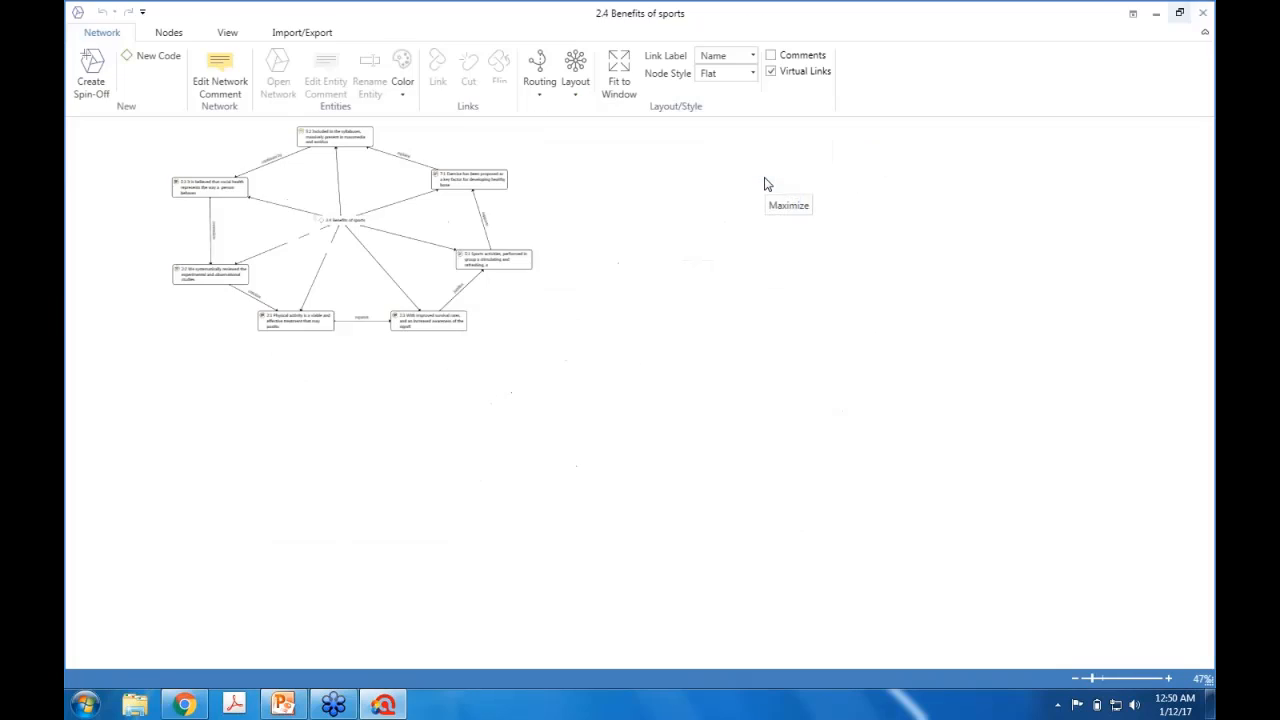
click(618, 80)
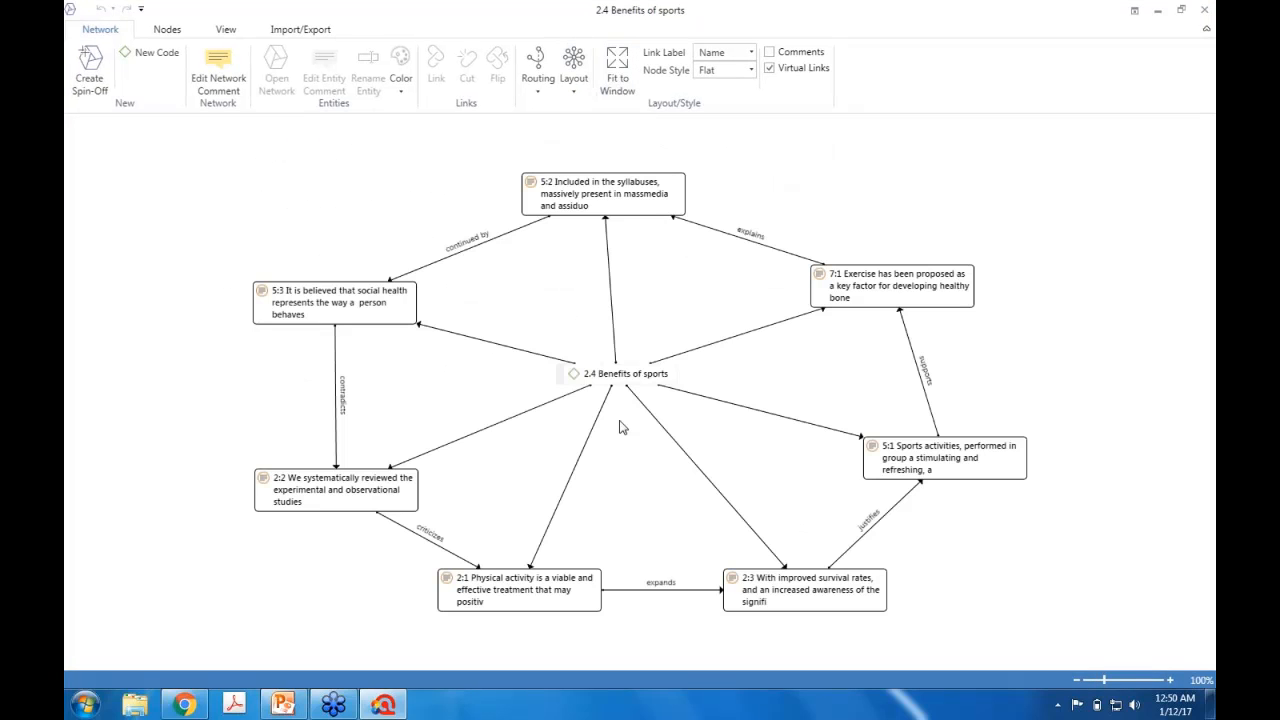
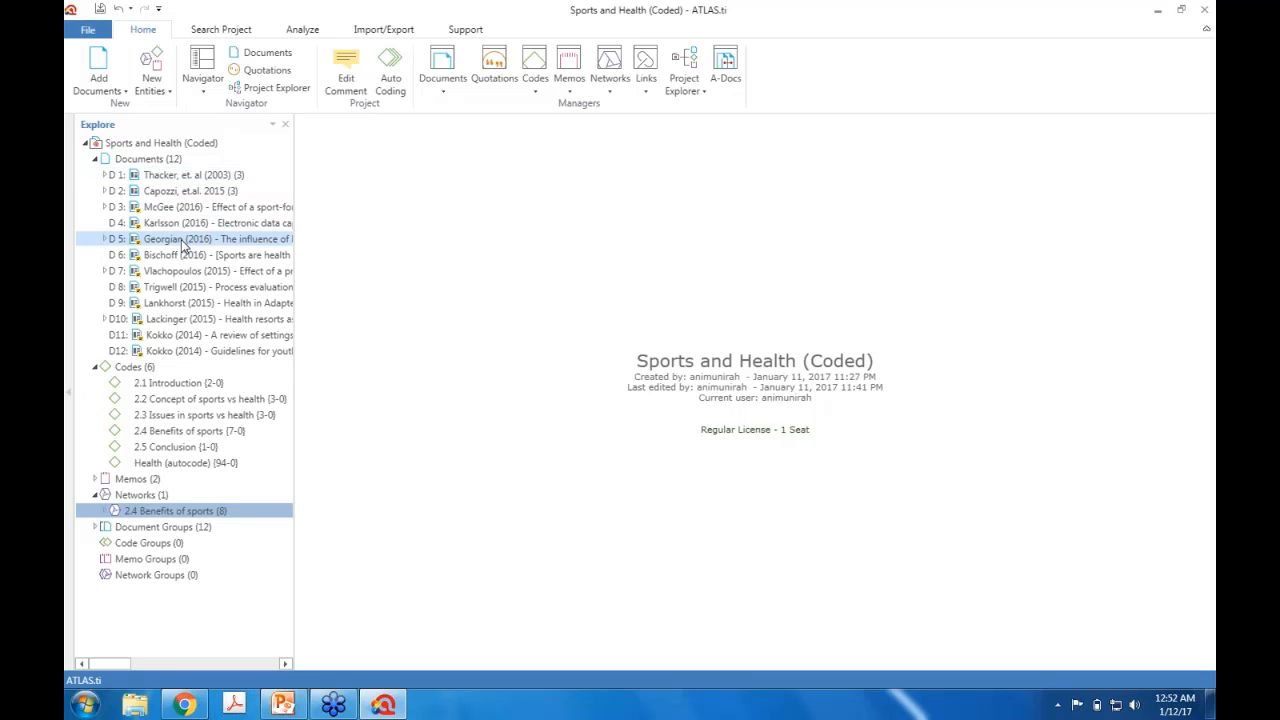
Create a documents report from the Document Manager for all items, including content and quotations, and maximize the report
click(168, 161)
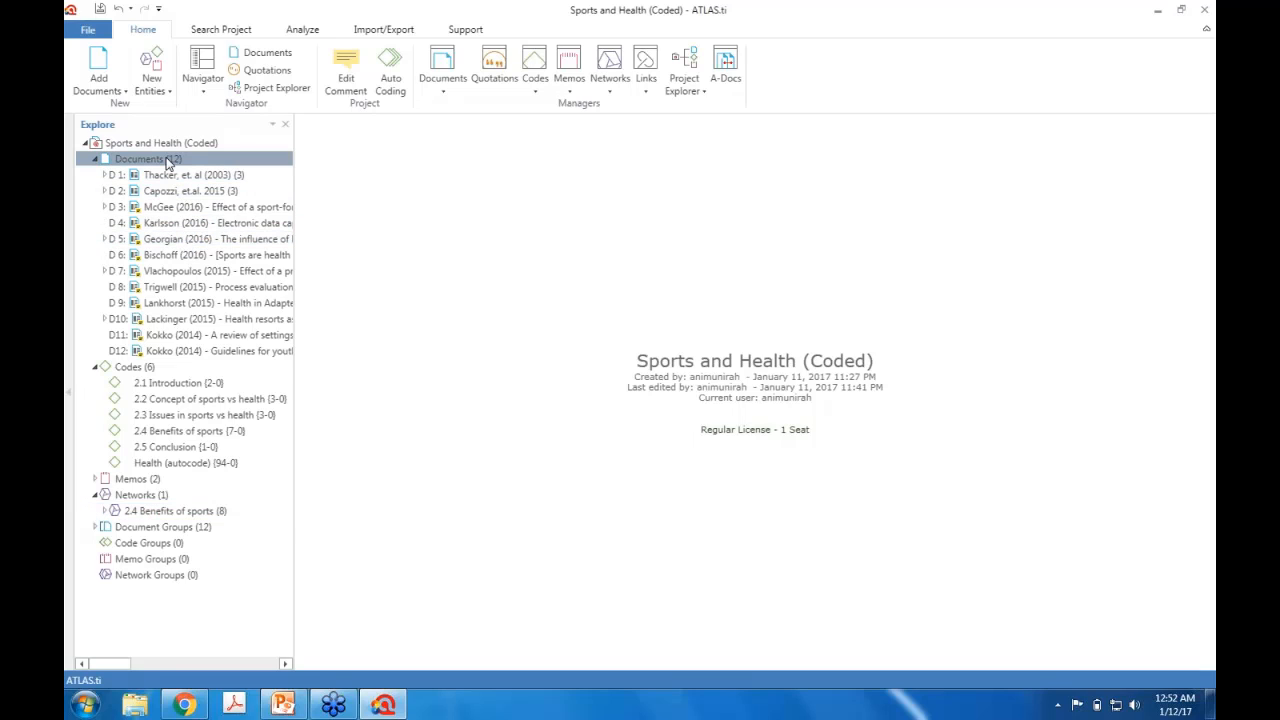
double_click(168, 165)
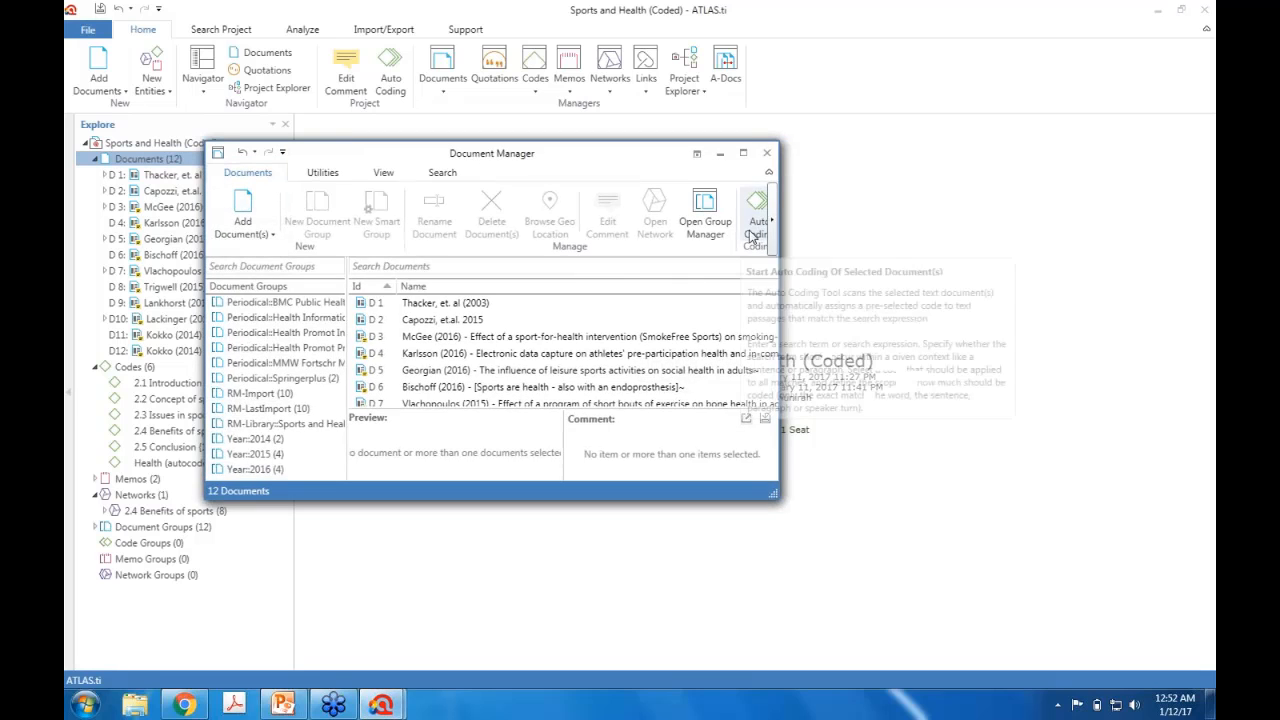
click(744, 156)
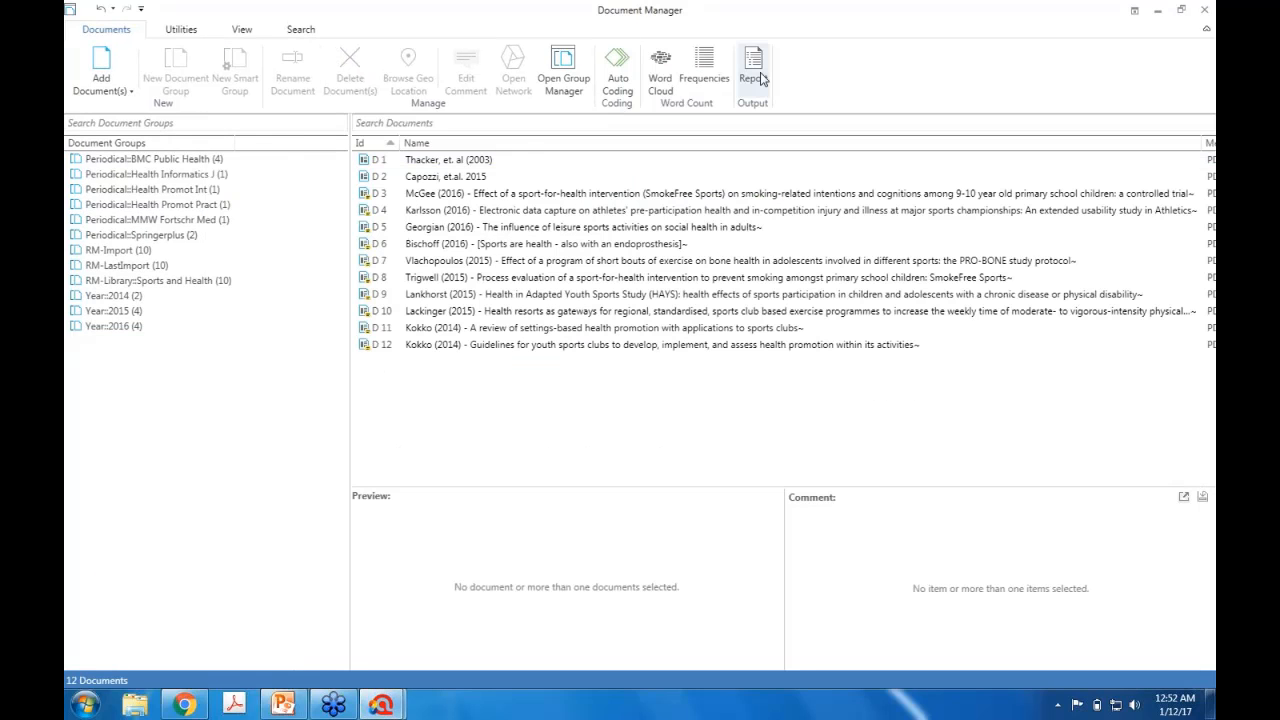
click(760, 80)
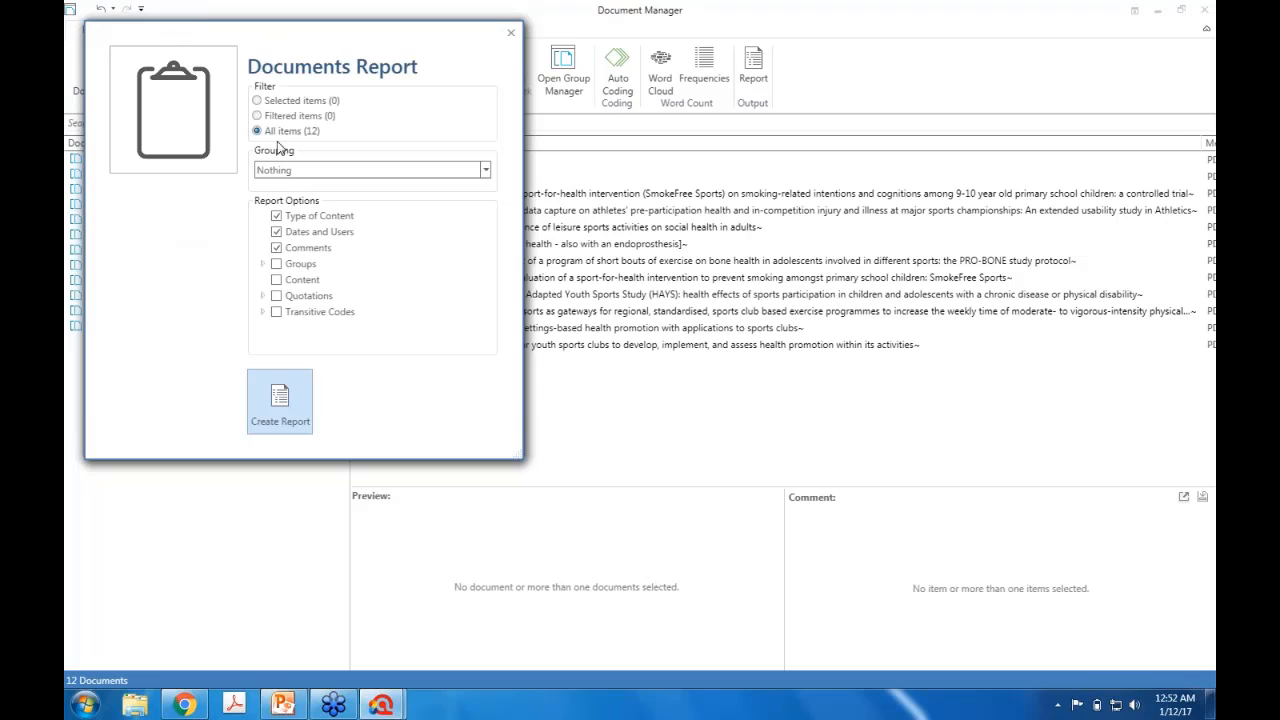
click(277, 296)
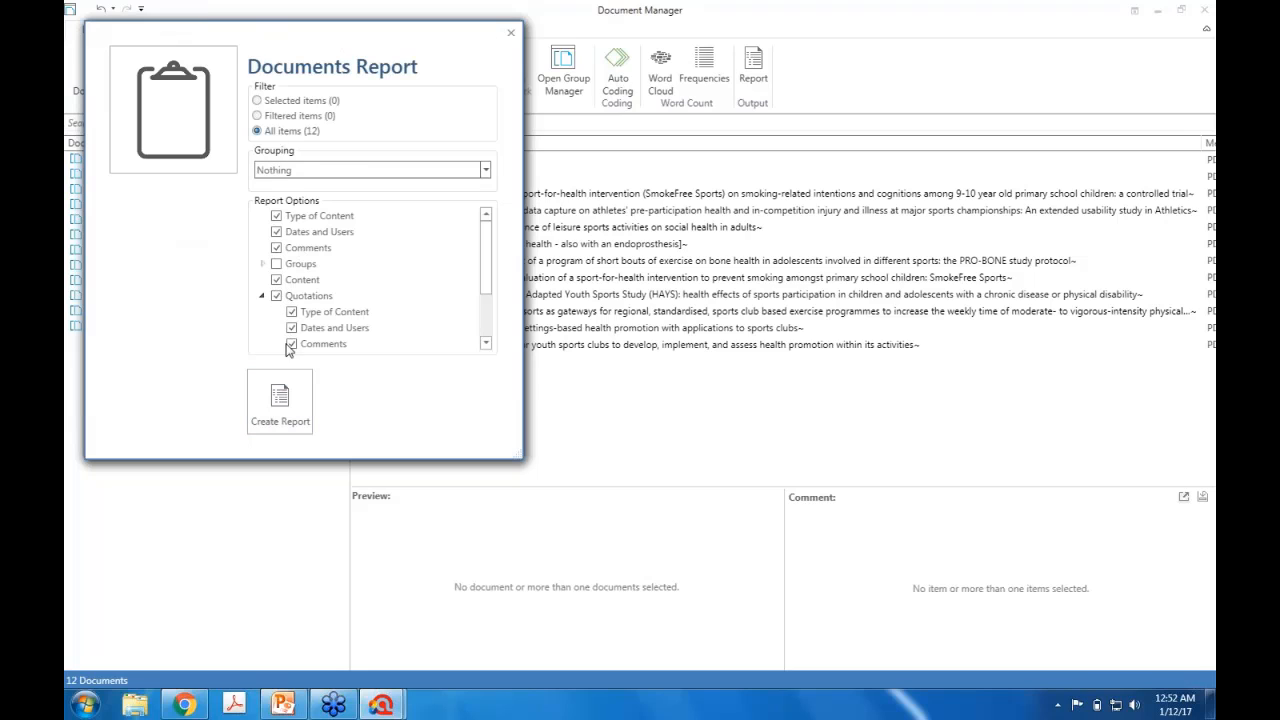
click(280, 402)
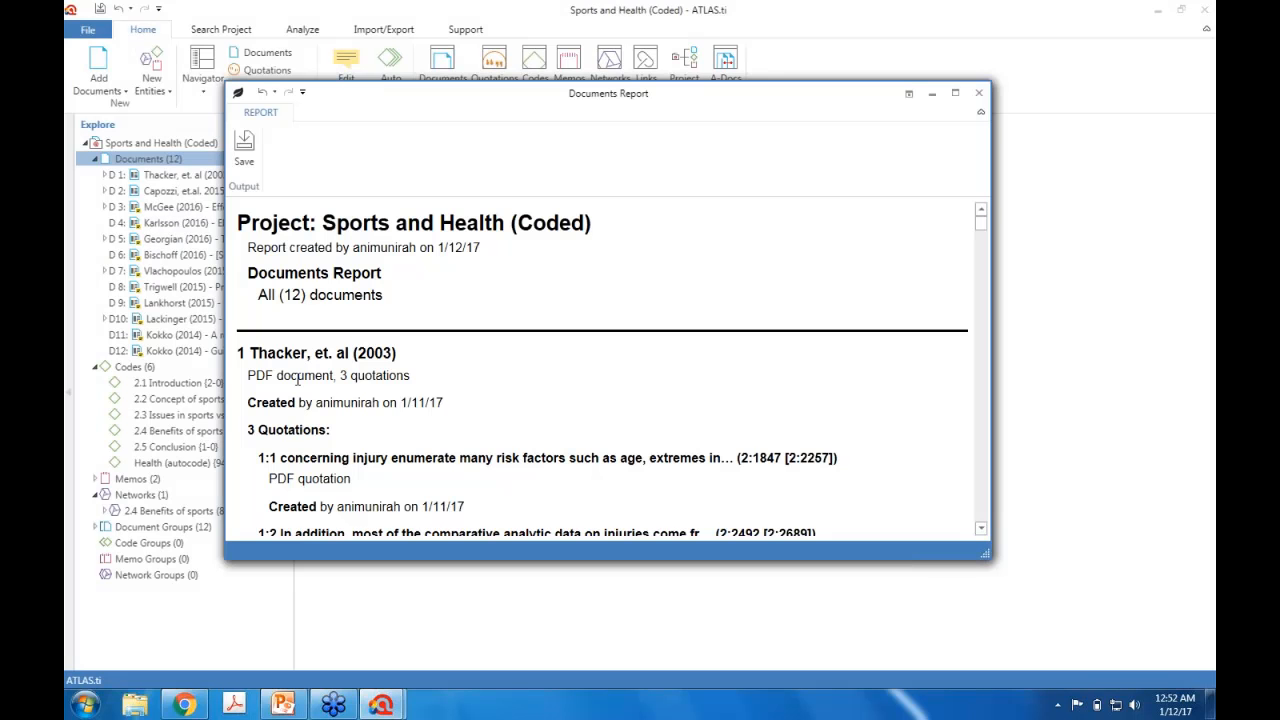
click(955, 93)
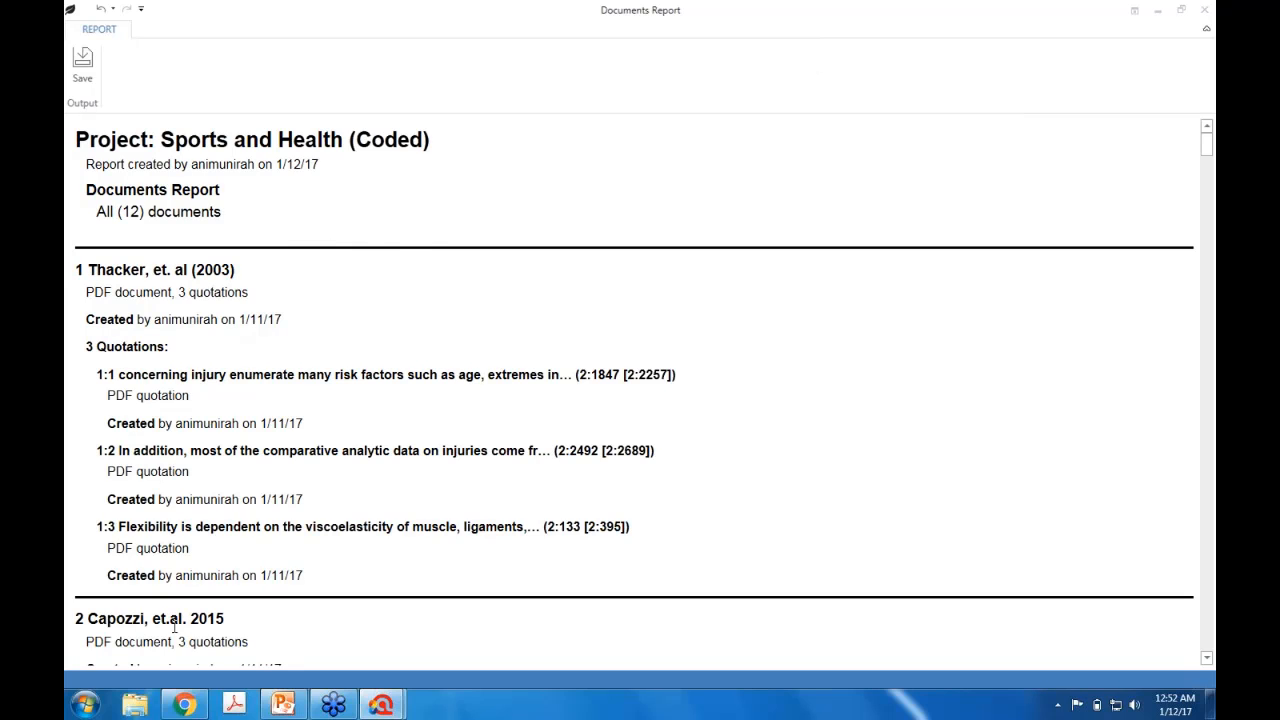
Check the file formats offered for saving the documents report without saving it, and close the report and the Document Manager
click(83, 77)
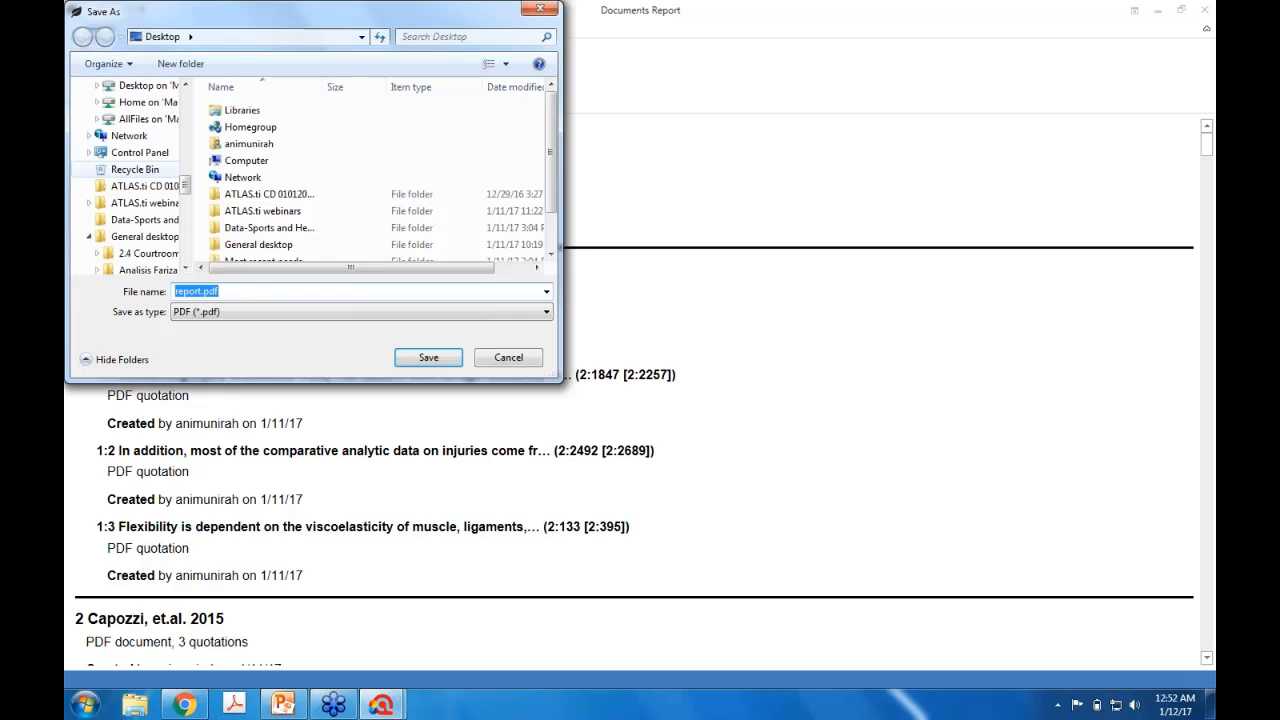
click(209, 314)
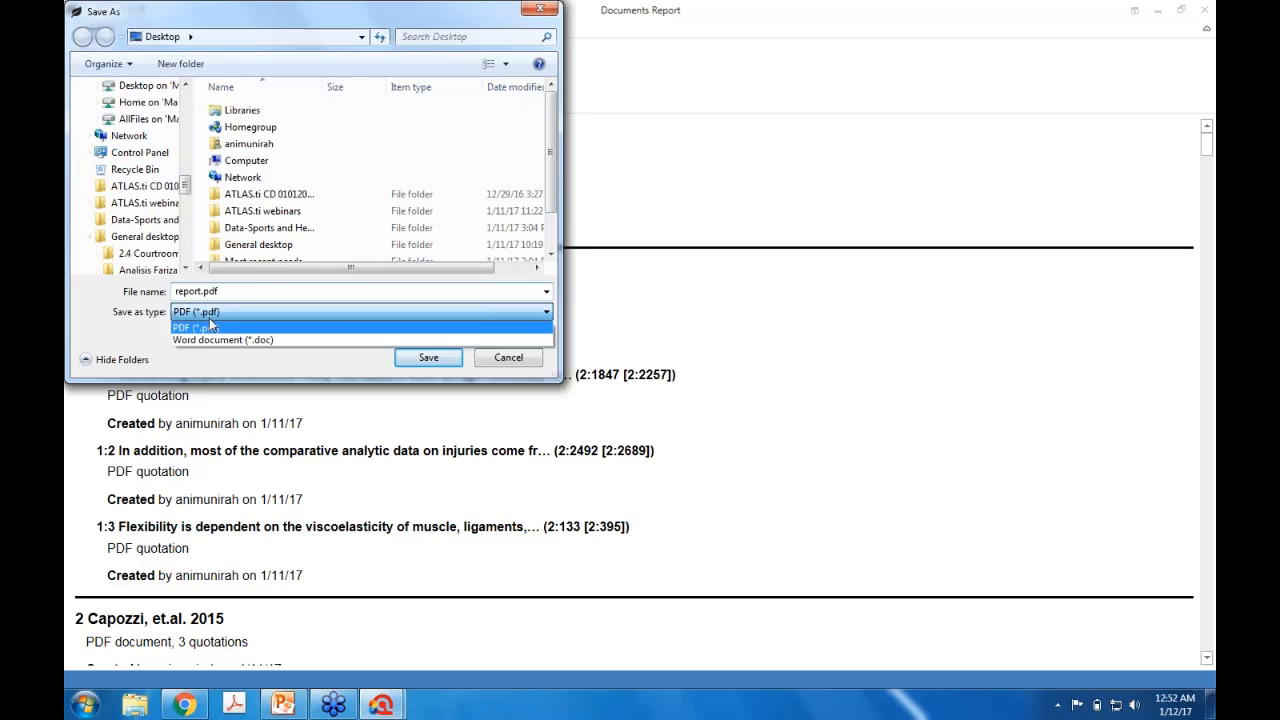
click(510, 360)
click(509, 359)
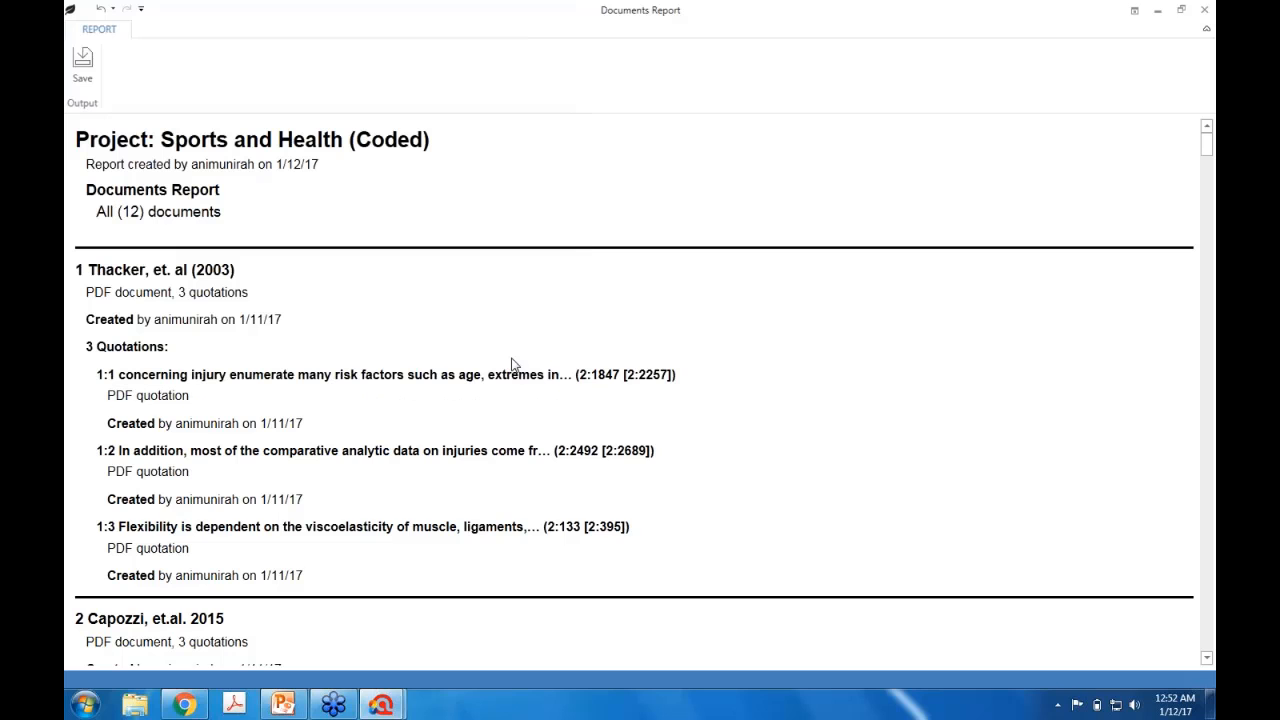
click(1205, 10)
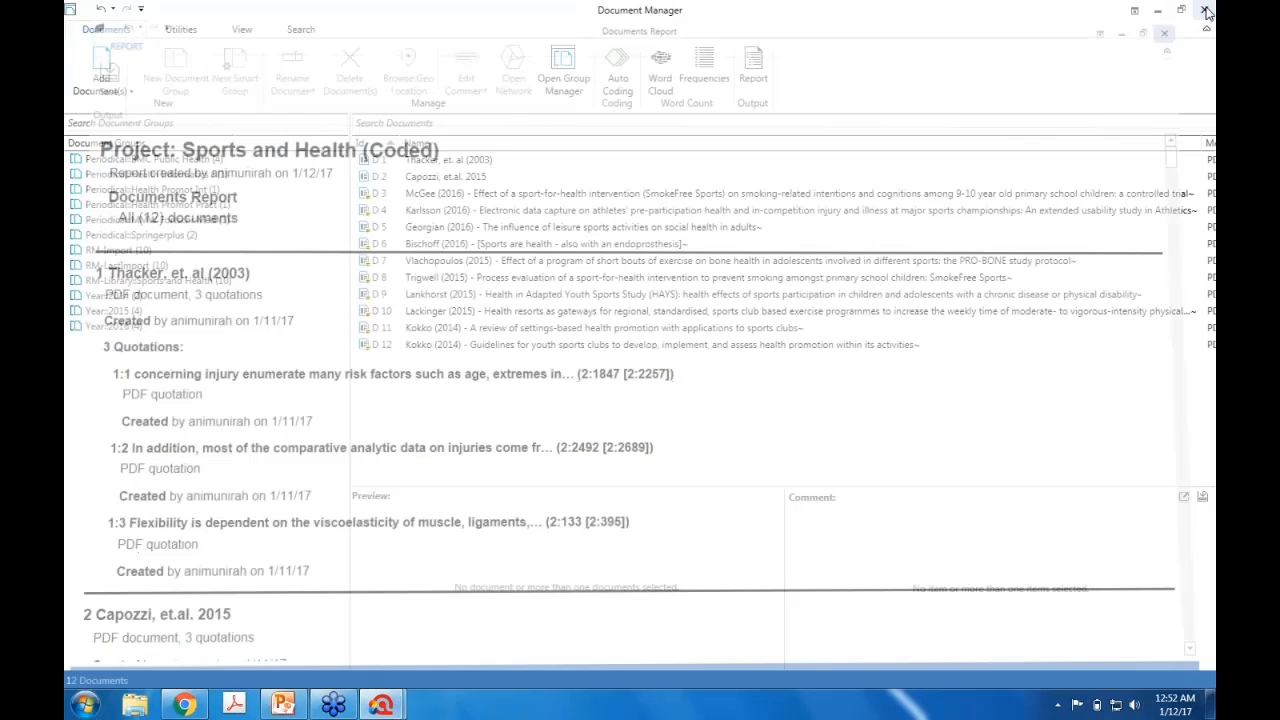
click(1205, 10)
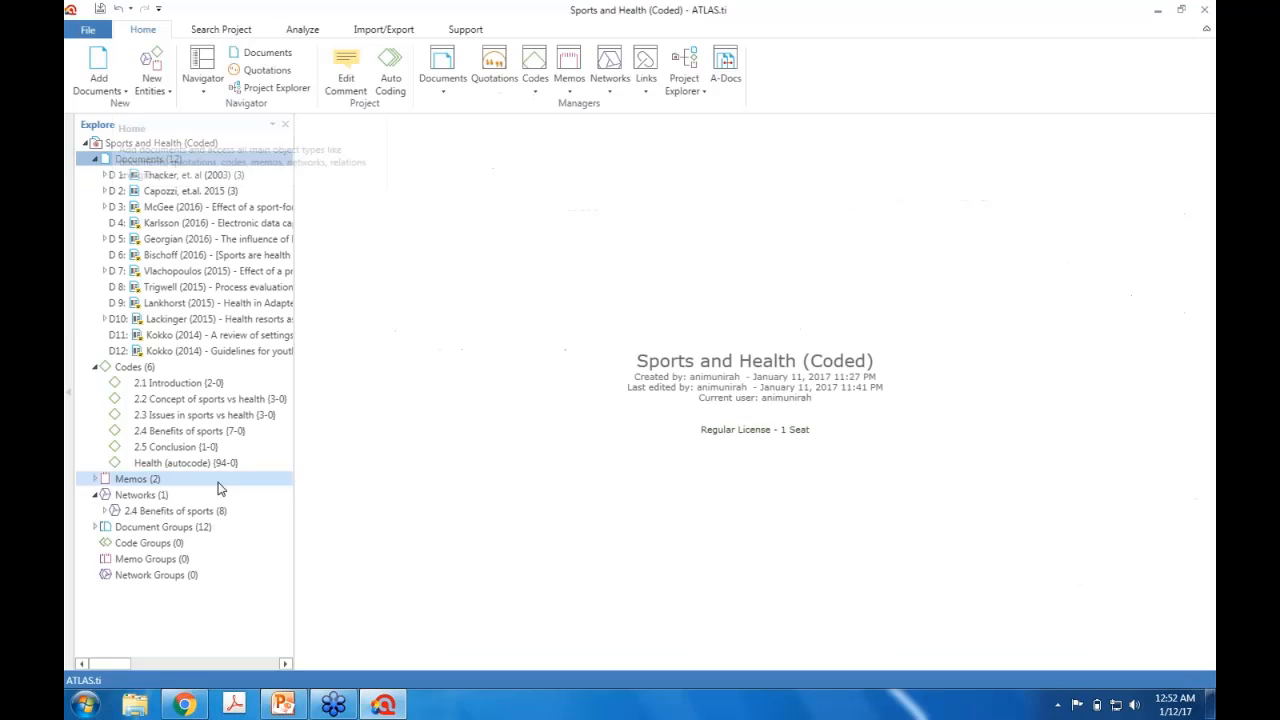
Open the Code Manager for the project's codes in a maximized window
click(145, 372)
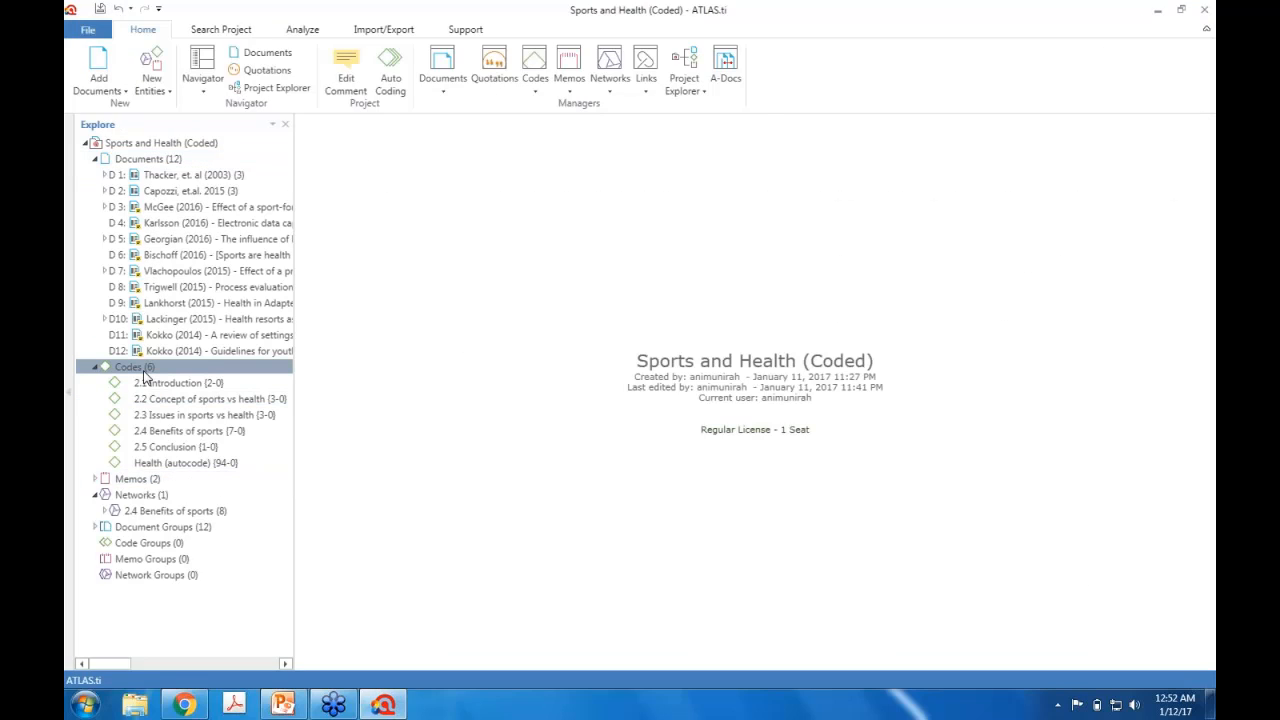
double_click(145, 372)
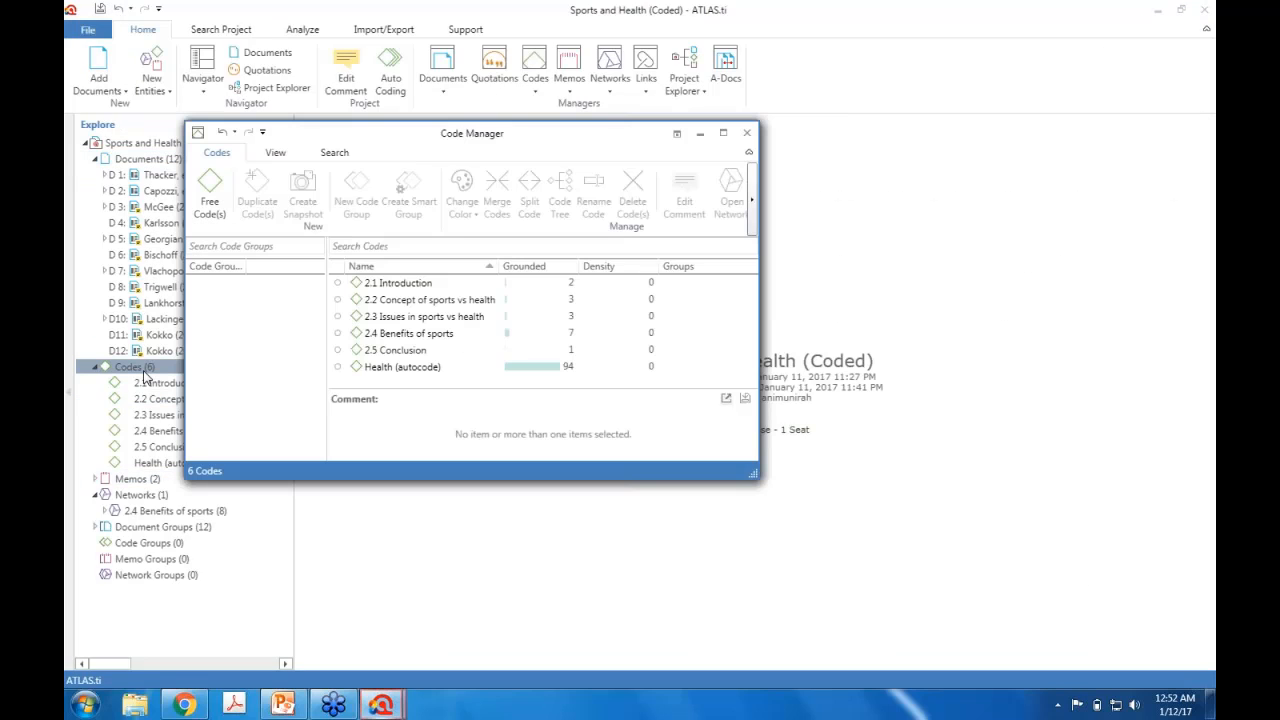
click(723, 134)
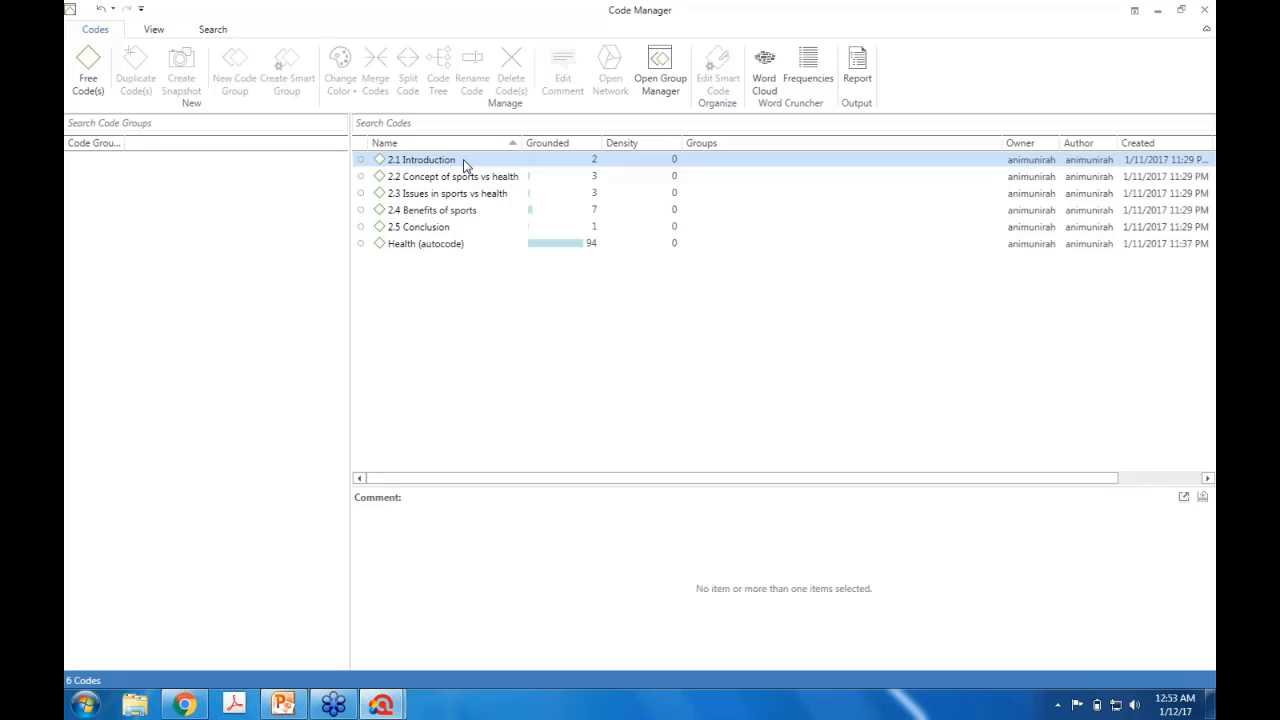
Create a codes report for all items that includes quotations with their codes, browse it maximized, and close it
click(848, 78)
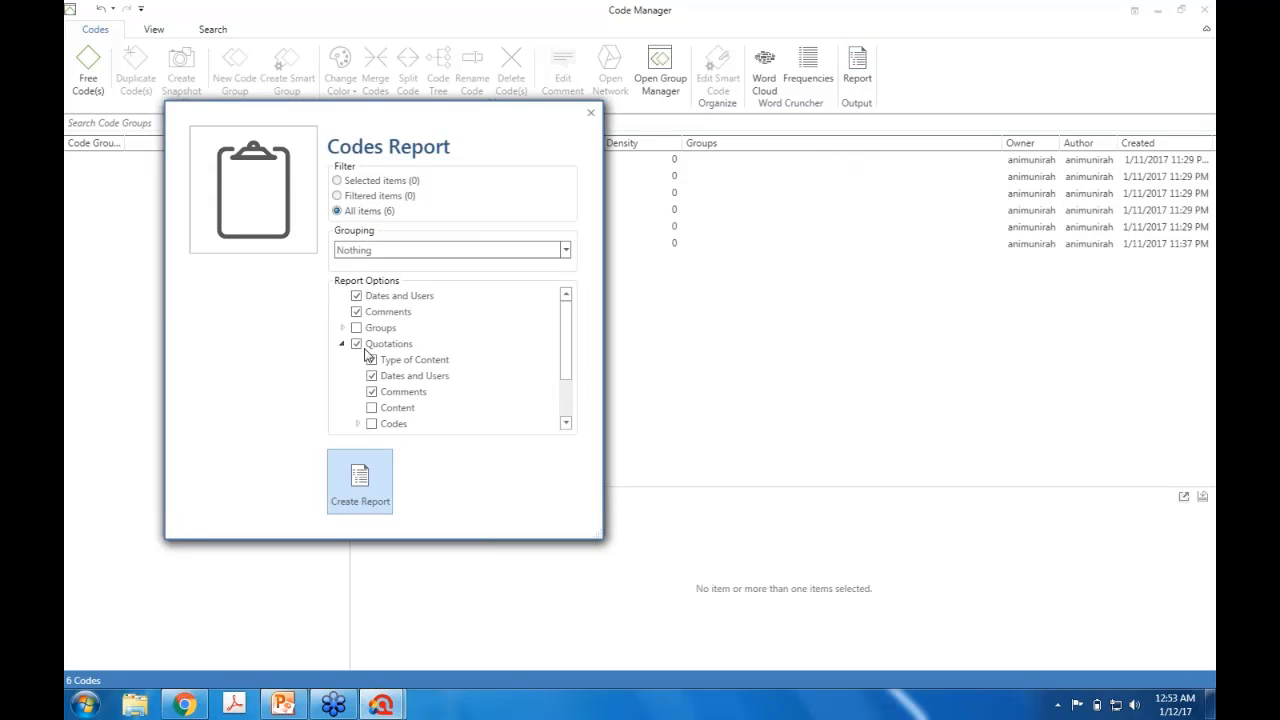
click(372, 424)
drag(566, 338, 567, 403)
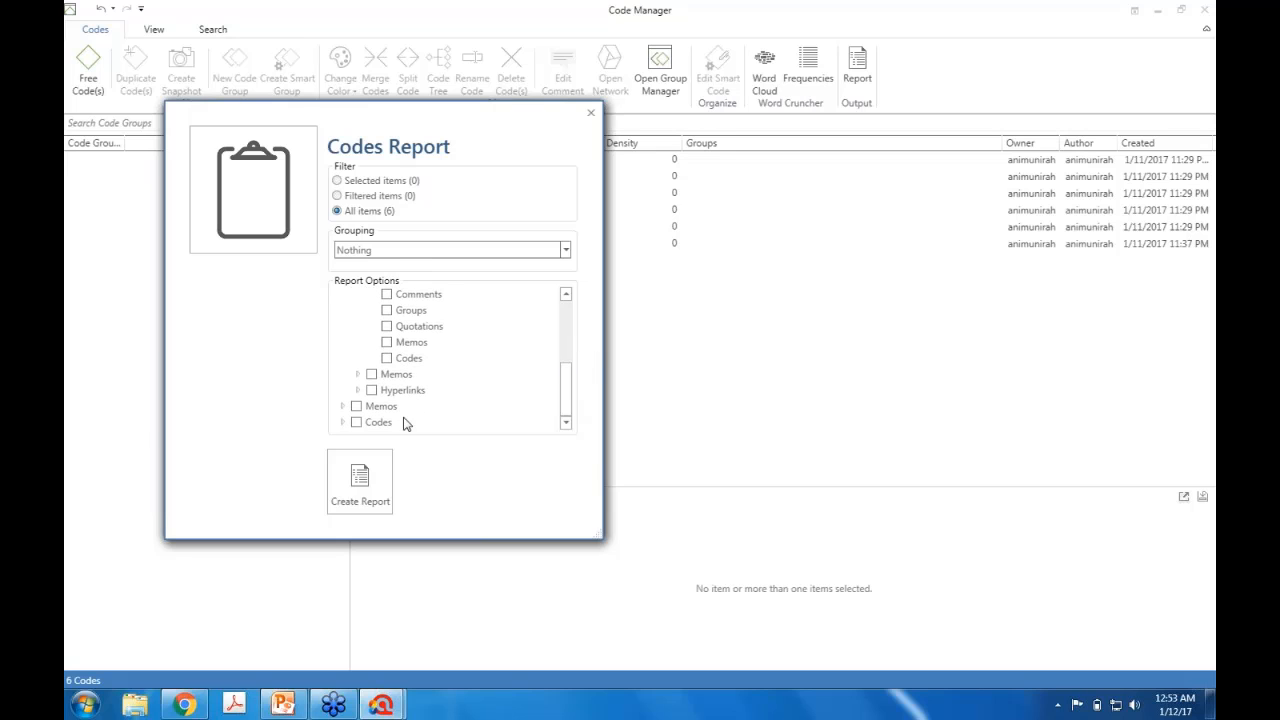
click(364, 463)
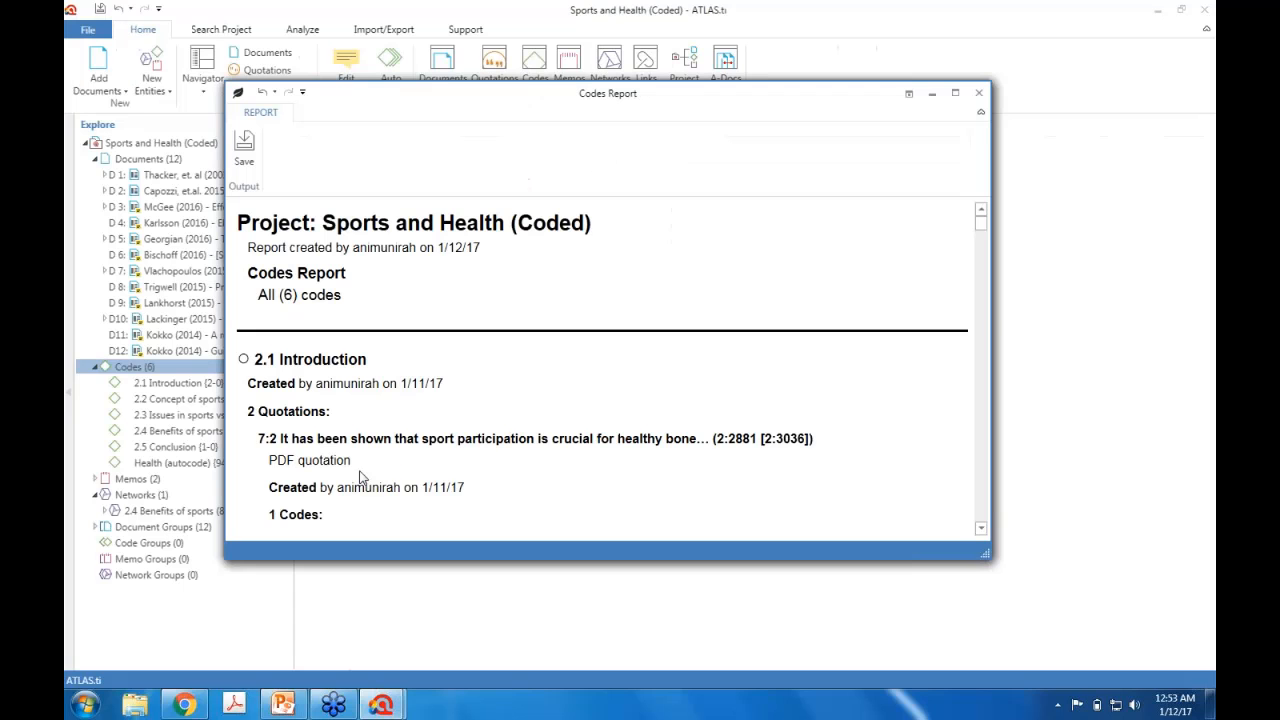
click(958, 96)
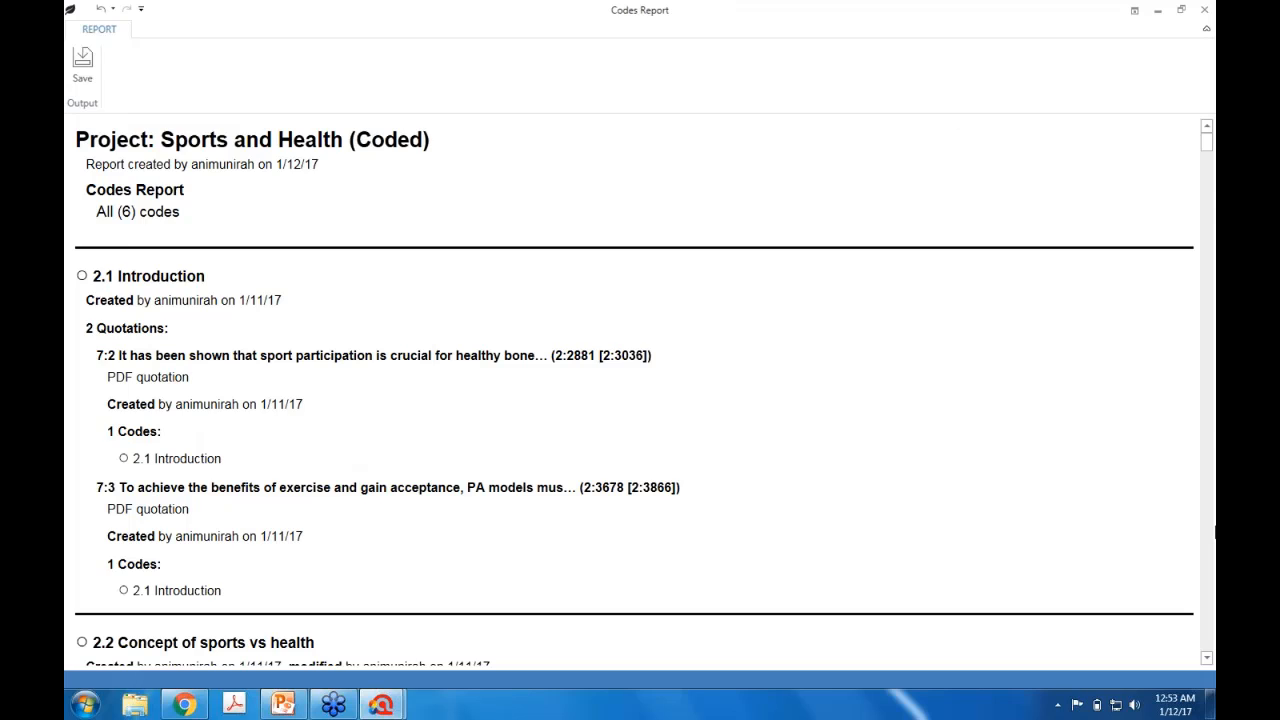
drag(1211, 150, 1210, 189)
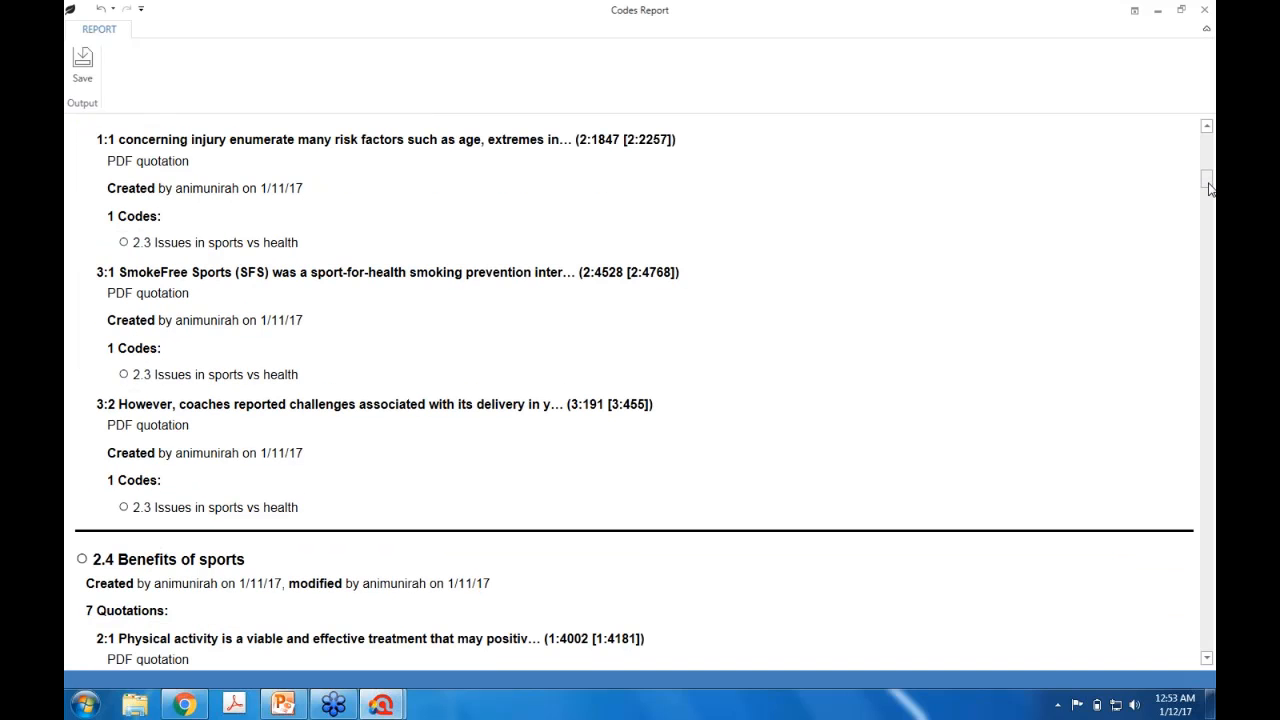
click(1204, 9)
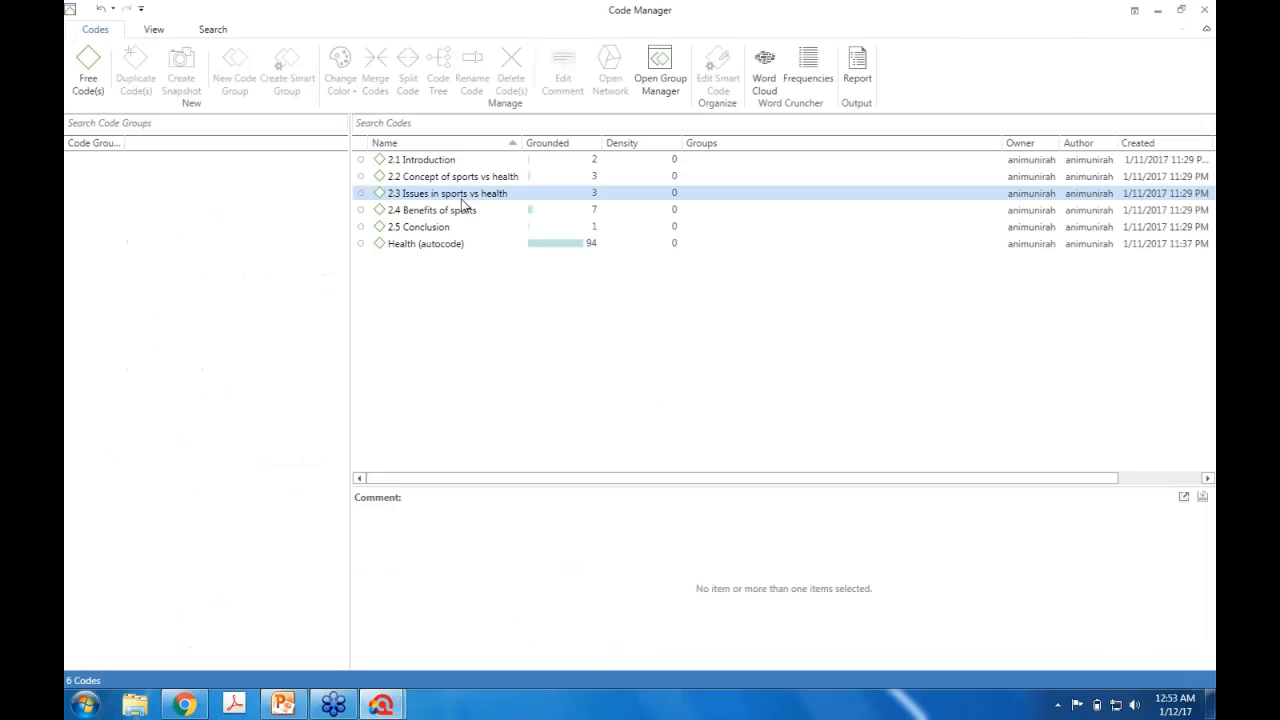
Create a codes report for all items grouped by Documents, and browse it in a maximized window
click(857, 66)
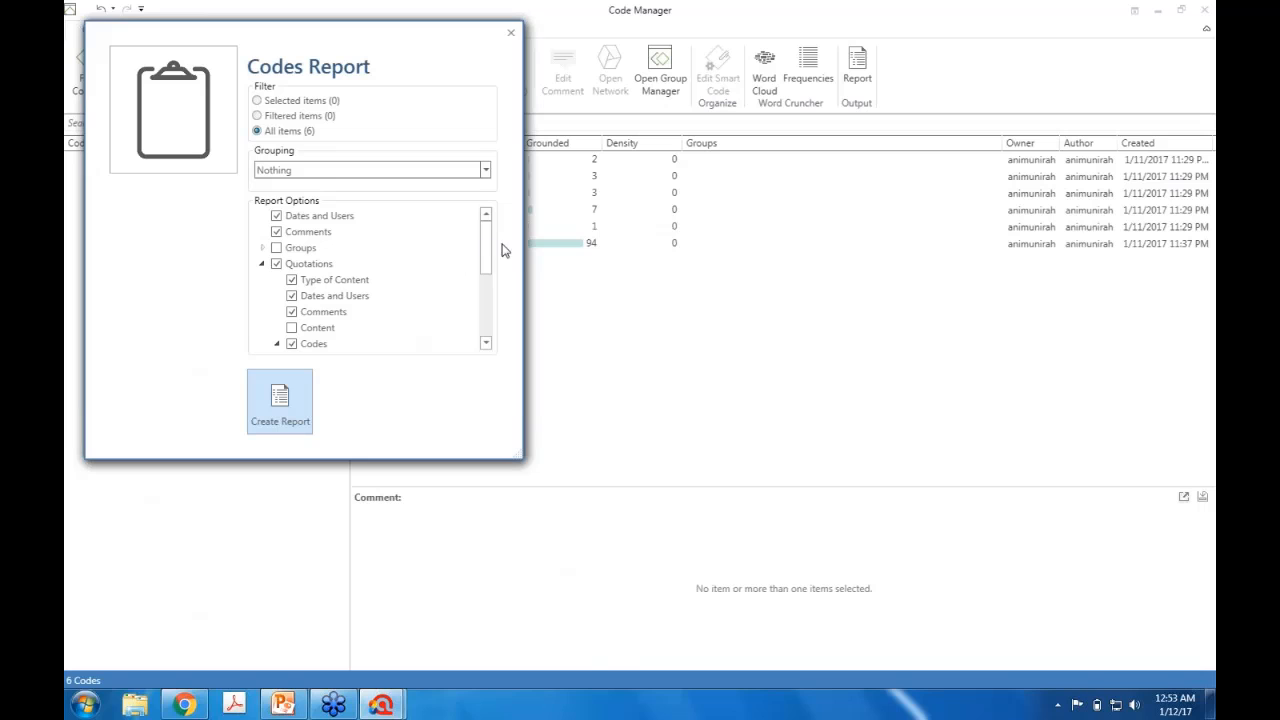
mouse_move(486, 249)
mouse_down()
mouse_move(481, 329)
mouse_move(485, 229)
mouse_up()
click(455, 176)
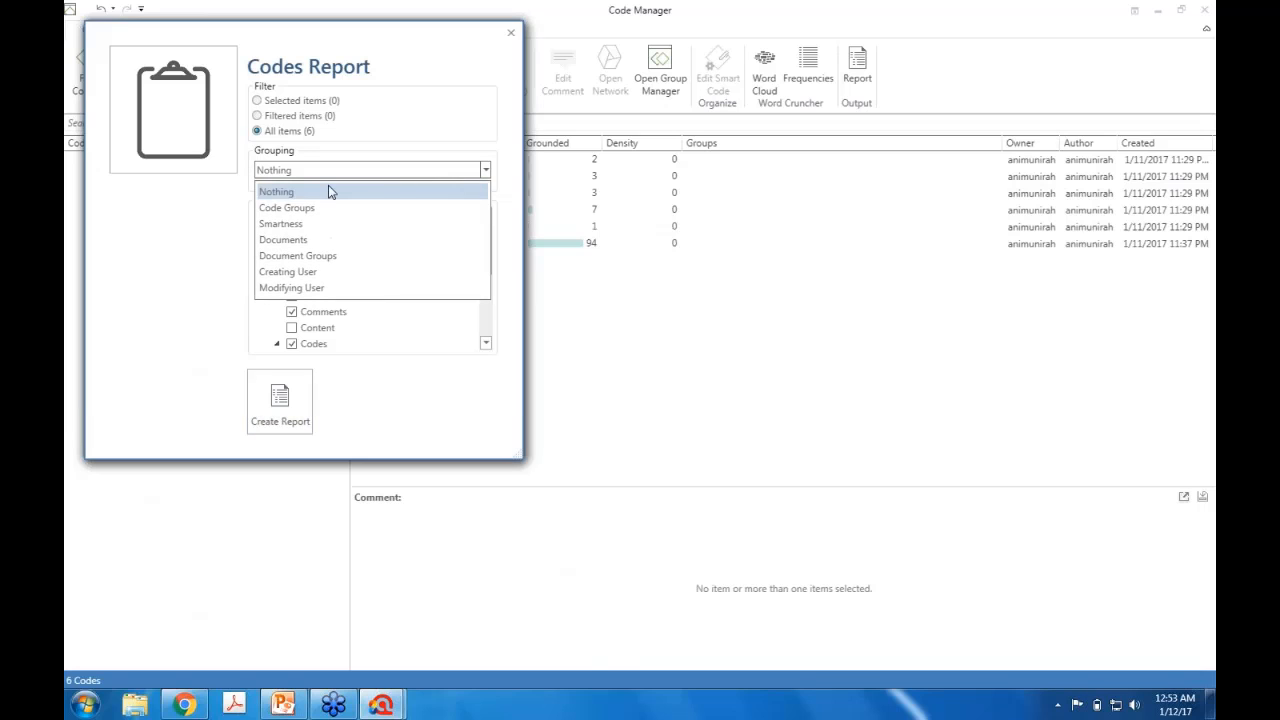
click(279, 244)
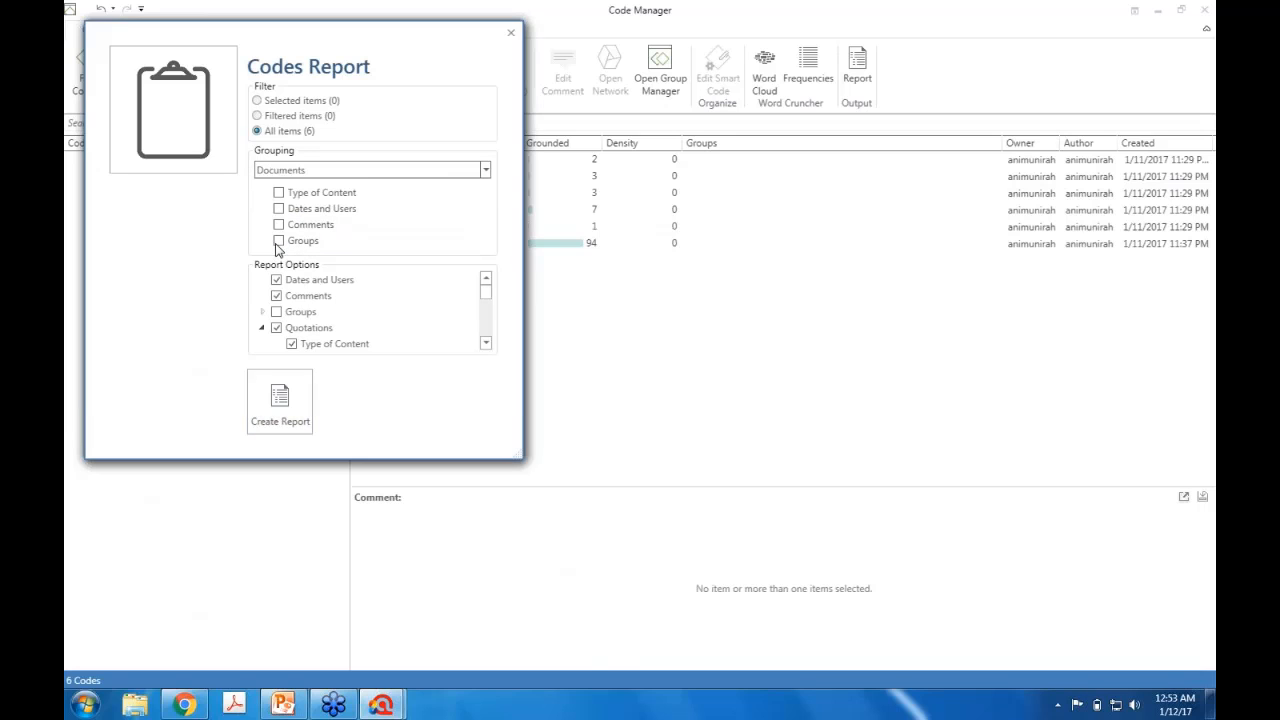
click(266, 402)
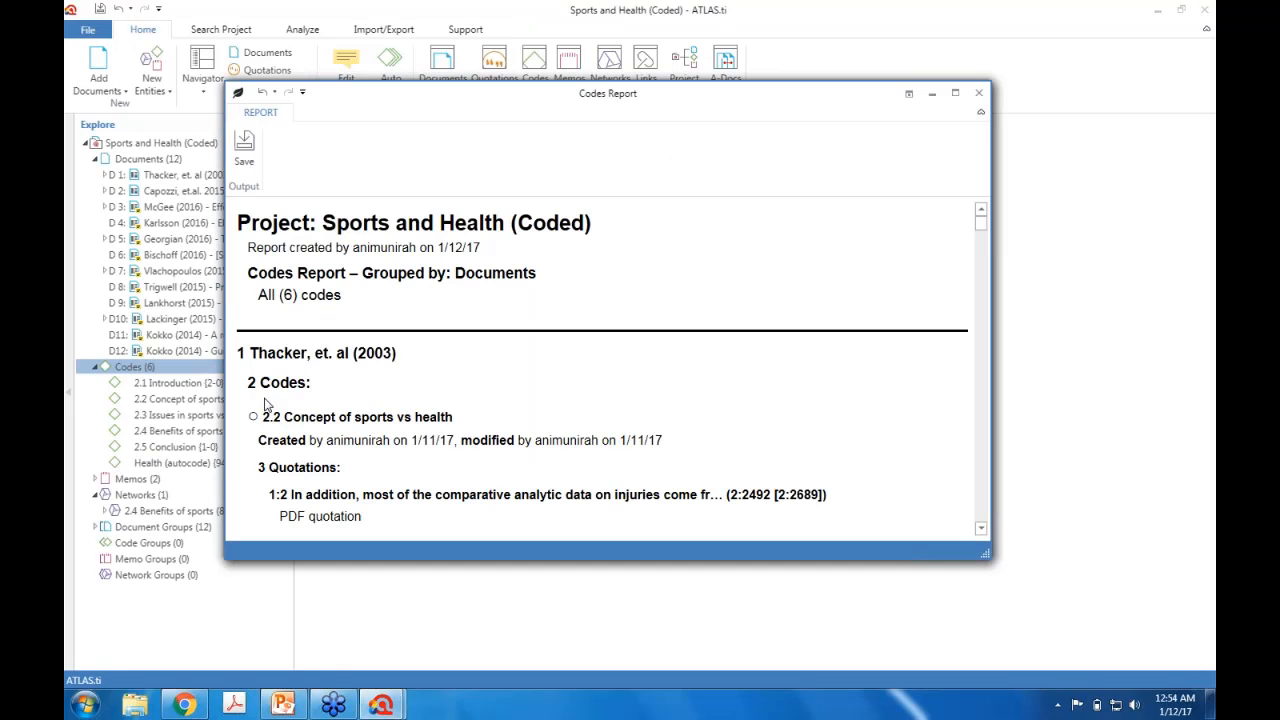
click(955, 93)
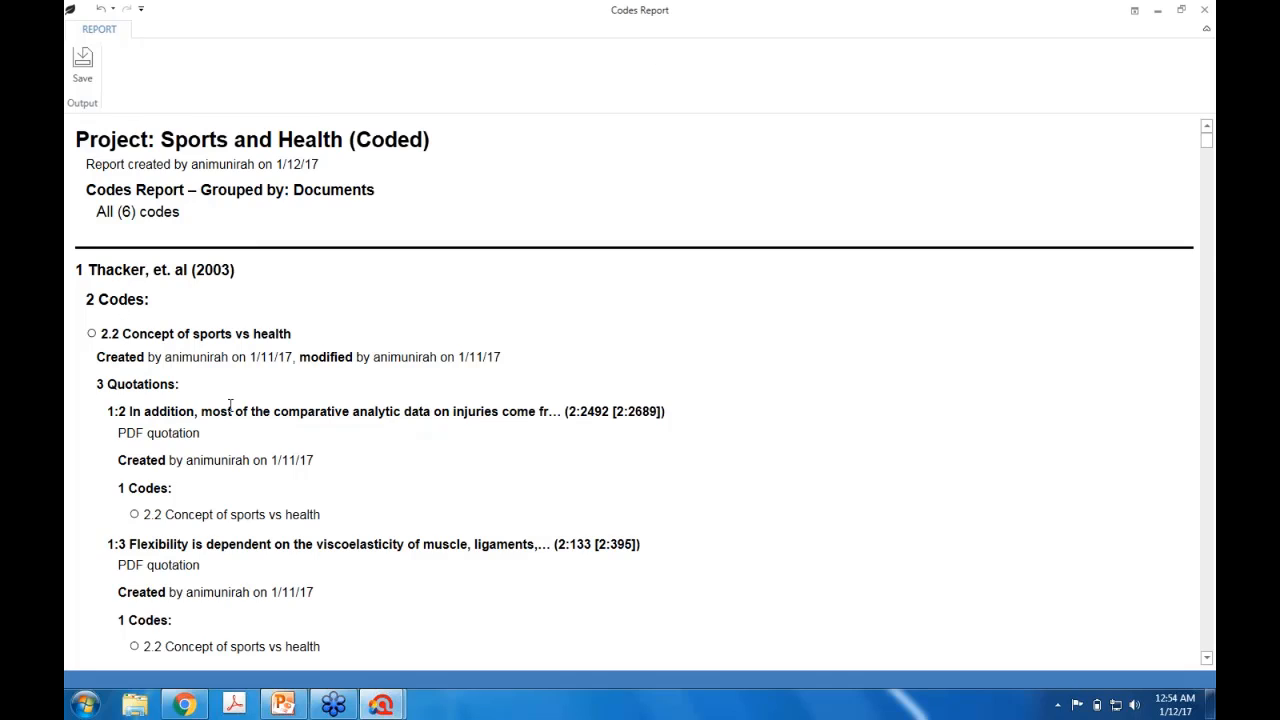
drag(1207, 127, 1211, 282)
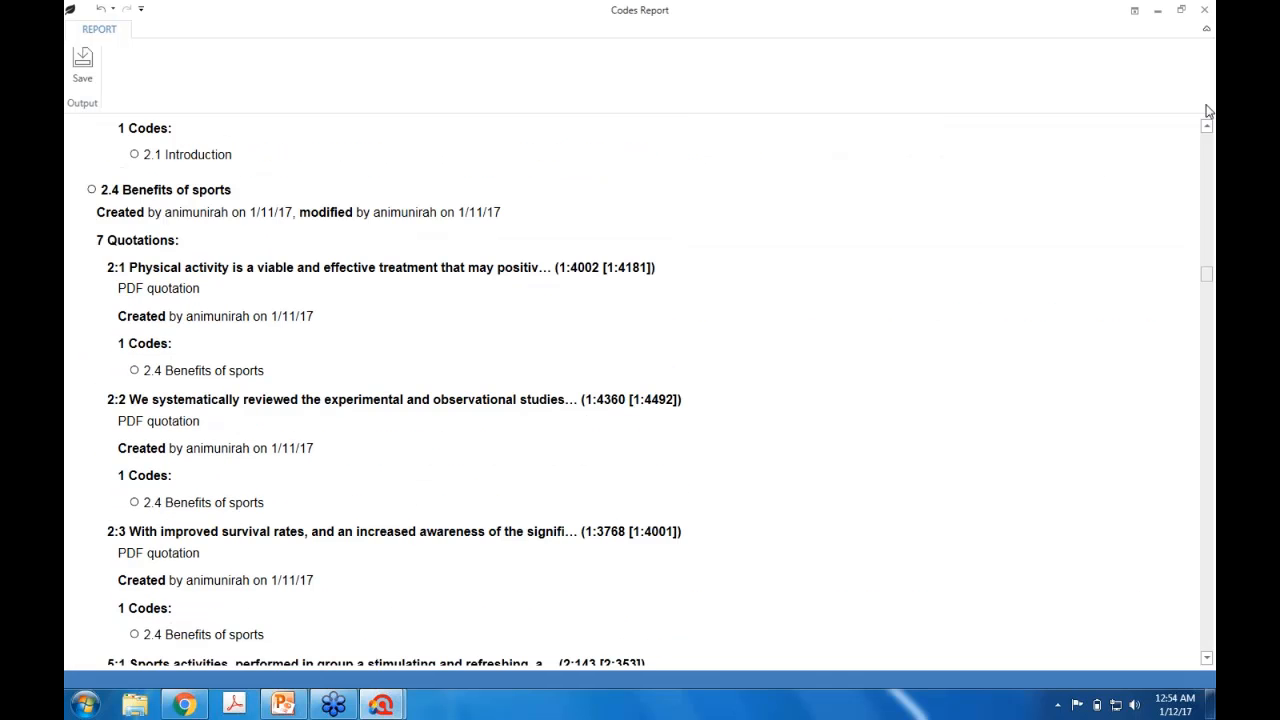
Check the file formats offered for saving the codes report without saving it, and close the report and the Code Manager
click(85, 80)
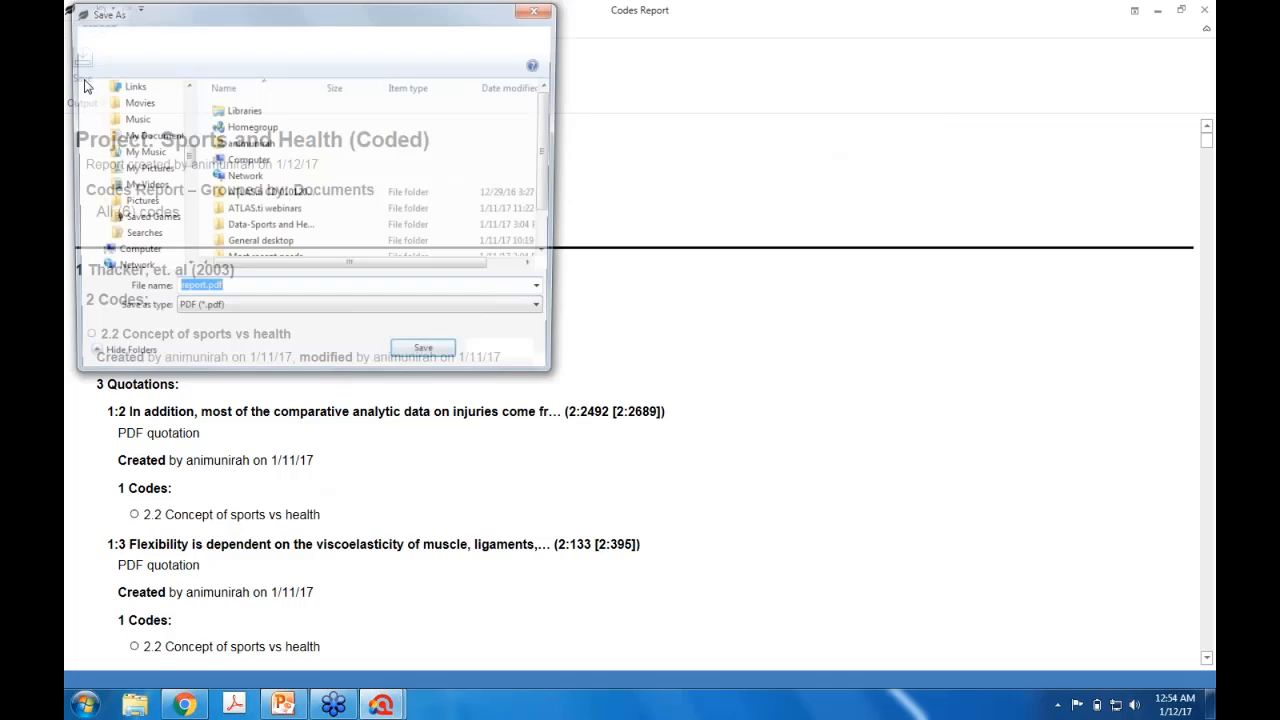
click(186, 313)
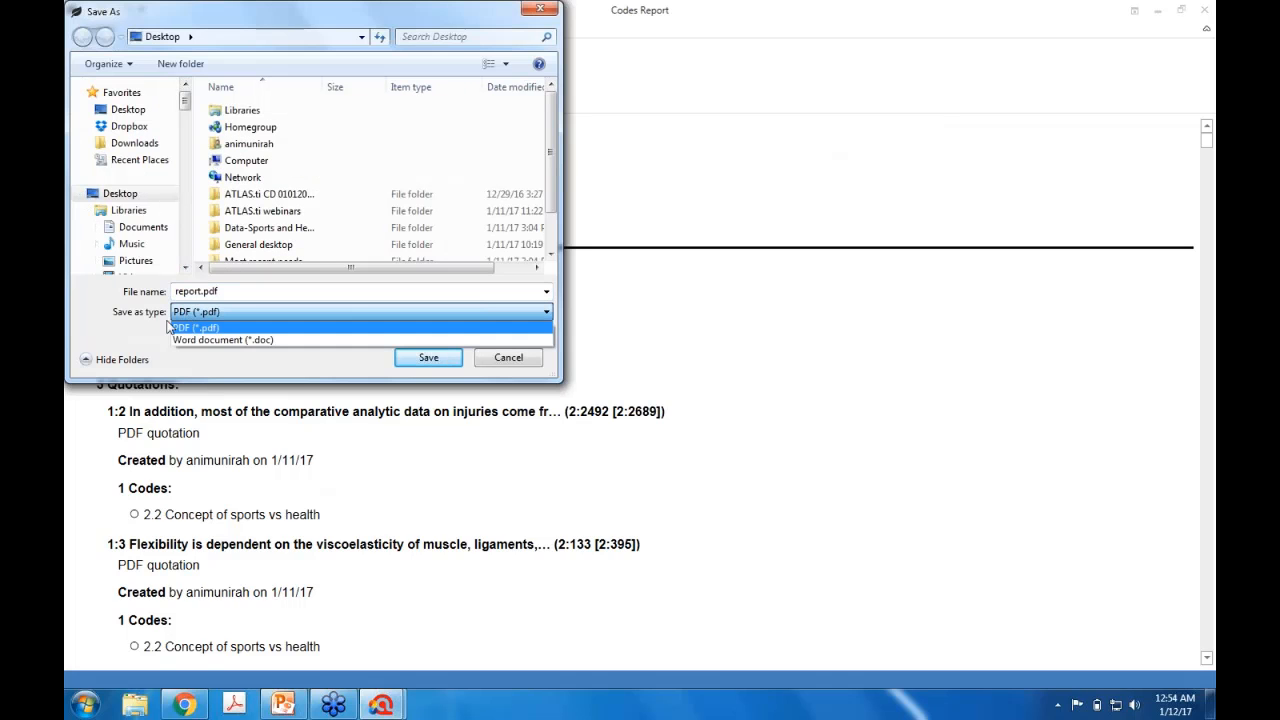
click(500, 364)
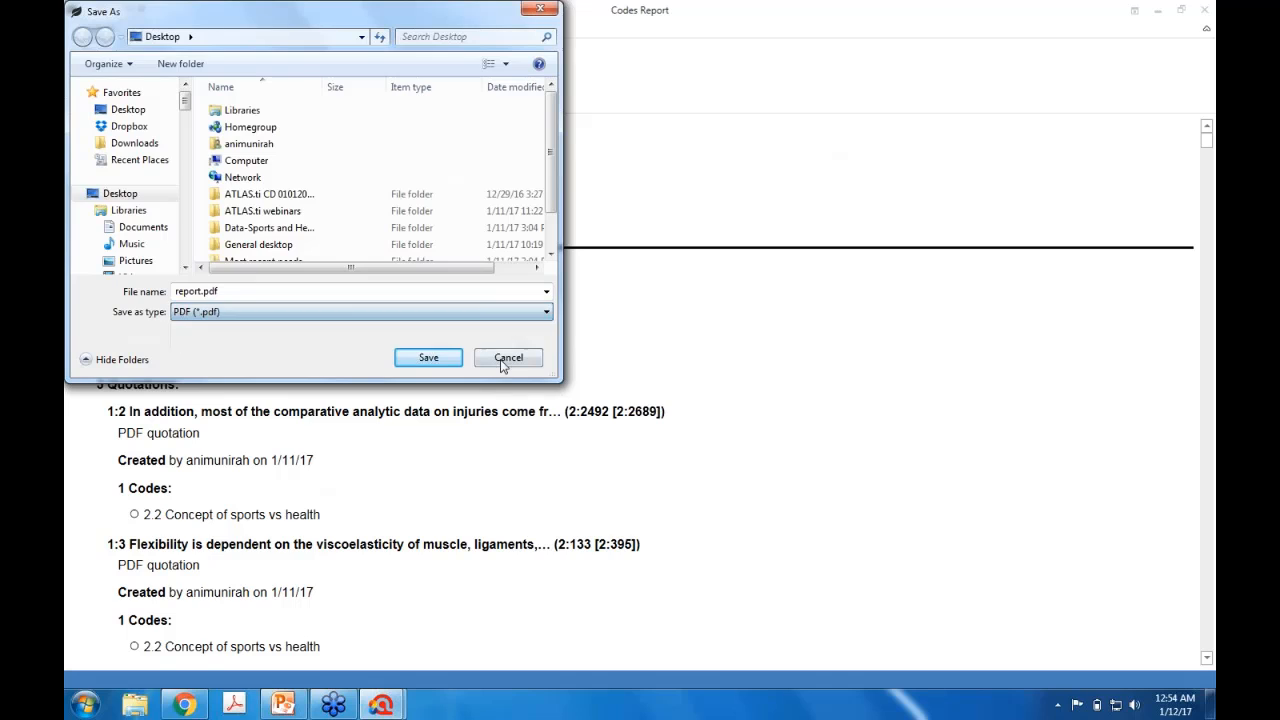
click(506, 361)
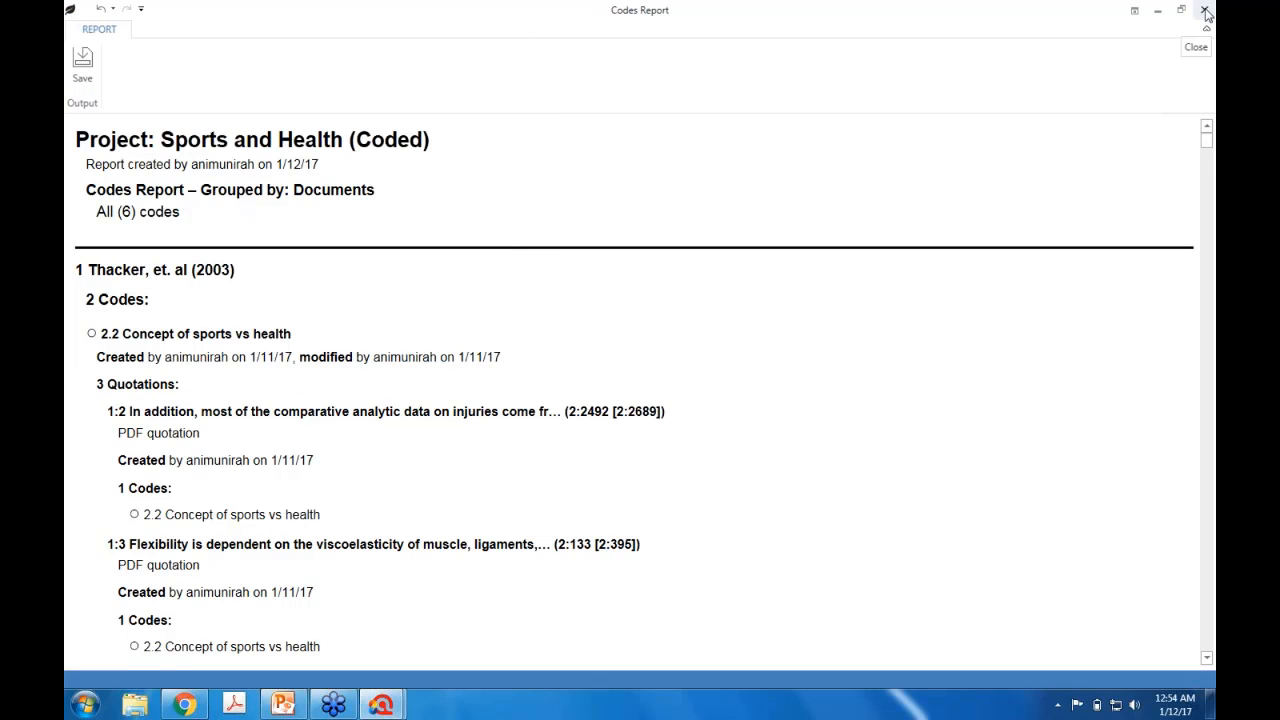
click(1206, 12)
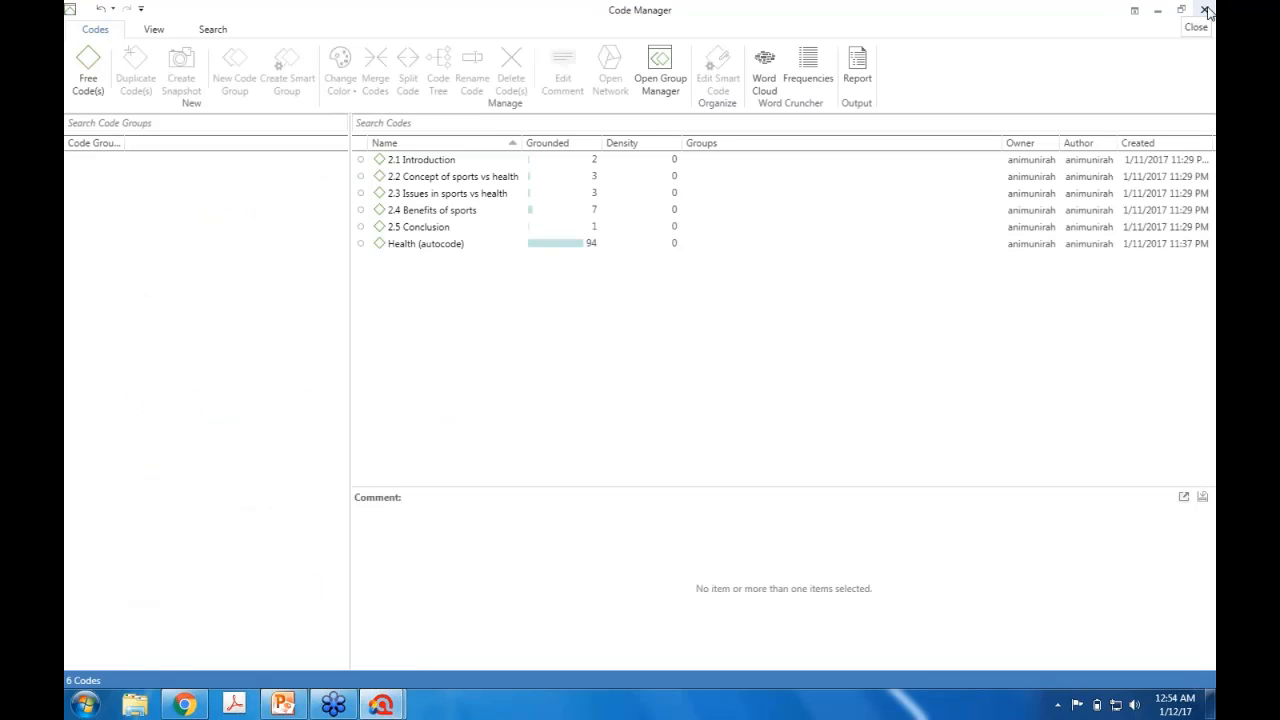
click(1206, 12)
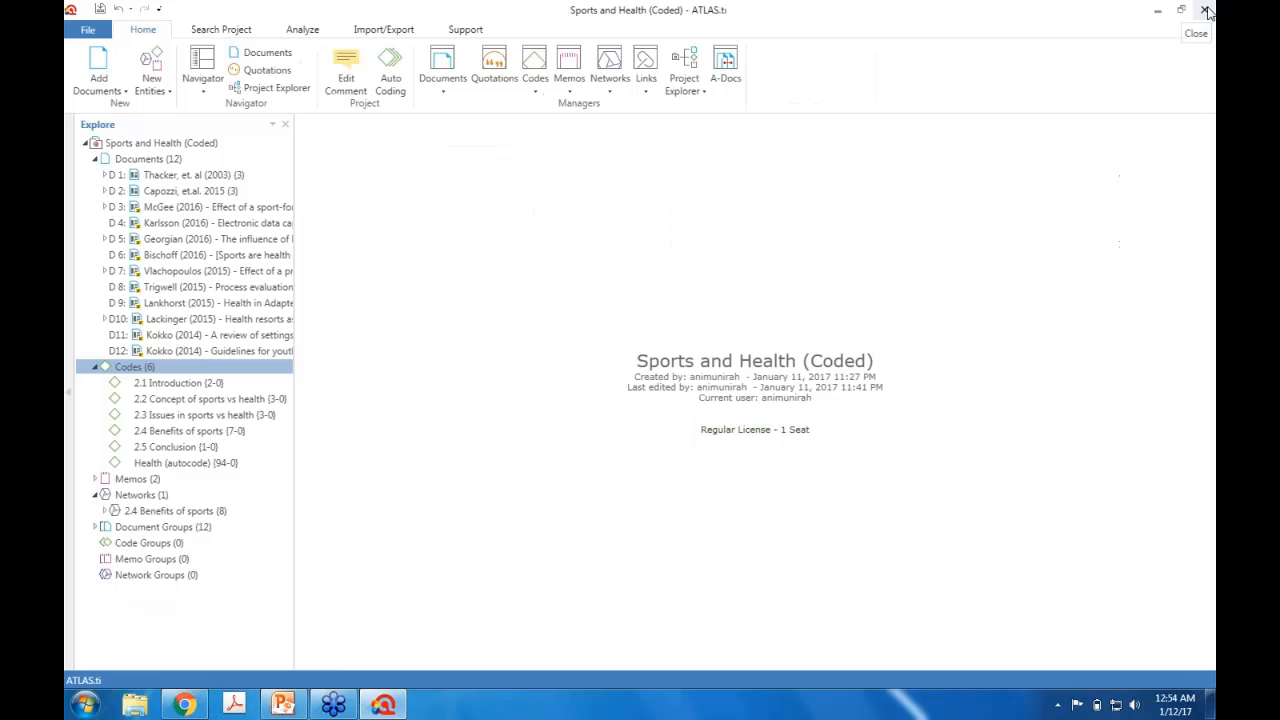
Open the Code-Document Table and include the Health (autocode) code
click(393, 31)
click(289, 32)
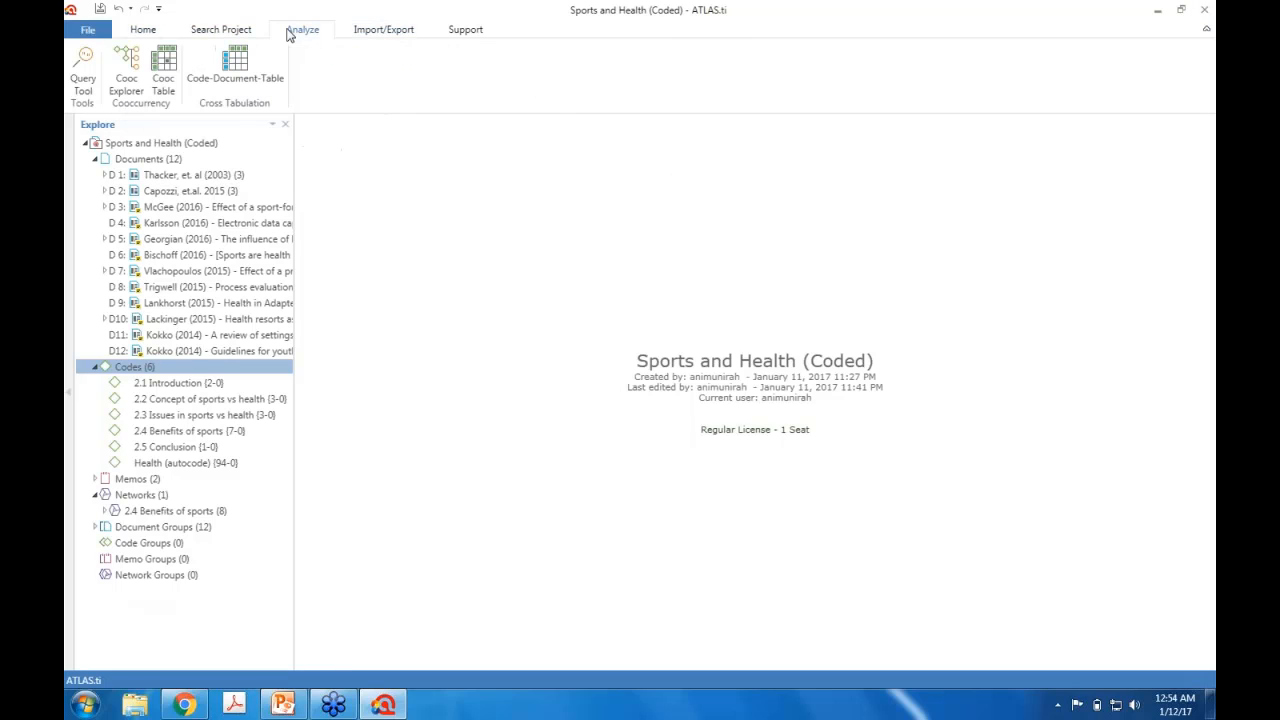
click(245, 63)
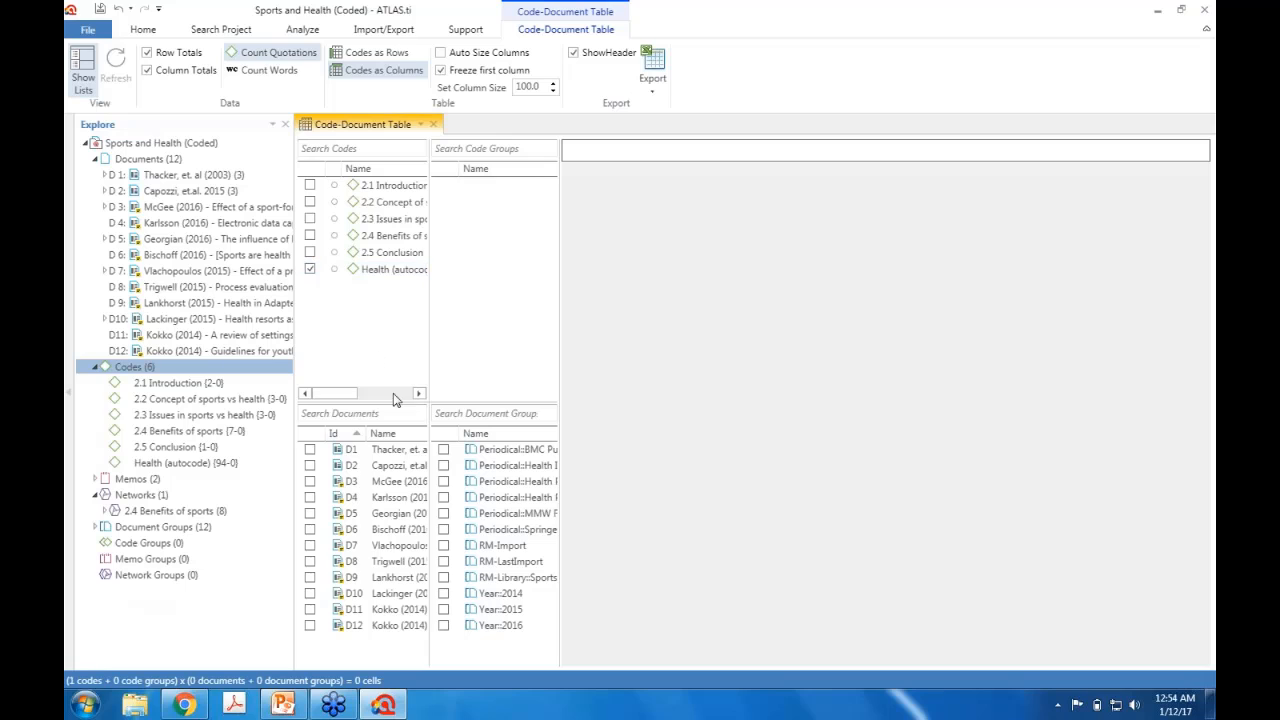
Include all documents from D1 to D12 in the Code-Document Table
click(310, 450)
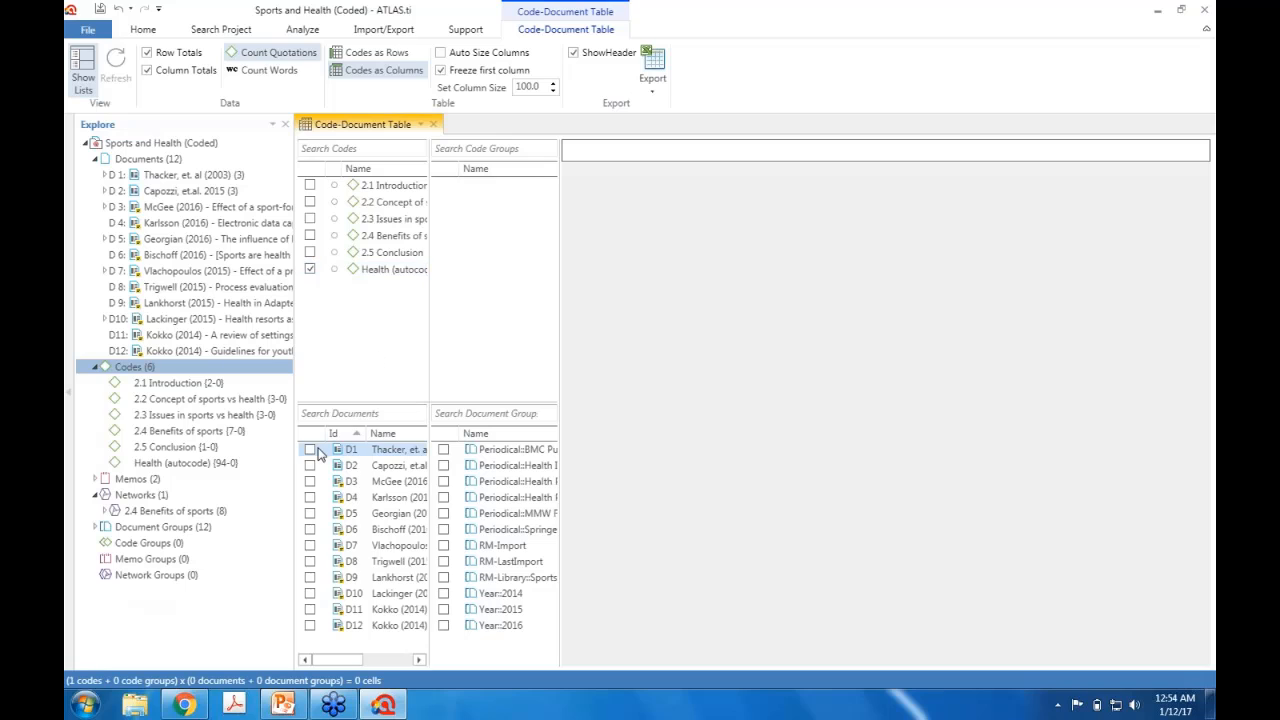
click(310, 626)
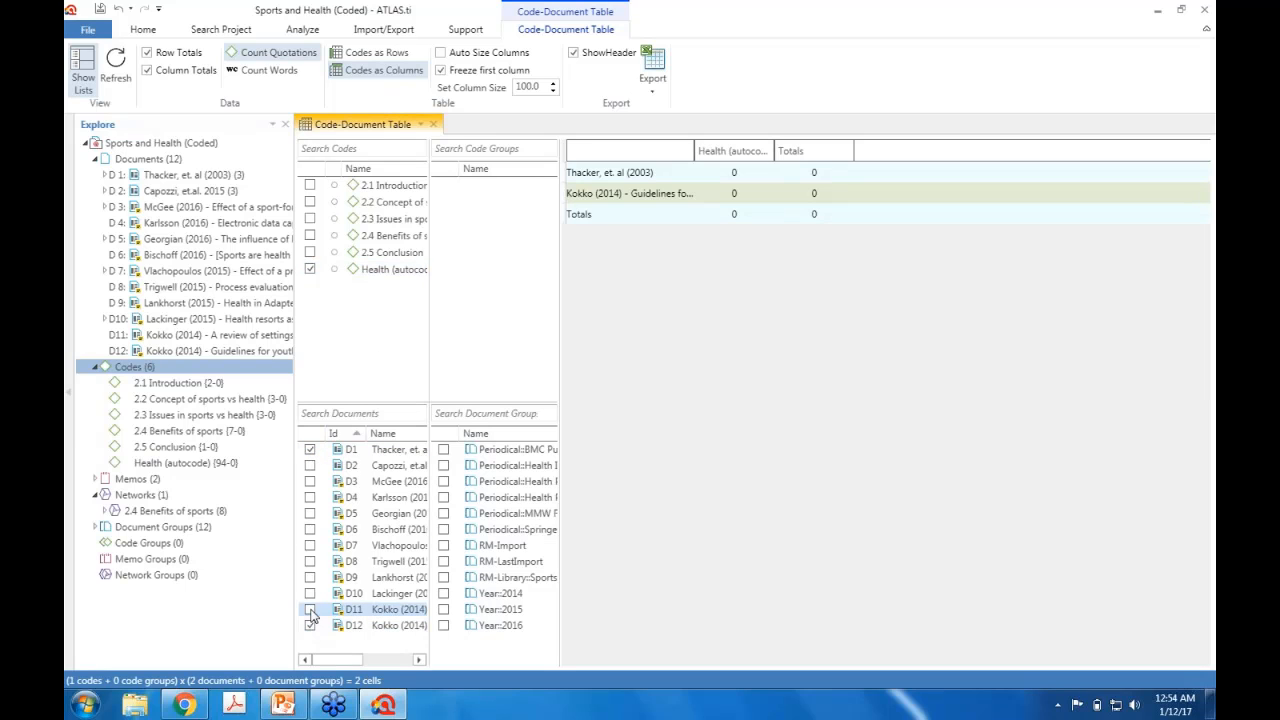
click(310, 609)
click(311, 594)
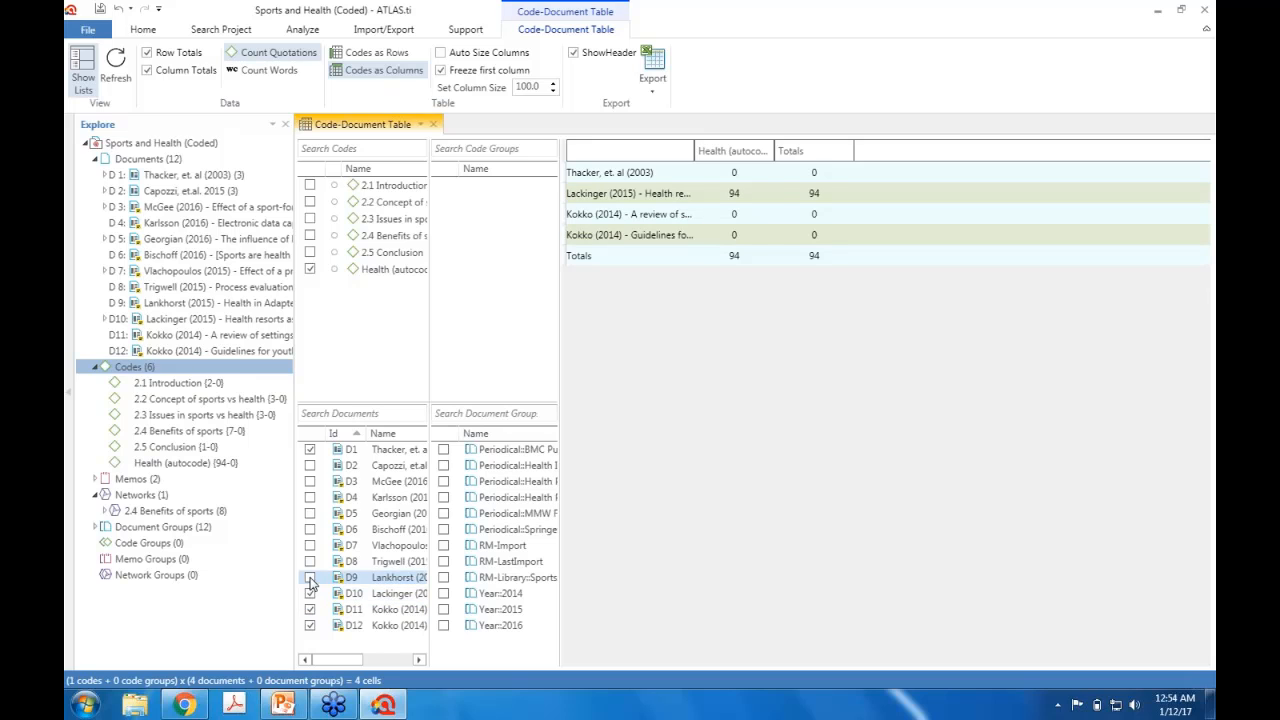
click(310, 578)
click(310, 562)
click(310, 546)
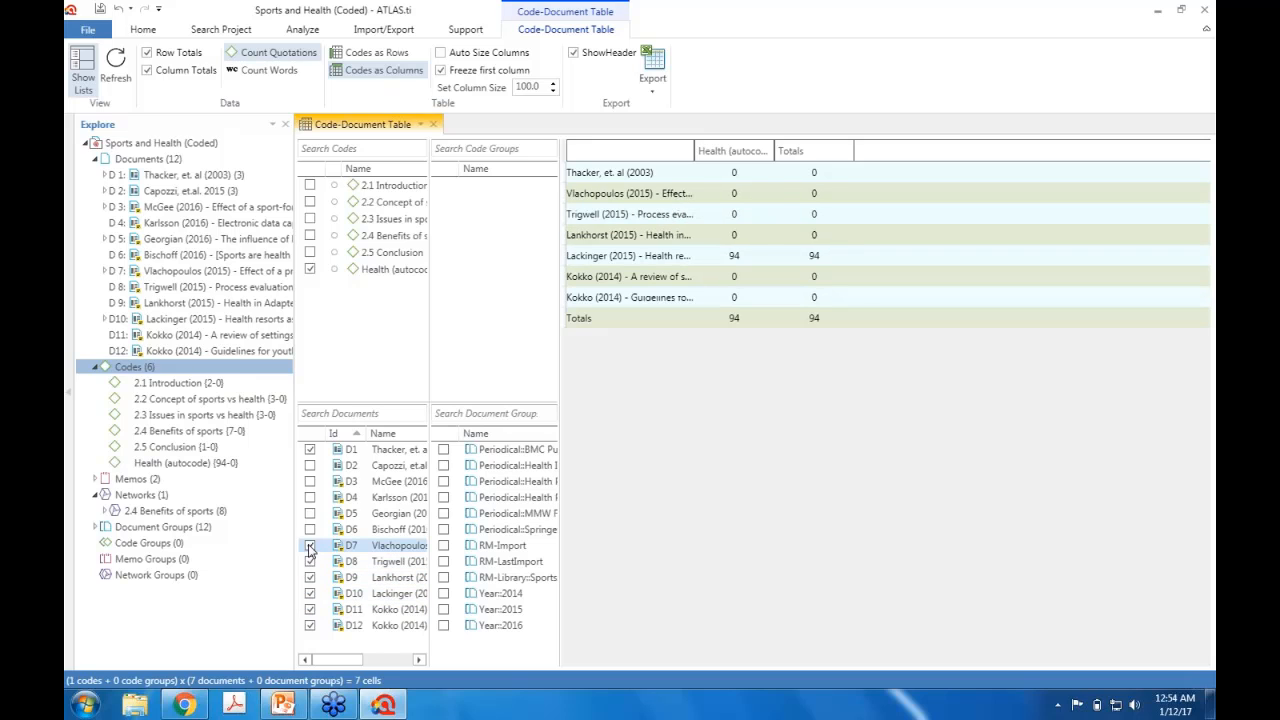
click(310, 530)
click(310, 514)
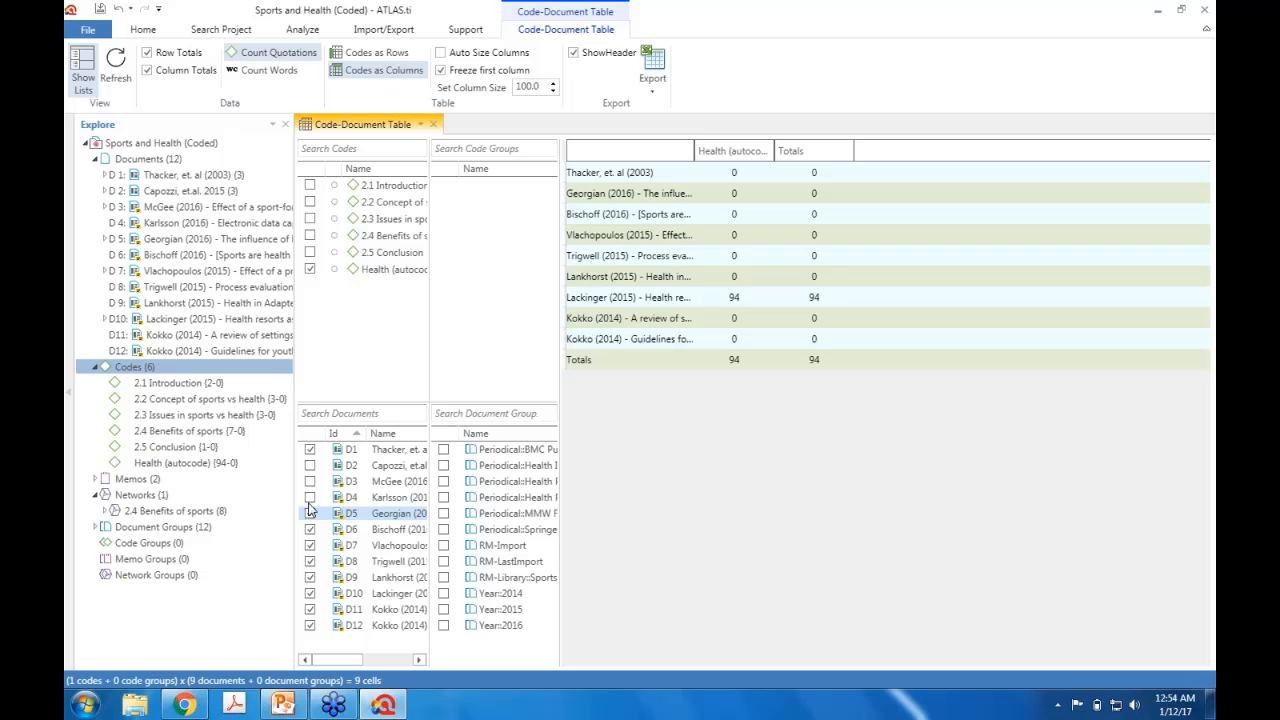
click(310, 498)
click(310, 482)
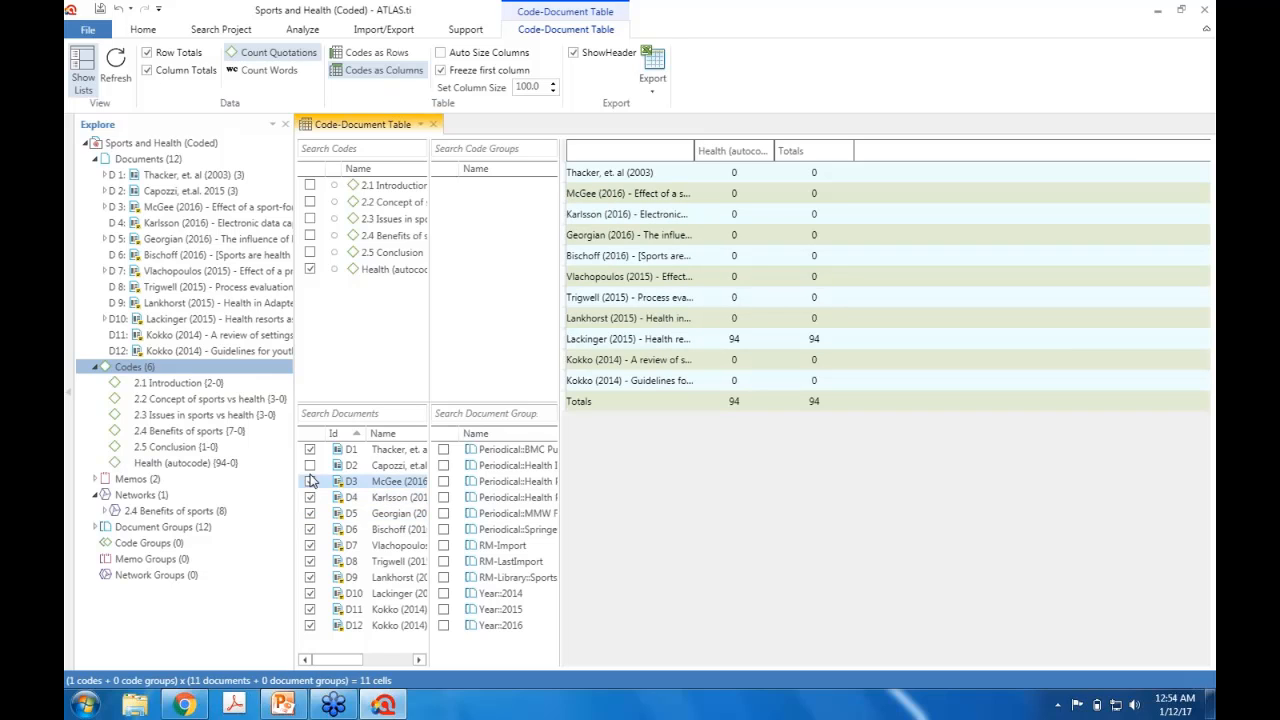
click(310, 466)
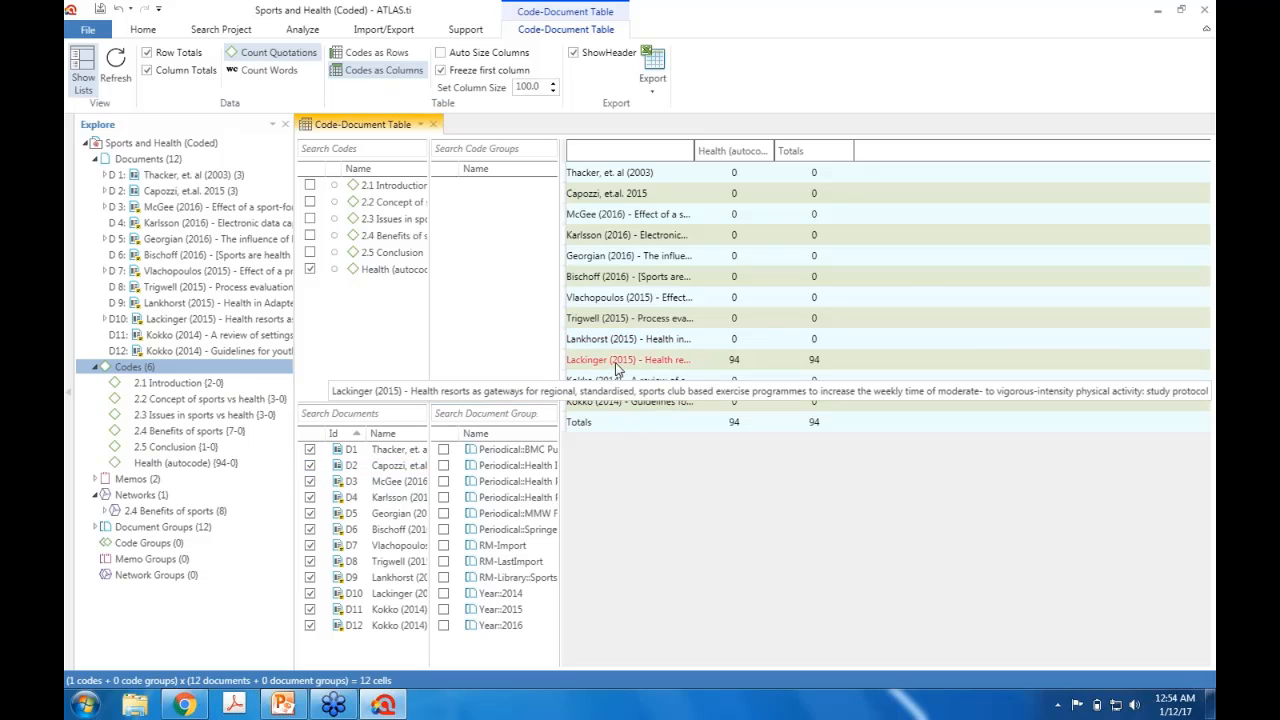
Add the codes 2.1 Introduction through 2.5 Conclusion to the Code-Document Table
click(310, 252)
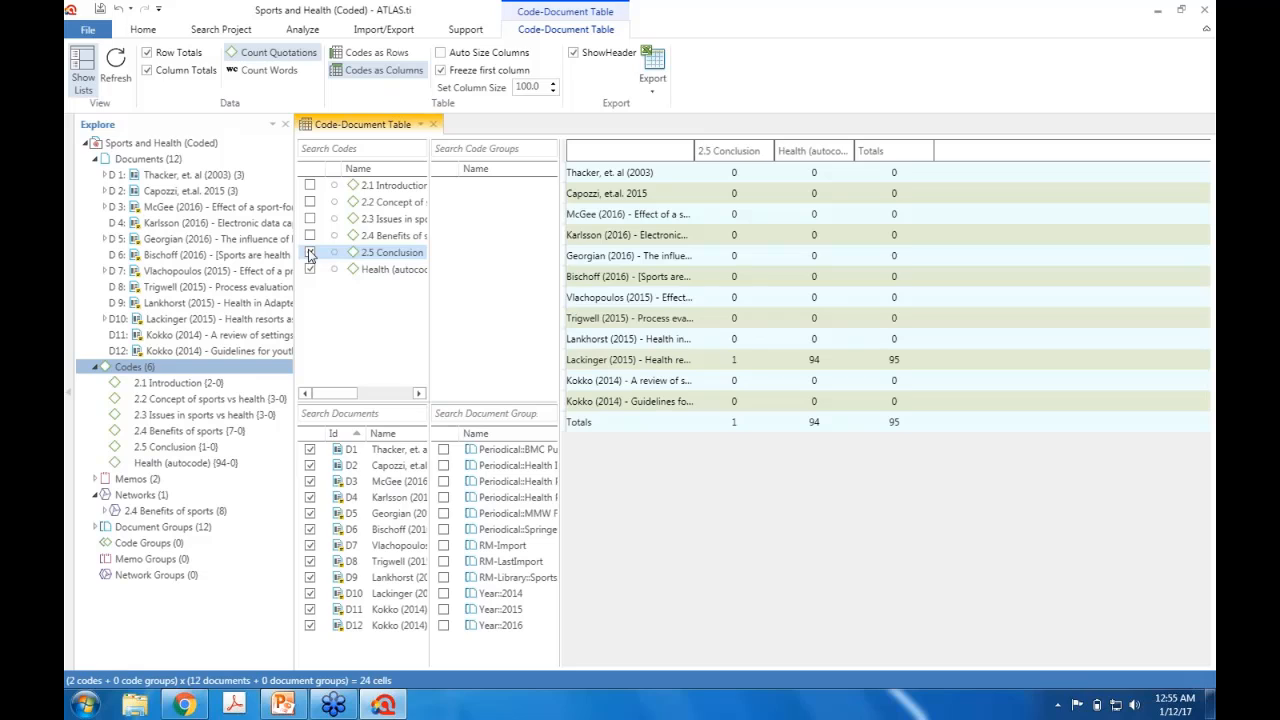
click(310, 235)
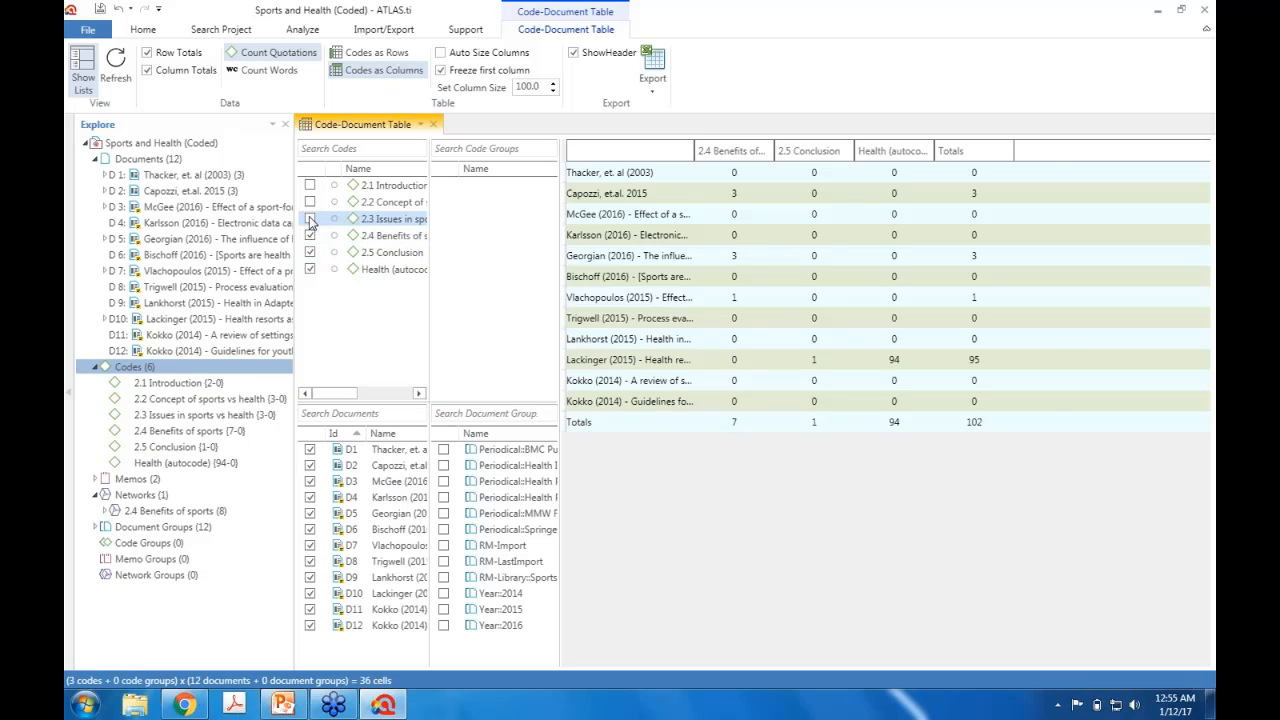
click(310, 218)
click(310, 202)
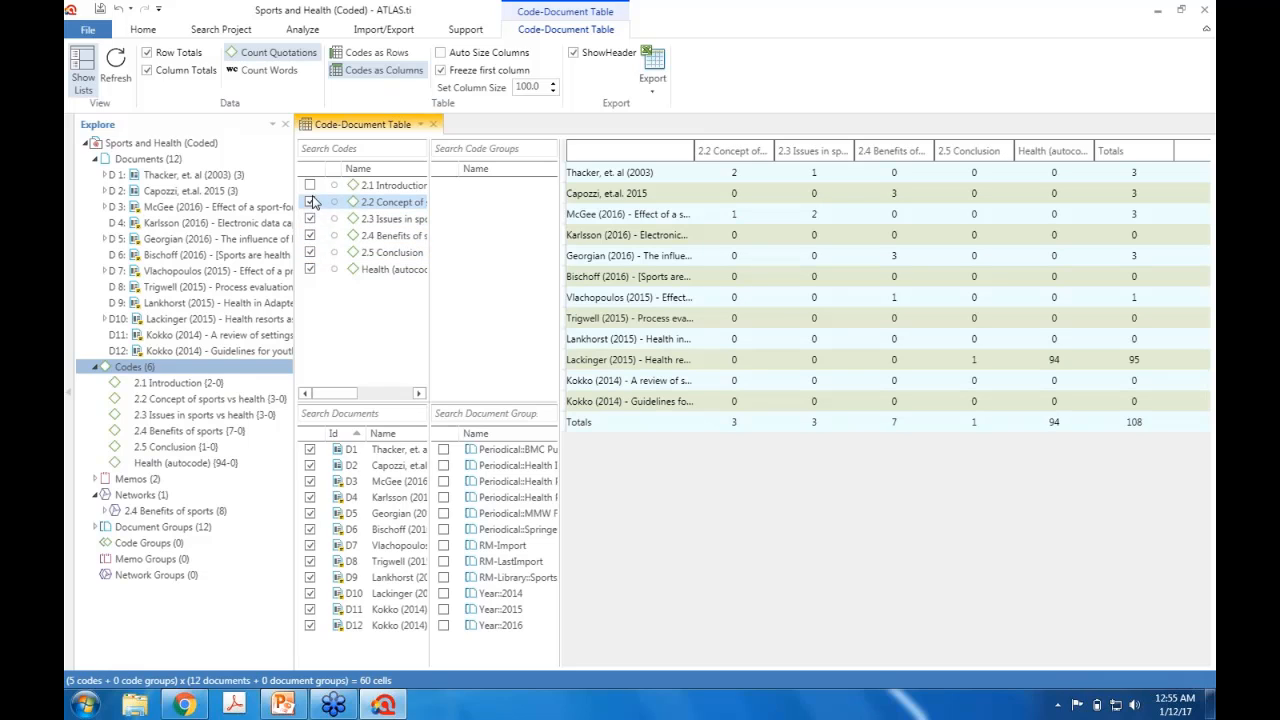
click(310, 186)
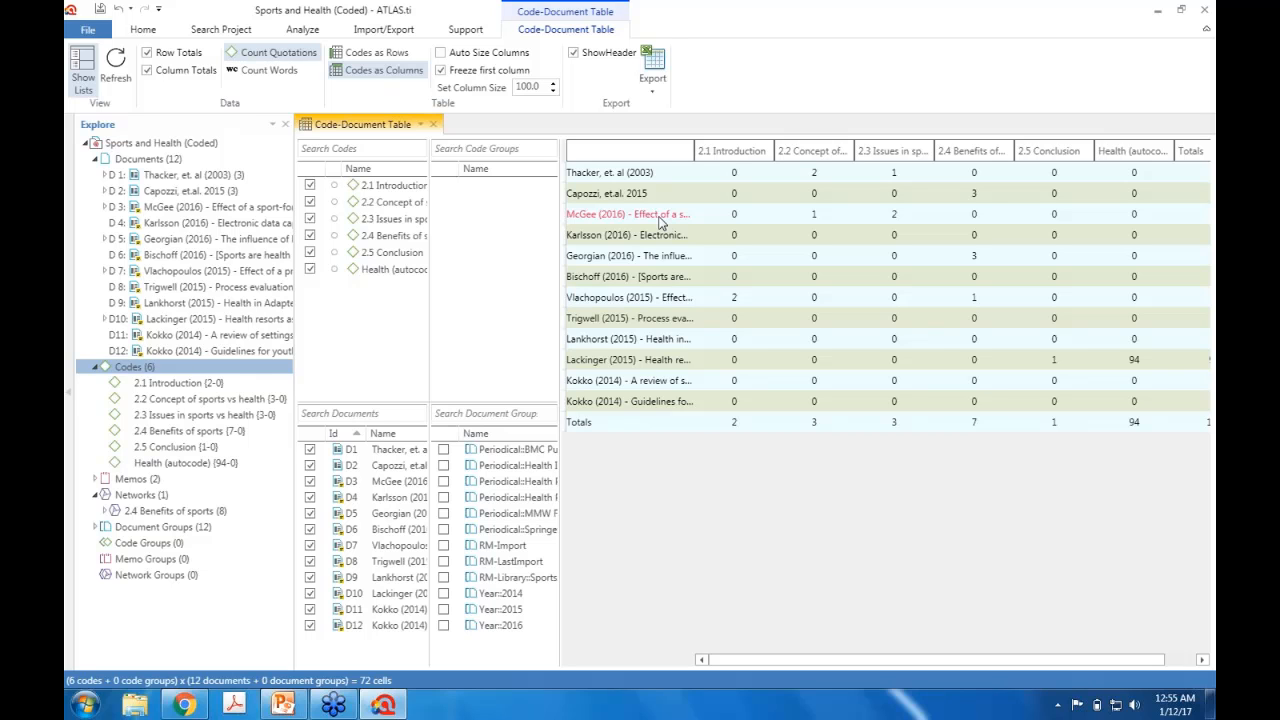
Switch to the PowerPoint slide show and advance to the slide on how ATLAS.ti can help with literature review
click(286, 710)
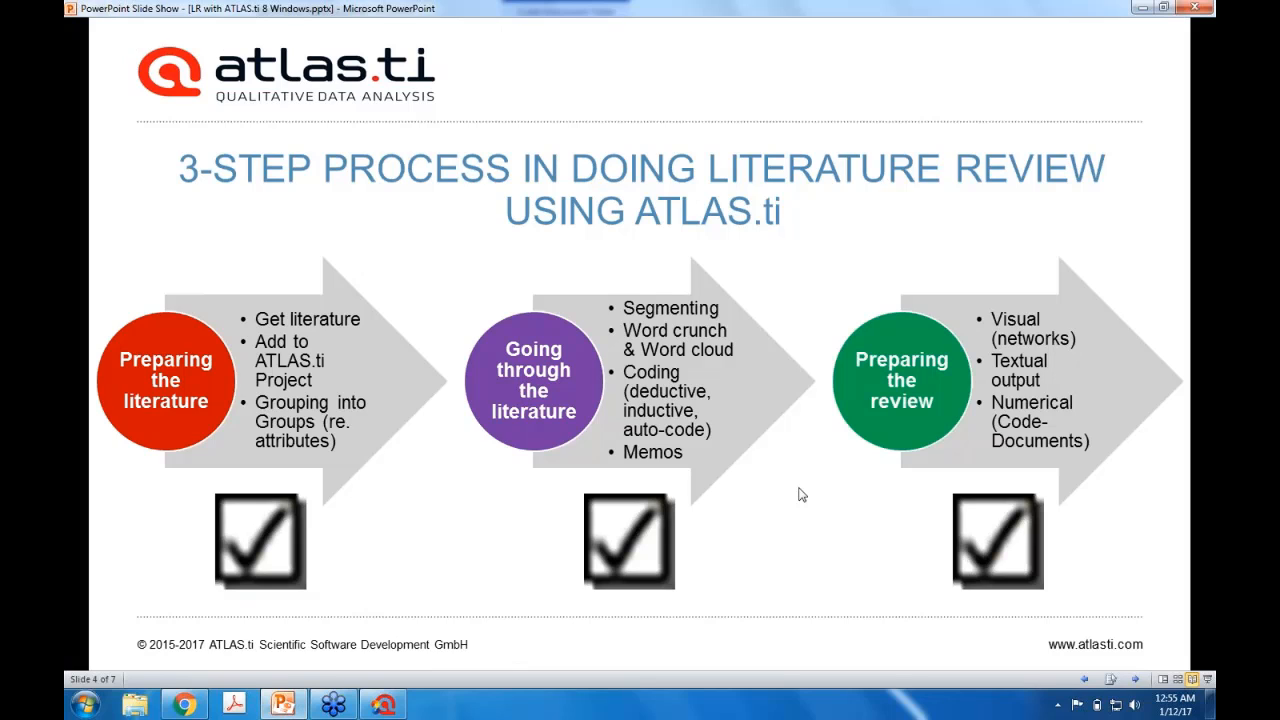
click(1137, 677)
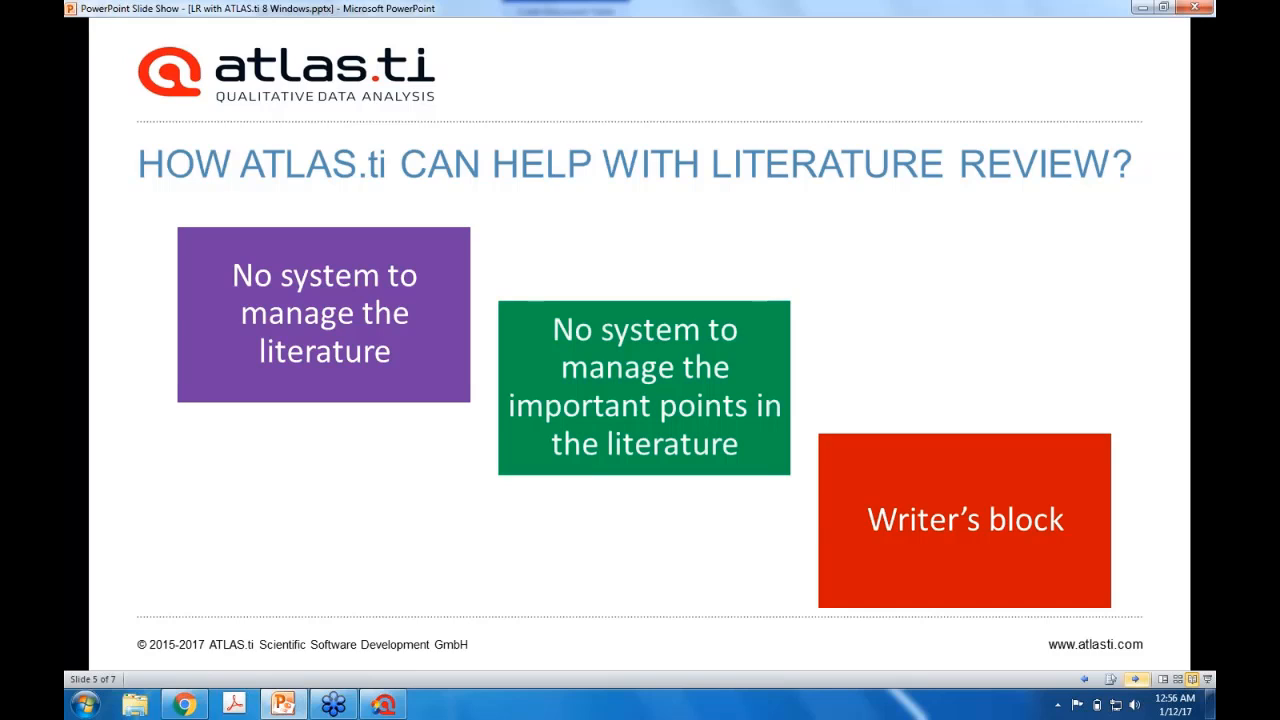
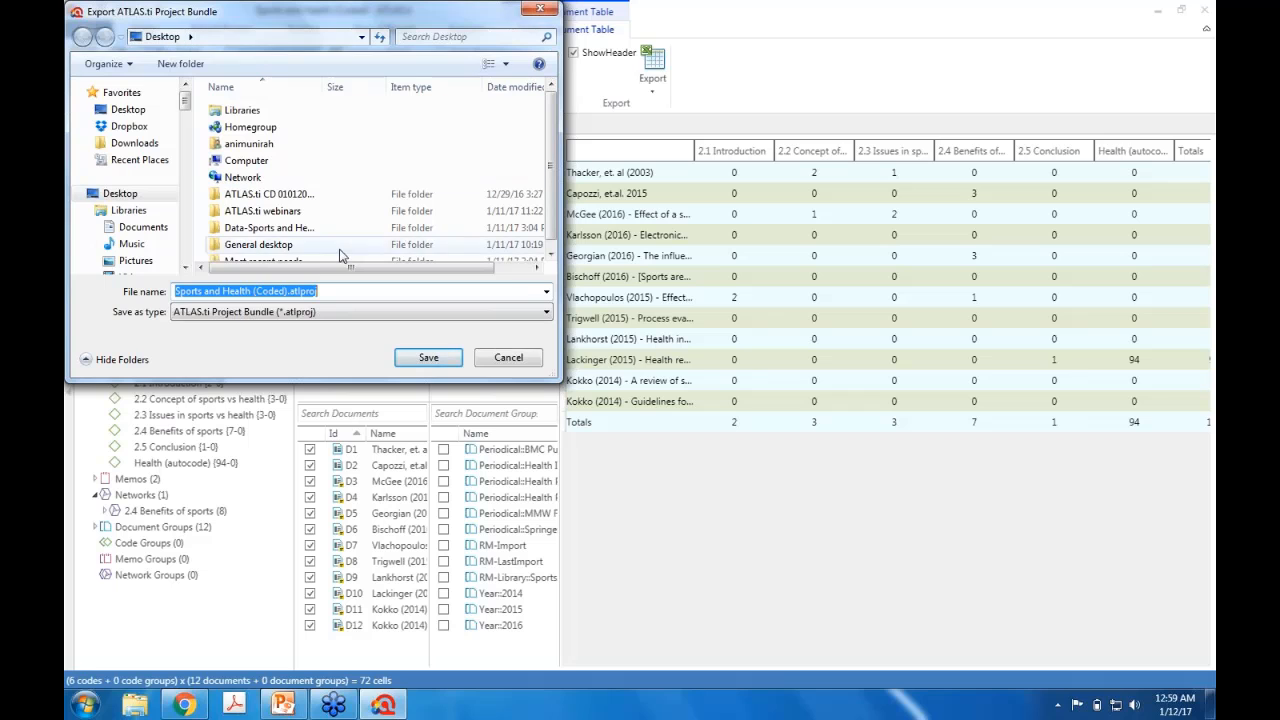
Export the project bundle to the Desktop as Sports and Health (Coded).atlproj, and close ATLAS.ti
click(430, 358)
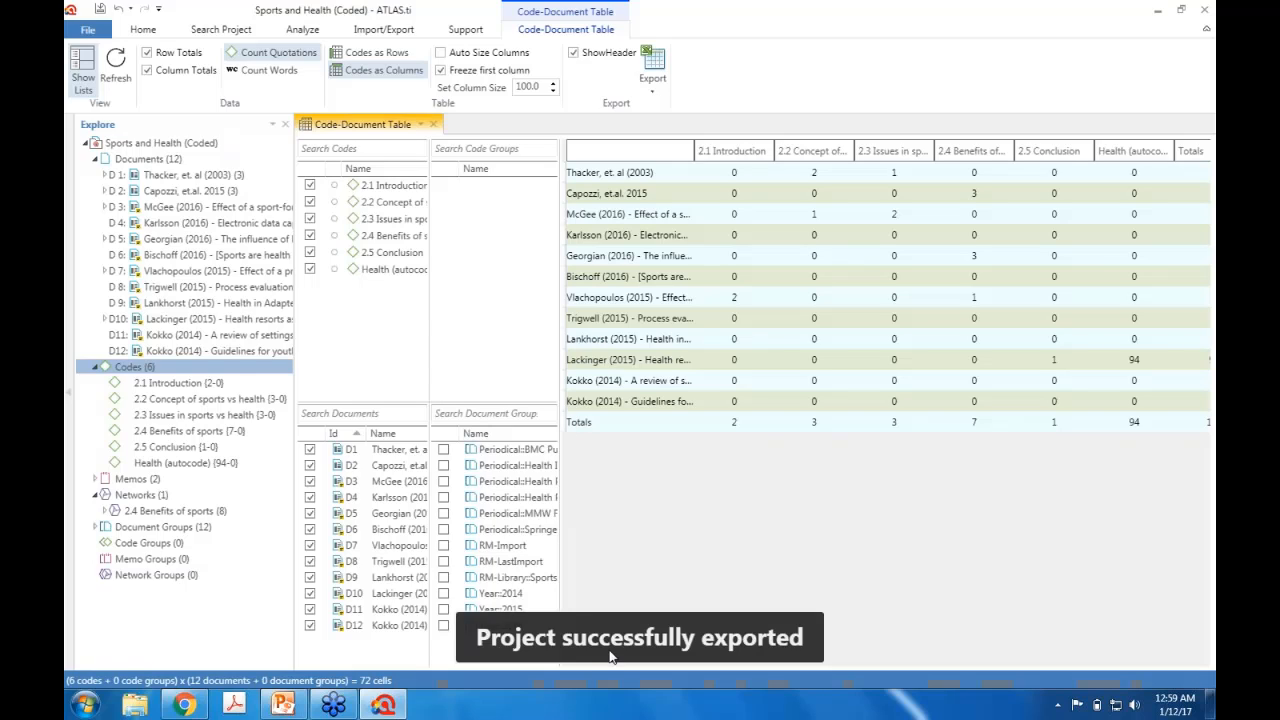
click(1204, 9)
click(587, 410)
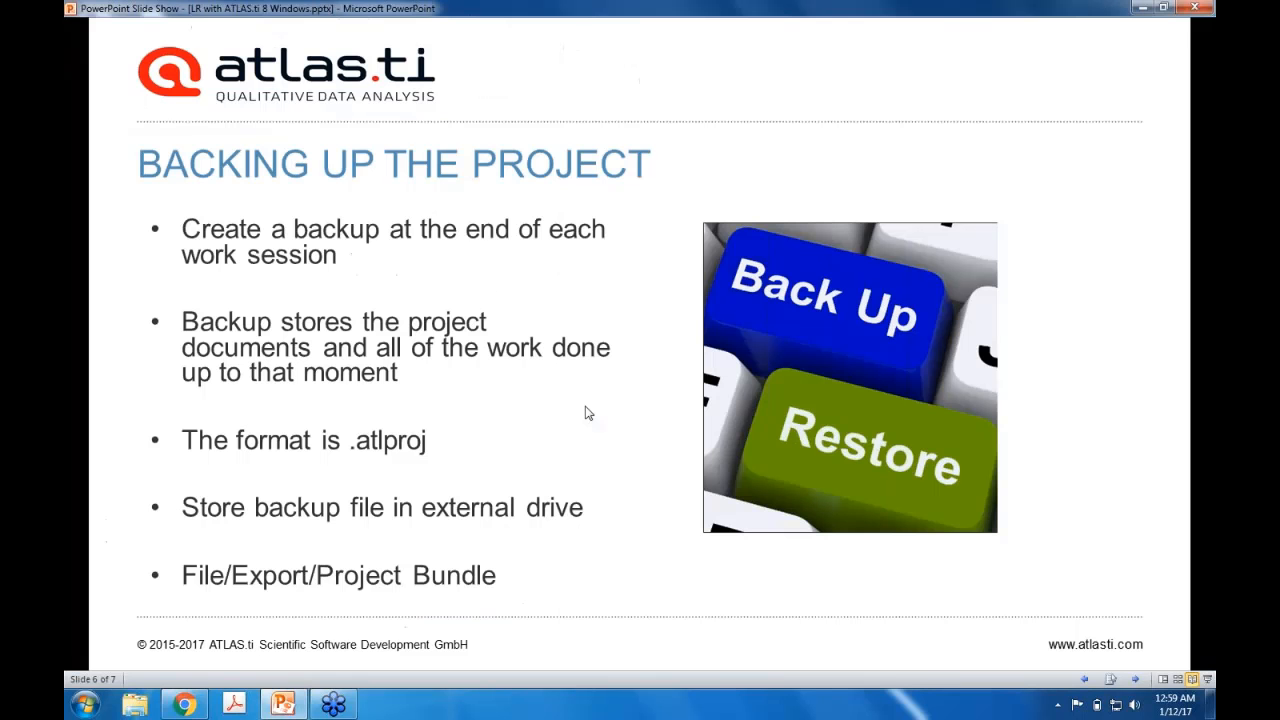
Minimize the slide show and move the exported project bundle file next to the ATLAS.ti 8.0 shortcut on the desktop
click(1141, 7)
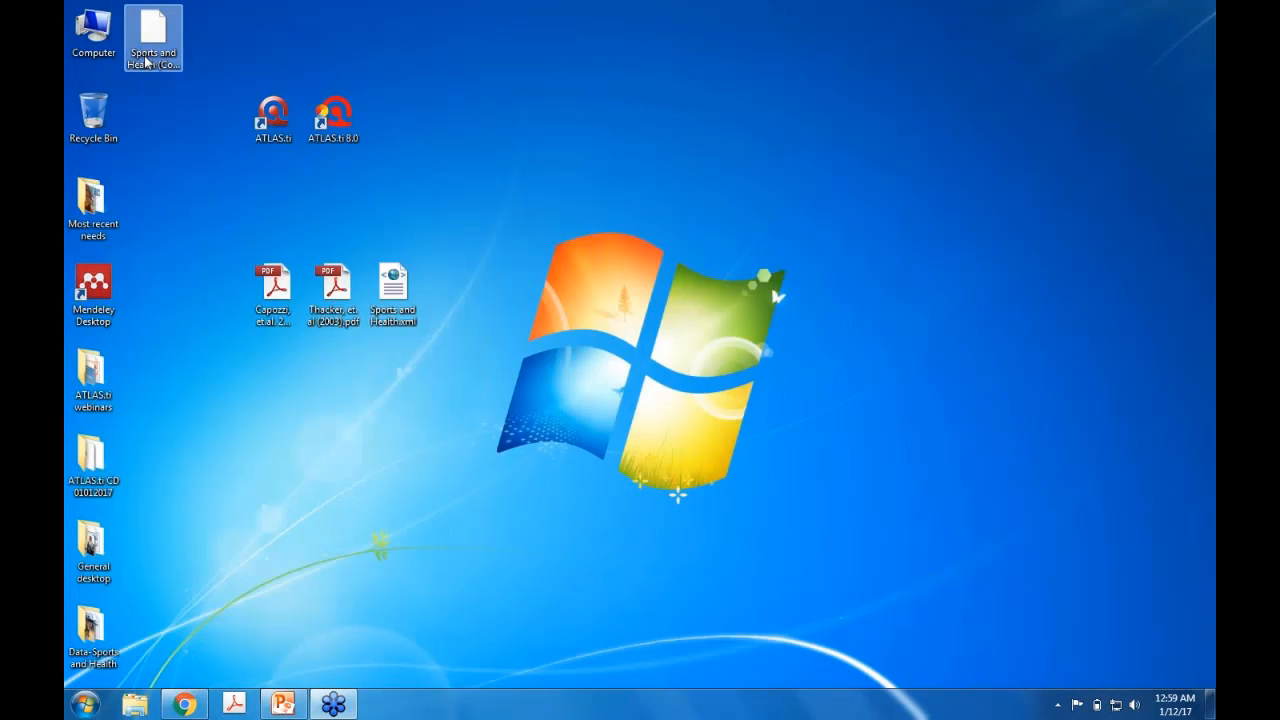
mouse_move(146, 62)
mouse_down()
mouse_move(270, 150)
mouse_move(415, 180)
mouse_move(400, 160)
mouse_up()
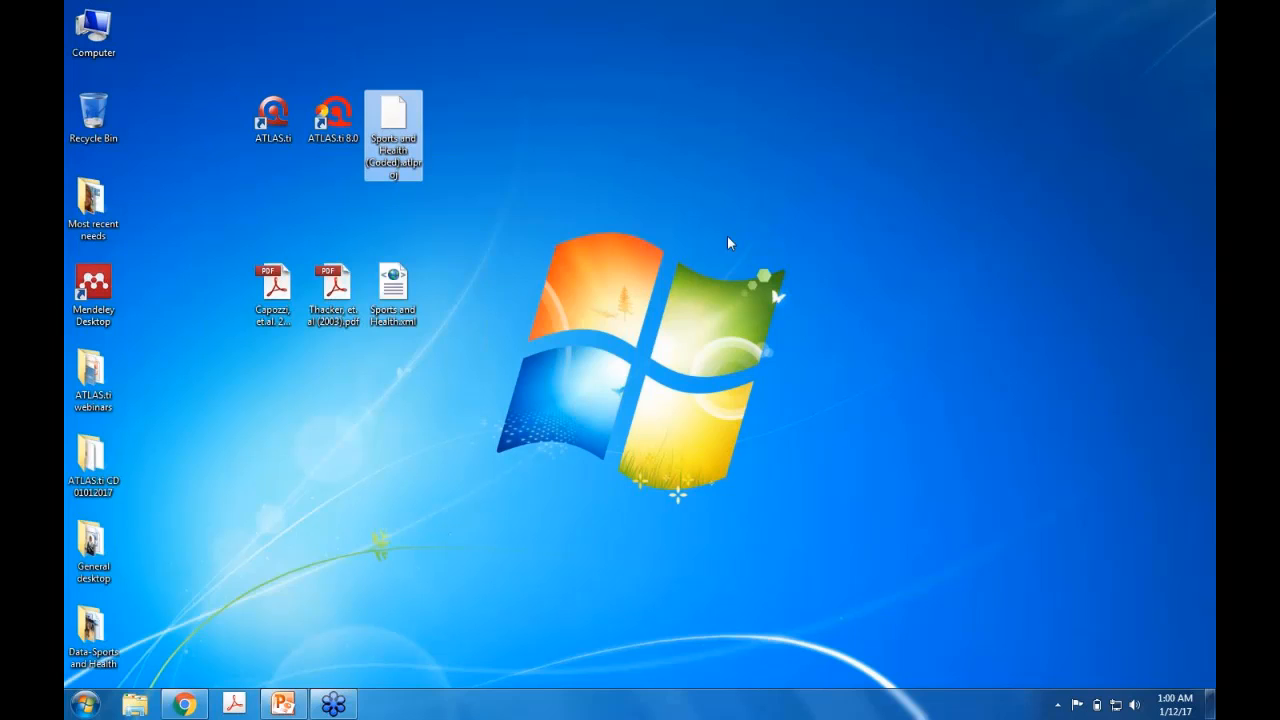
Return to the slide show, advance to the closing contact slide, and switch to the ATLAS.ti website in Chrome
click(1162, 421)
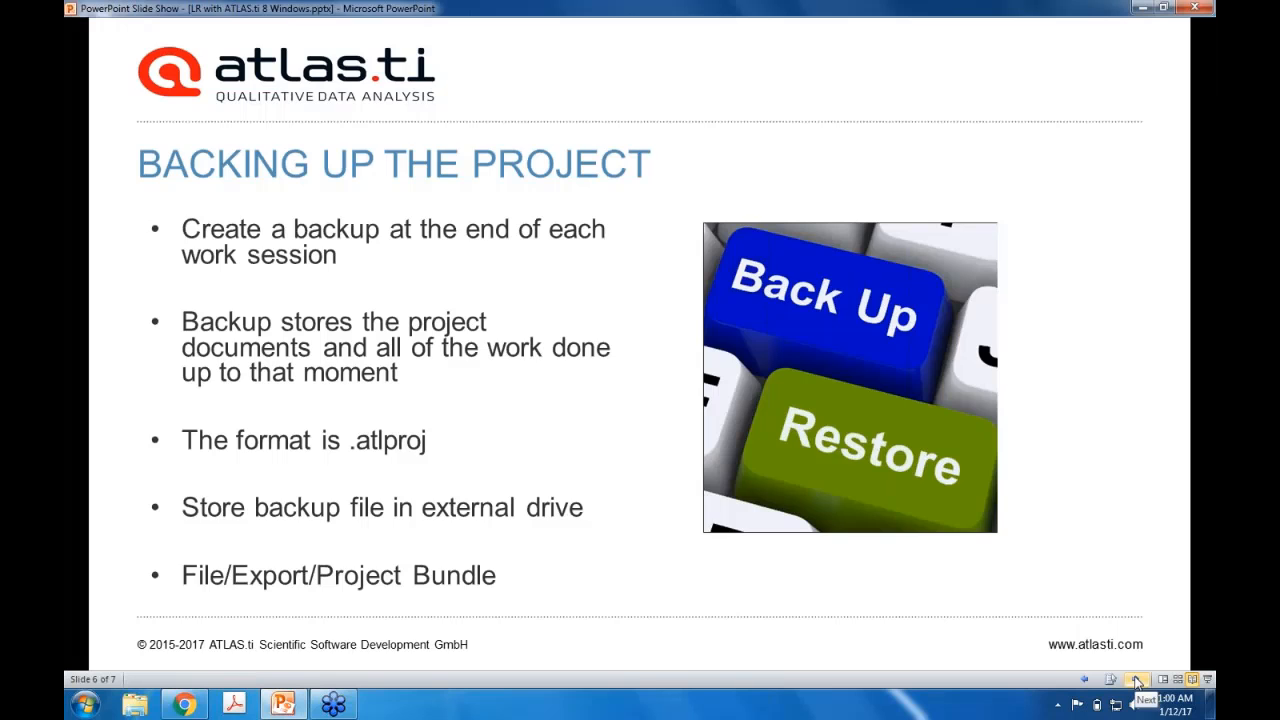
click(1136, 681)
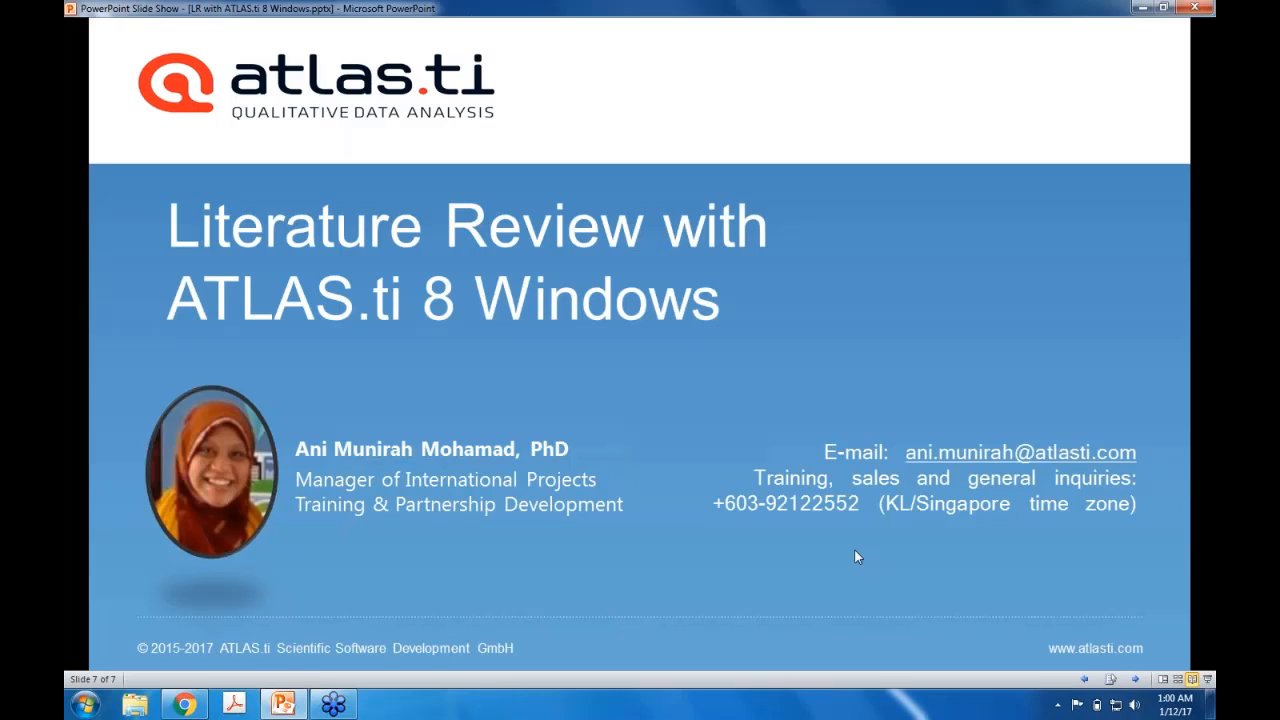
click(185, 705)
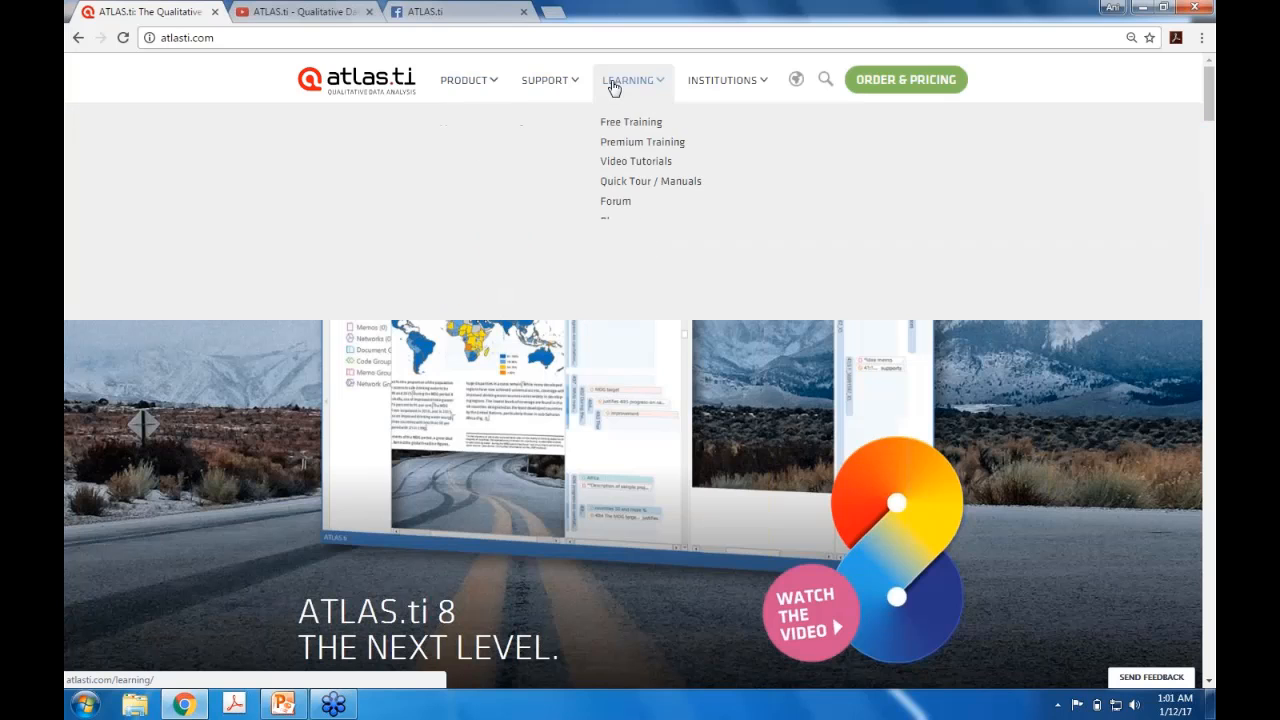
Examine the ATLAS.ti website's product, support, learning and institutions options and the homepage down to the social media links and newsletter signup
mouse_move(537, 96)
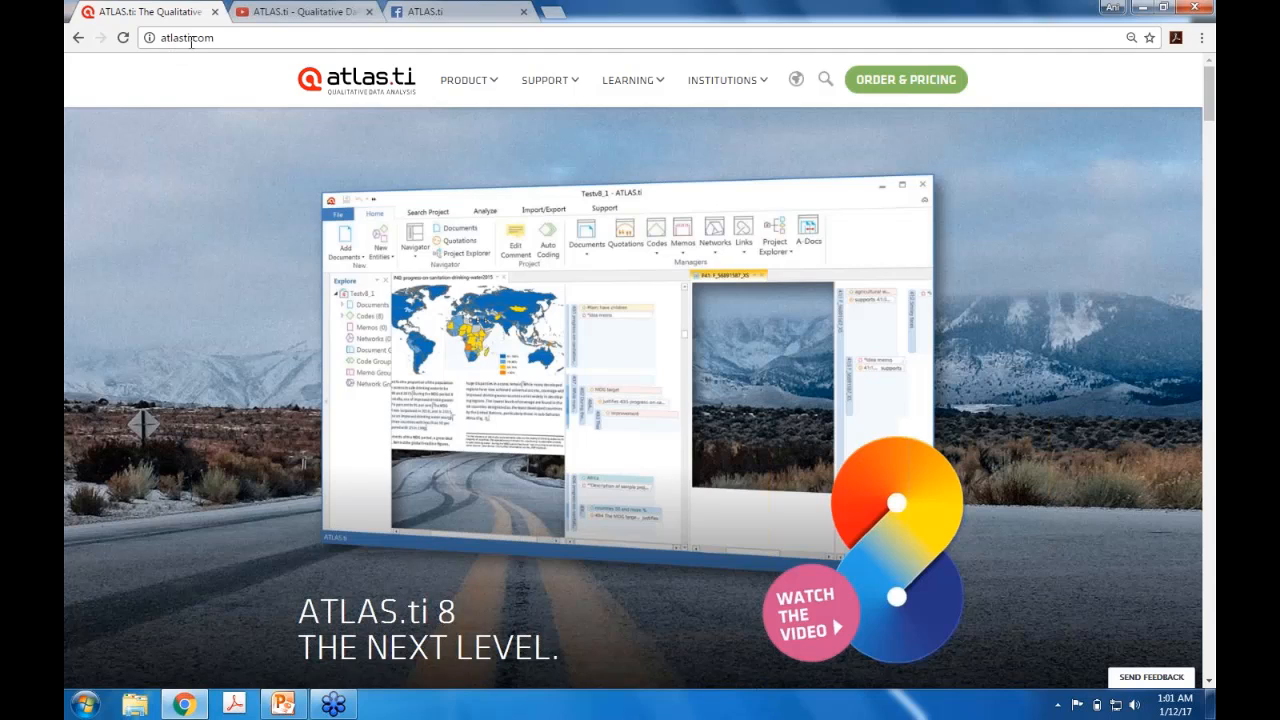
mouse_move(466, 80)
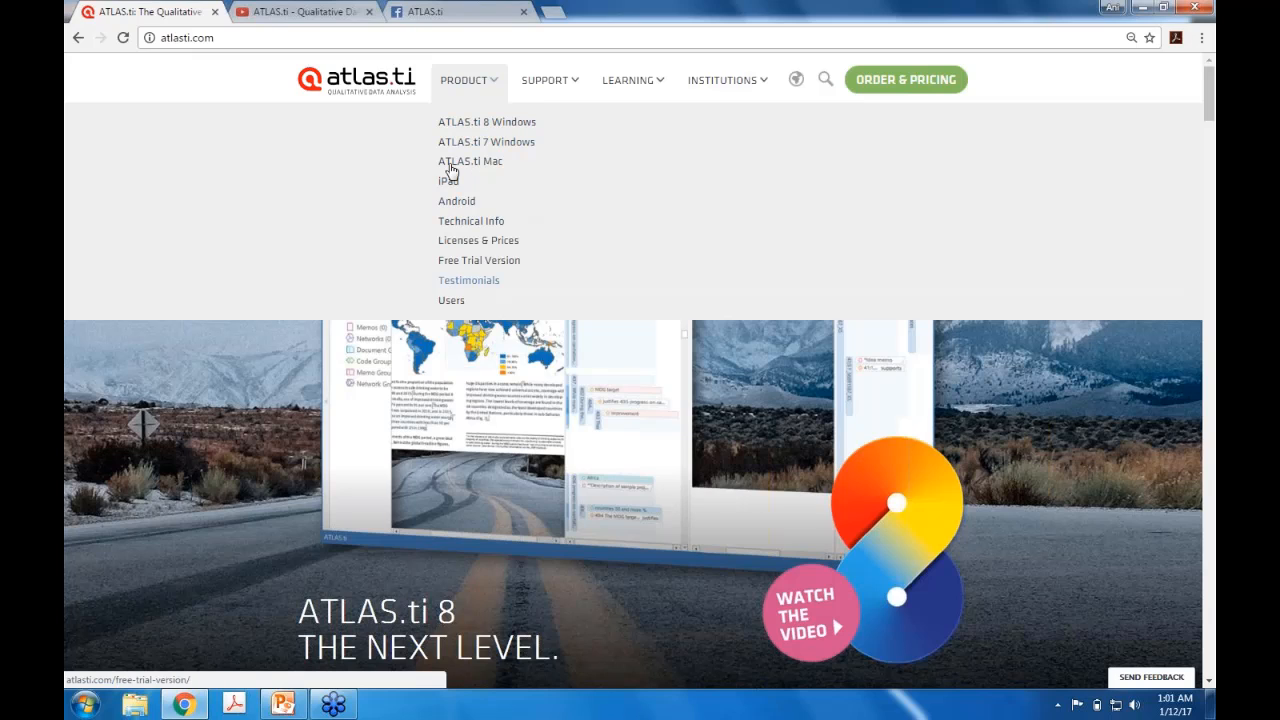
mouse_move(638, 83)
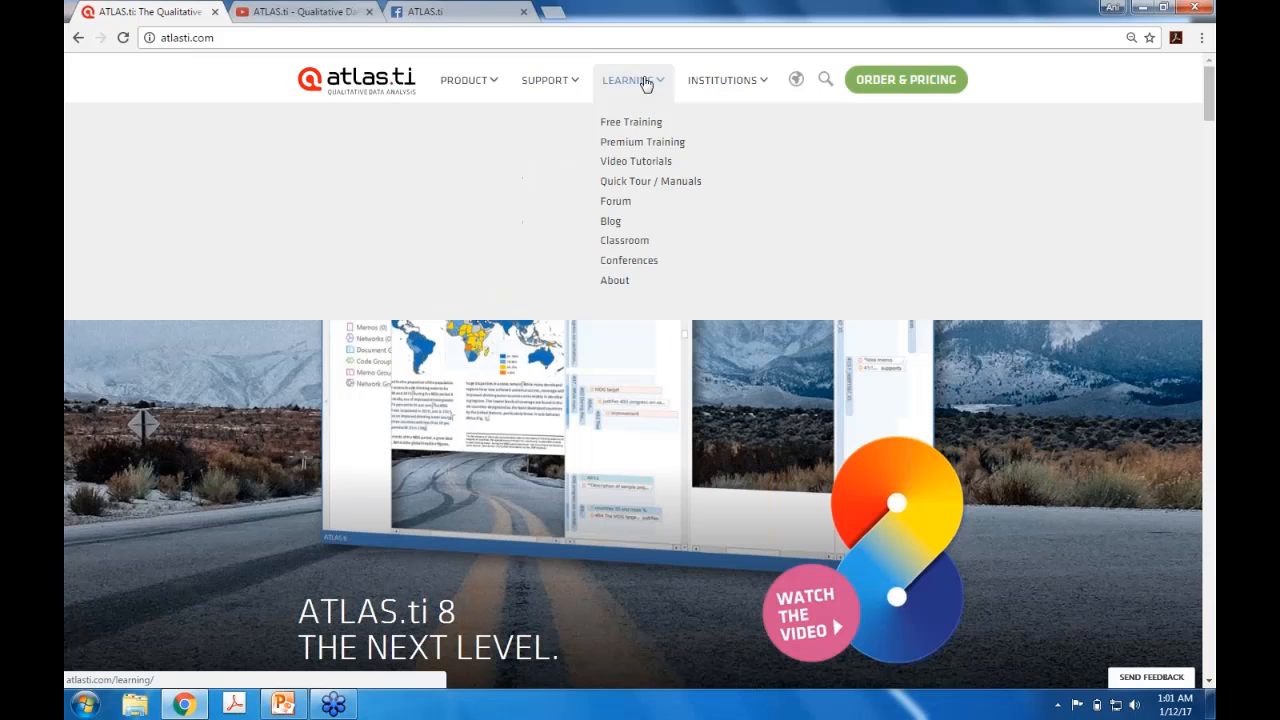
mouse_move(707, 88)
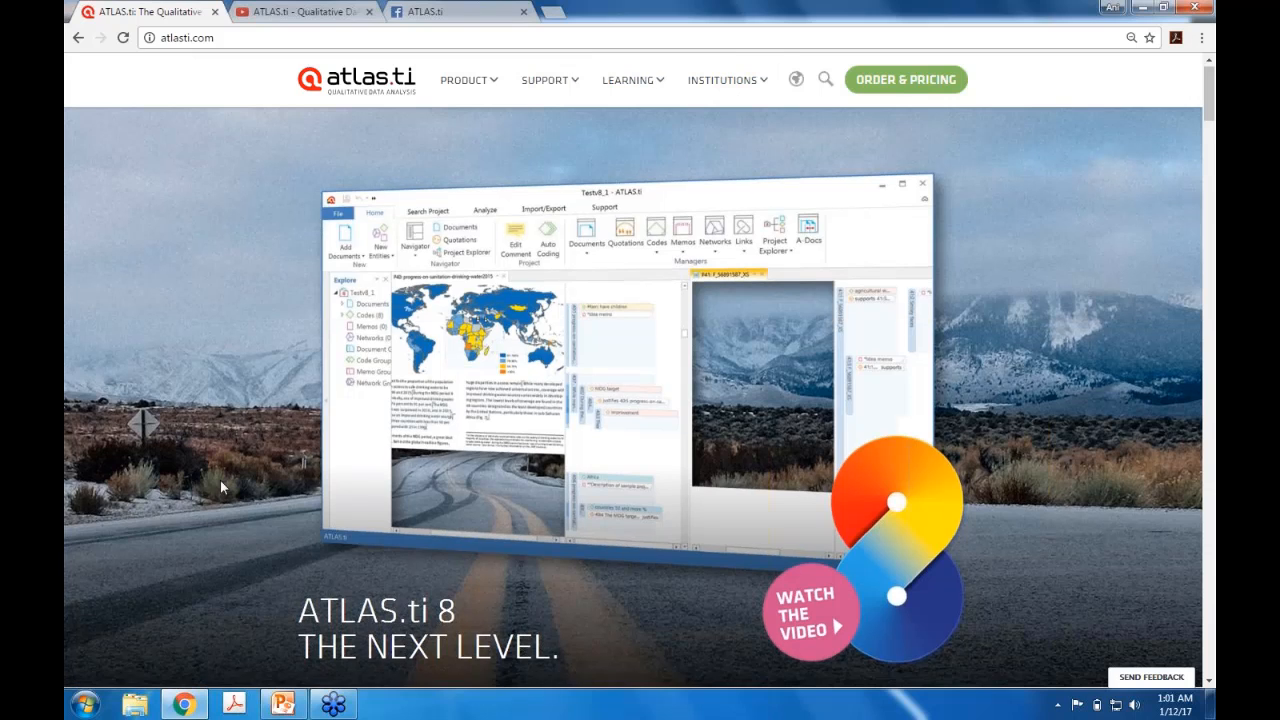
scroll(222, 487, down, 4)
scroll(222, 487, down, 7)
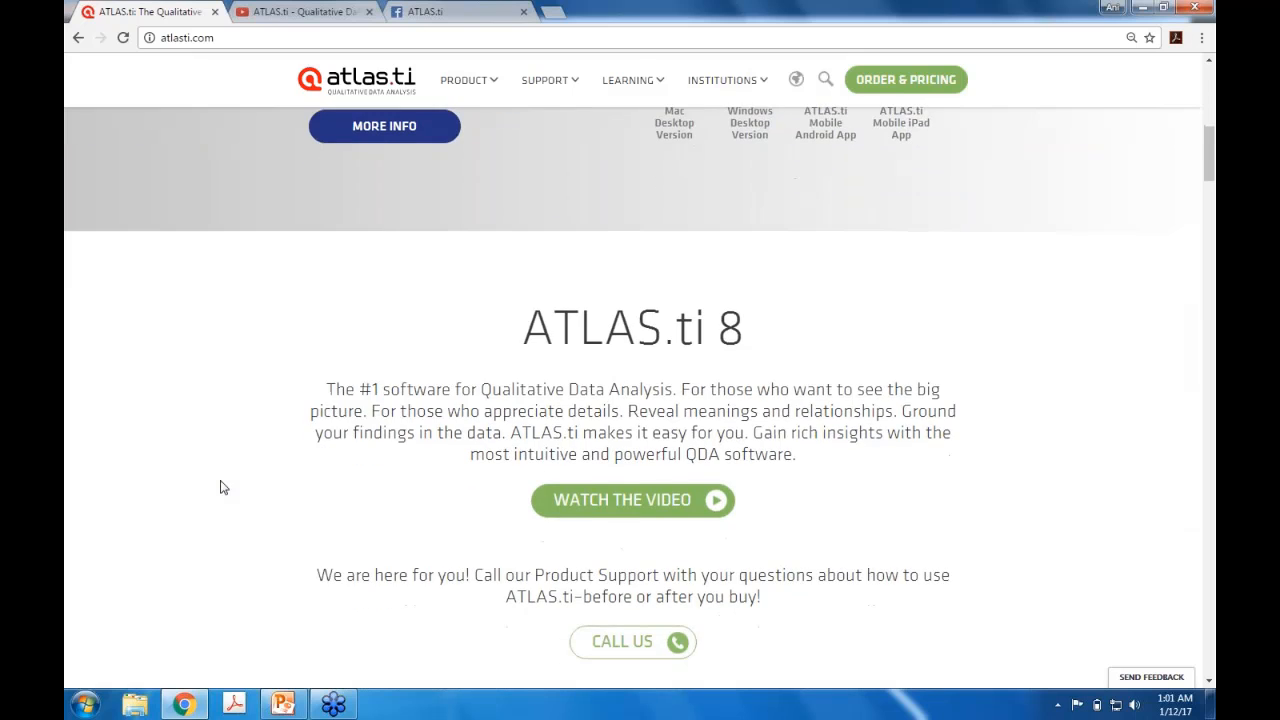
scroll(222, 487, up, 2)
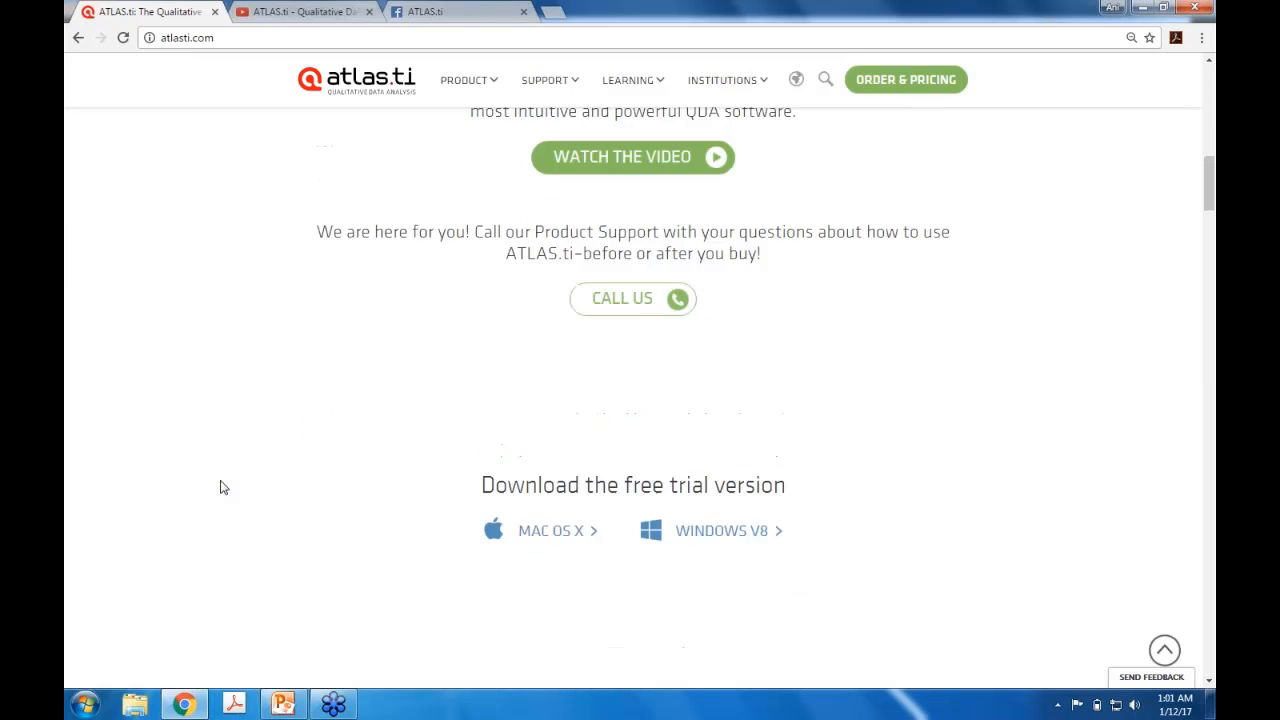
scroll(223, 487, down, 7)
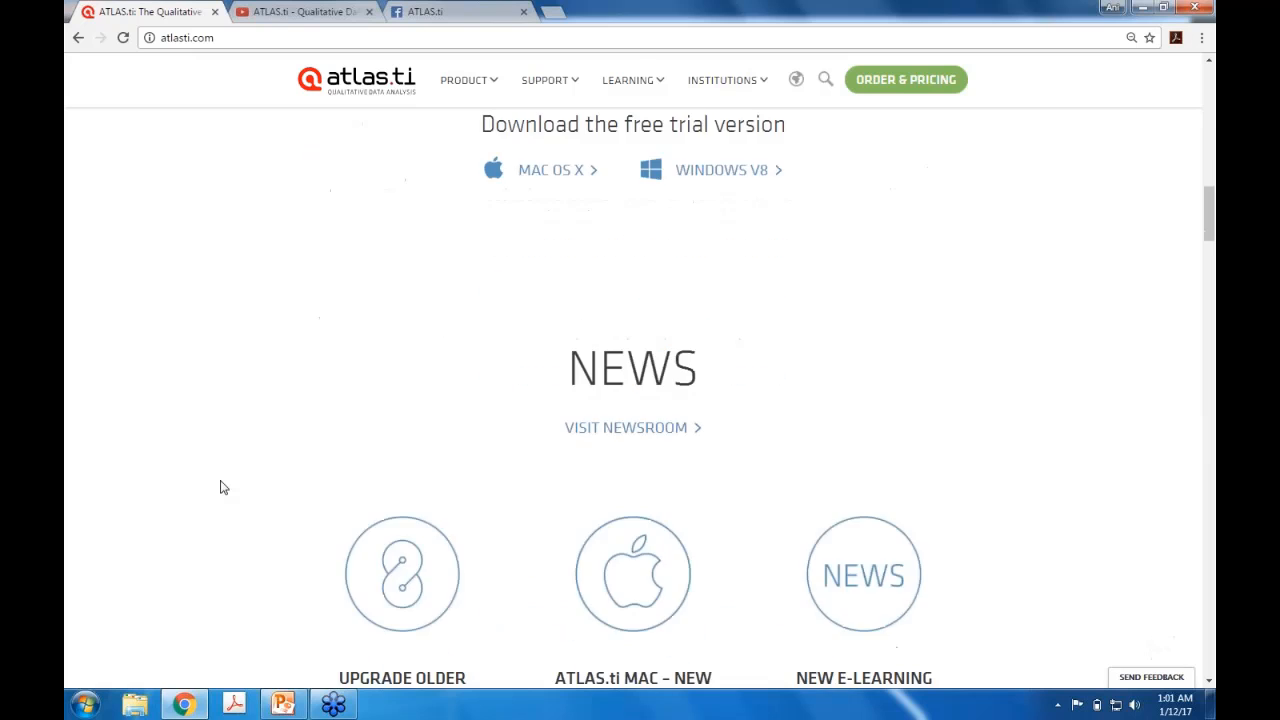
scroll(223, 487, down, 1)
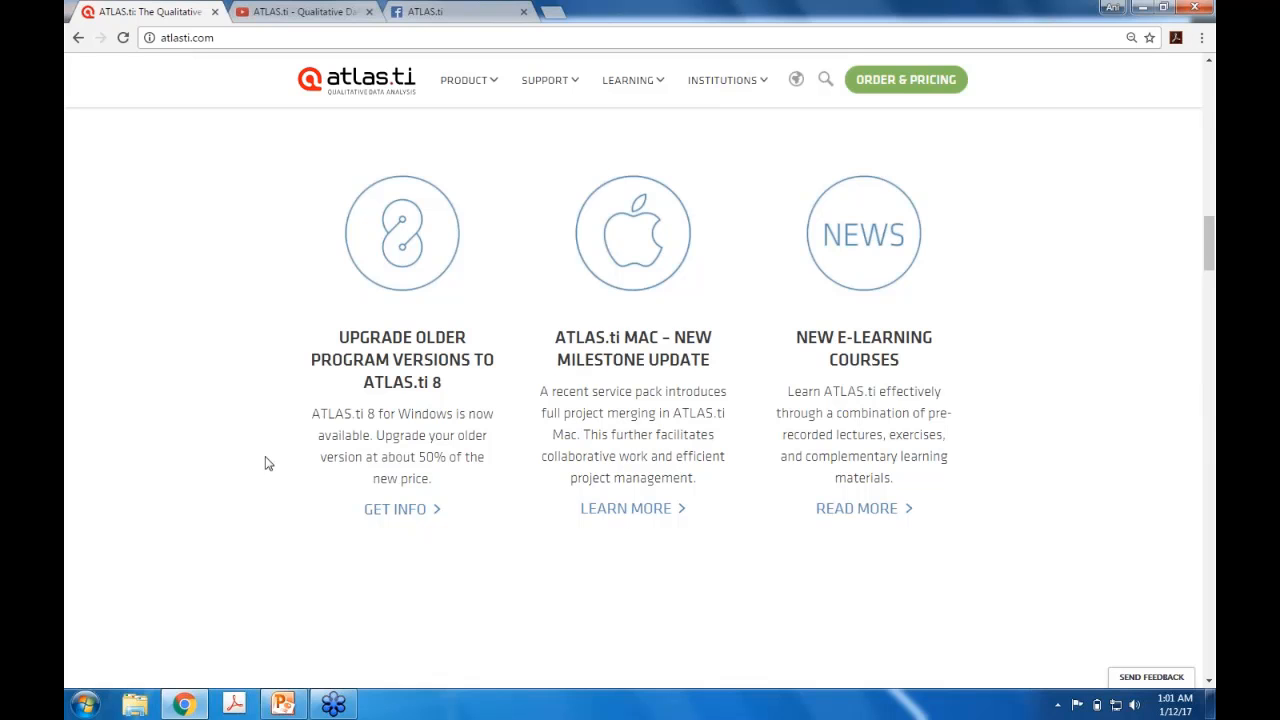
scroll(266, 463, down, 7)
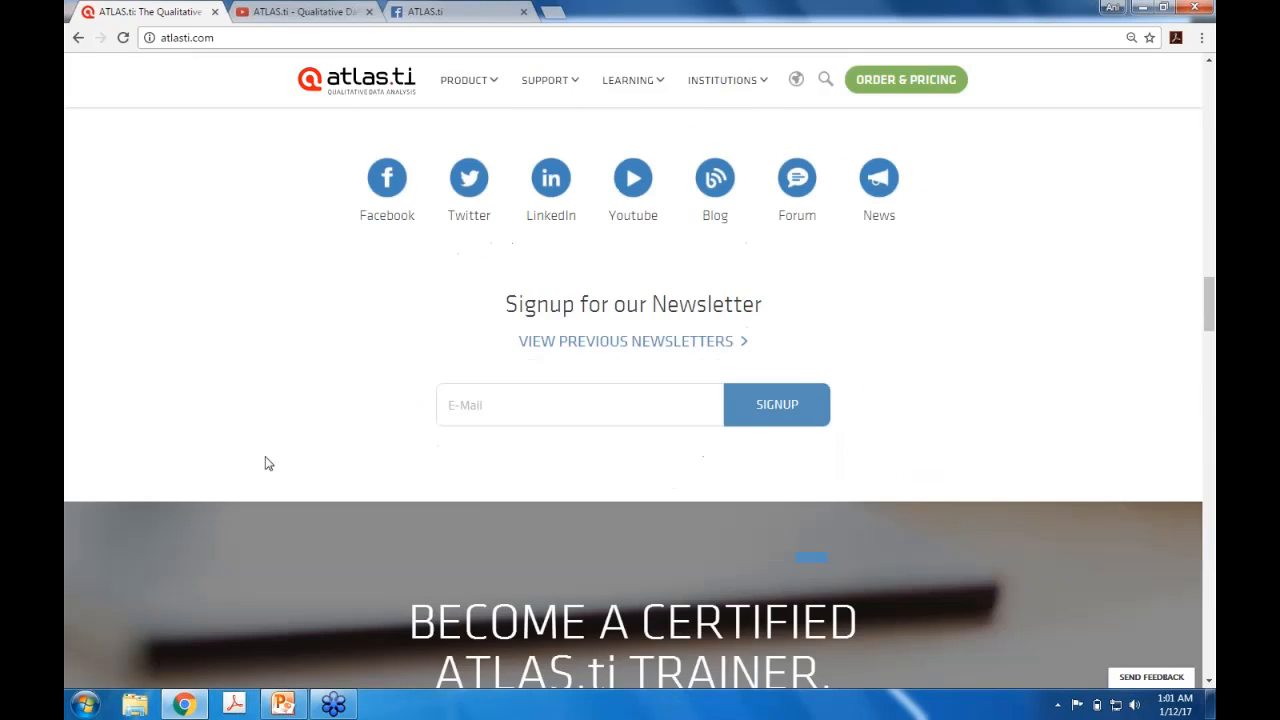
scroll(266, 463, down, 1)
scroll(266, 460, up, 1)
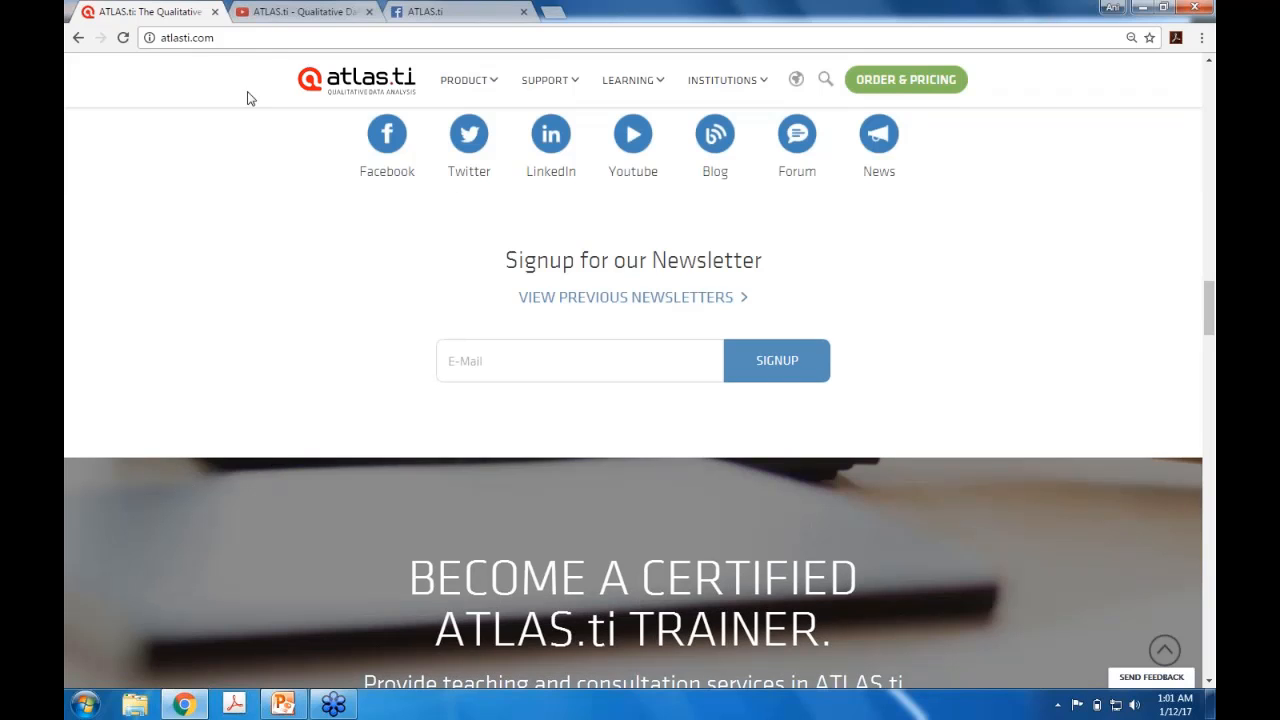
View the Quick Tour playlists on the ATLAS.ti YouTube channel and the ATLAS.ti Facebook page
click(300, 12)
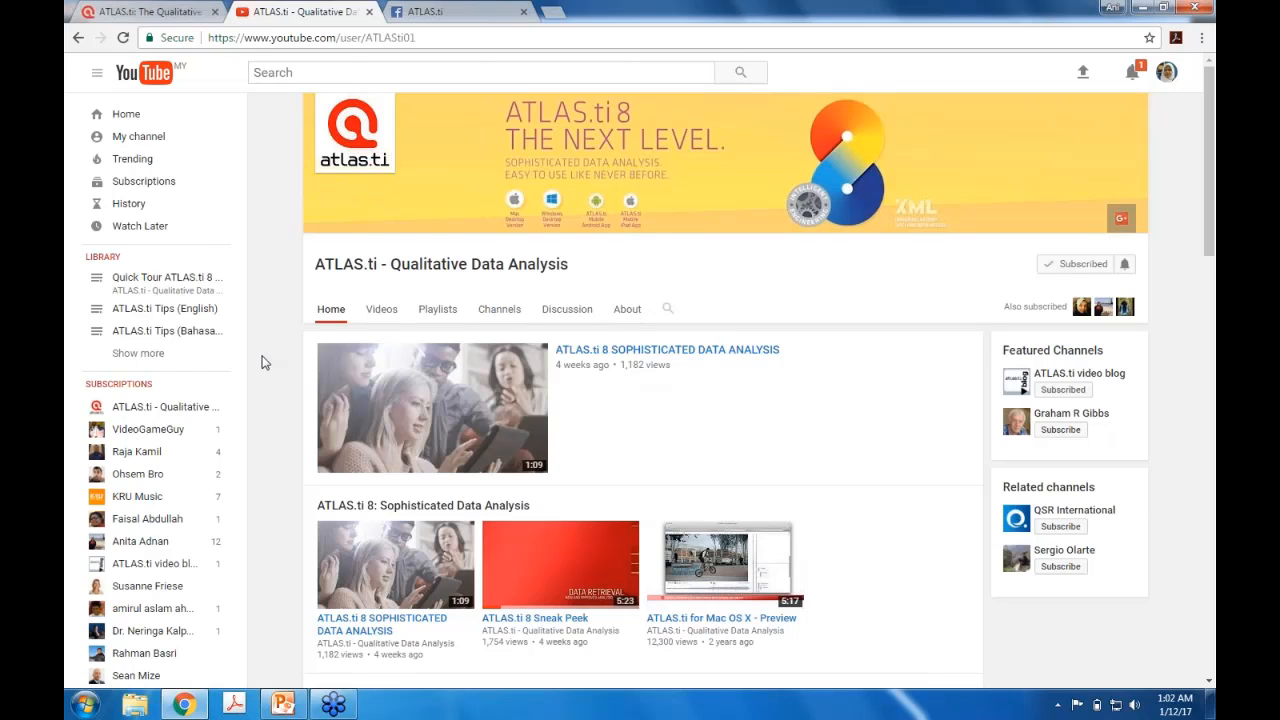
scroll(262, 362, down, 3)
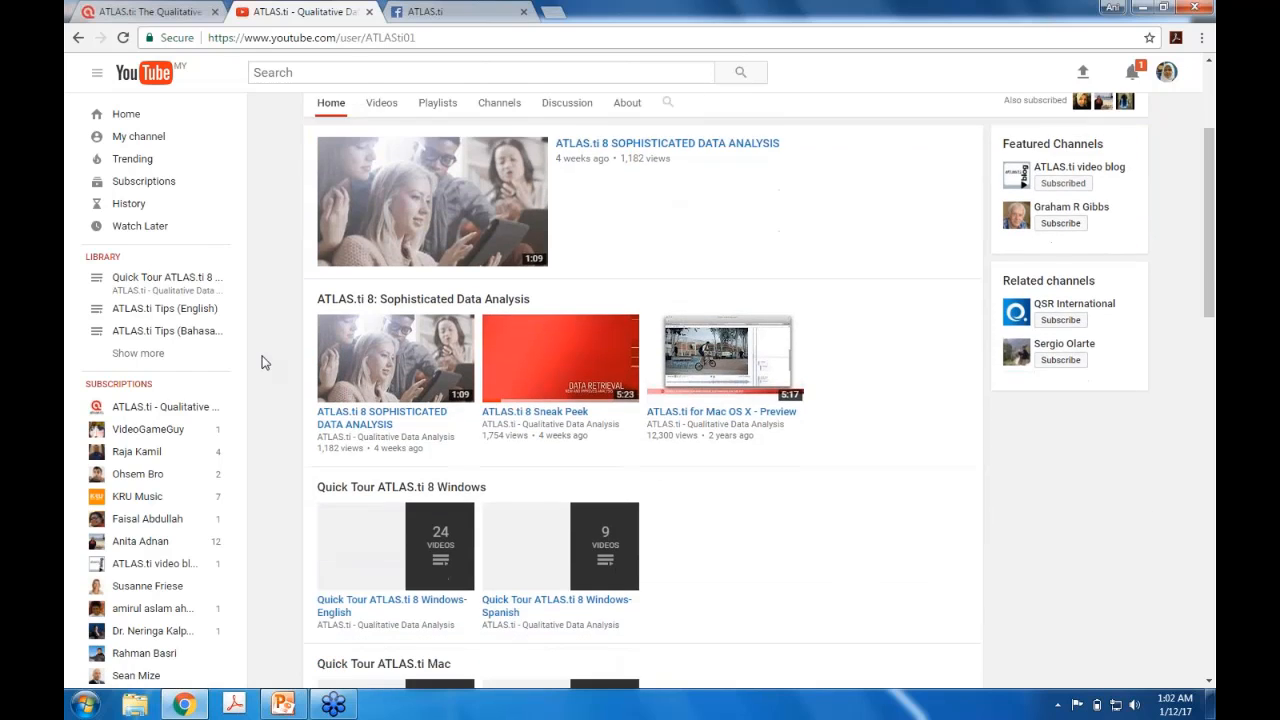
scroll(262, 362, down, 2)
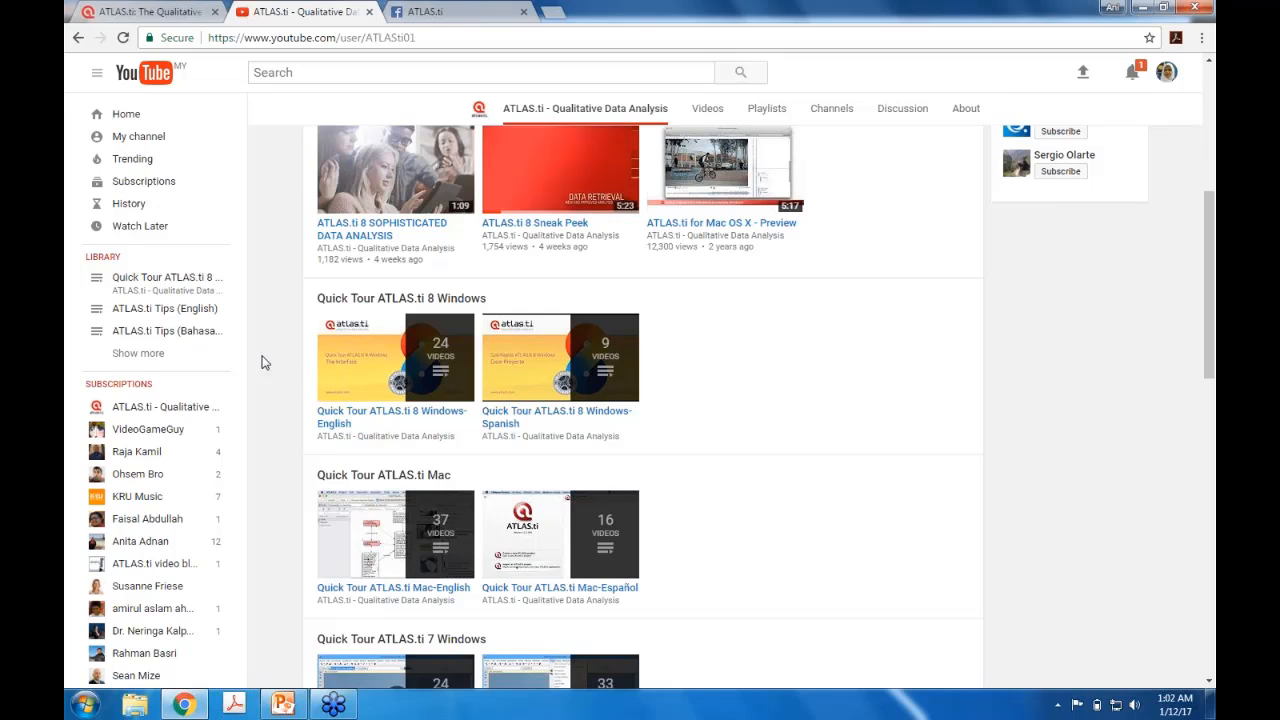
click(470, 12)
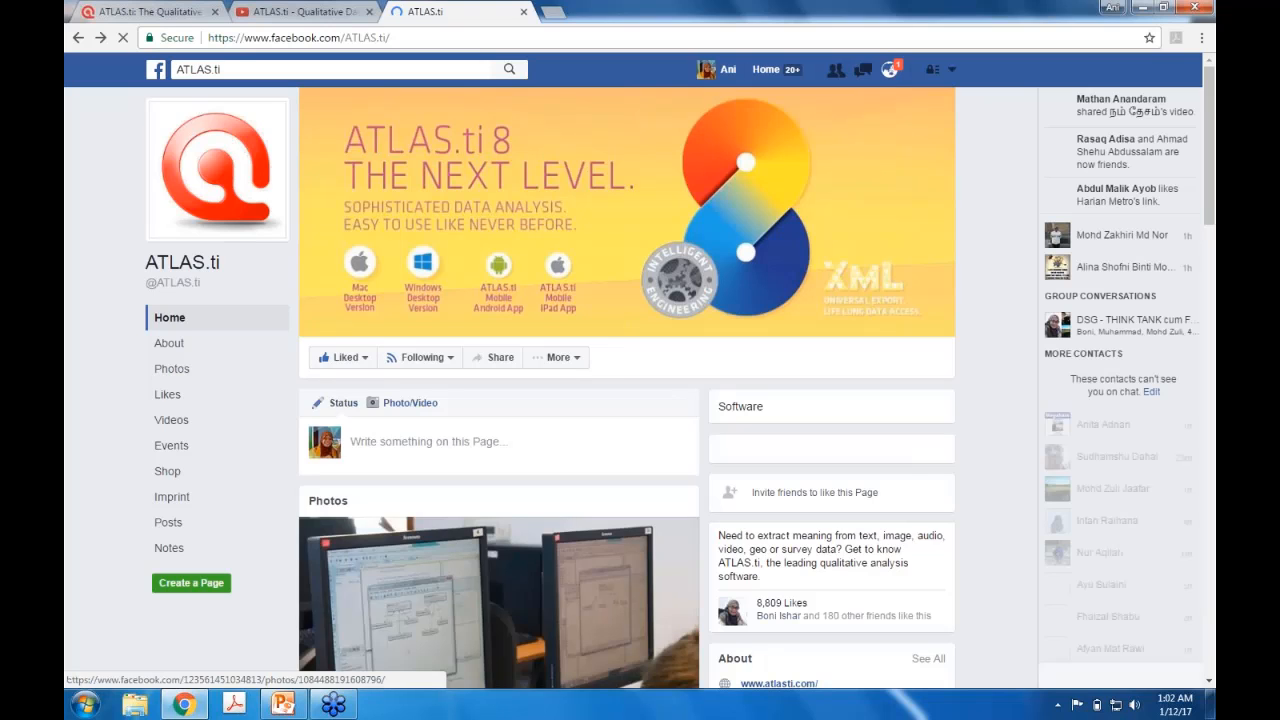
Return to the ATLAS.ti website, open its order and pricing shop, and review the available license types
click(155, 13)
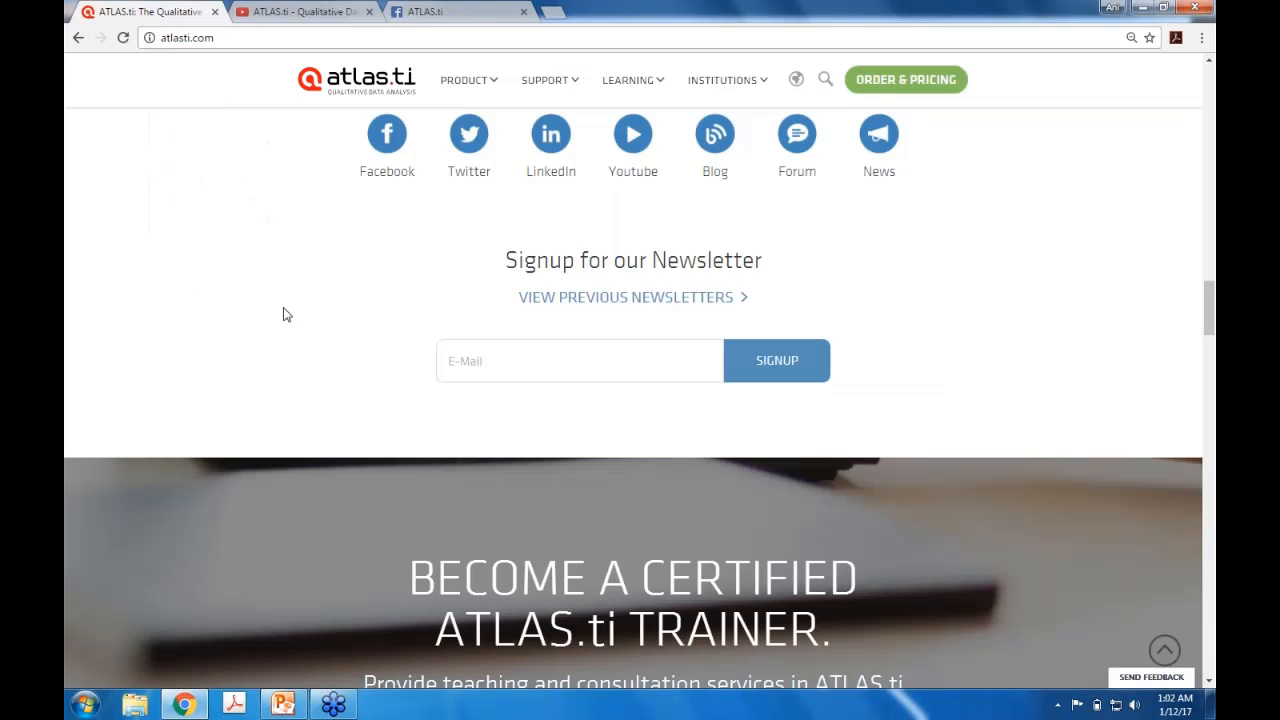
scroll(293, 302, up, 20)
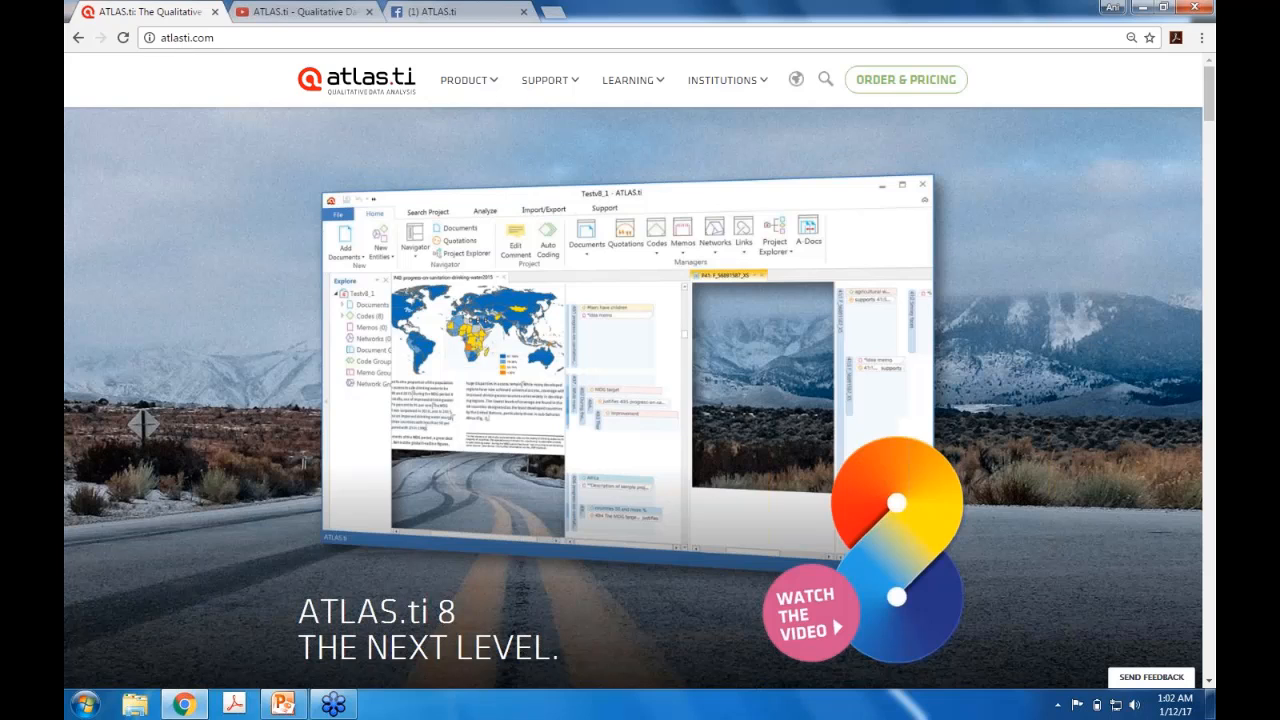
click(886, 91)
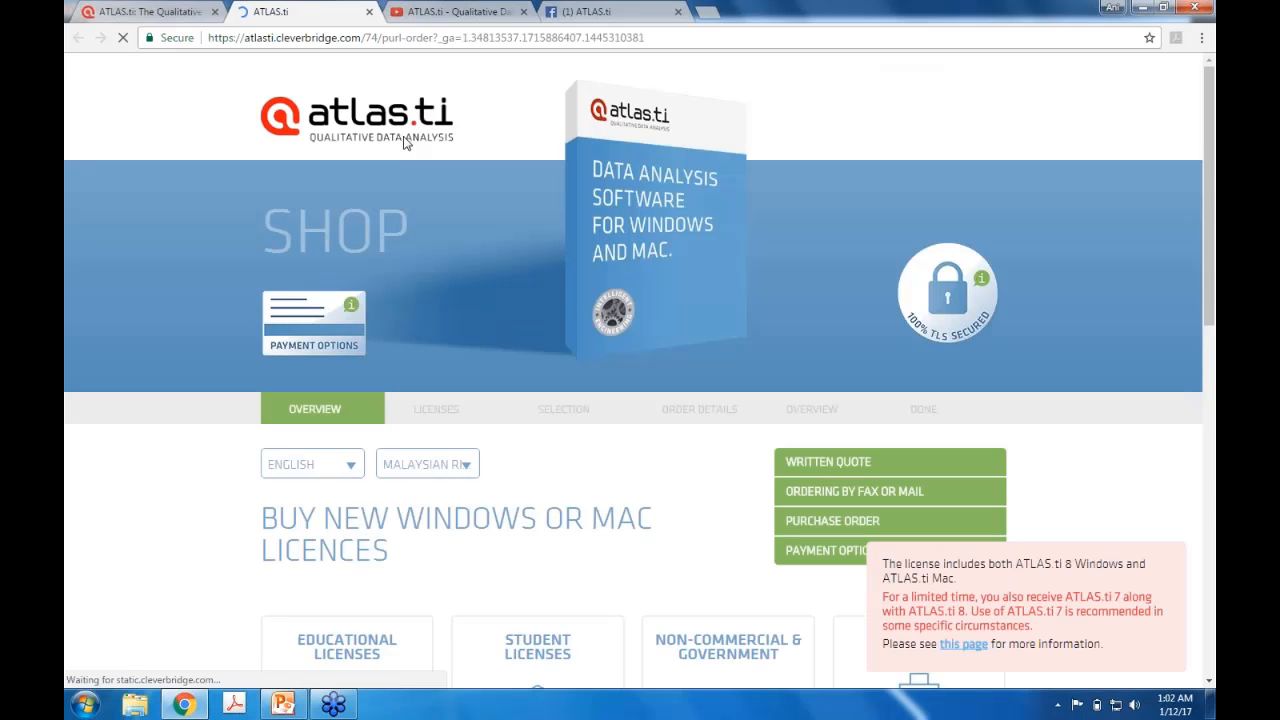
scroll(200, 518, down, 3)
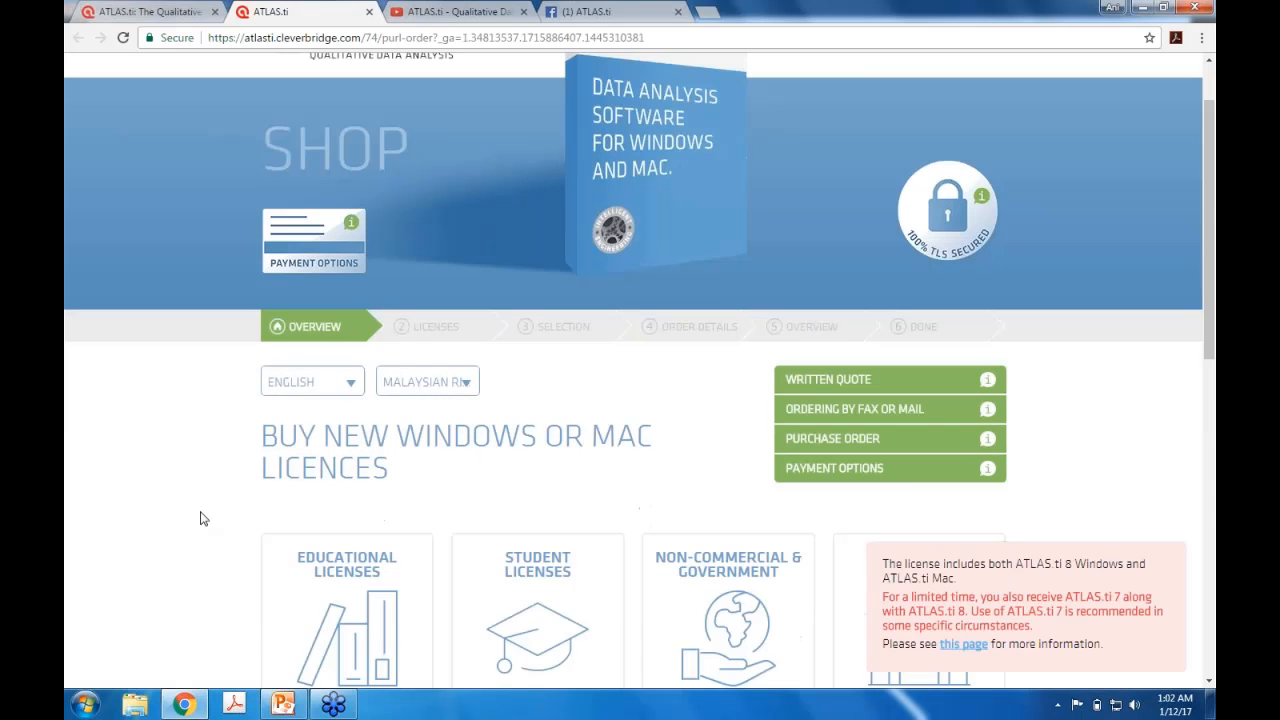
scroll(200, 518, down, 2)
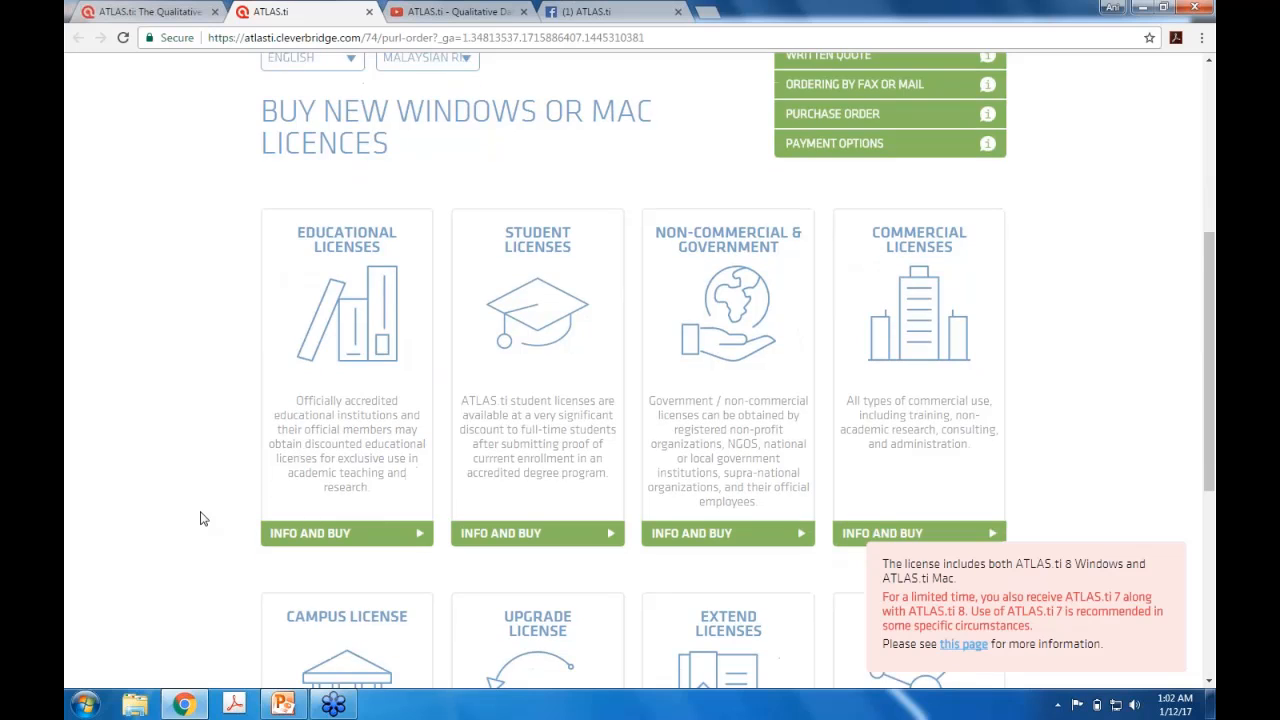
scroll(200, 518, down, 1)
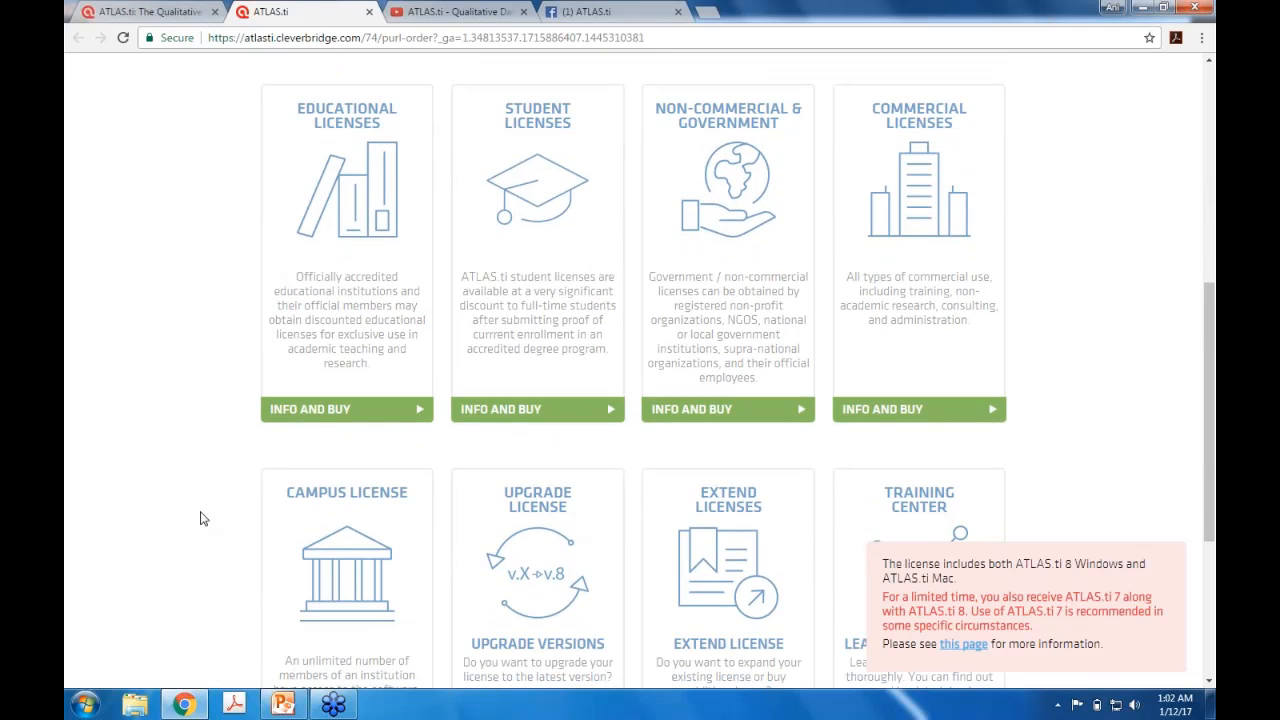
scroll(200, 518, down, 1)
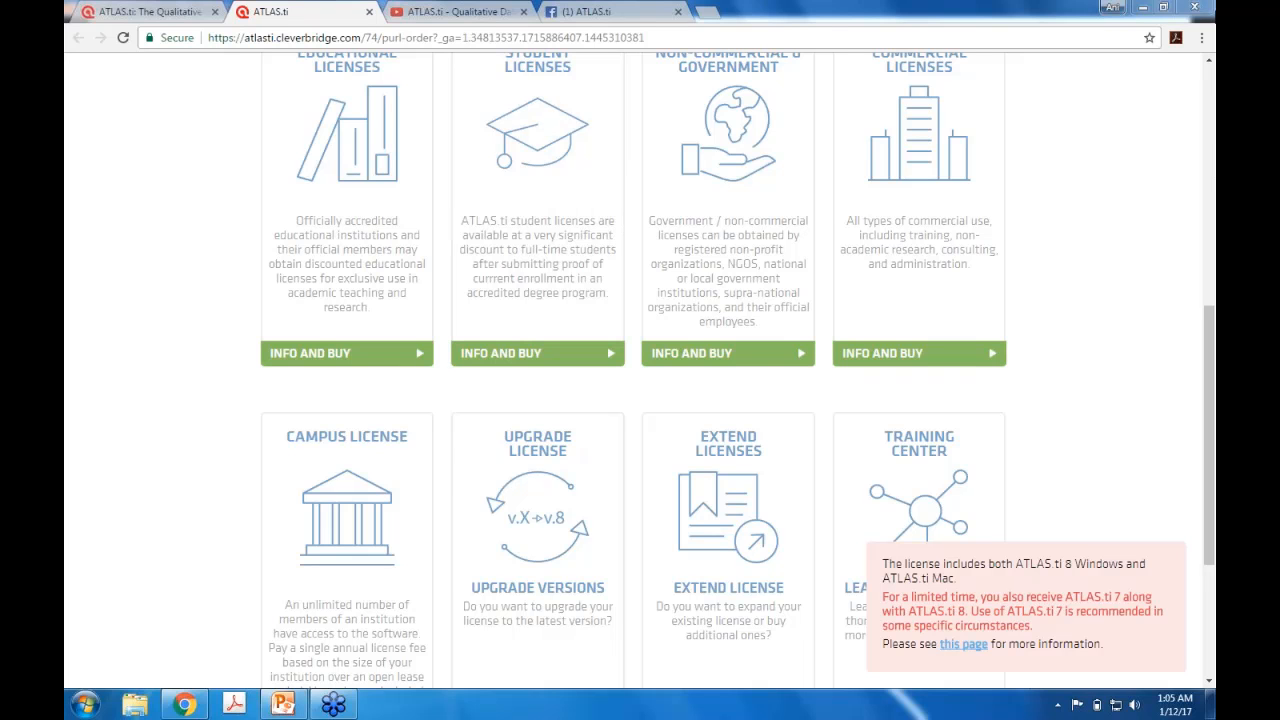
Minimize Chrome and the slide show, launch ATLAS.ti 8.0 from the desktop, and open the Sports and Health (Coded) project
click(1141, 12)
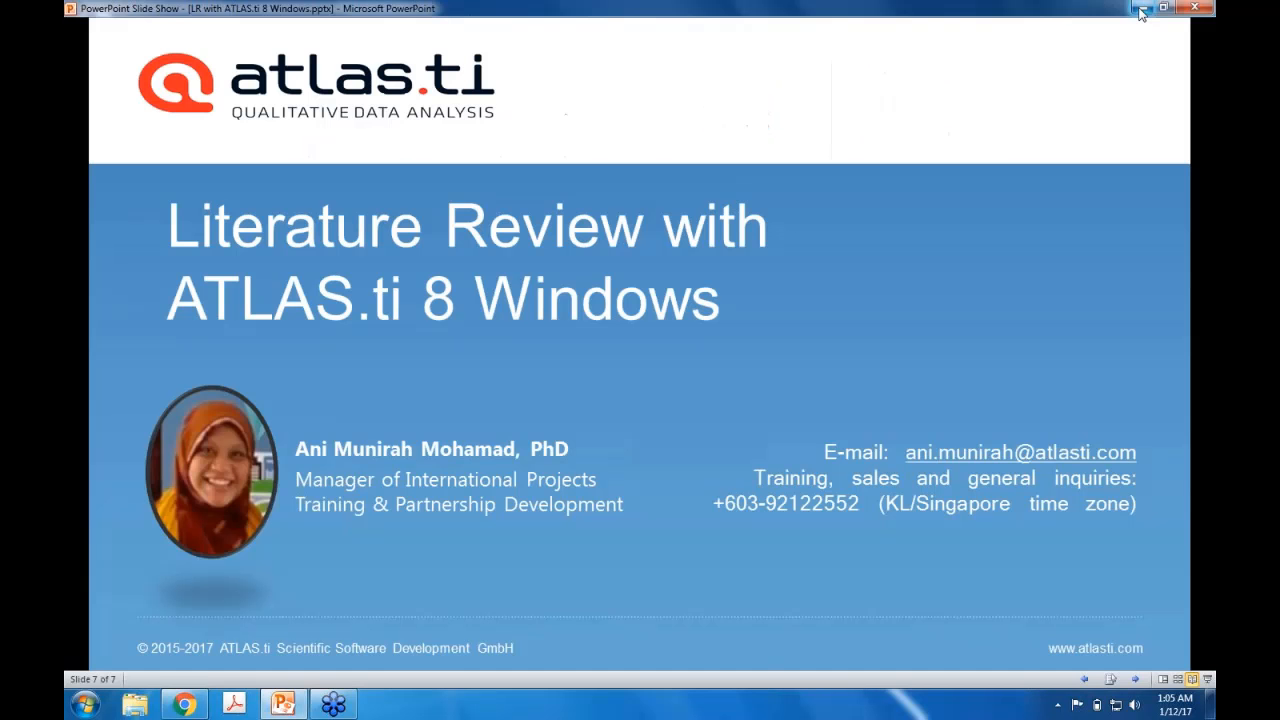
click(1141, 12)
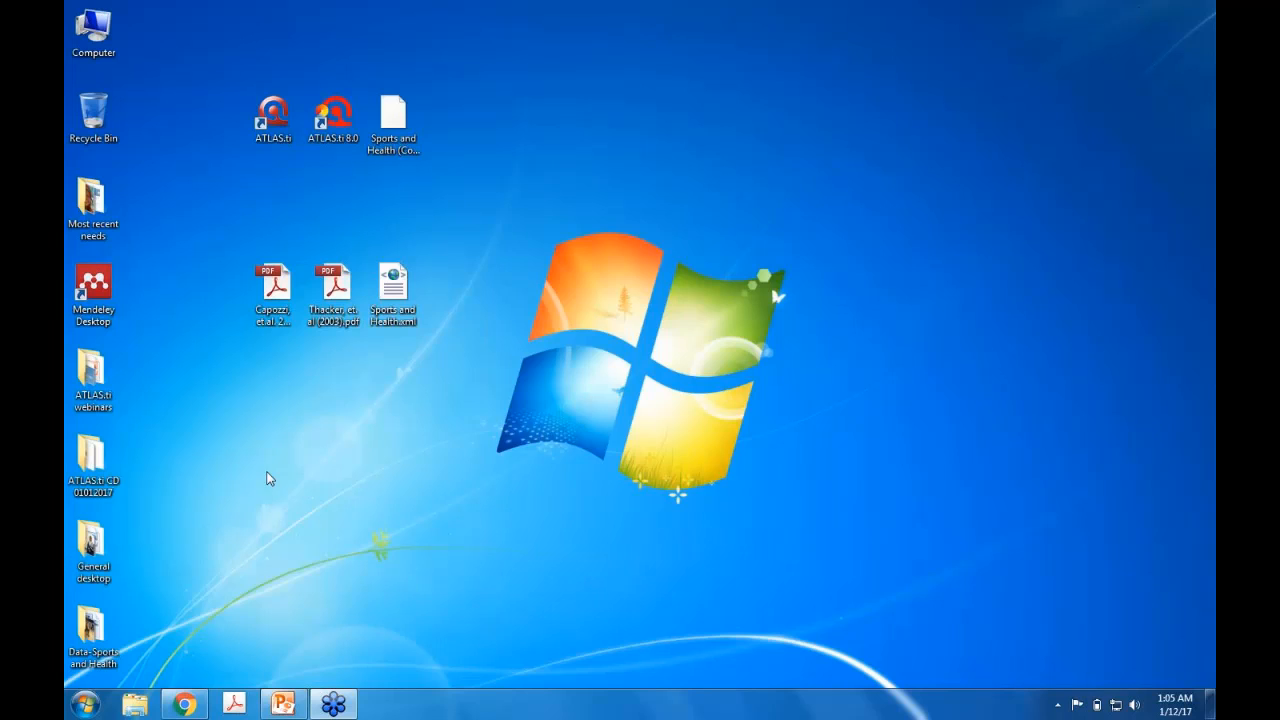
double_click(343, 122)
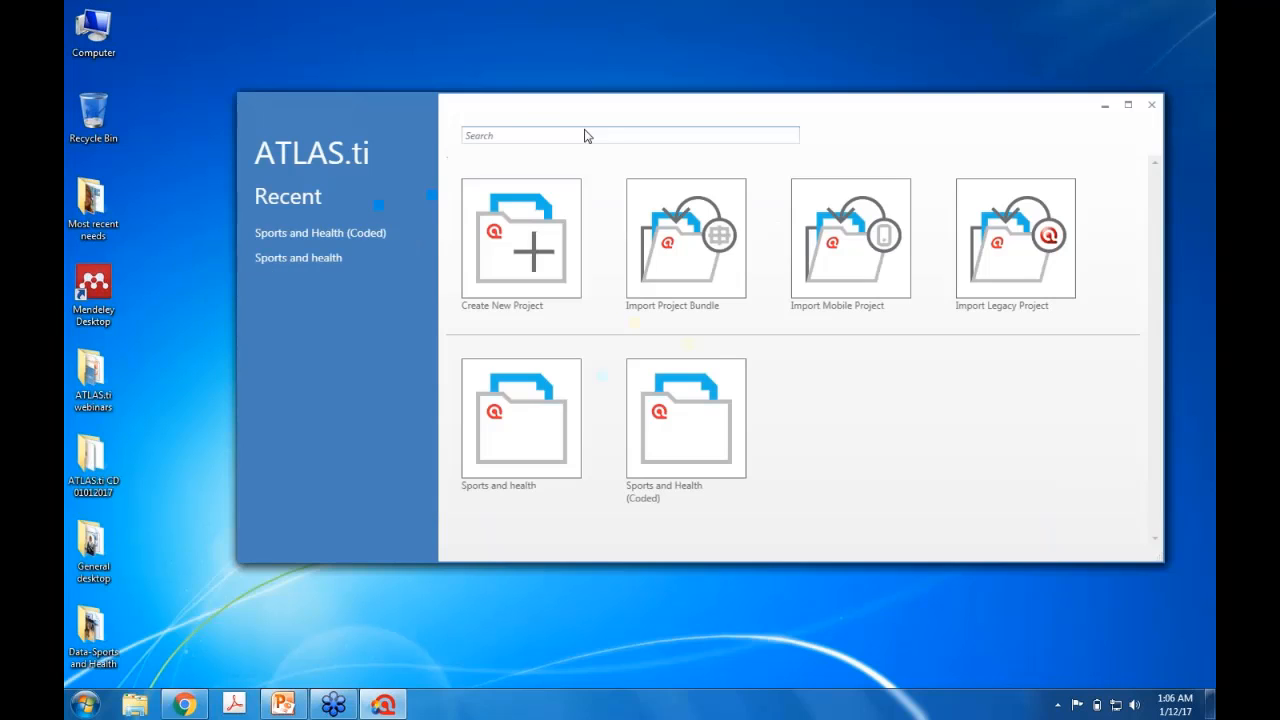
click(328, 232)
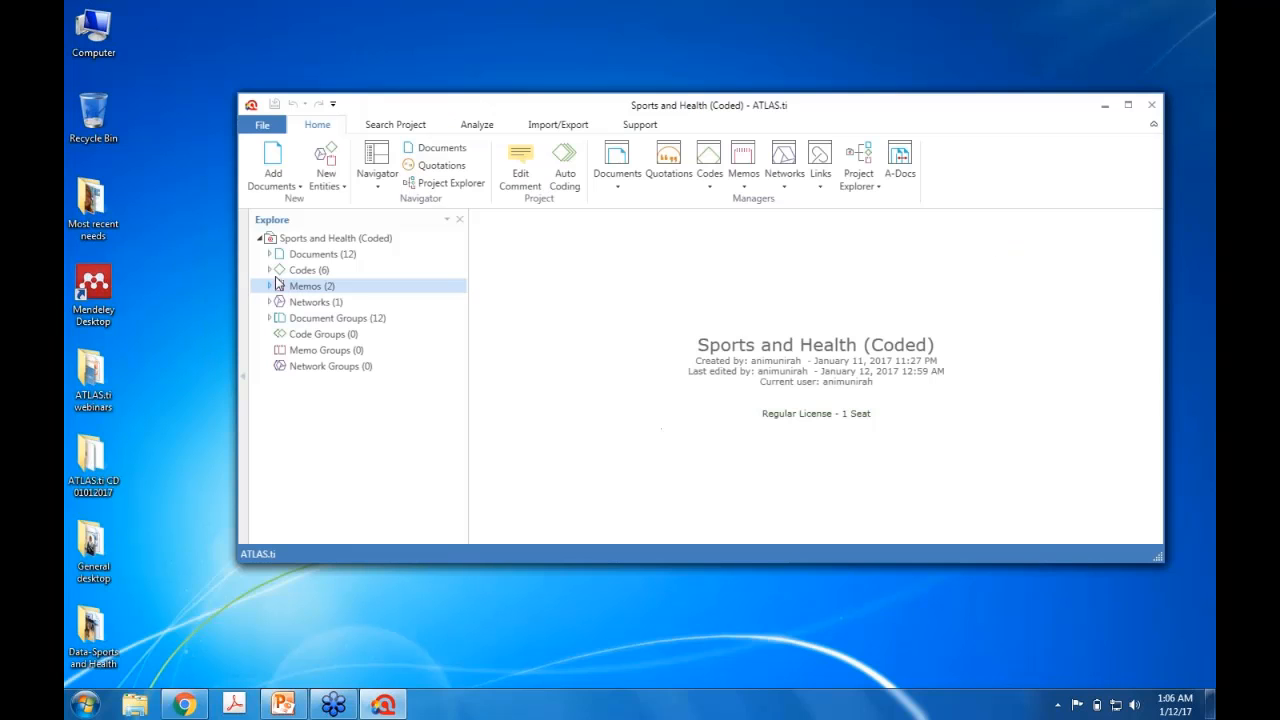
List the quotations coded 2.1 Introduction, view quotation 7:3 in document D7, and maximize the ATLAS.ti window
click(313, 257)
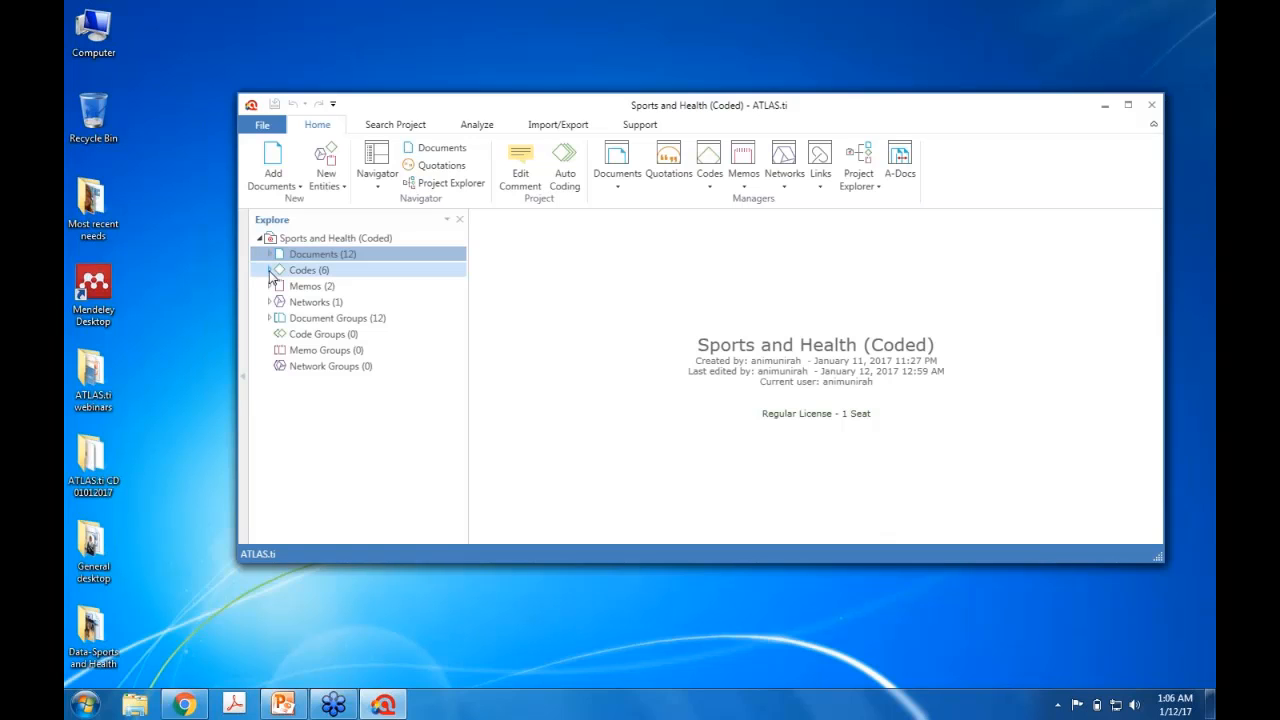
click(269, 270)
double_click(331, 288)
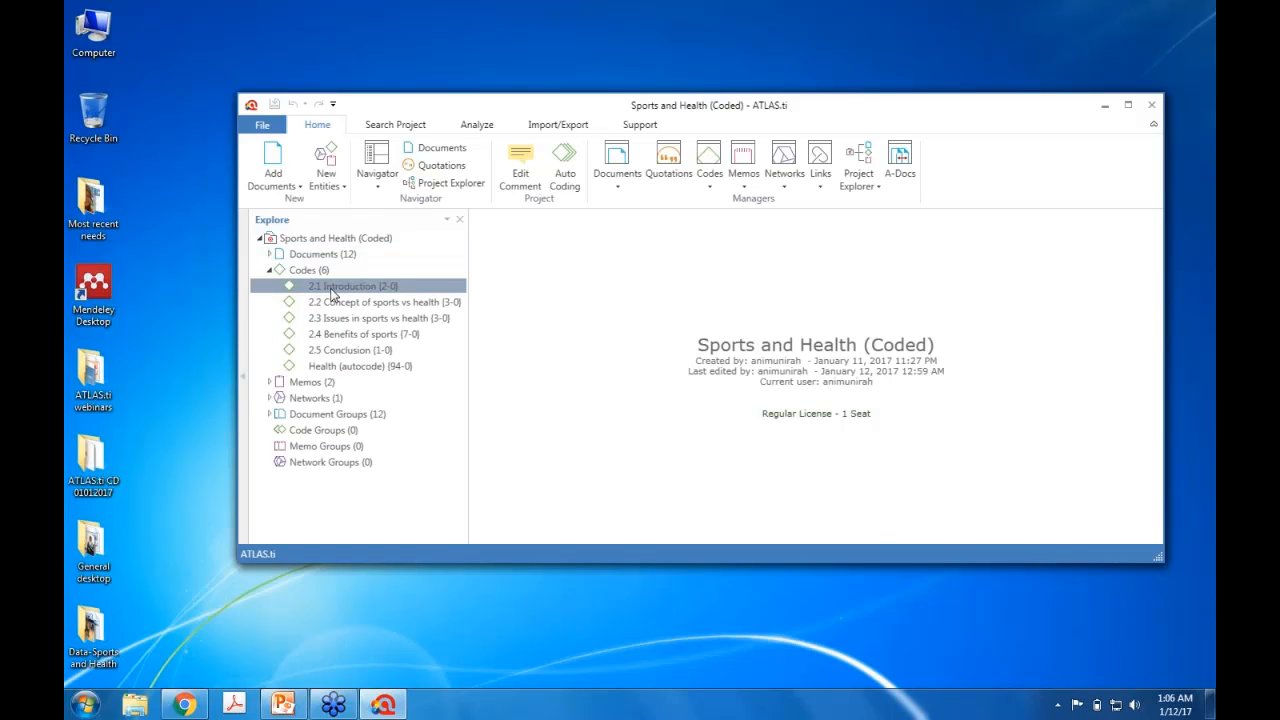
double_click(248, 191)
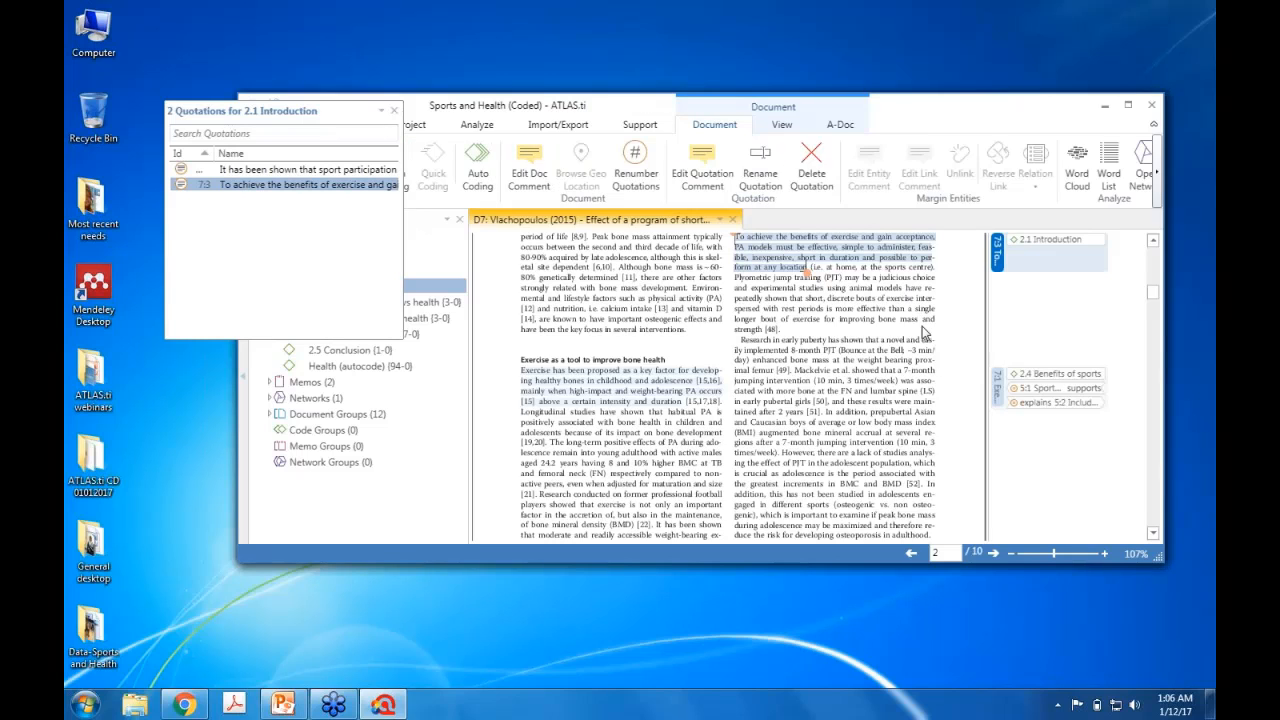
click(1129, 107)
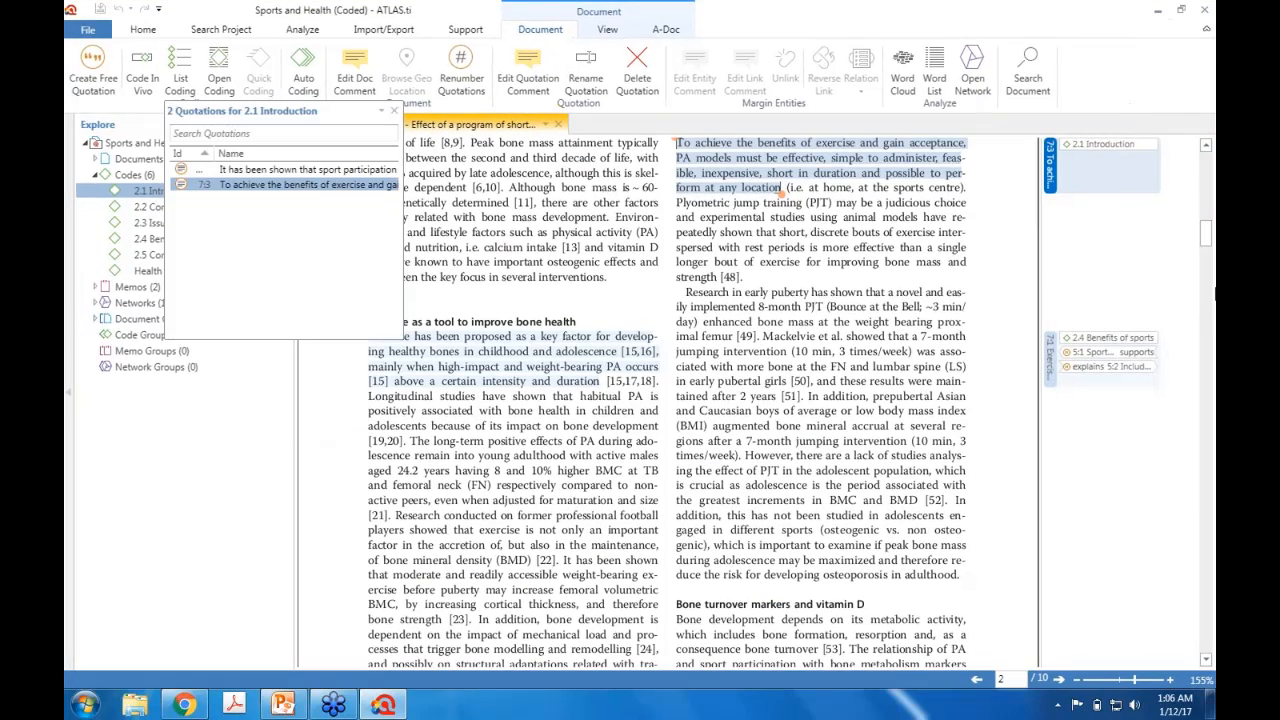
mouse_move(1207, 240)
mouse_down()
mouse_move(1207, 170)
mouse_move(1212, 229)
mouse_up()
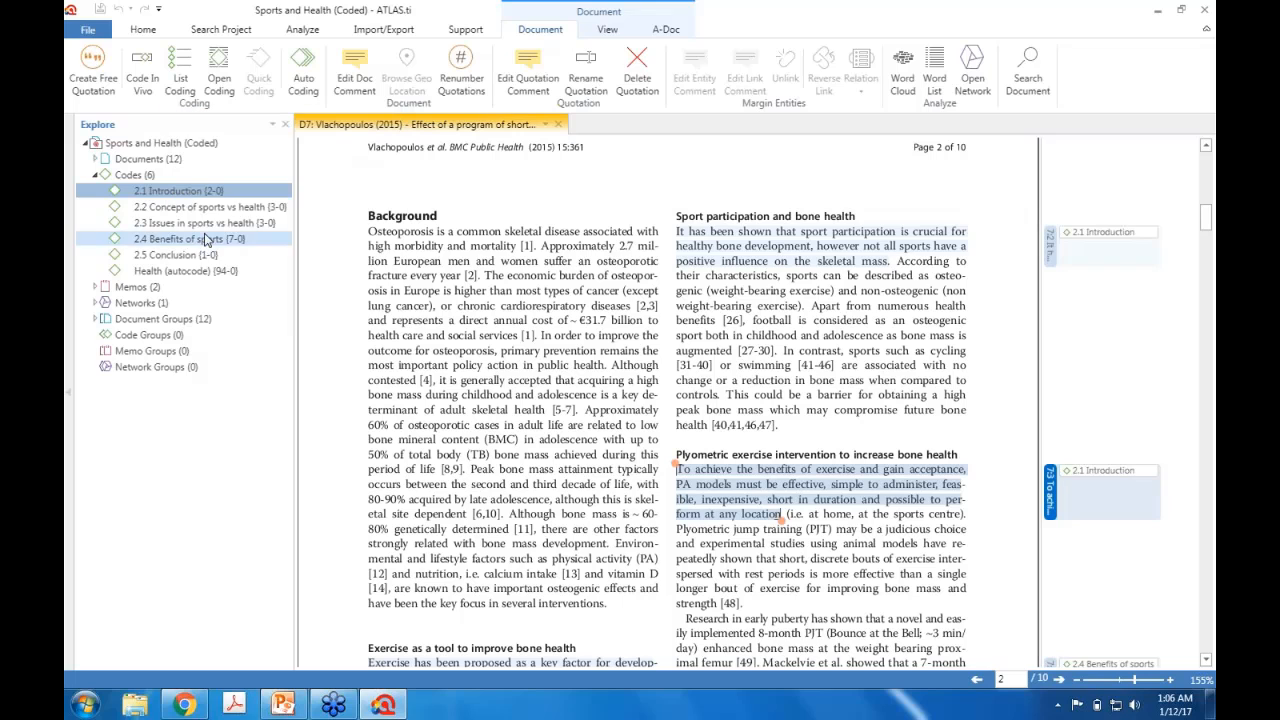
List the quotations coded 2.4 Benefits of sports and view quotation 5:1 in document D5
click(202, 245)
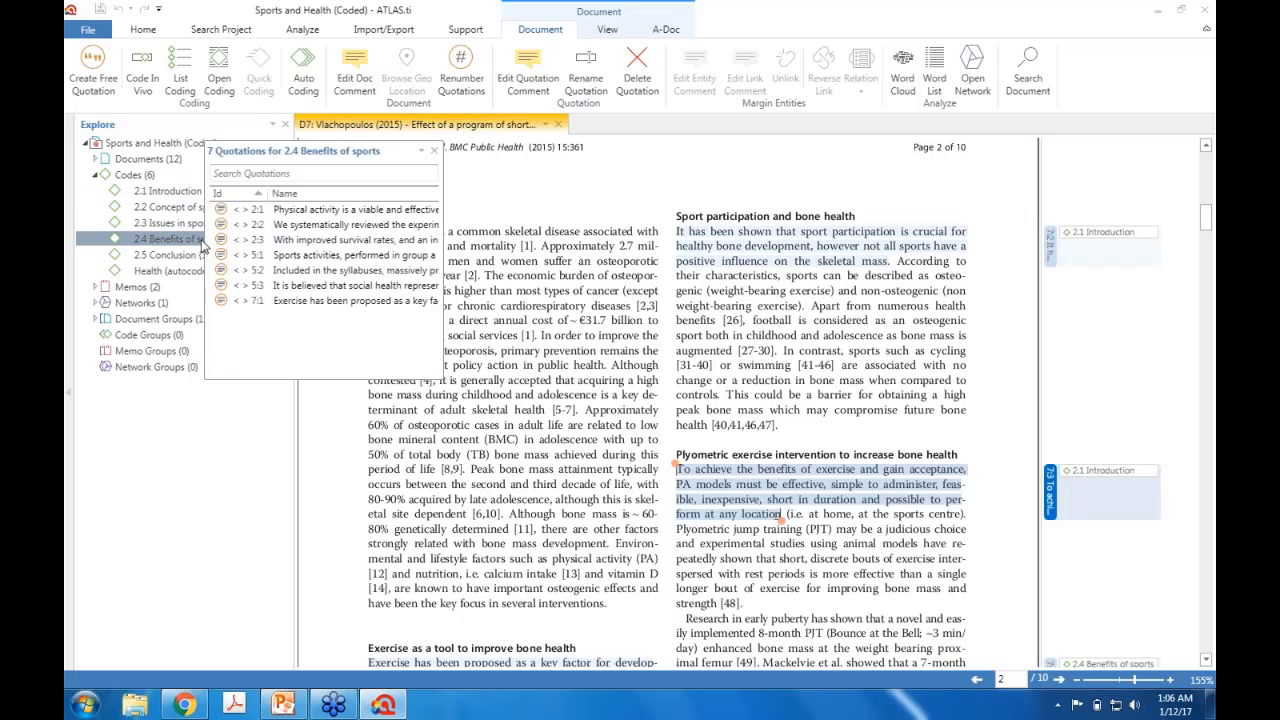
click(312, 258)
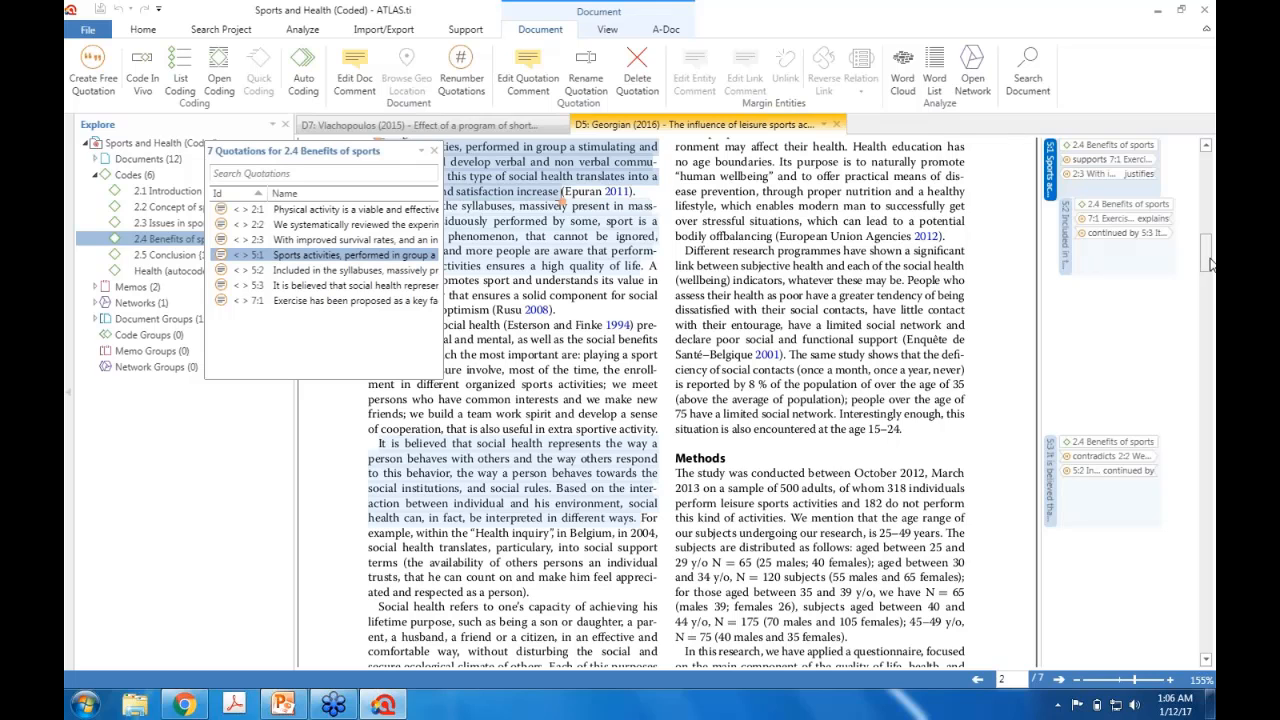
scroll(1210, 248, up, 3)
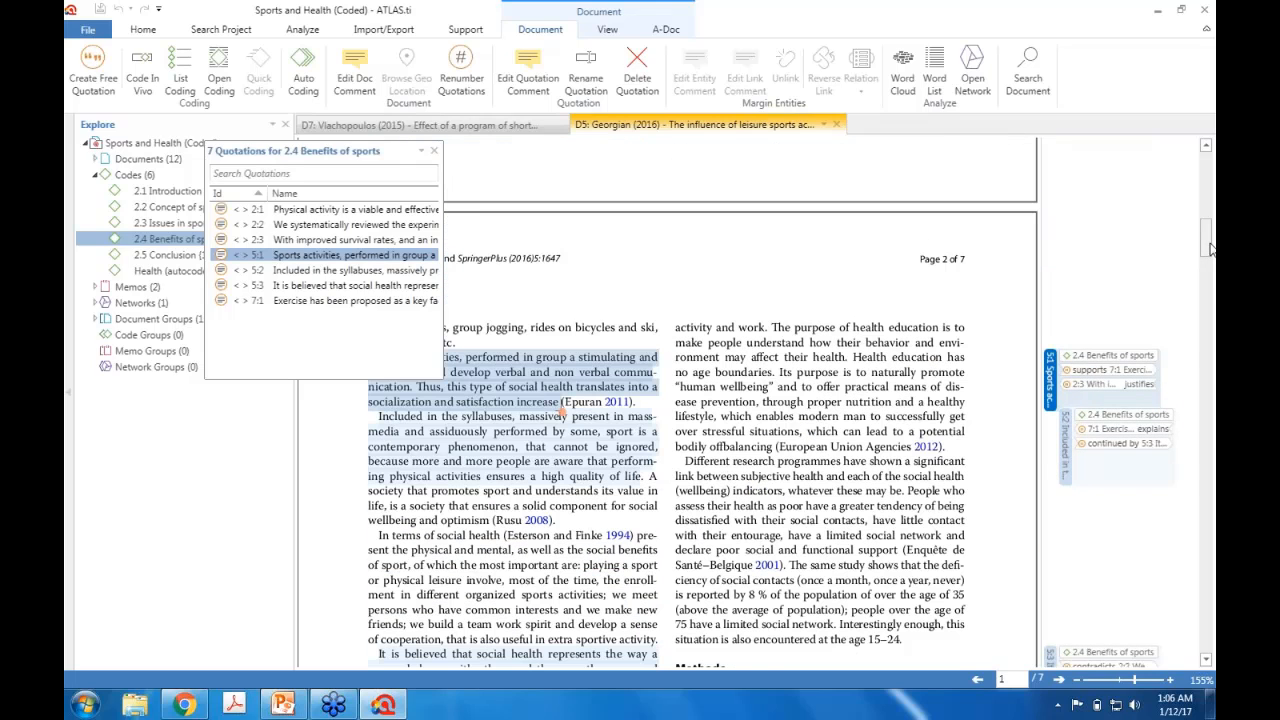
drag(1210, 250, 1210, 234)
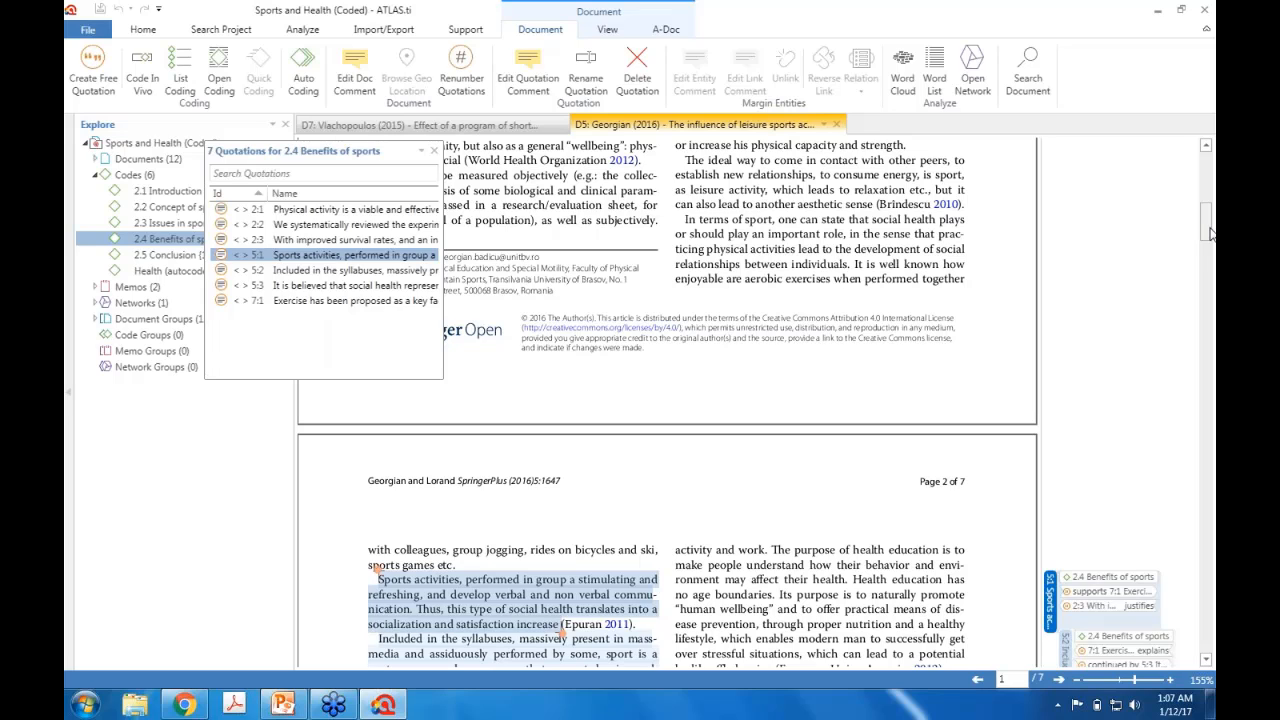
Close the quotation list, add the comment "p. 373" to quotation 5:1, and save it
right_click(492, 597)
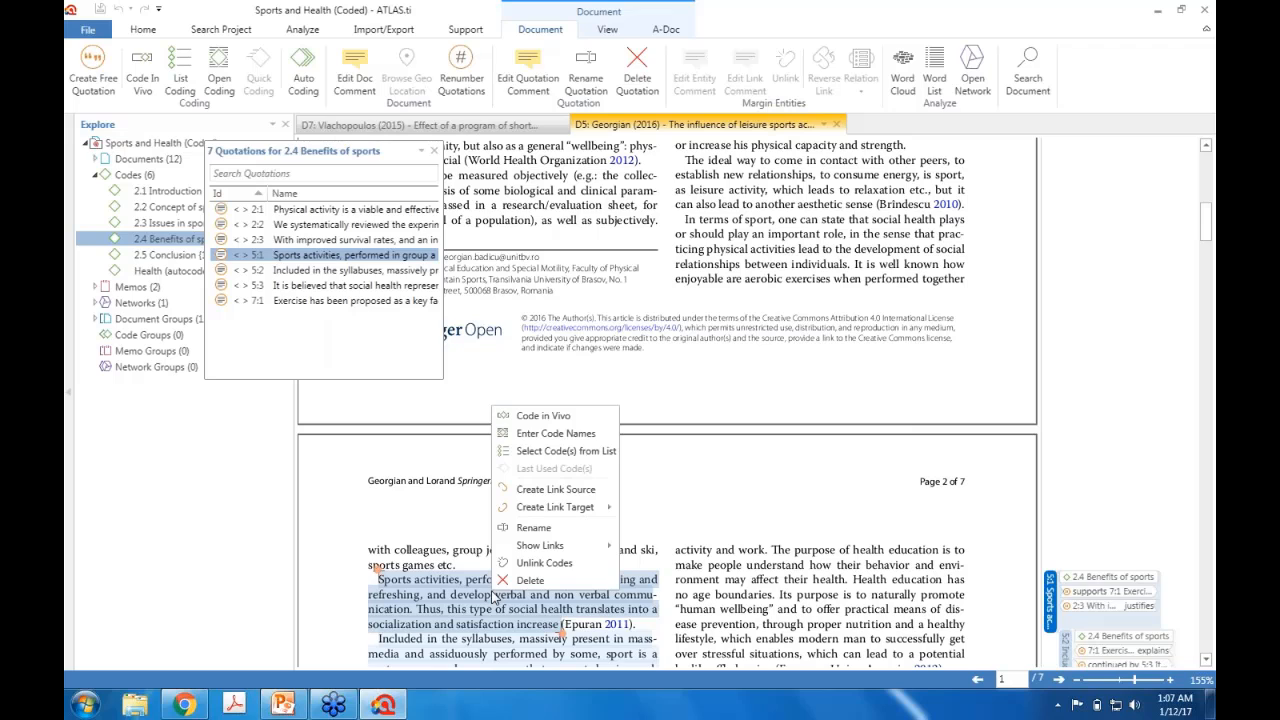
click(463, 609)
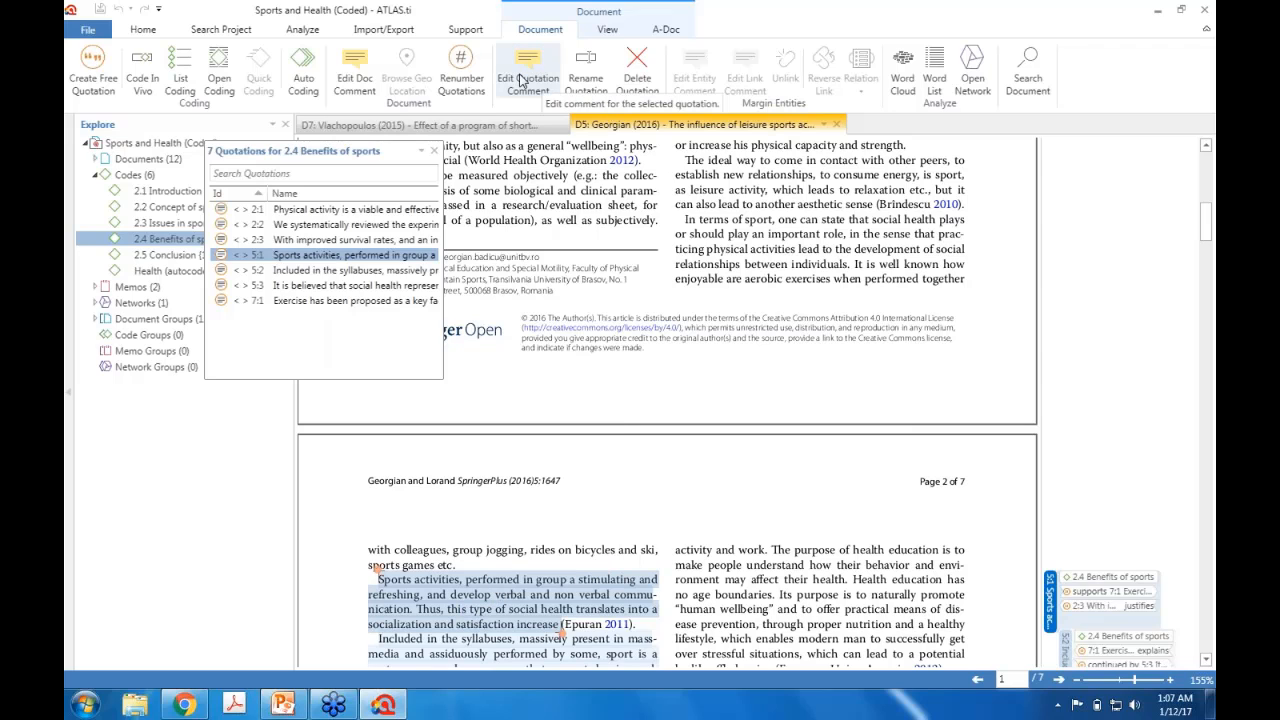
click(434, 151)
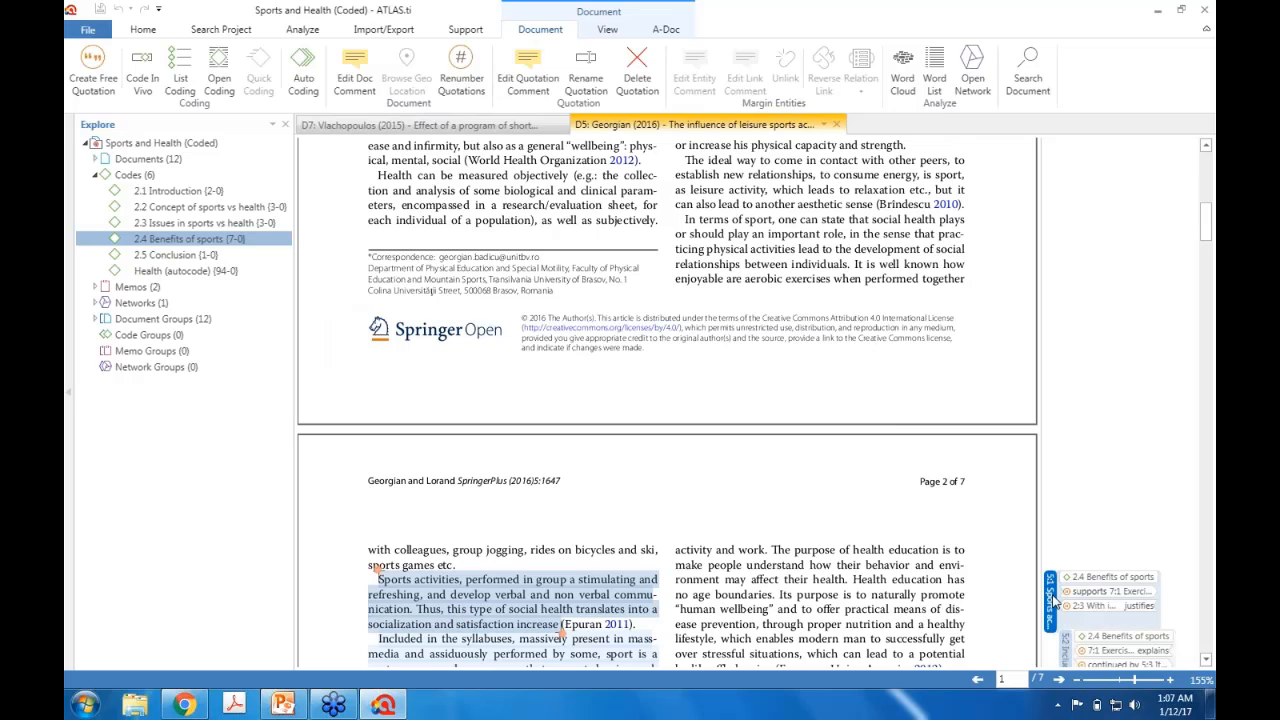
click(530, 85)
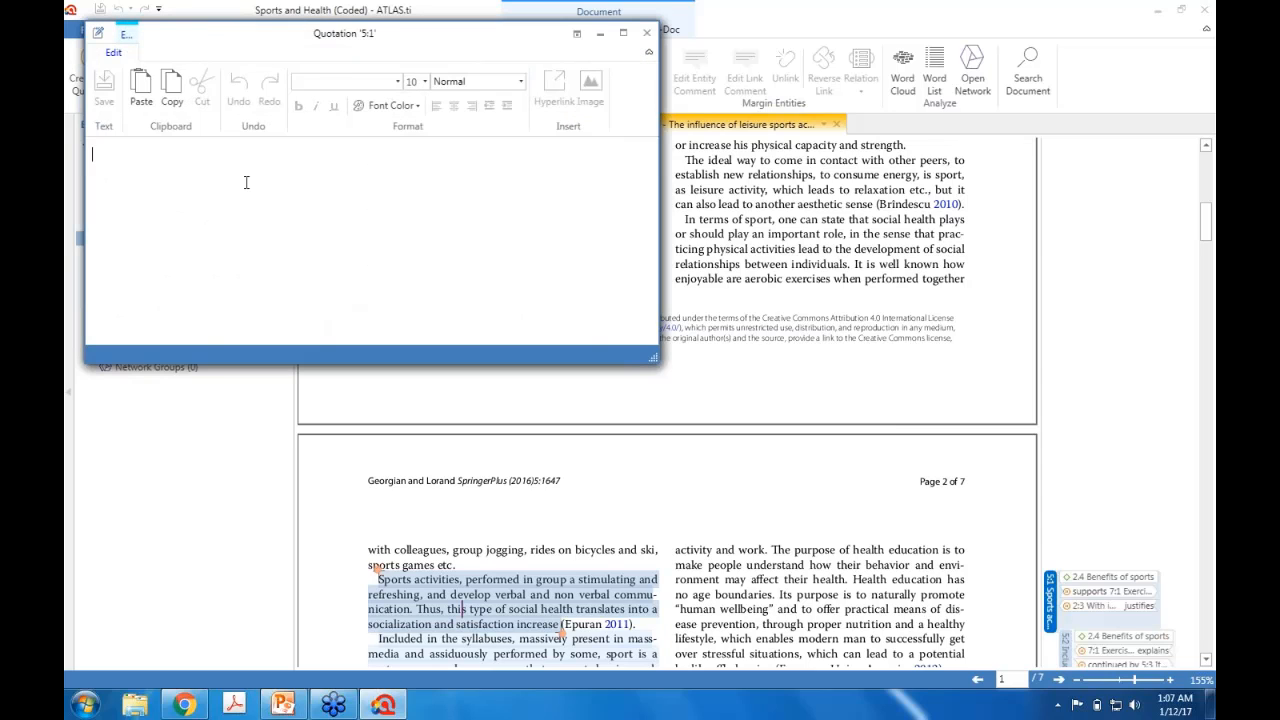
text(p. 373)
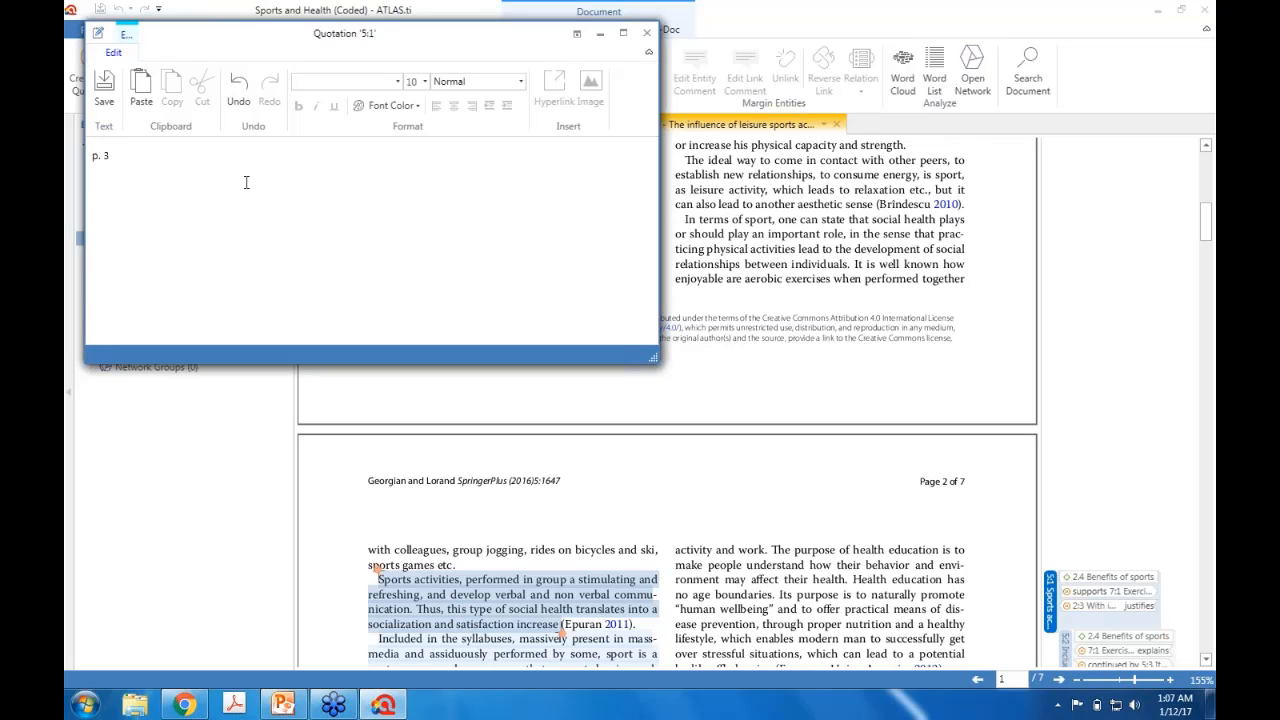
click(105, 88)
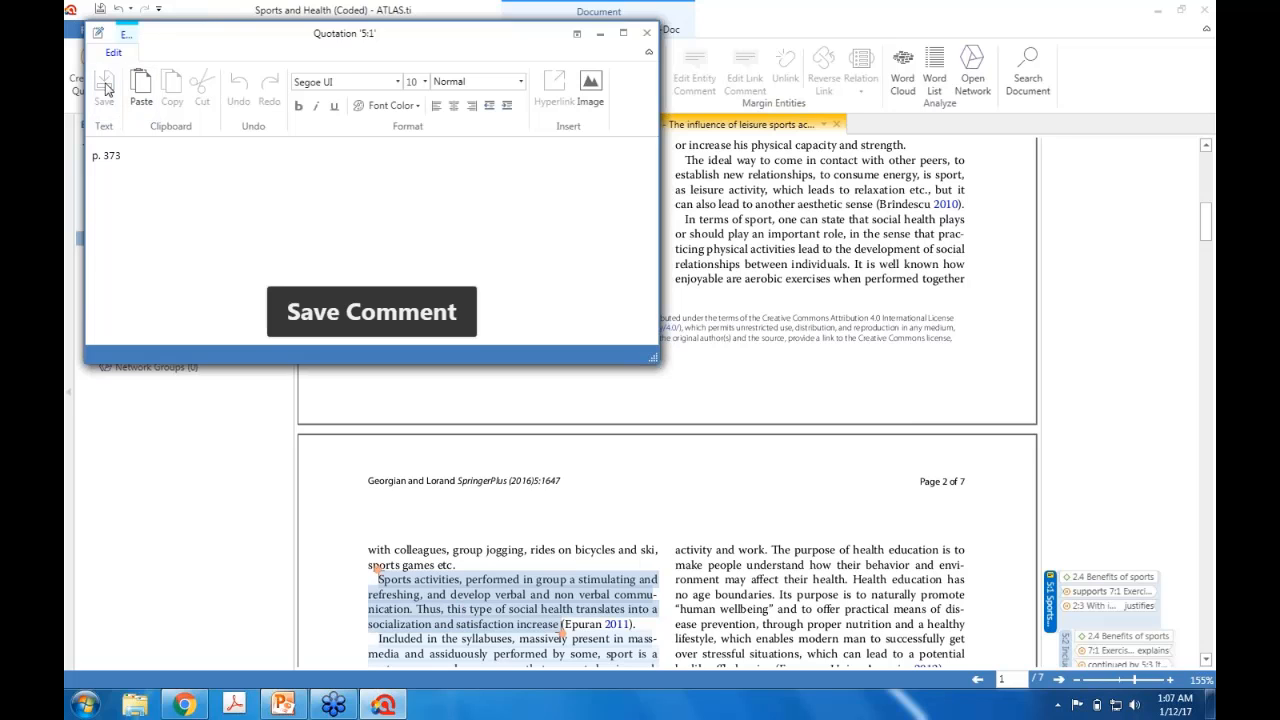
click(647, 35)
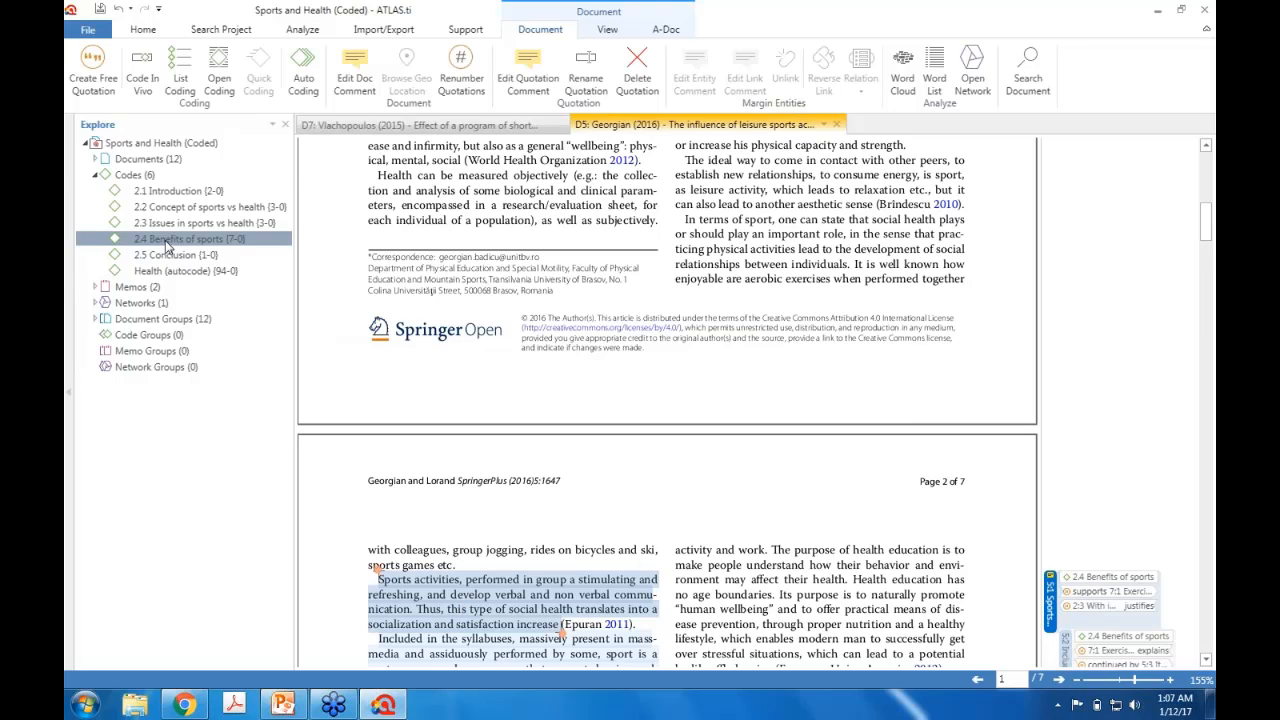
Create a codes report from the Code Manager for the selected code 2.4 Benefits of sports, including its quotations and their comments
double_click(133, 176)
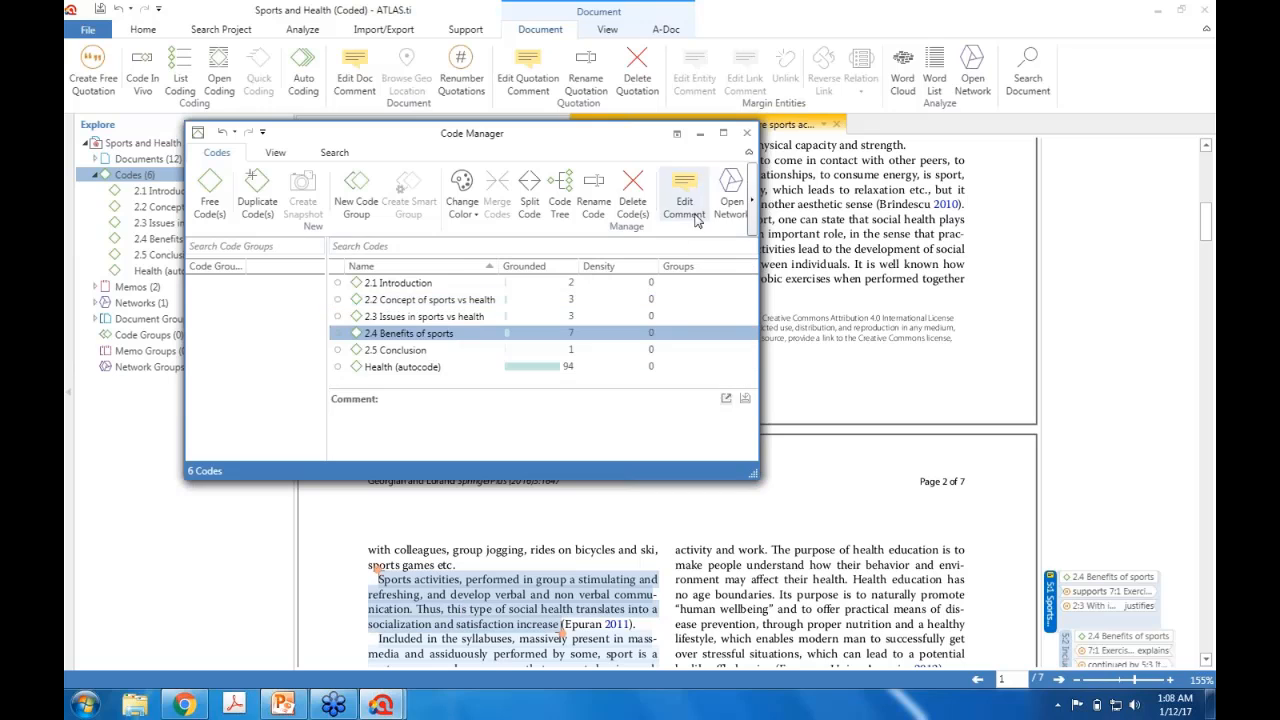
click(723, 133)
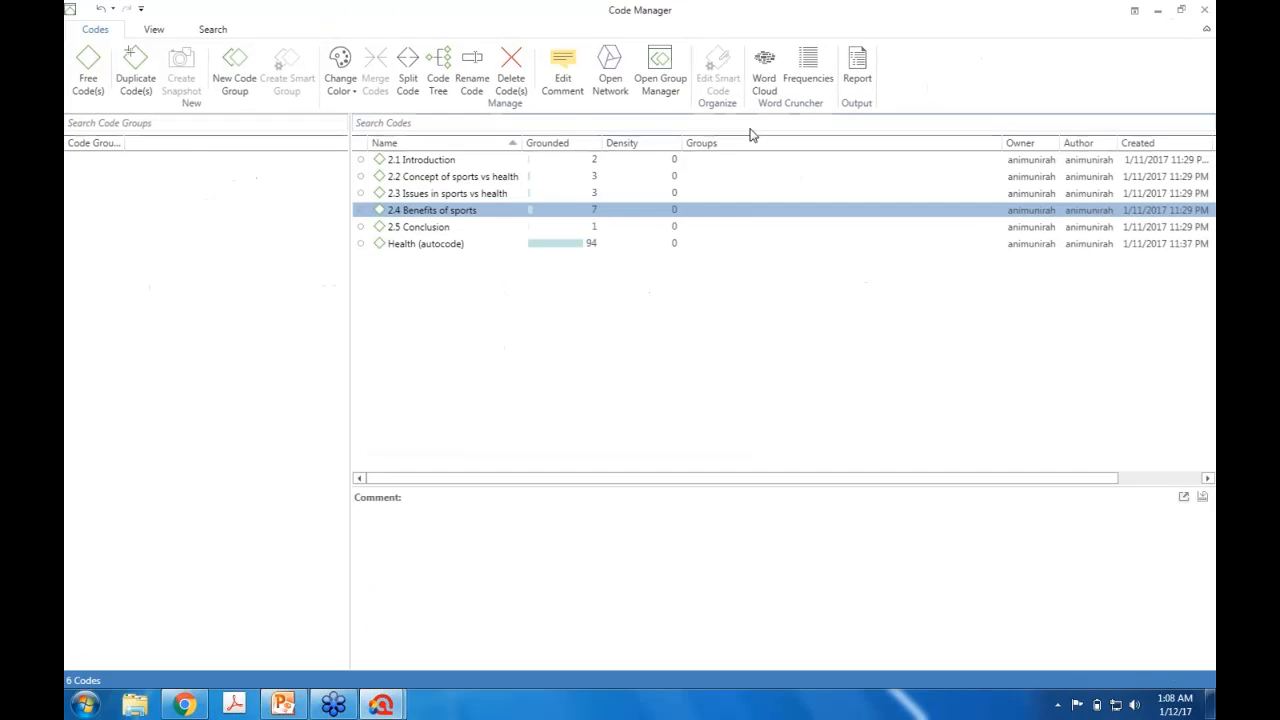
click(857, 78)
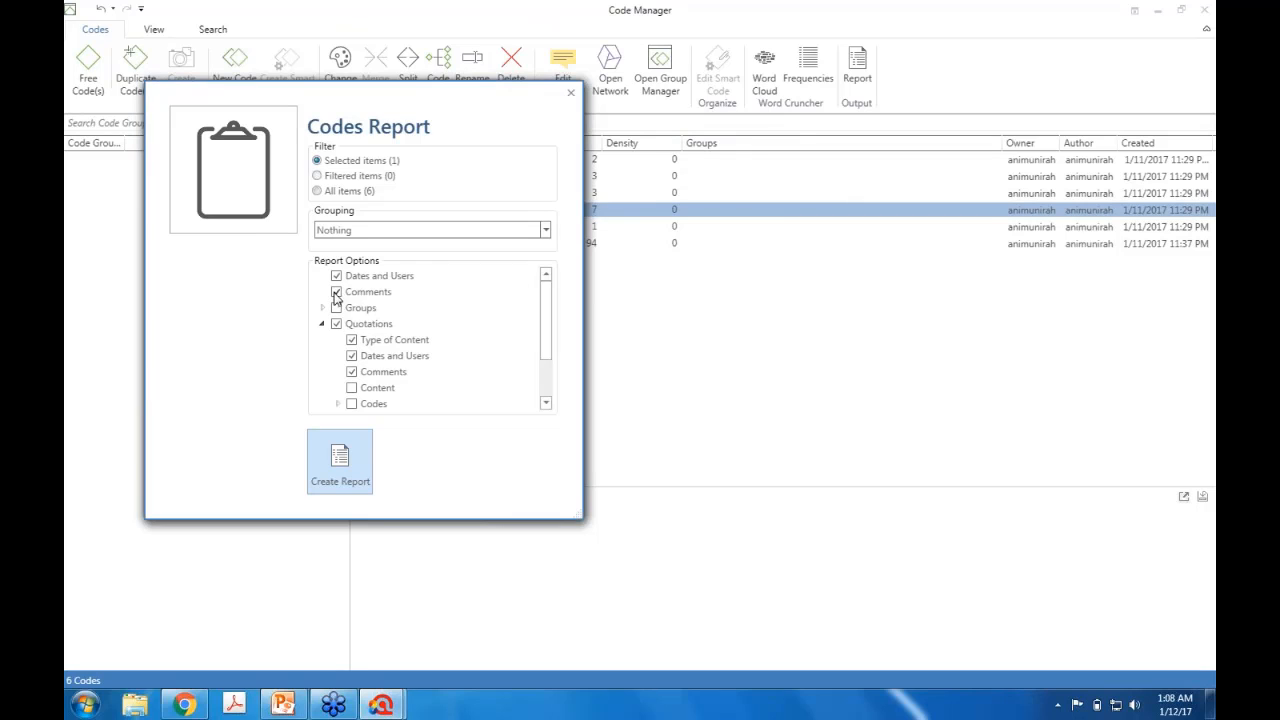
click(336, 291)
click(349, 477)
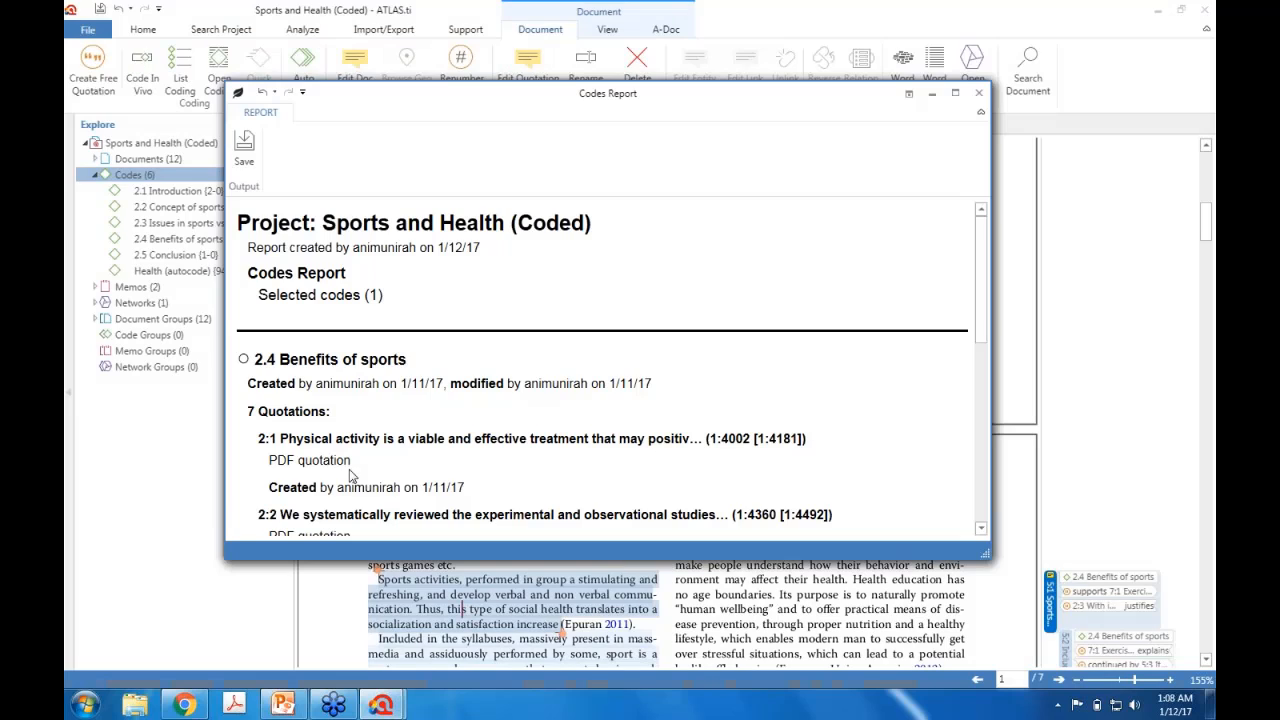
Maximize the codes report and review quotation 5:1, temporarily circling its entry, its comment, and the page number in its reference
click(955, 93)
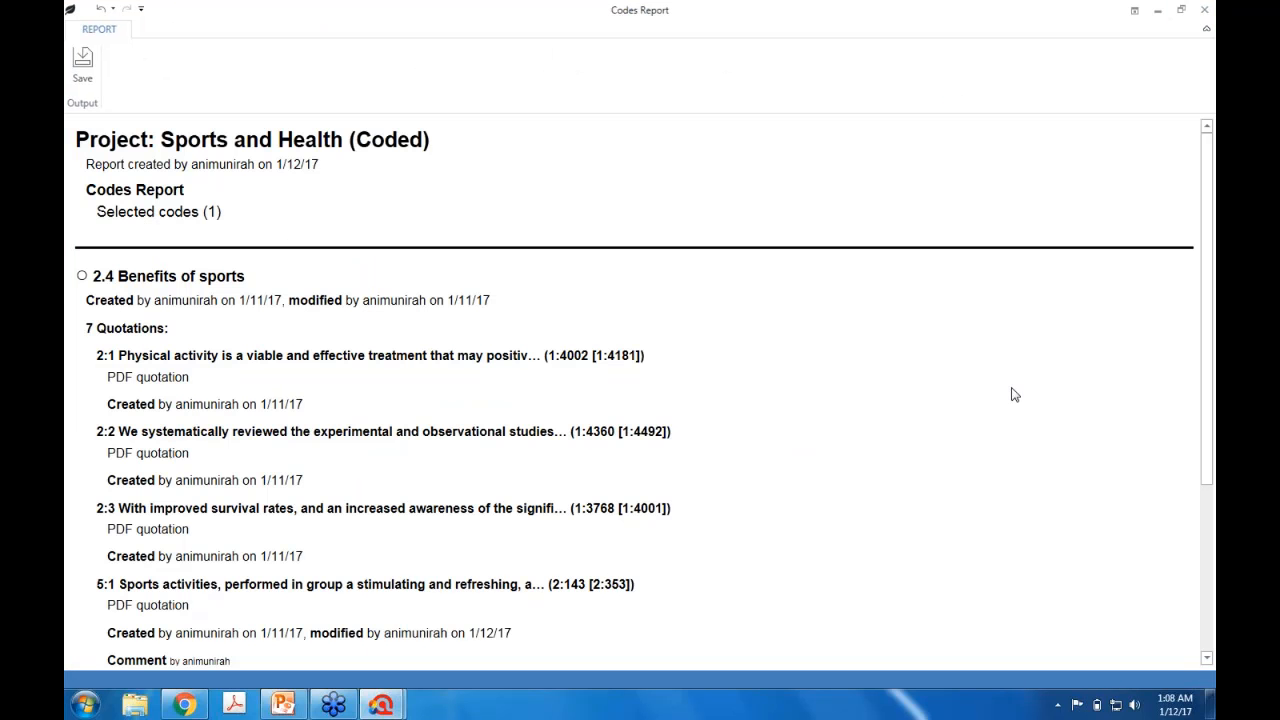
scroll(1210, 253, down, 3)
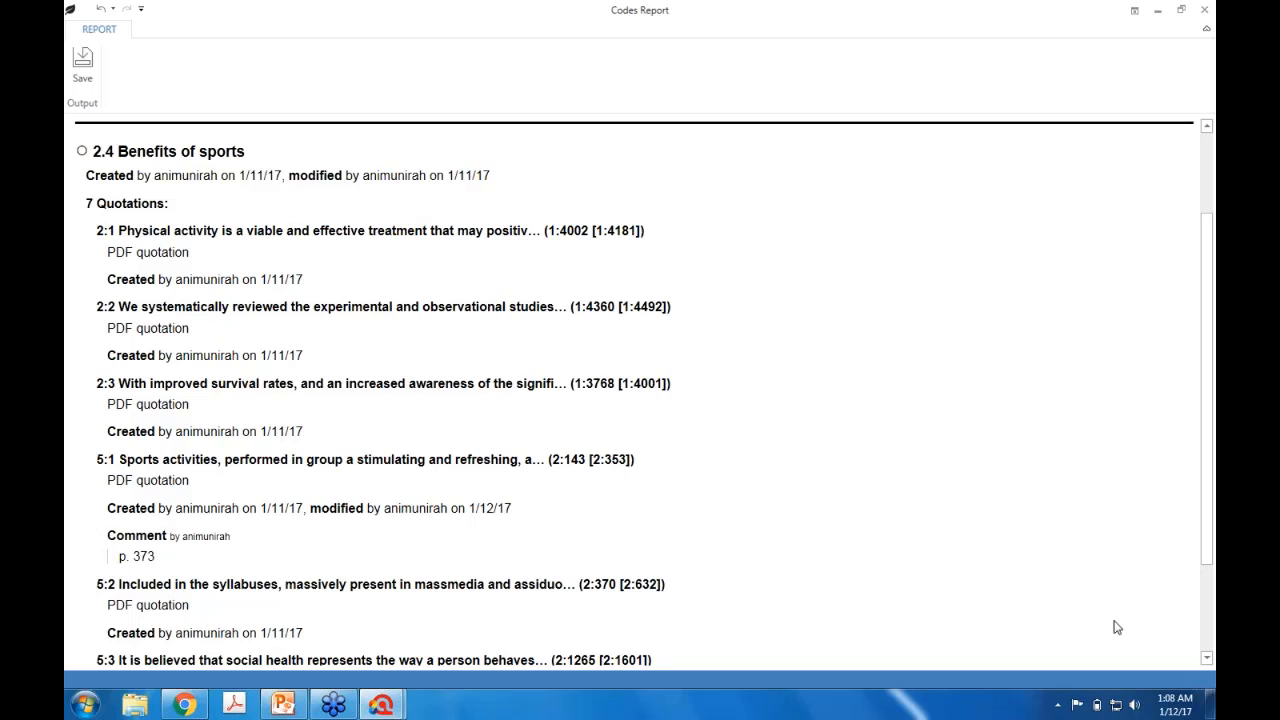
click(1096, 449)
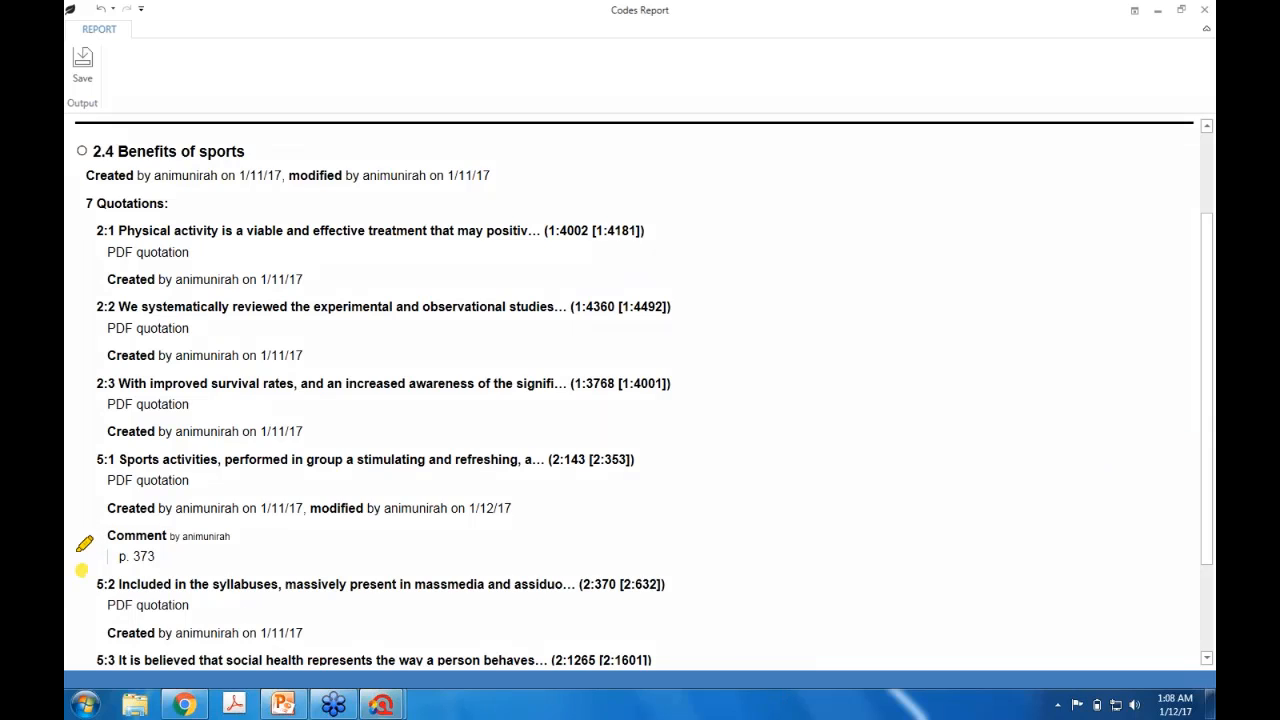
mouse_move(80, 570)
mouse_down()
mouse_move(449, 411)
mouse_move(245, 572)
mouse_move(96, 562)
mouse_up()
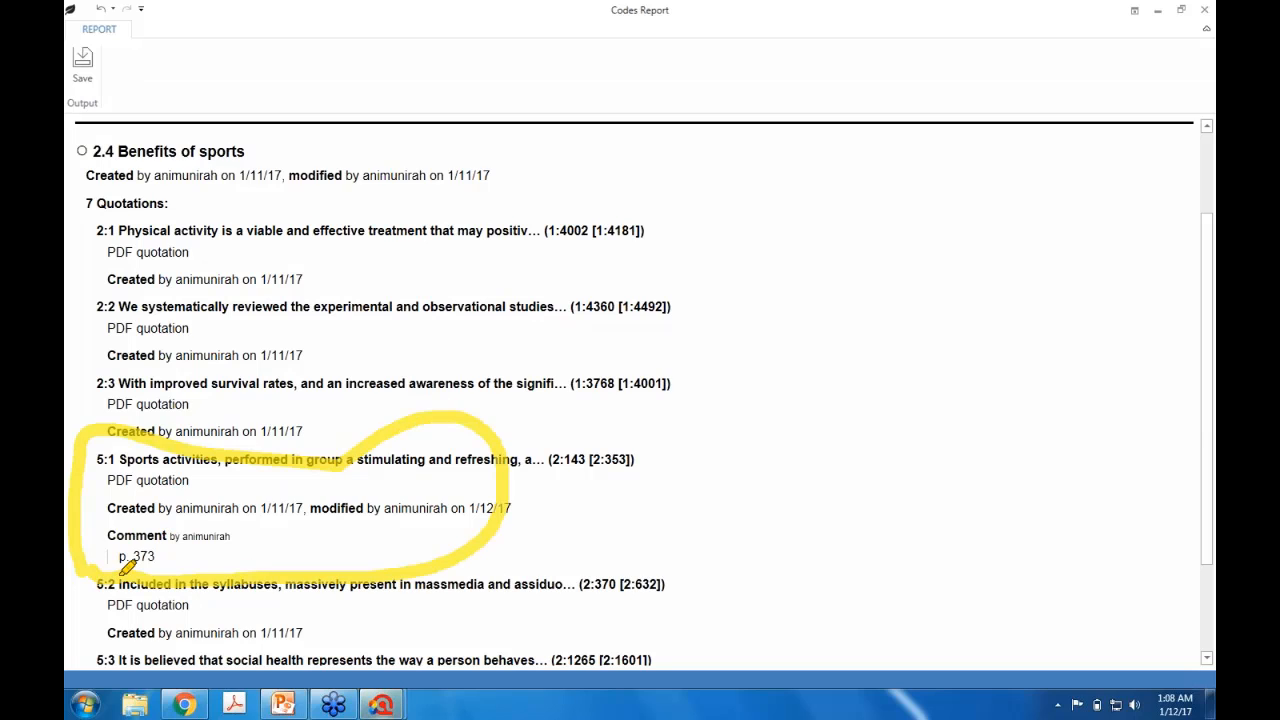
mouse_move(100, 563)
mouse_down()
mouse_move(225, 508)
mouse_move(254, 540)
mouse_move(163, 584)
mouse_up()
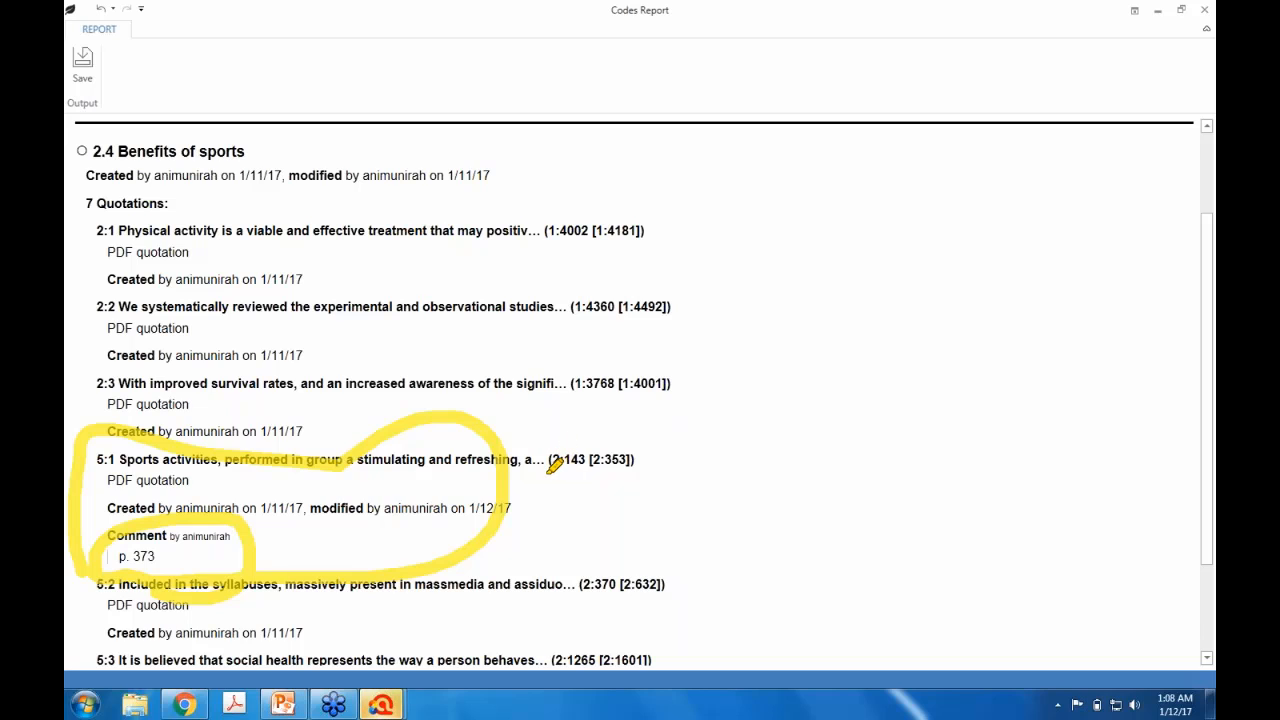
mouse_move(549, 474)
mouse_down()
mouse_move(584, 441)
mouse_move(545, 482)
mouse_move(558, 455)
mouse_up()
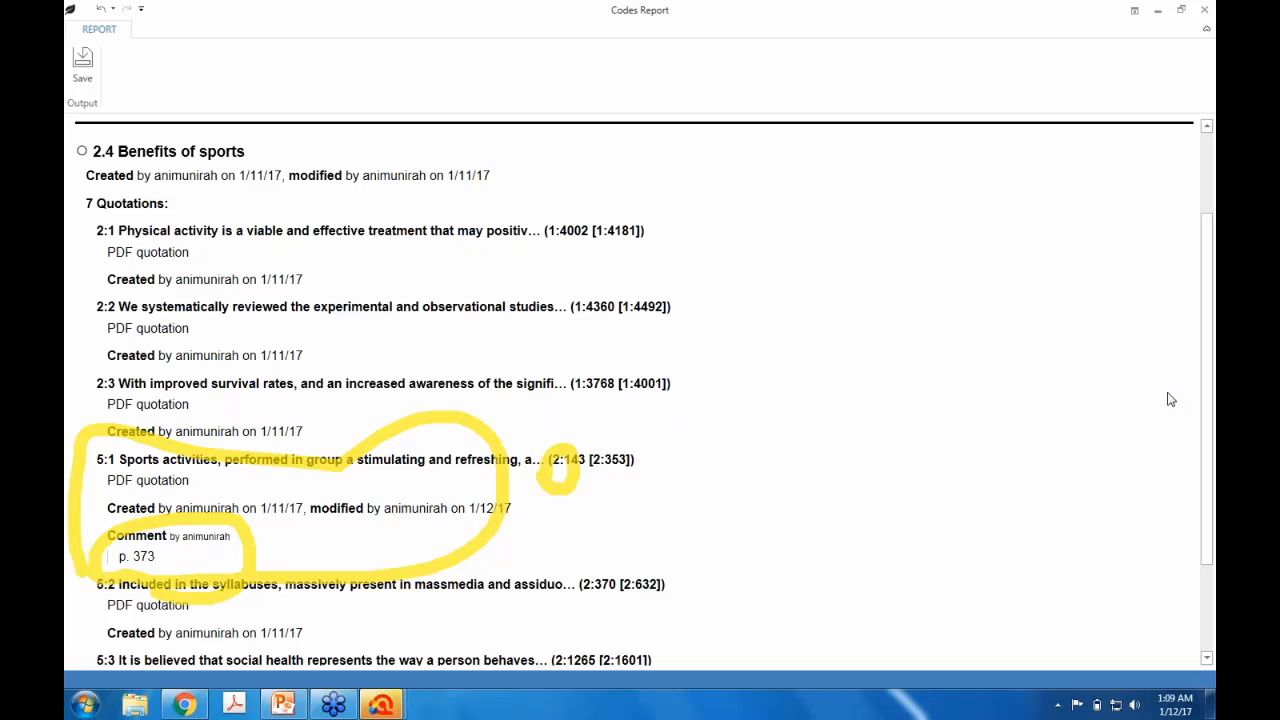
click(1091, 505)
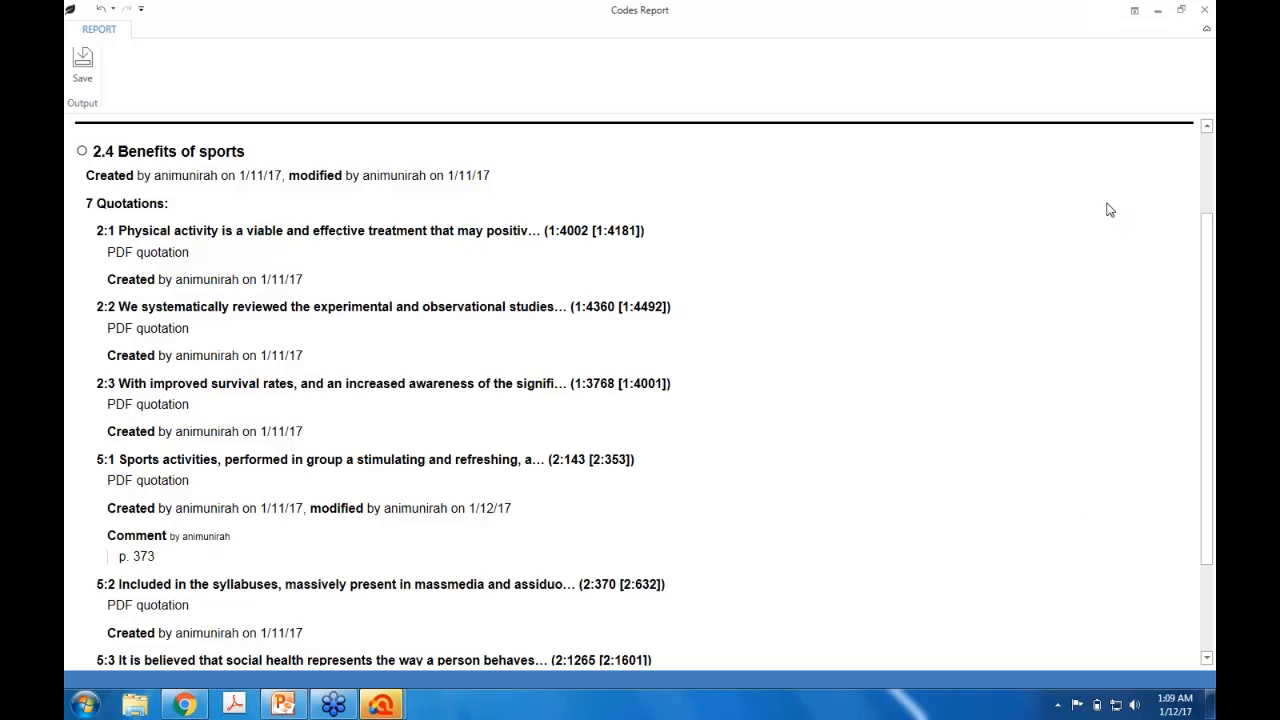
Close the codes report and the Code Manager, and switch back to the PowerPoint slide show
click(1204, 10)
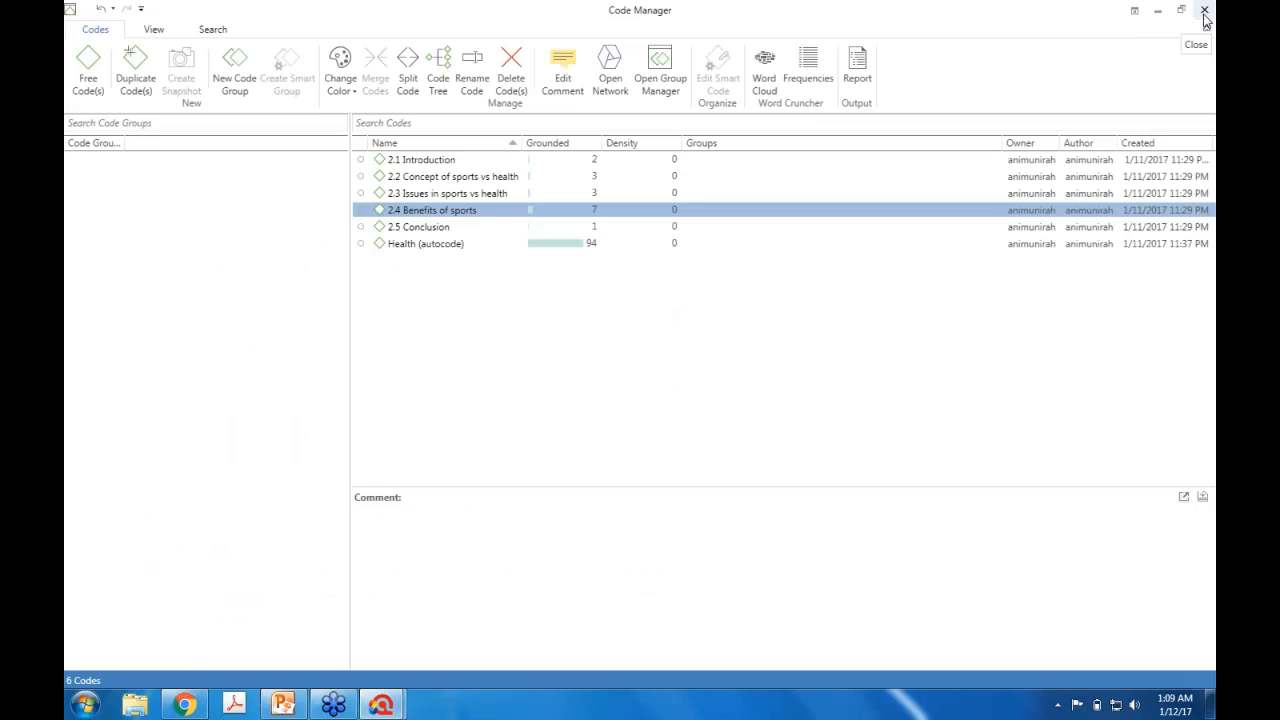
click(1204, 12)
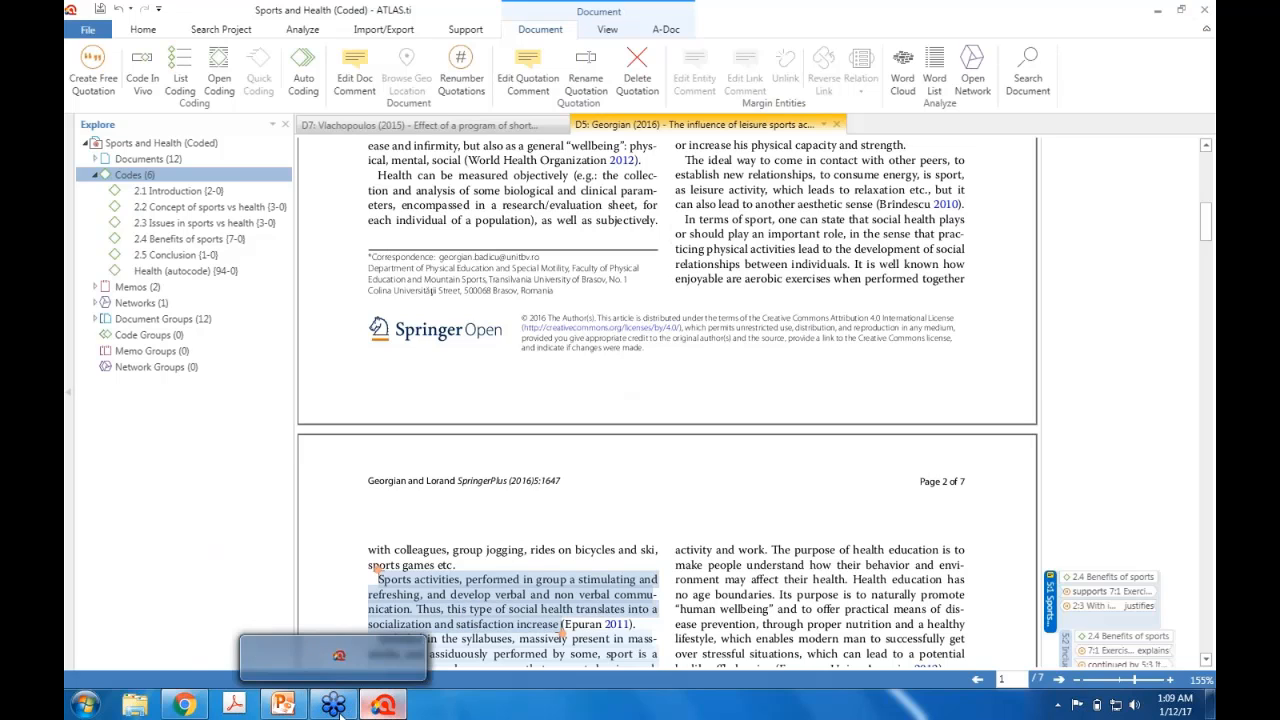
click(281, 711)
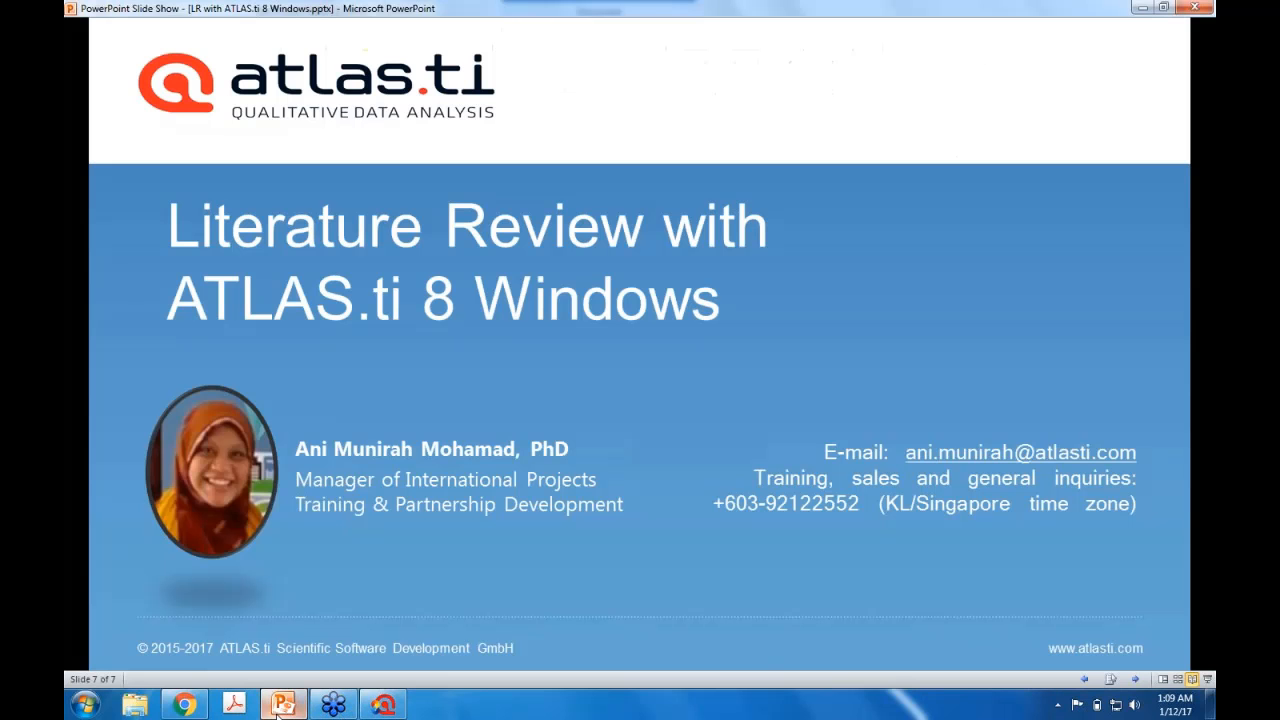